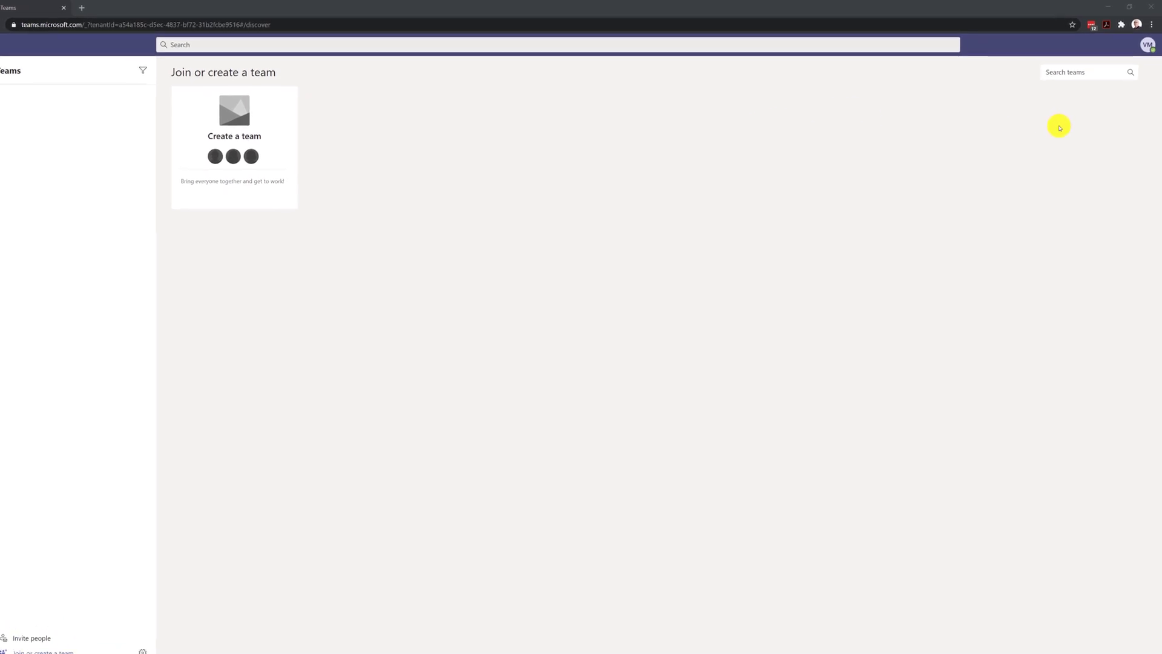
# Step: Open the account menu from the profile avatar in the top-right corner
pyautogui.click(1146, 49)
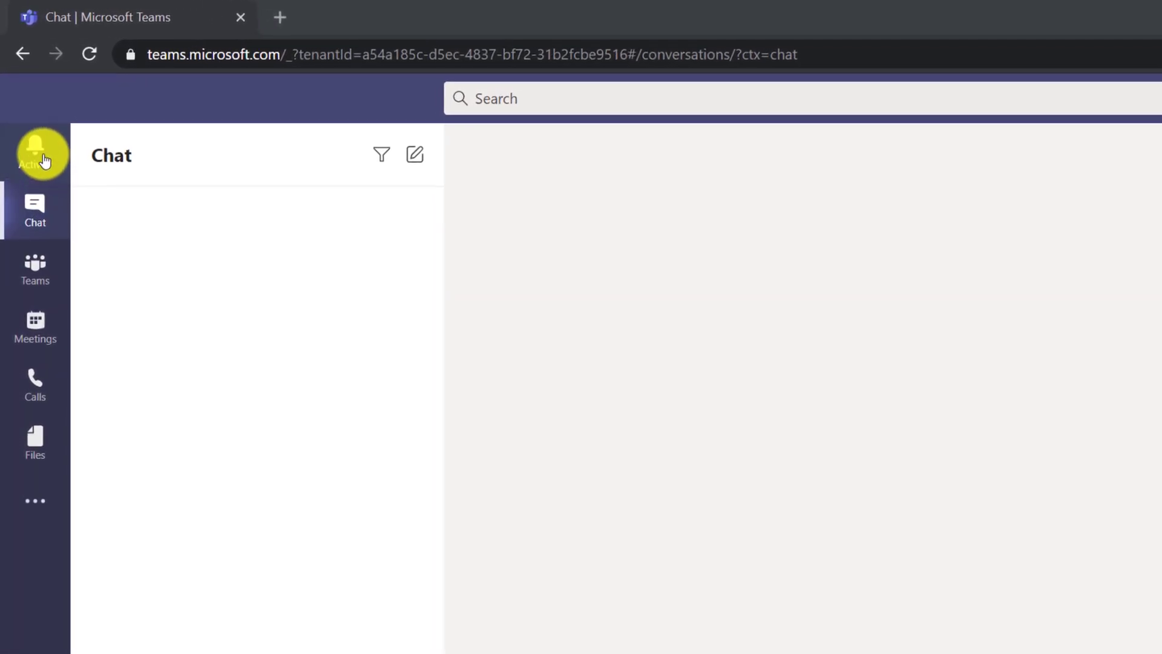
# Step: Step through Activity, Chat, Teams, Meetings and Calls, finishing on Files
pyautogui.click(44, 161)
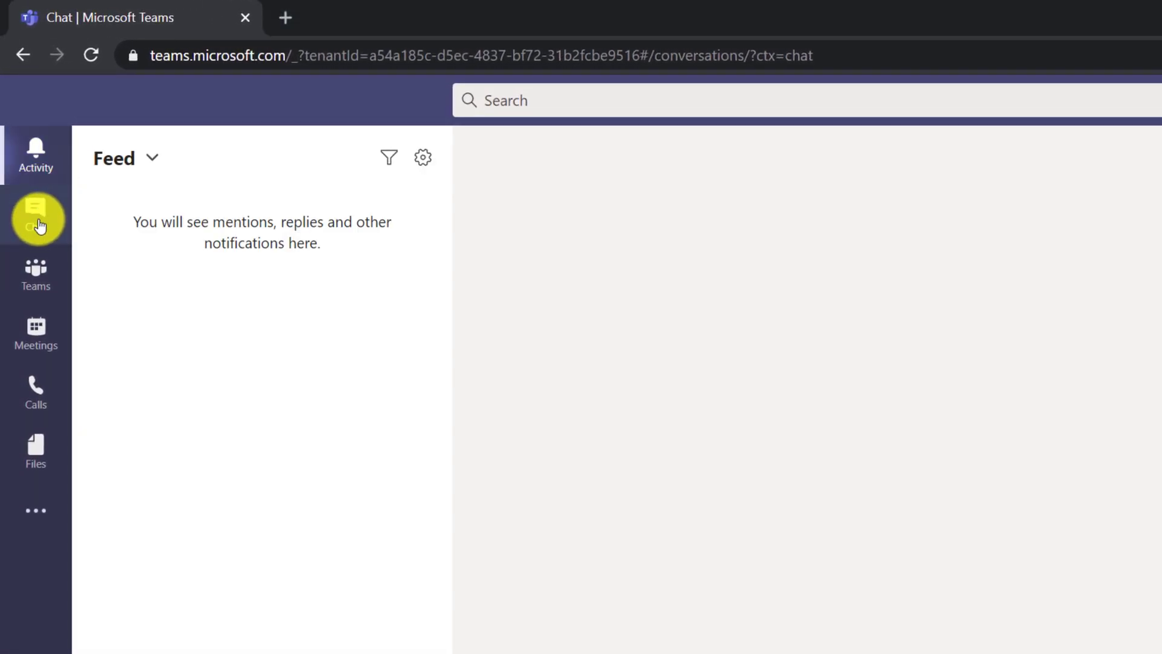
pyautogui.click(38, 221)
pyautogui.click(33, 276)
pyautogui.click(32, 336)
pyautogui.click(34, 396)
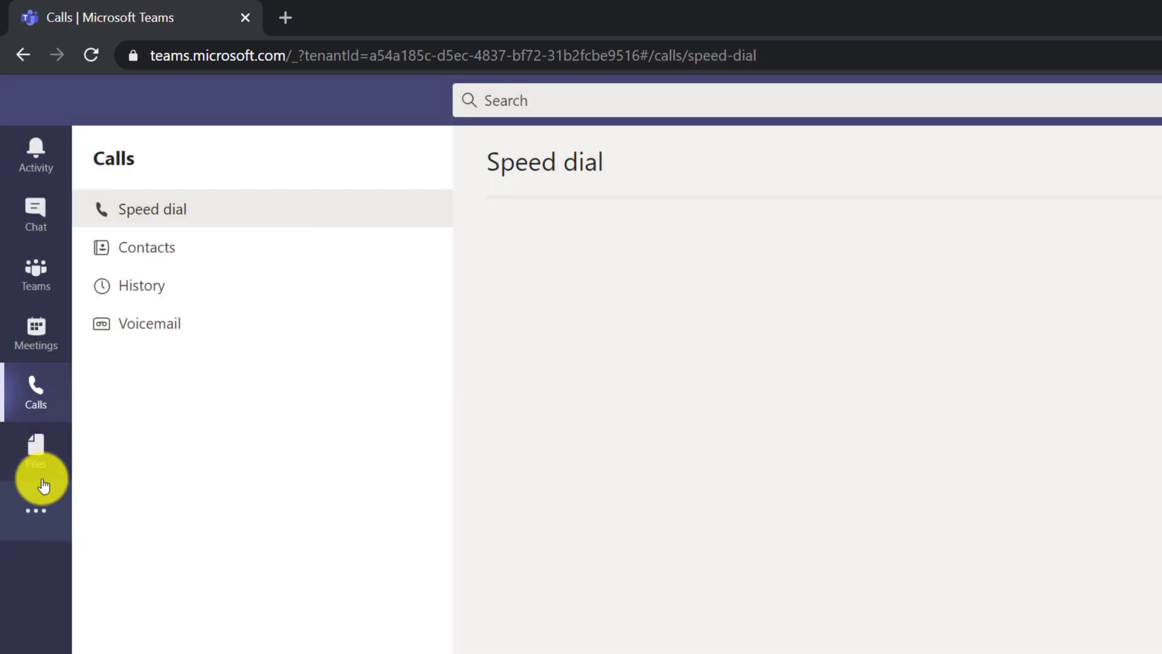
pyautogui.click(37, 455)
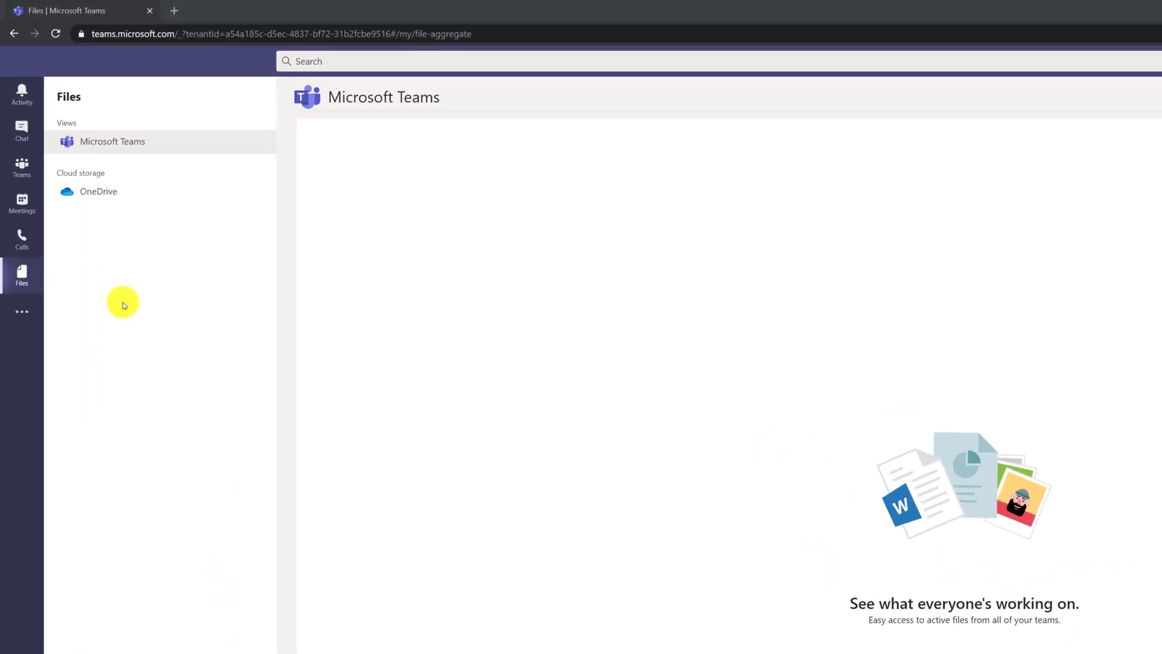
# Step: Return to the Join or create a team page from the Teams icon
pyautogui.click(25, 172)
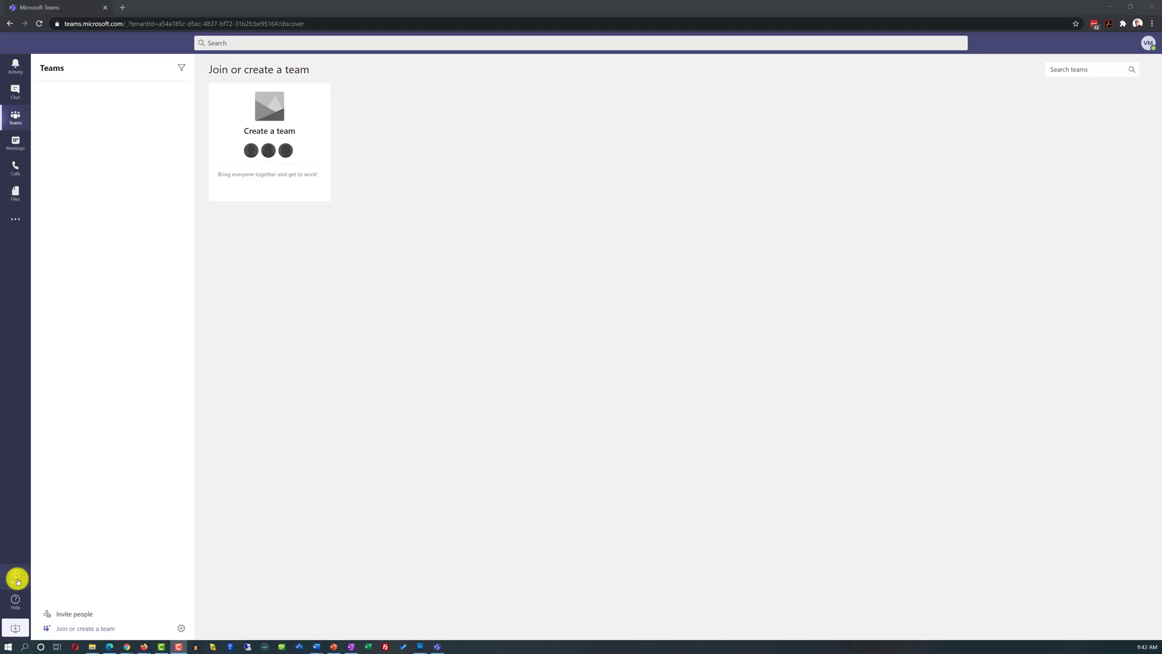
# Step: Browse the Apps store and download the Teams_windows_x64.exe desktop installer
pyautogui.click(16, 578)
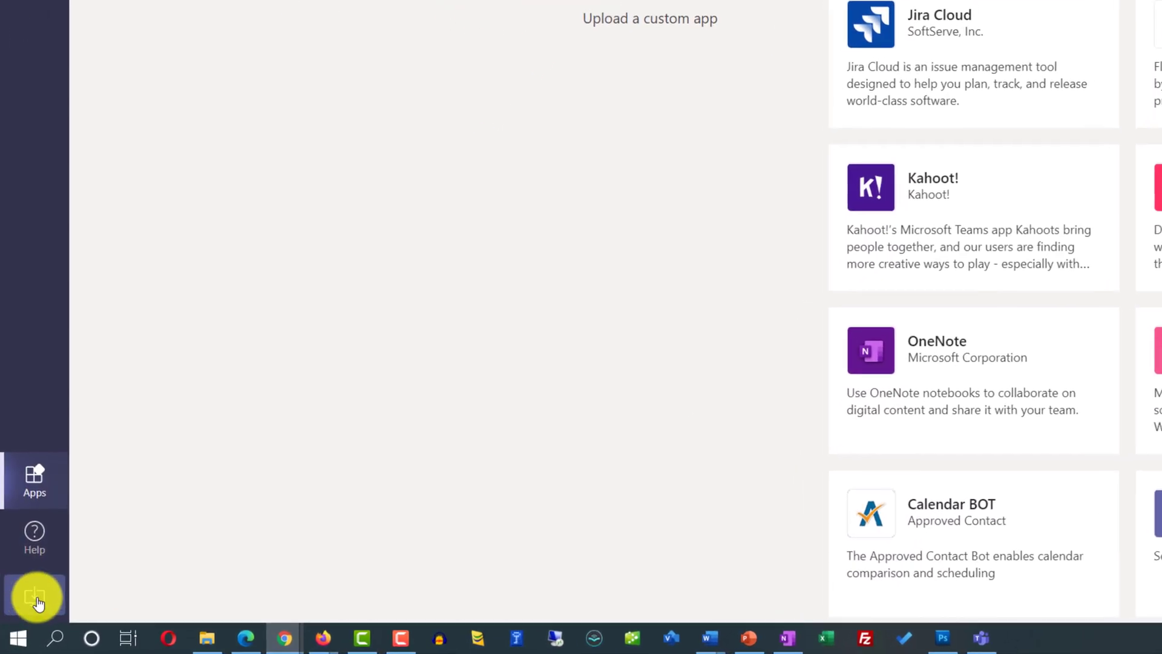
pyautogui.click(35, 598)
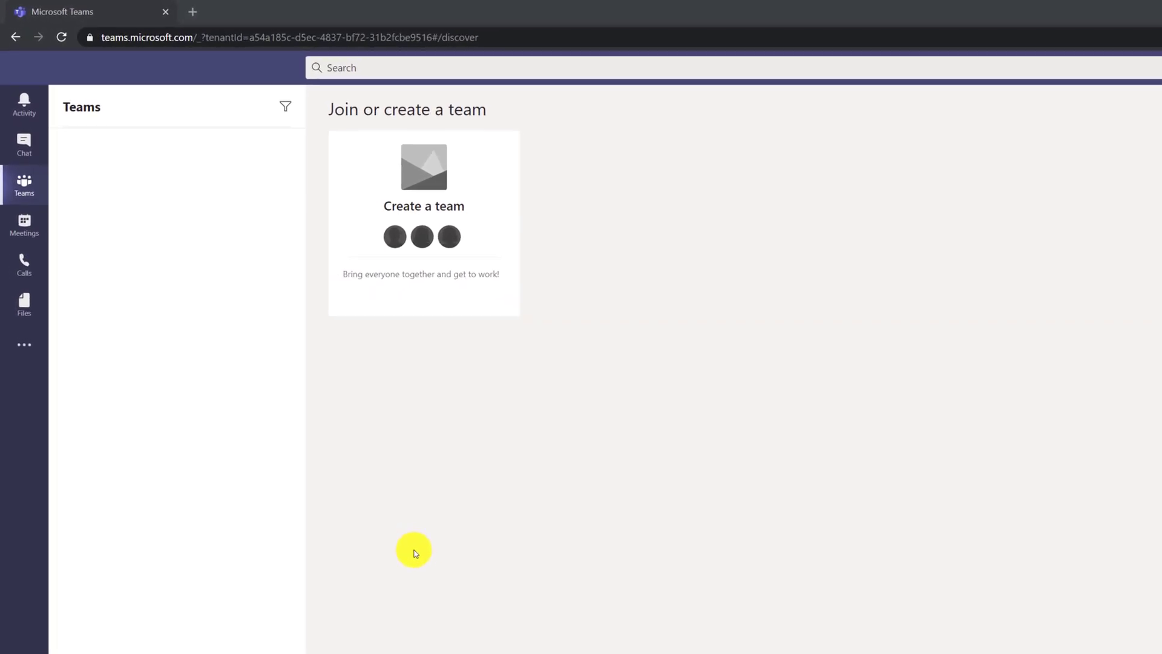
pyautogui.moveTo(308, 140)
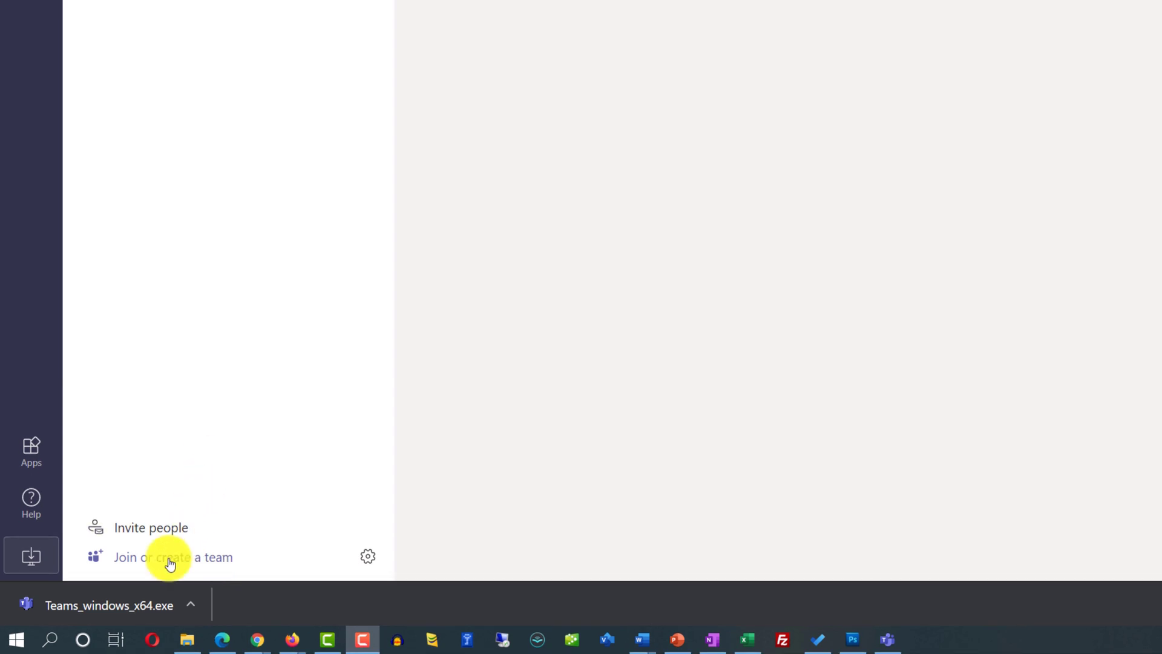
# Step: Start a new public team built from scratch
pyautogui.click(194, 559)
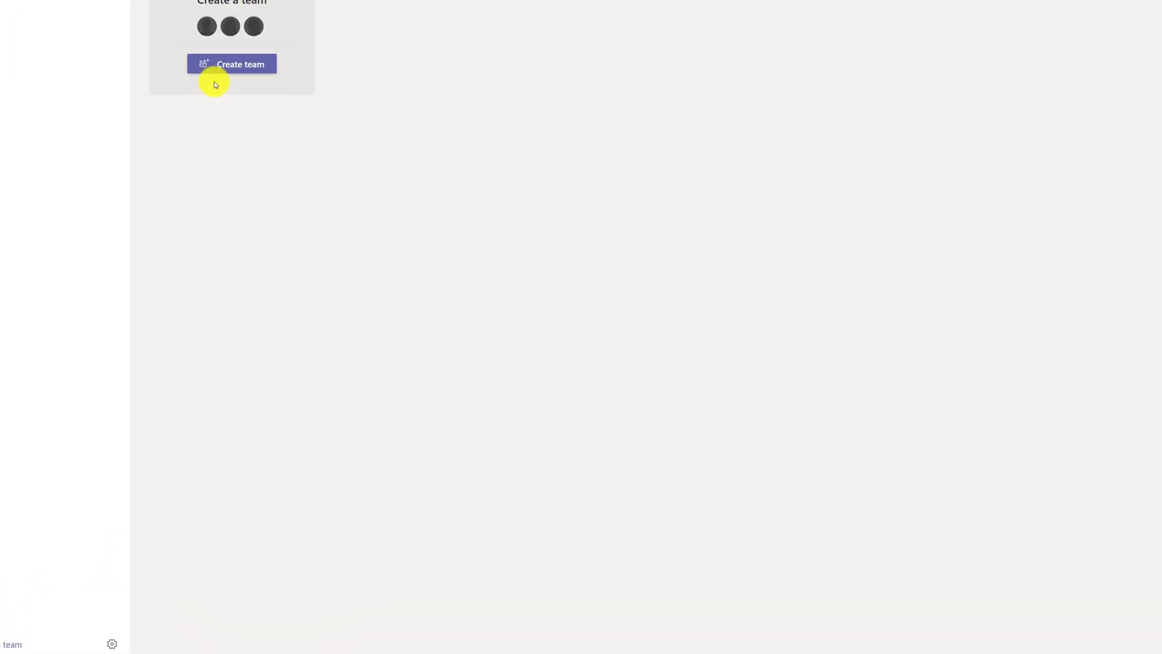
pyautogui.click(219, 68)
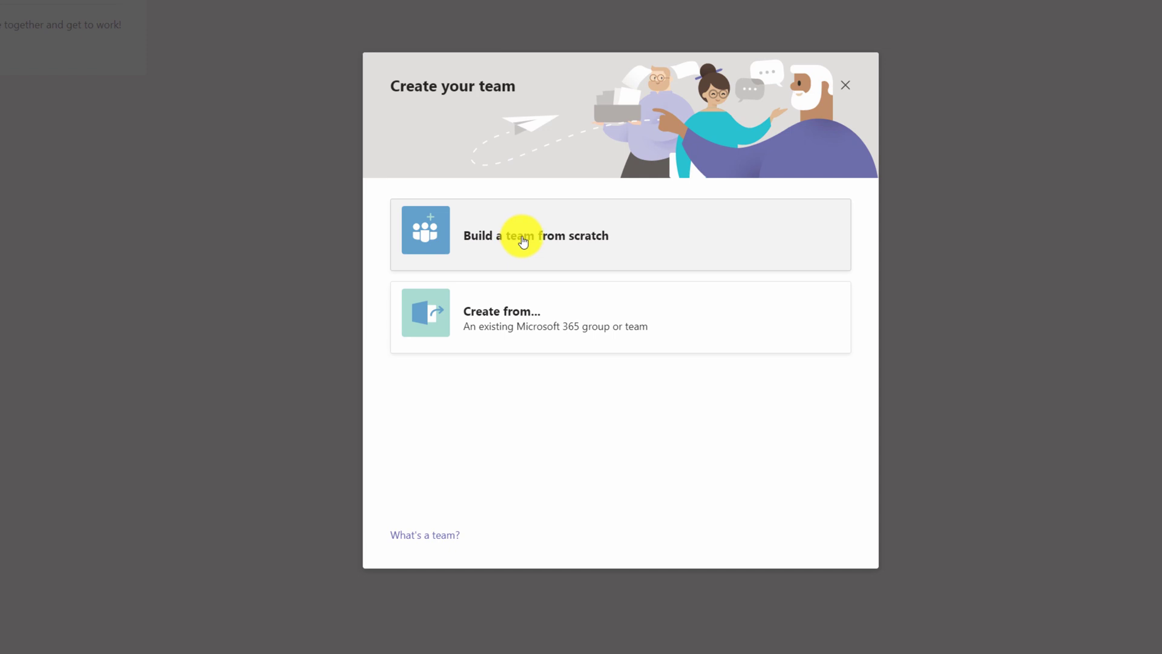
pyautogui.click(524, 242)
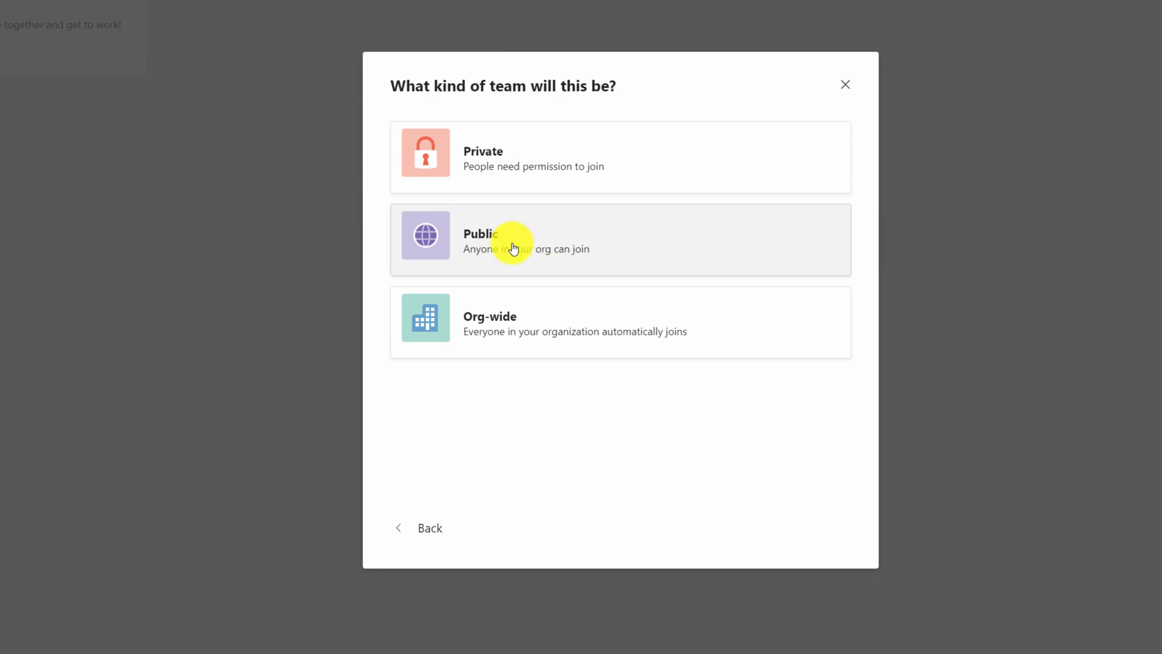
pyautogui.click(493, 251)
# Step: Name the team 'YouTube Marketing Video Creation for our Flagman product' and reuse it as the description
pyautogui.click(413, 167)
pyautogui.write('YouTube Marketing Video Creation for our Flagman product')
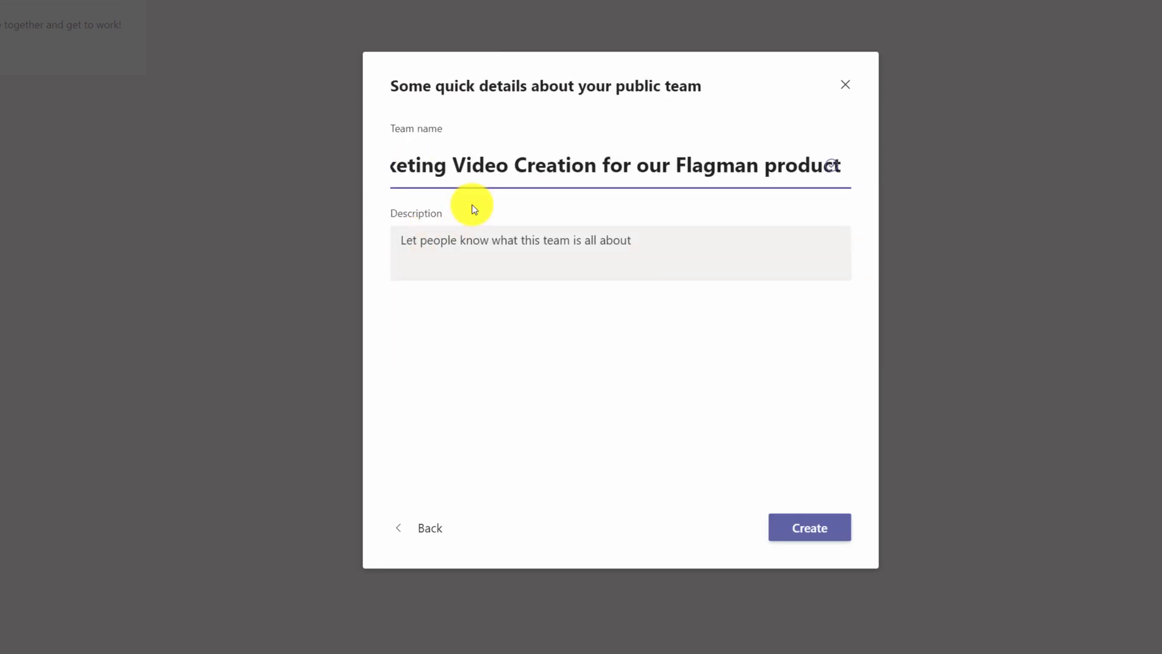
pyautogui.moveTo(461, 166); pyautogui.dragTo(388, 166)
pyautogui.moveTo(666, 174); pyautogui.dragTo(878, 181)
pyautogui.click(744, 245)
pyautogui.write('YouTube Marketing Video Creation for our Flagman product')
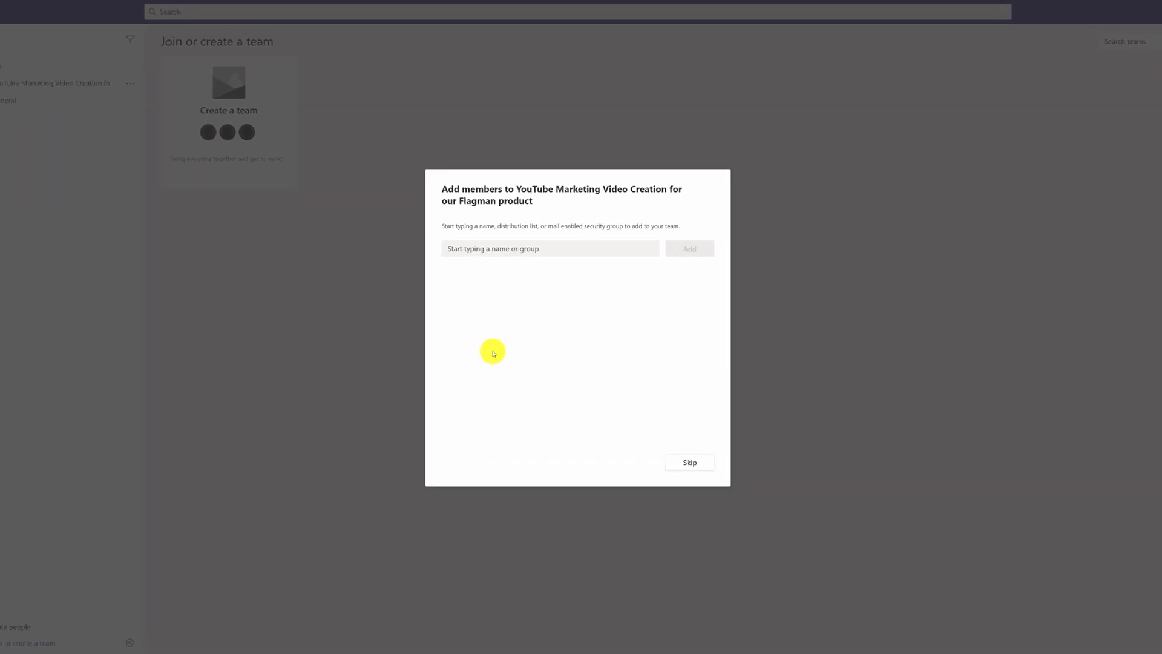
# Step: Add the invitee's e-mail address to the team, keeping the Member role
pyautogui.click(455, 251)
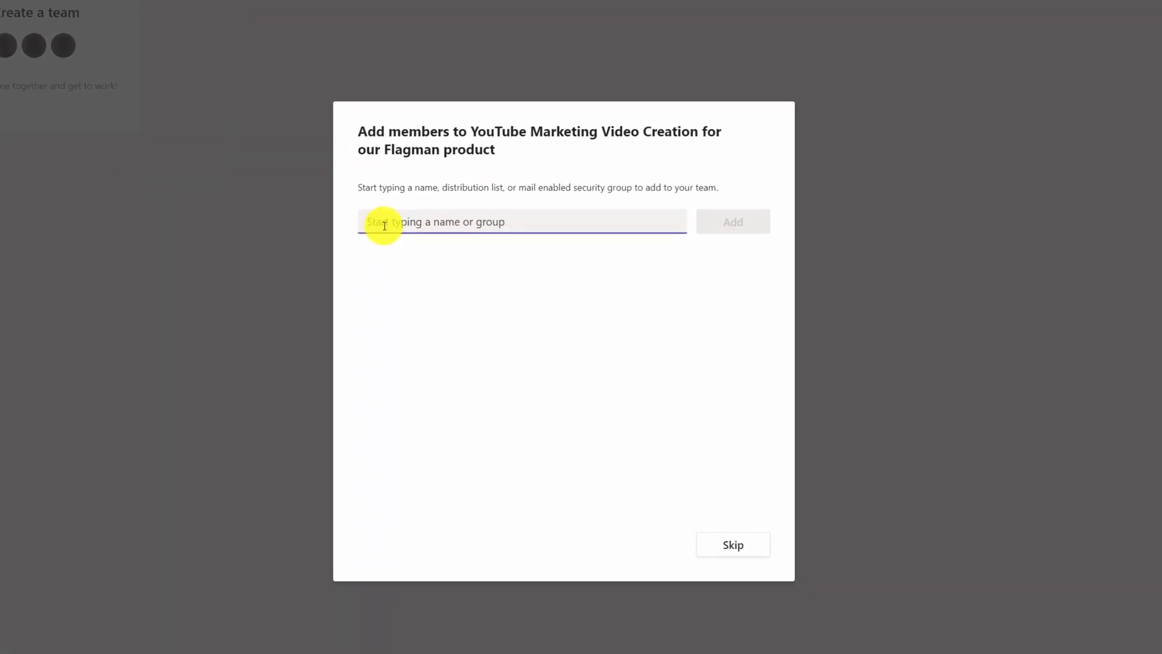
pyautogui.hotkey('ctrl', 'v')
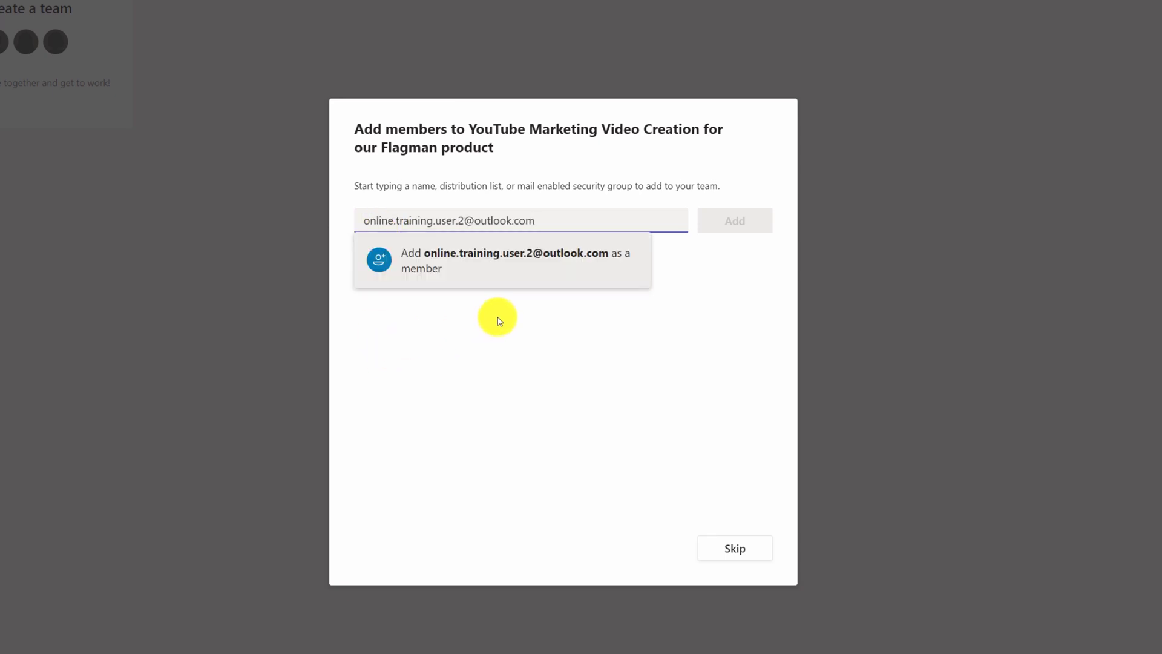
pyautogui.press('Return')
pyautogui.click(739, 224)
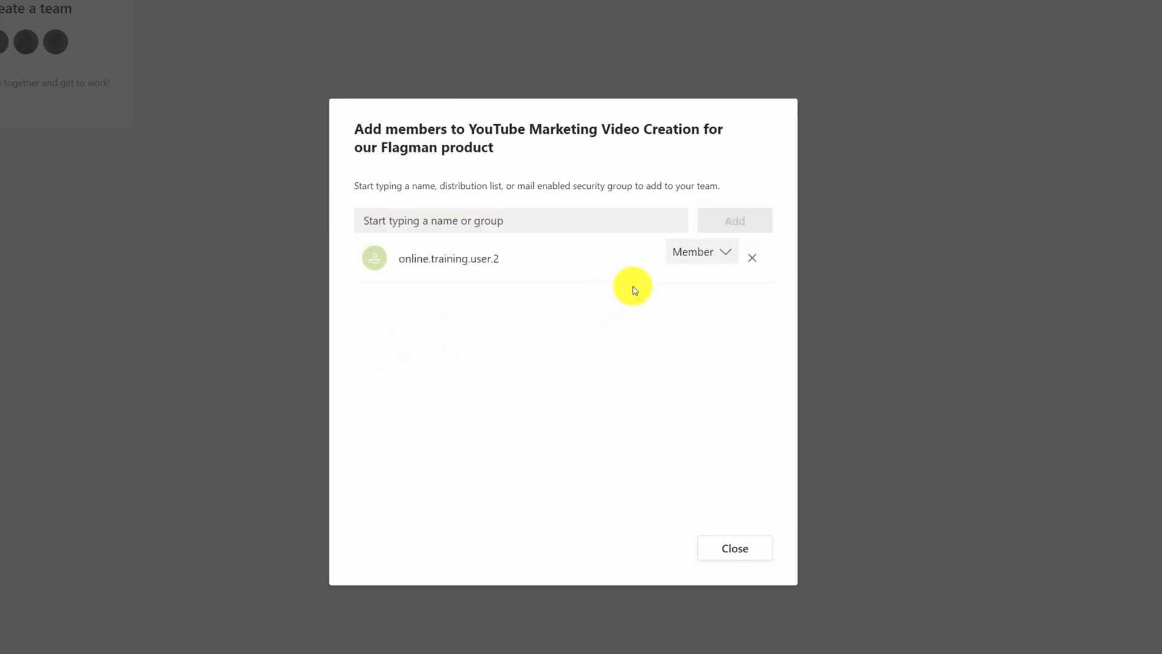
pyautogui.click(728, 258)
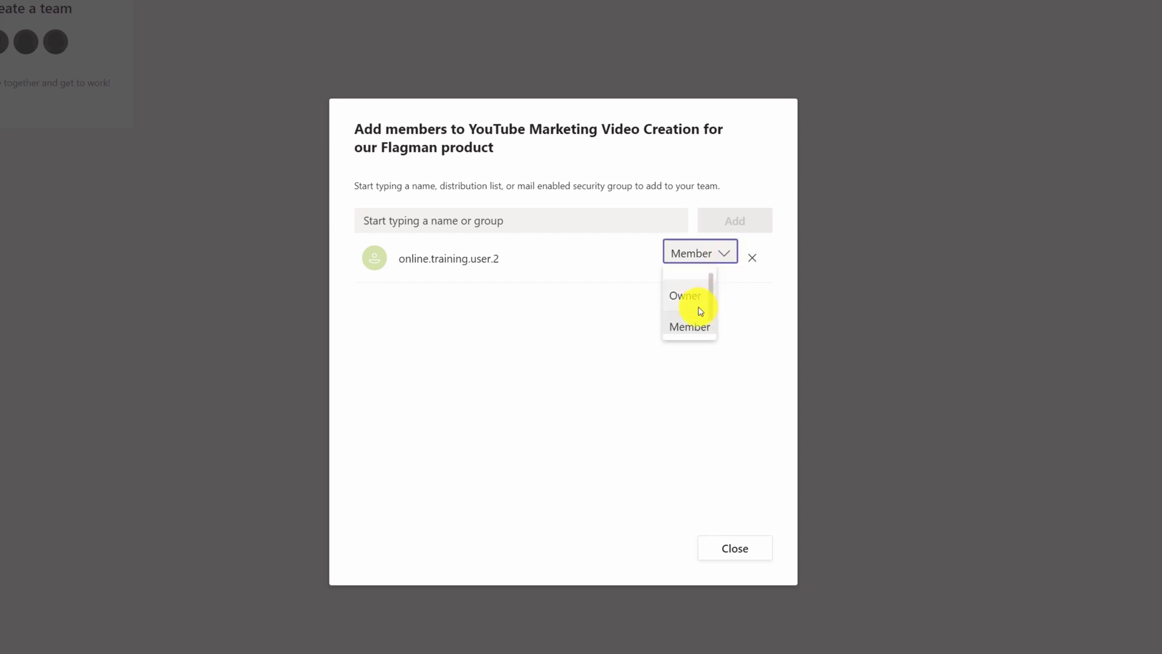
pyautogui.click(690, 324)
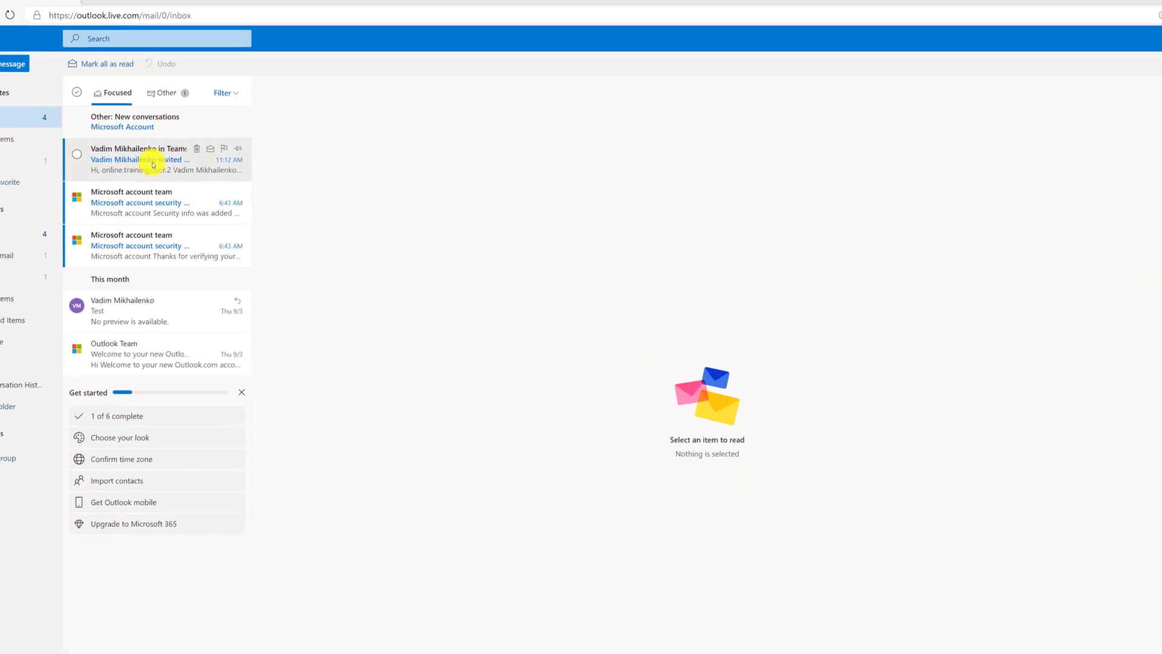
# Step: Open the Teams invitation email, join the organisation and accept the requested permissions
pyautogui.click(121, 180)
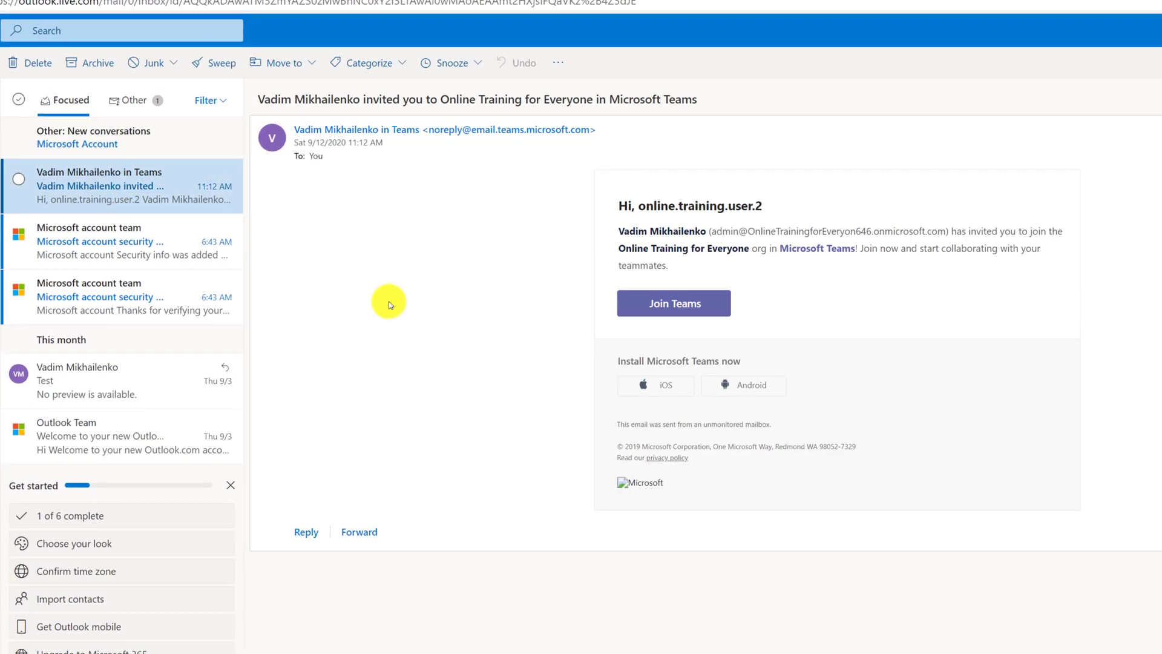
pyautogui.click(687, 305)
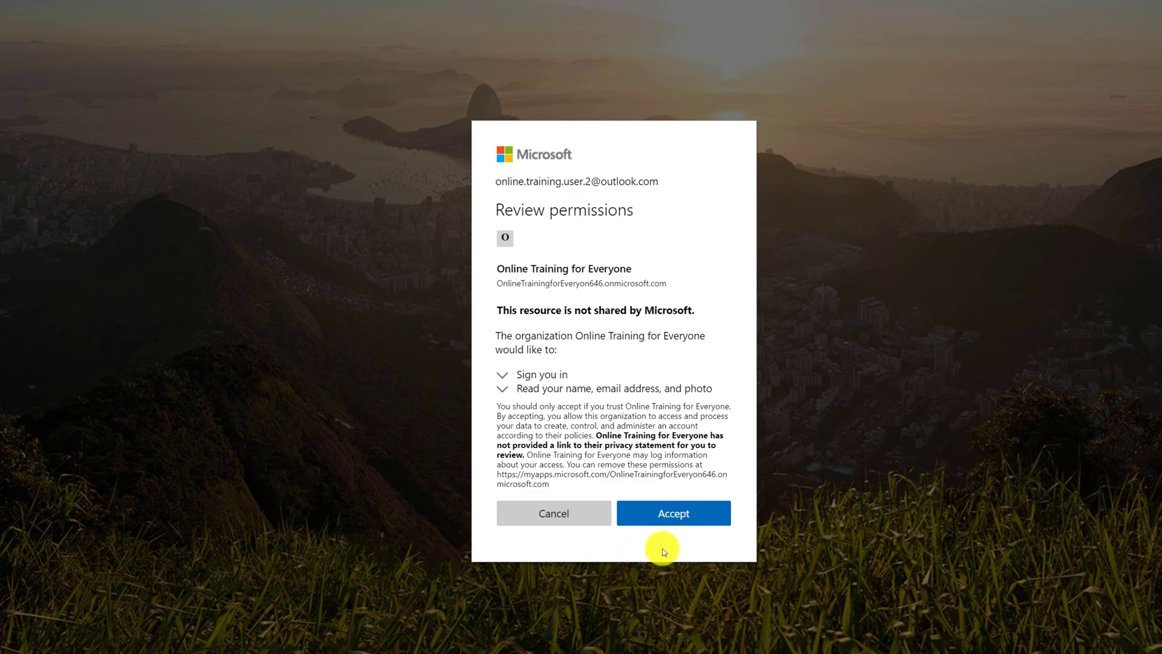
pyautogui.click(669, 524)
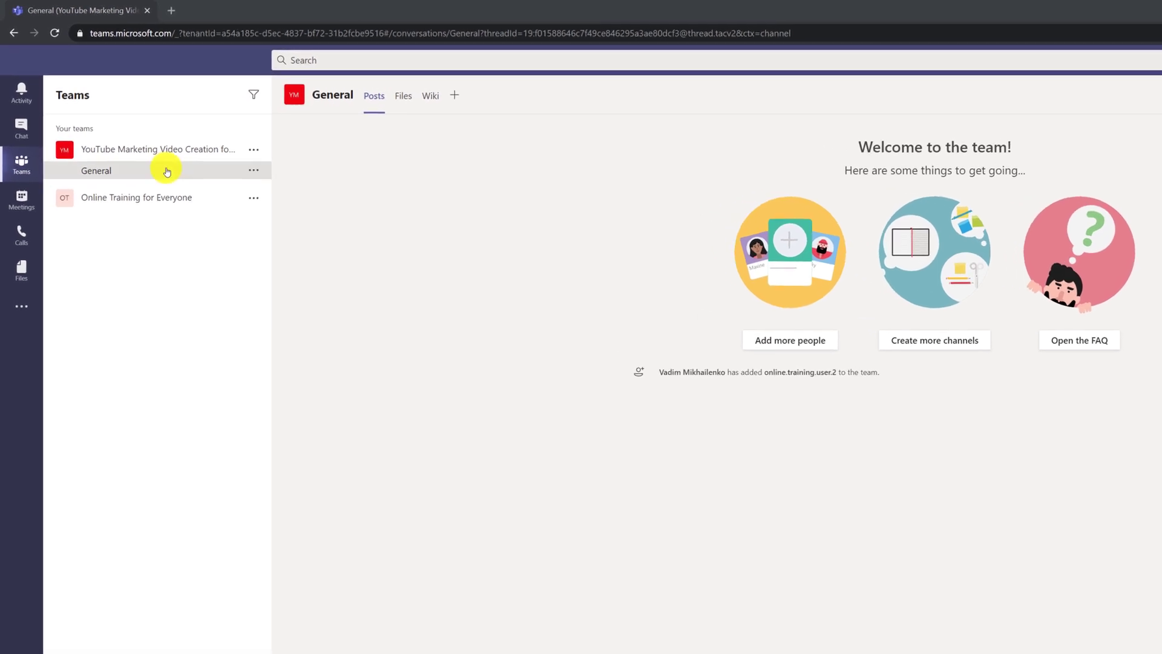
# Step: Replace the team name with 'Video for Flagman Product' in Edit team
pyautogui.click(257, 152)
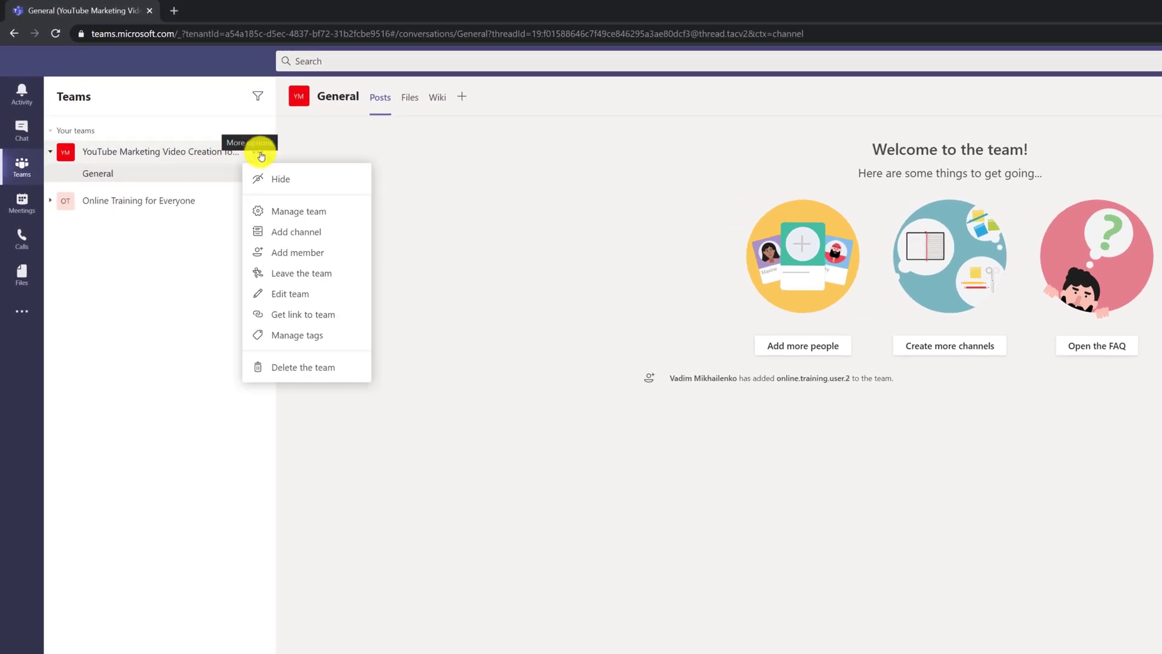
pyautogui.click(290, 293)
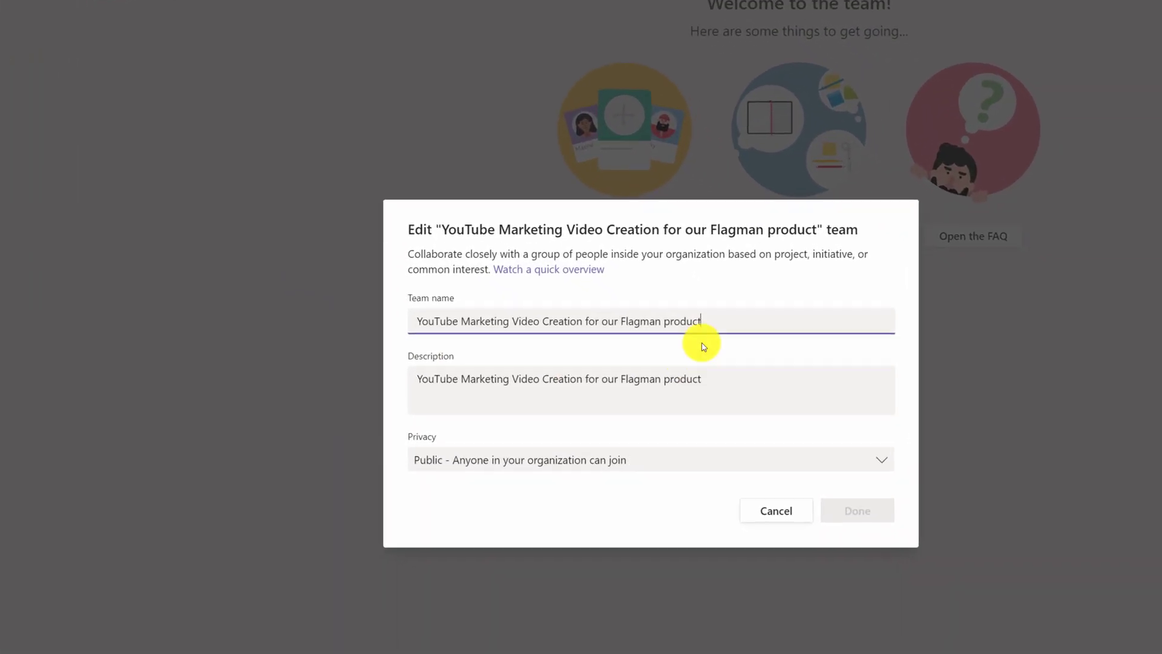
pyautogui.moveTo(707, 321); pyautogui.dragTo(370, 320)
pyautogui.write('Video for Flagman Product')
pyautogui.press('Return')
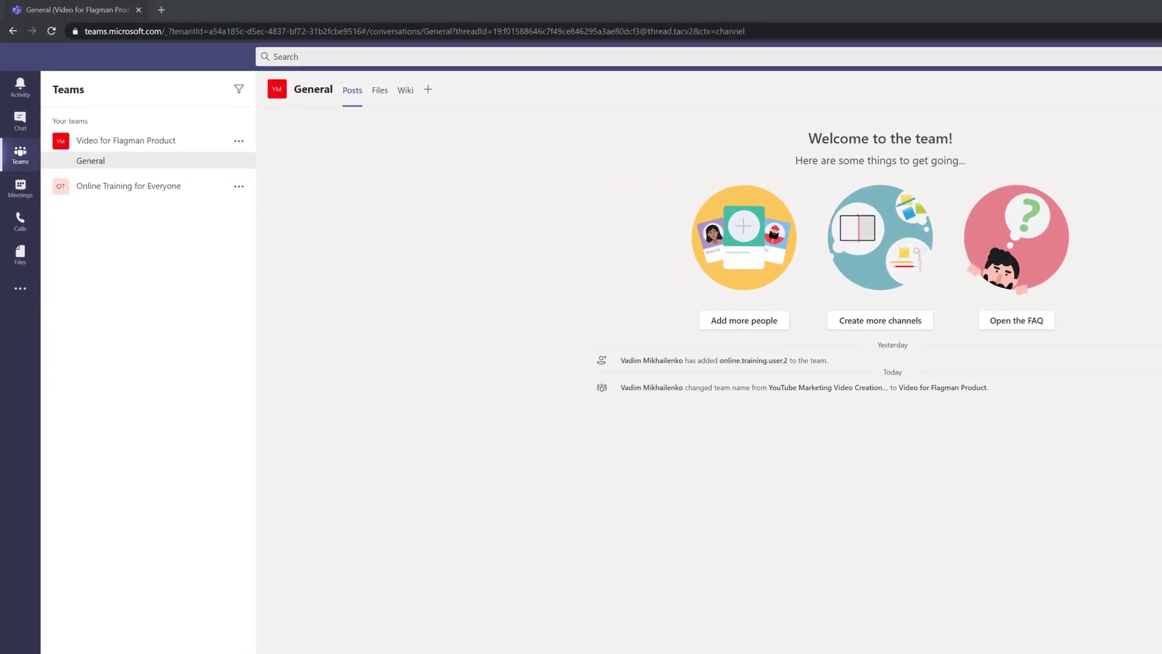
pyautogui.click(237, 140)
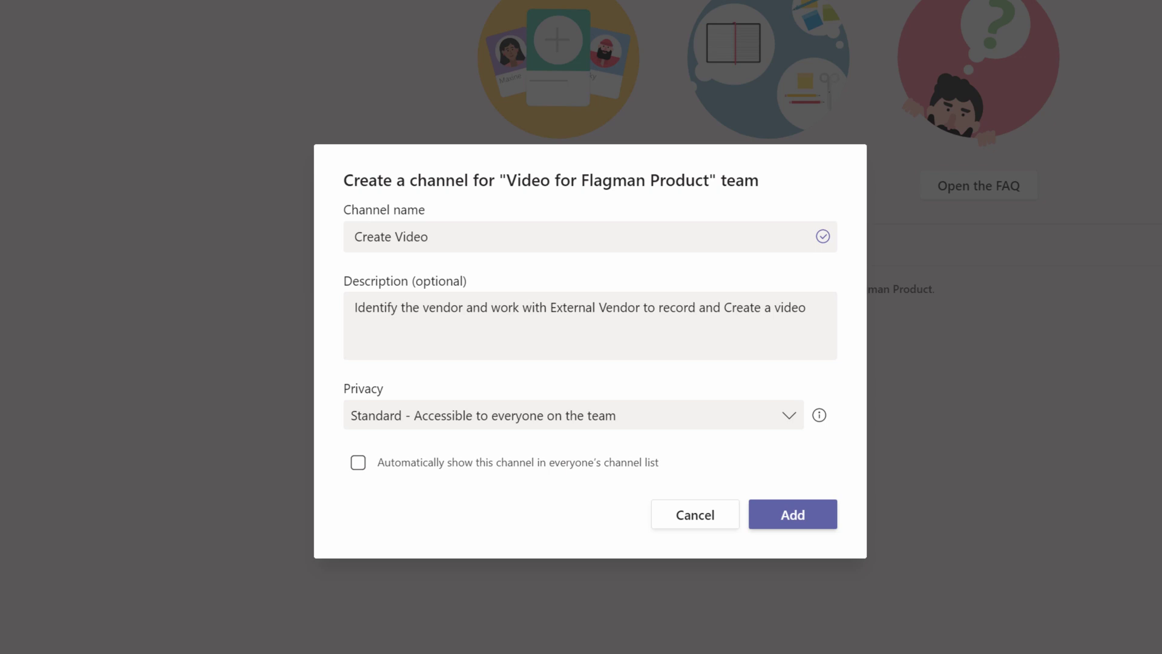
# Step: Keep Standard privacy and add the Create Video channel with its vendor description
pyautogui.click(788, 419)
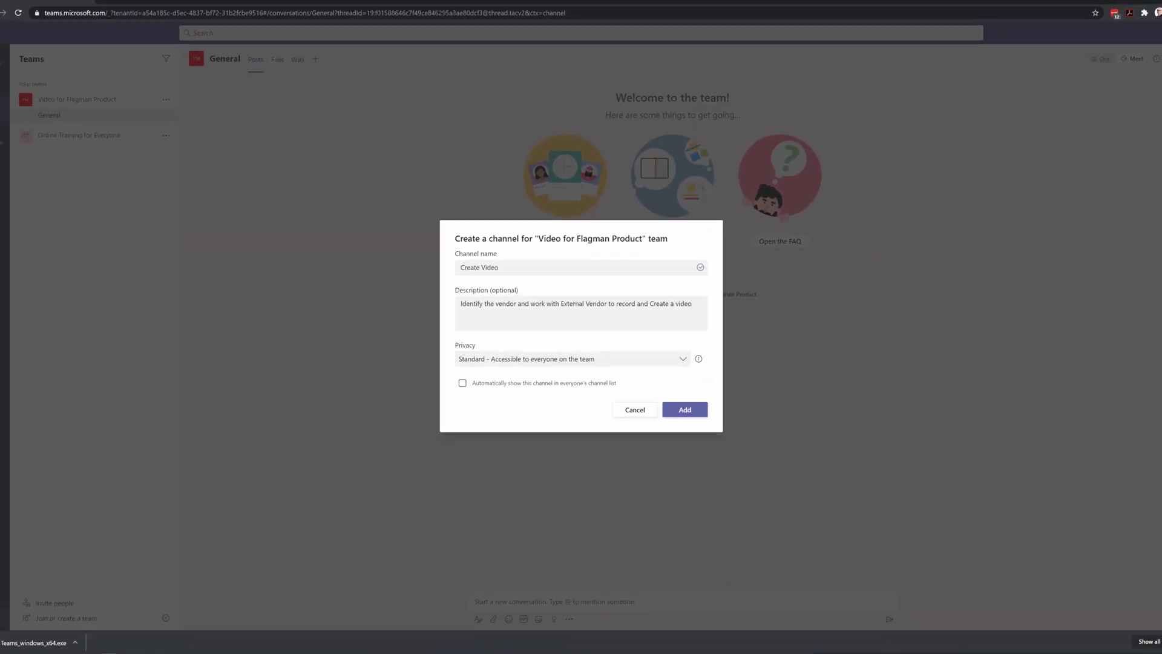
pyautogui.click(688, 402)
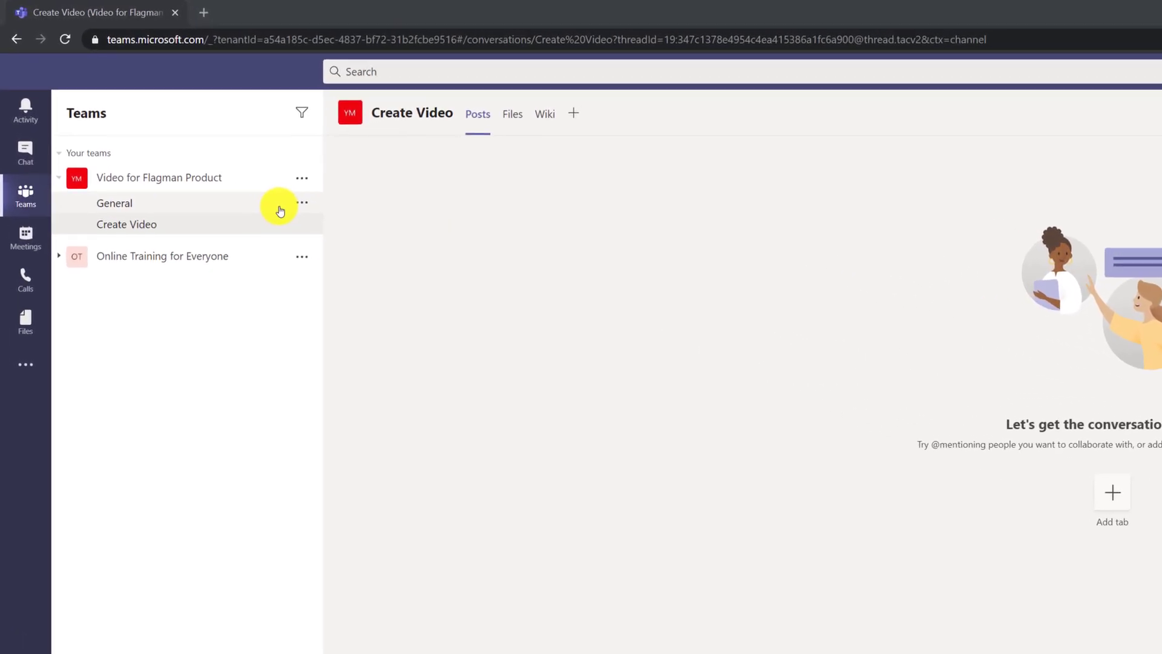
# Step: Open and dismiss the General channel's options menu without choosing anything
pyautogui.click(249, 167)
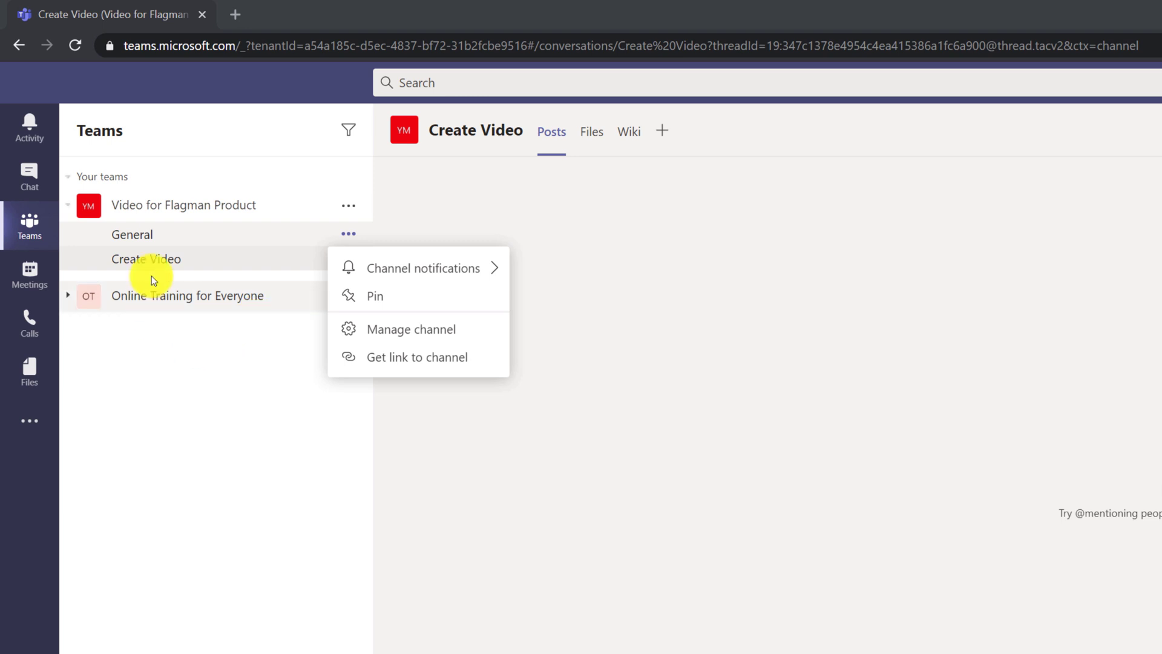
pyautogui.click(226, 263)
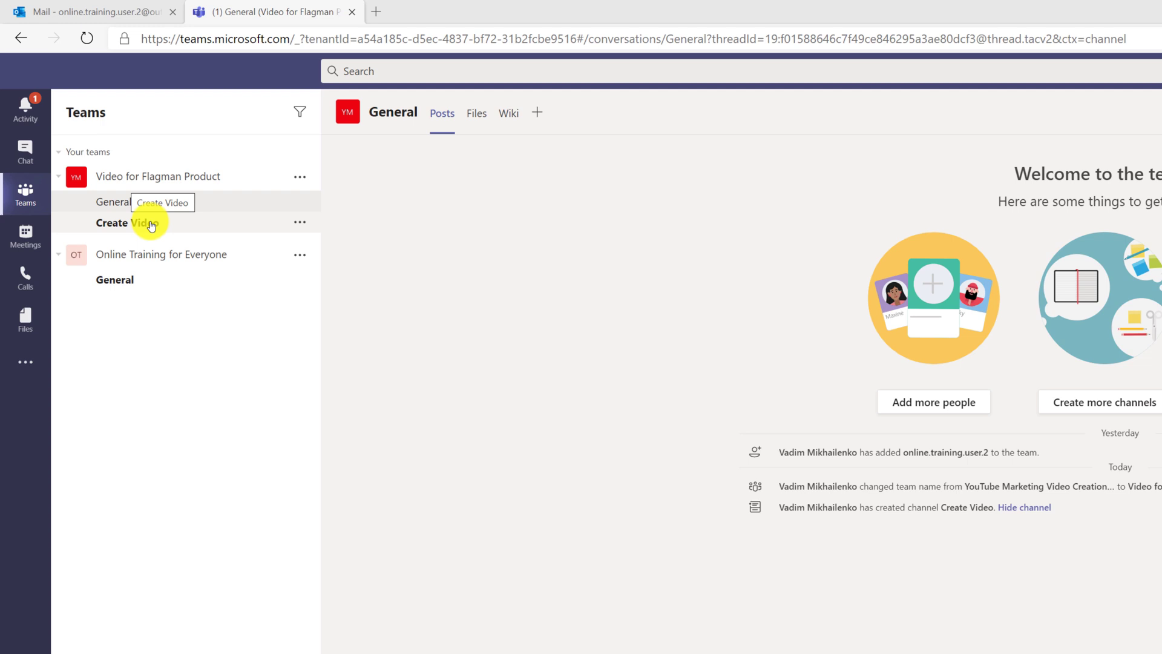
# Step: Create the Market Video channel with its marketing description, auto-shown in everyone's channel list
pyautogui.click(151, 224)
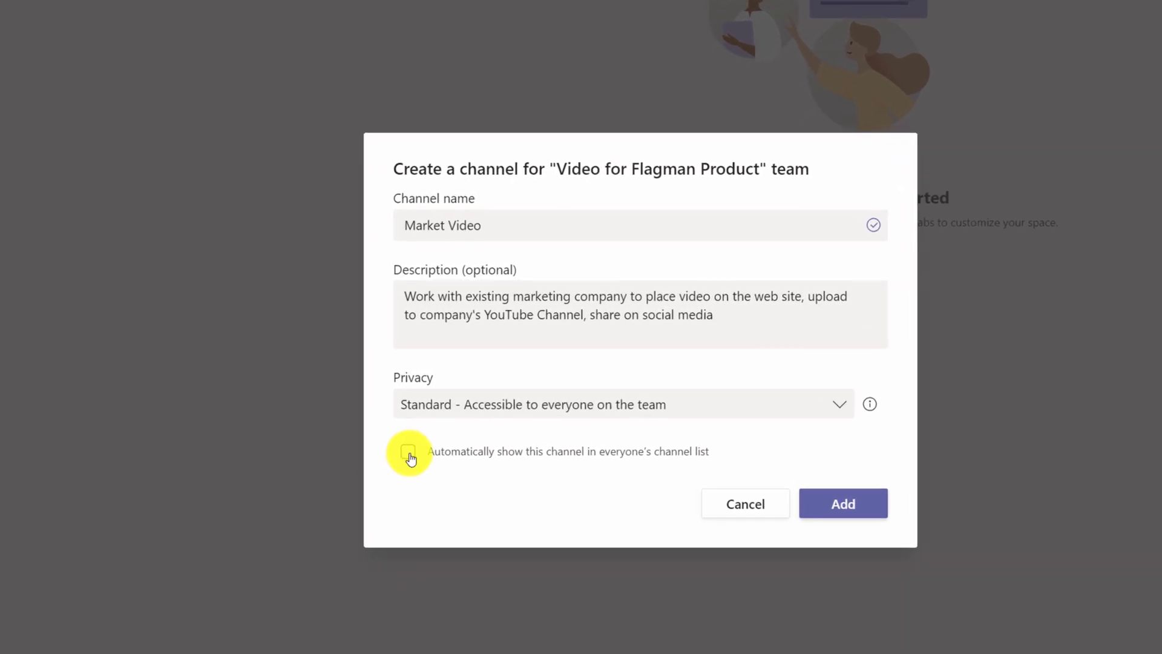
pyautogui.click(408, 454)
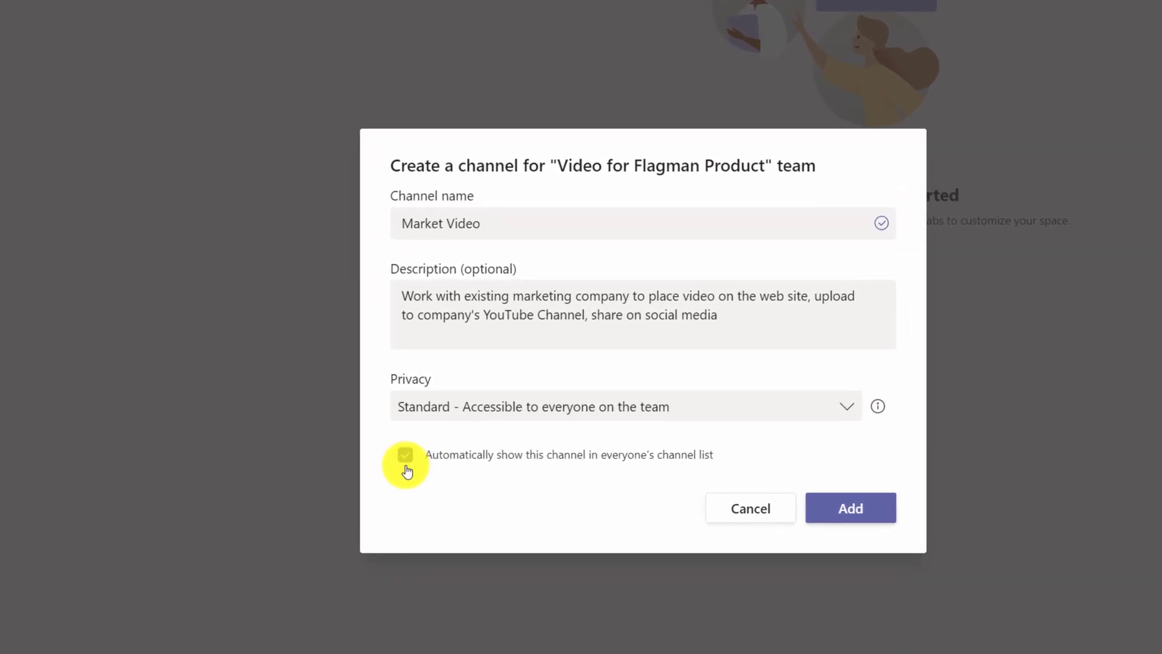
pyautogui.click(419, 462)
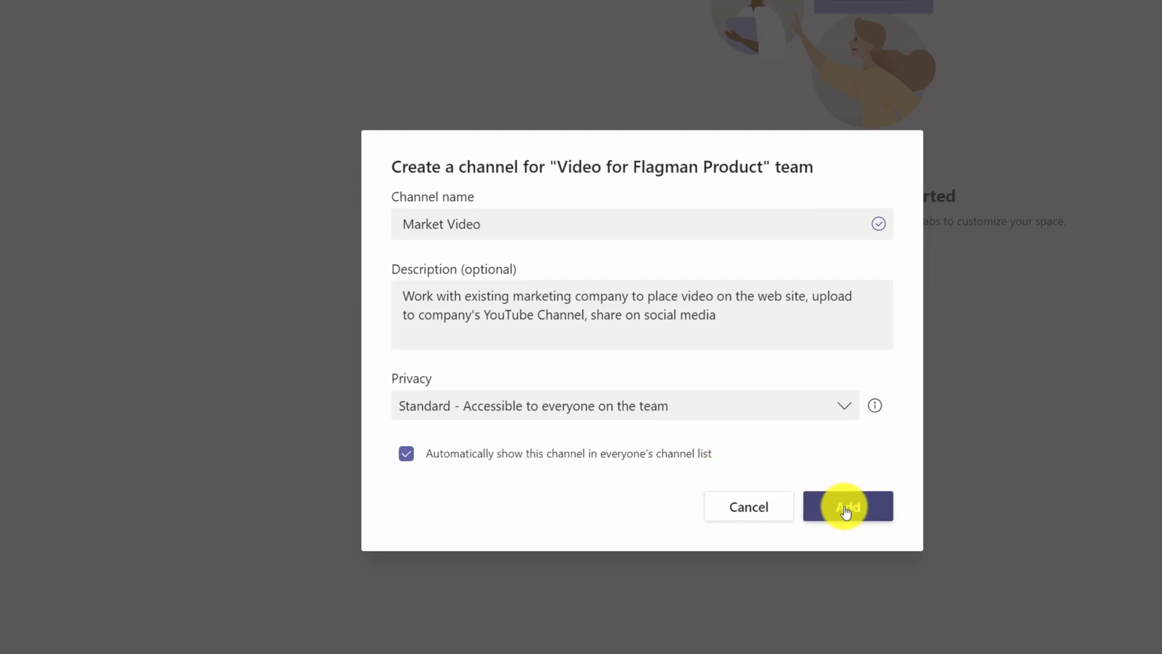
pyautogui.click(845, 509)
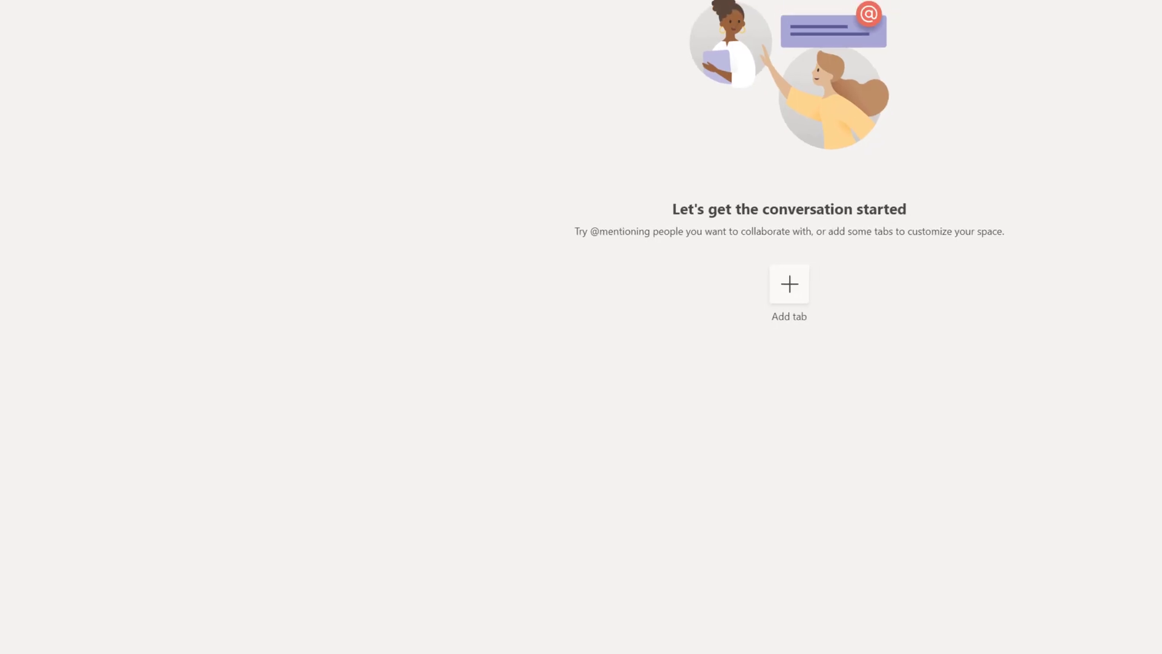
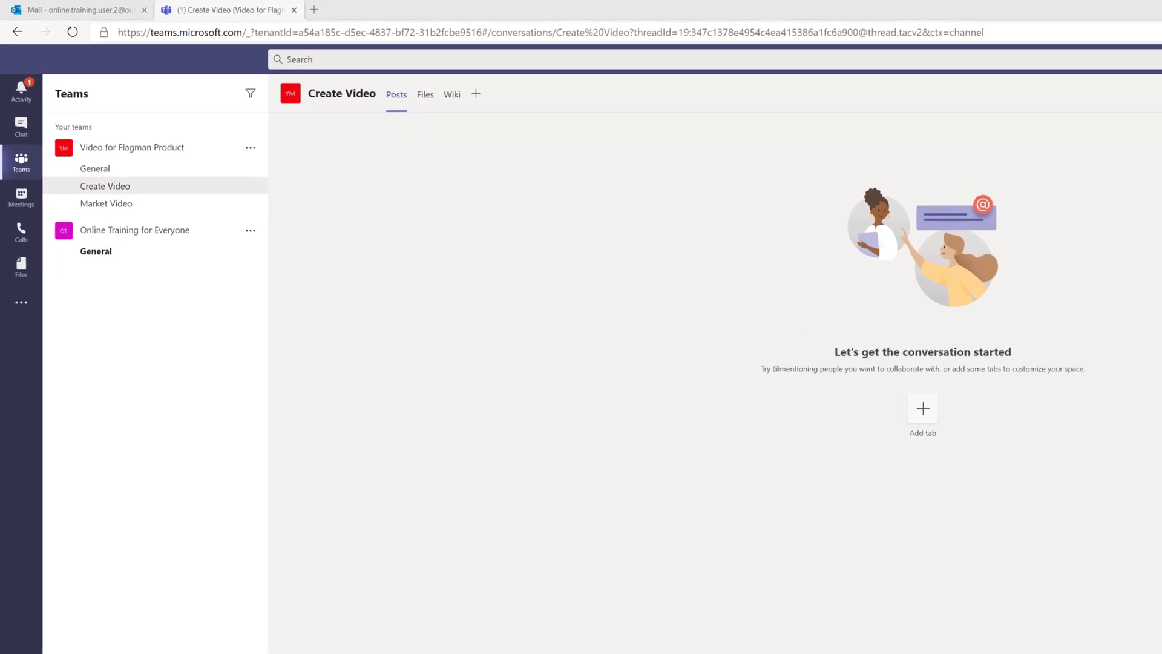
# Step: Open the Create Video channel's wiki to start the Project Procurement Strategy page
pyautogui.click(490, 109)
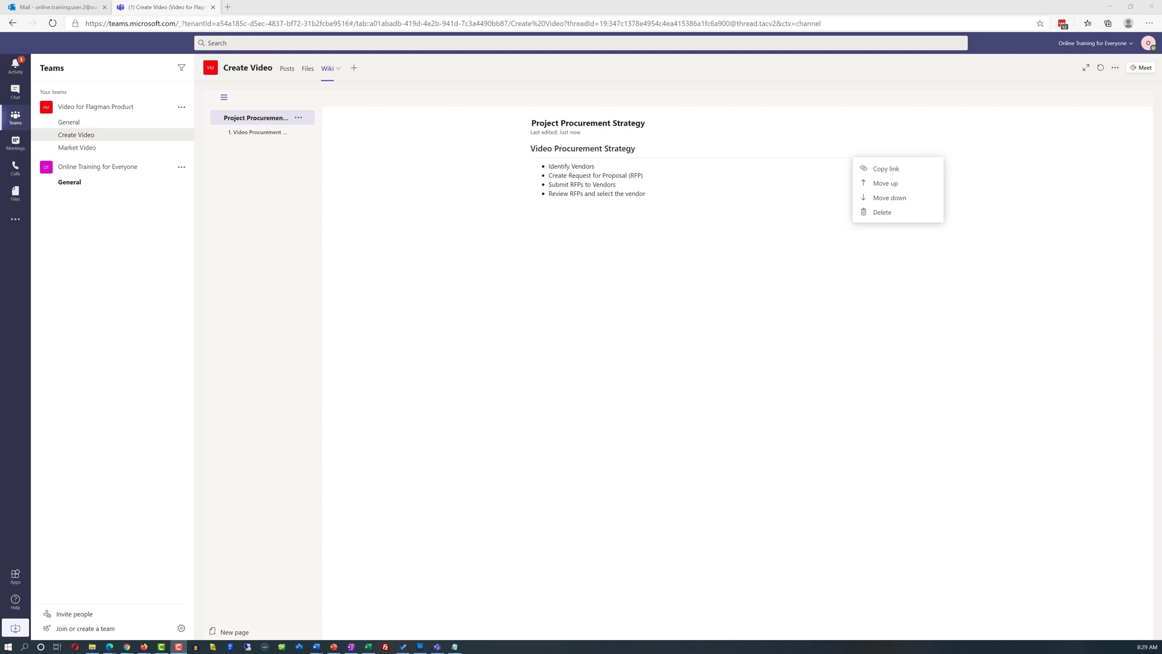
# Step: Write the Market Video wiki's Marketing Strategy page and copy a link to its marketing section
pyautogui.click(91, 149)
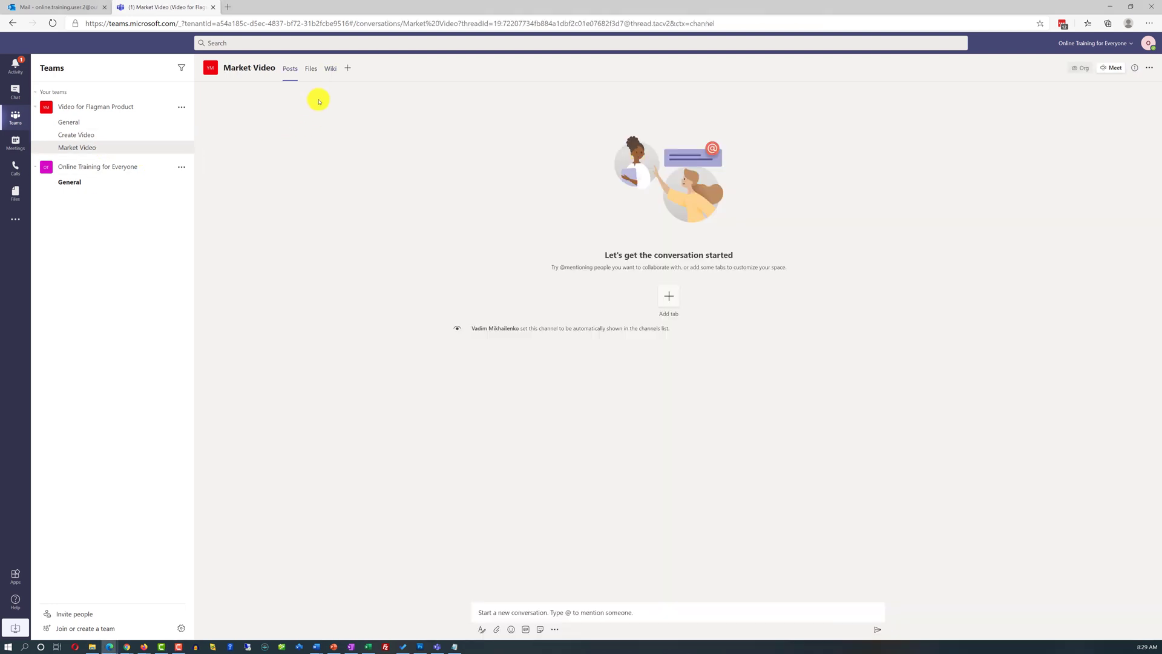
pyautogui.click(332, 72)
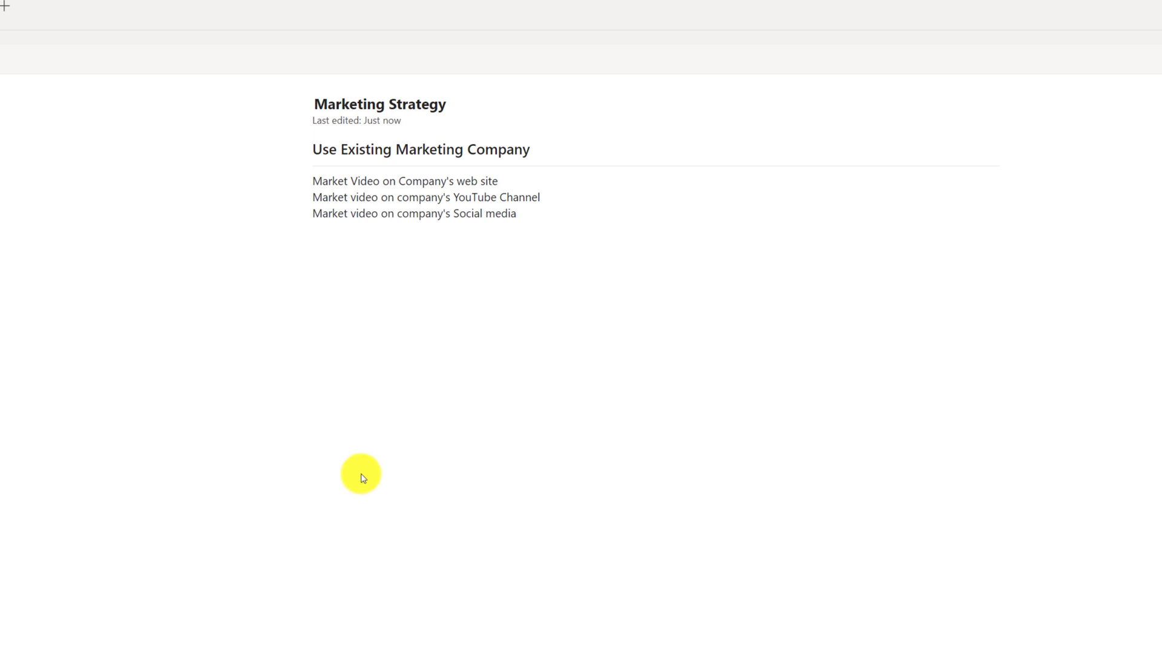
pyautogui.moveTo(960, 159)
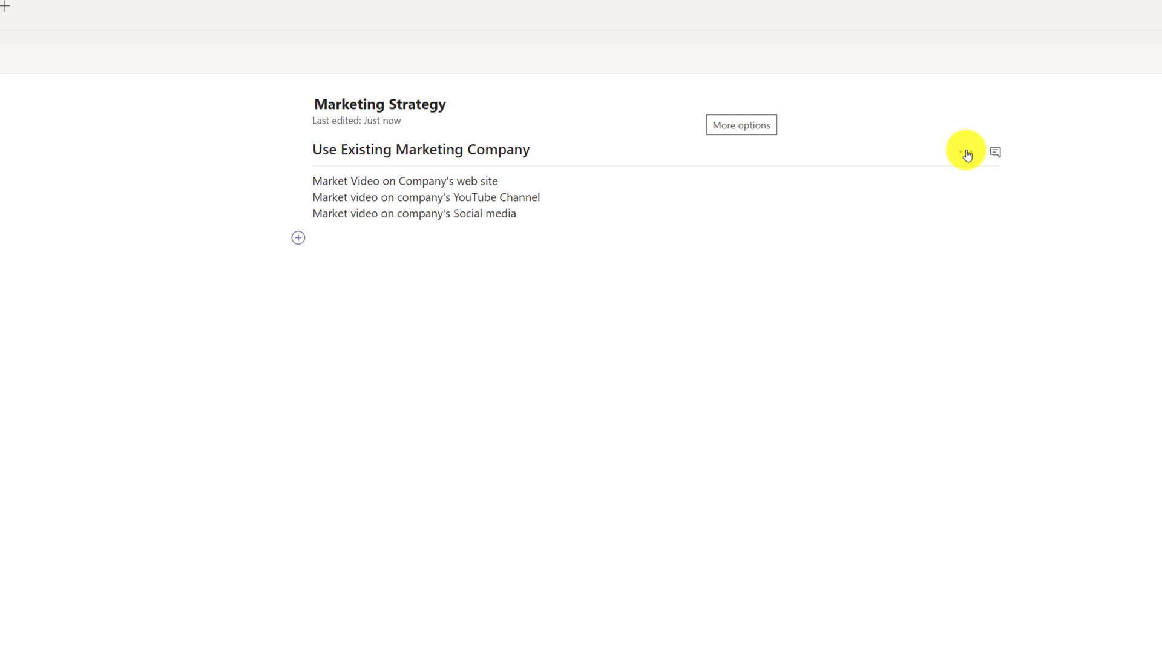
pyautogui.click(967, 155)
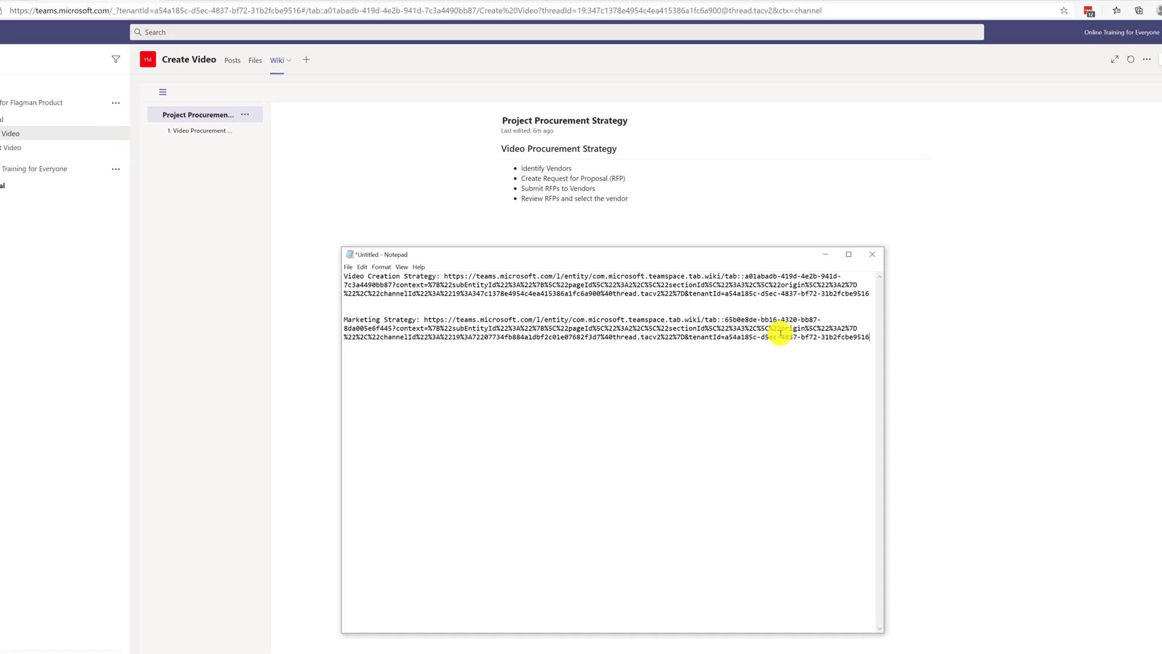
# Step: Select all the collected Video Creation and Marketing Strategy links in Notepad
pyautogui.hotkey('ctrl', 'a')
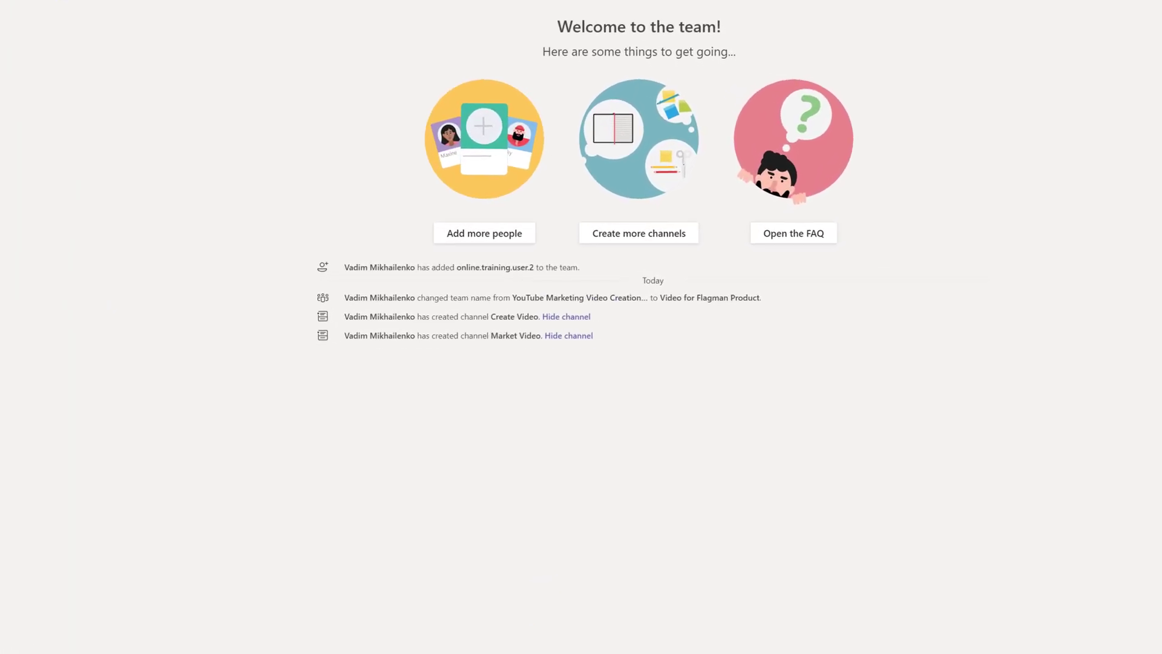
# Step: Post the strategy review request, then reply beneath it with the pasted Marketing Strategy link
pyautogui.press('Return')
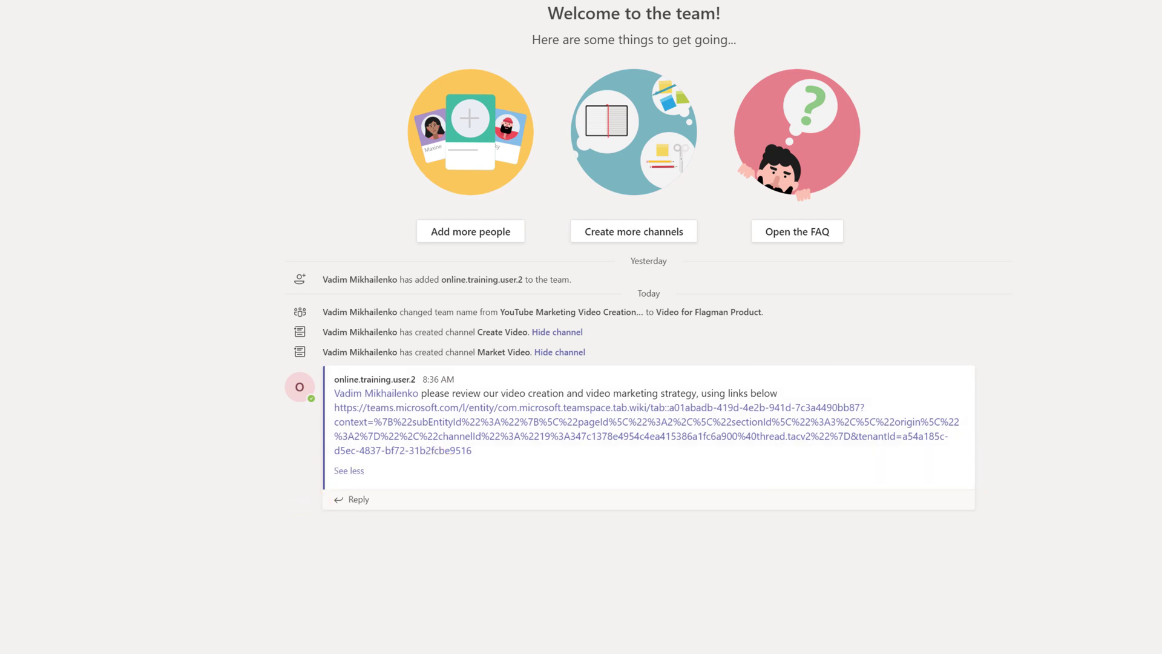
pyautogui.click(364, 500)
pyautogui.hotkey('ctrl', 'v')
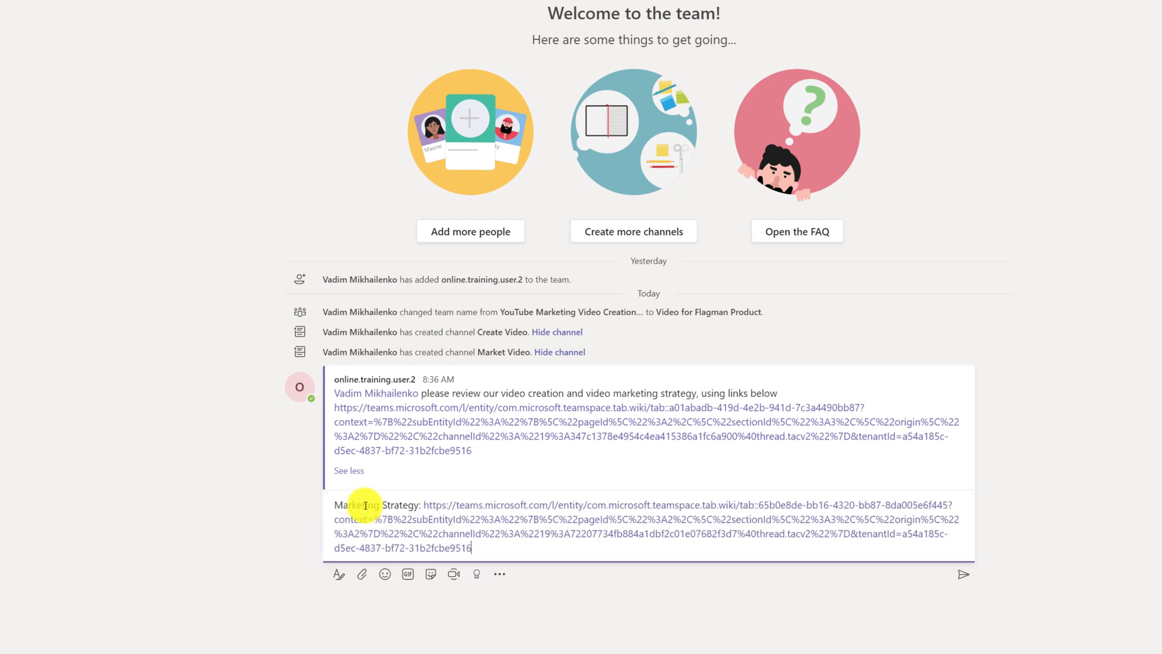
pyautogui.press('Return')
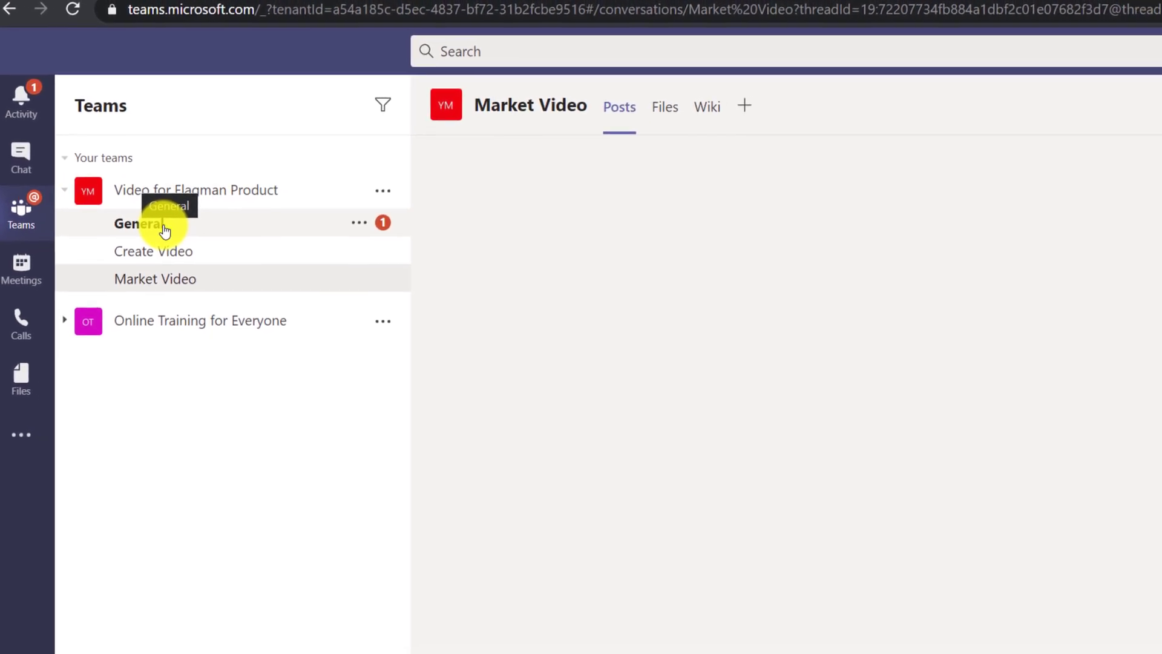
# Step: Follow the wiki link in the General channel's review post to the Project Procurement Strategy page
pyautogui.click(90, 198)
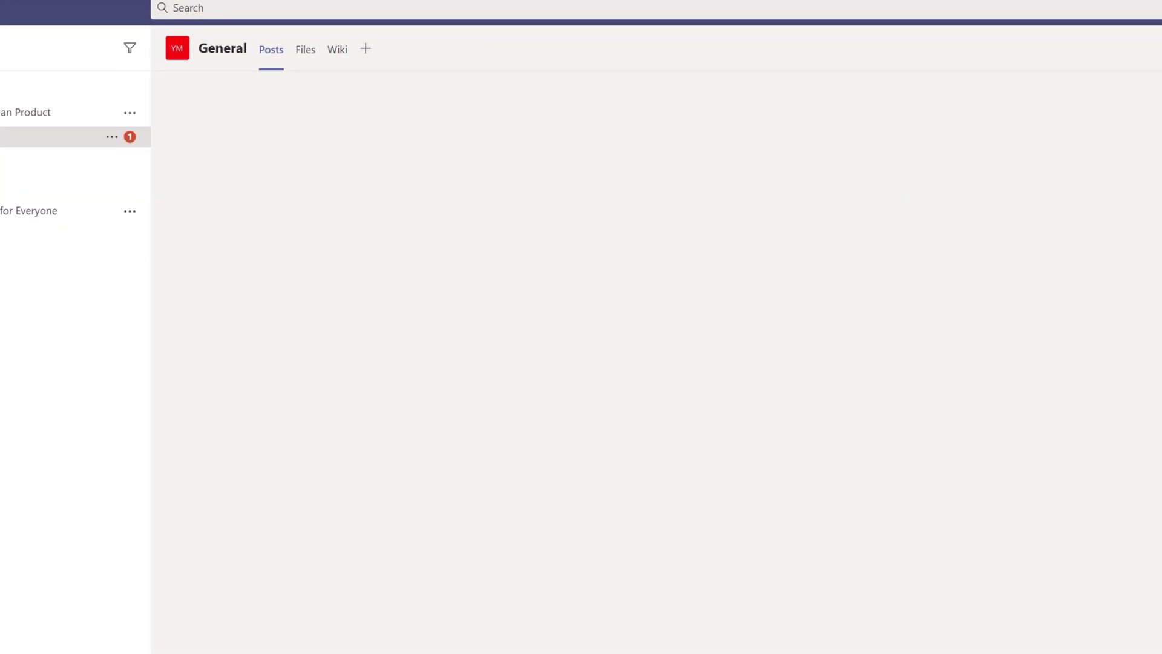
pyautogui.moveTo(903, 650)
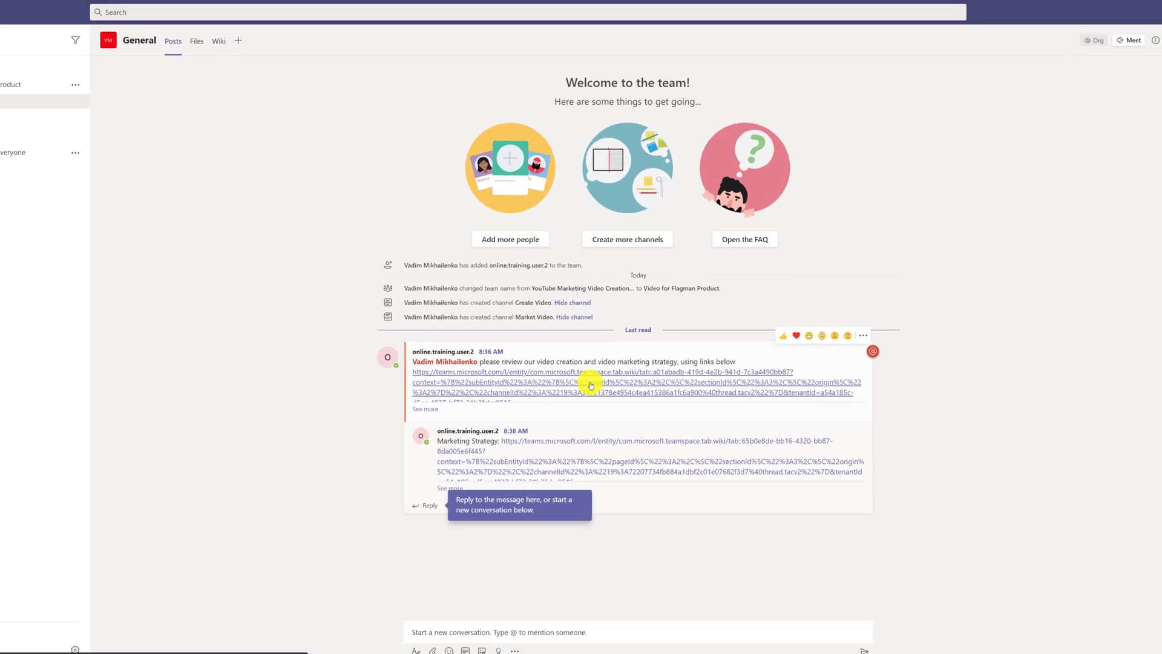
pyautogui.click(568, 393)
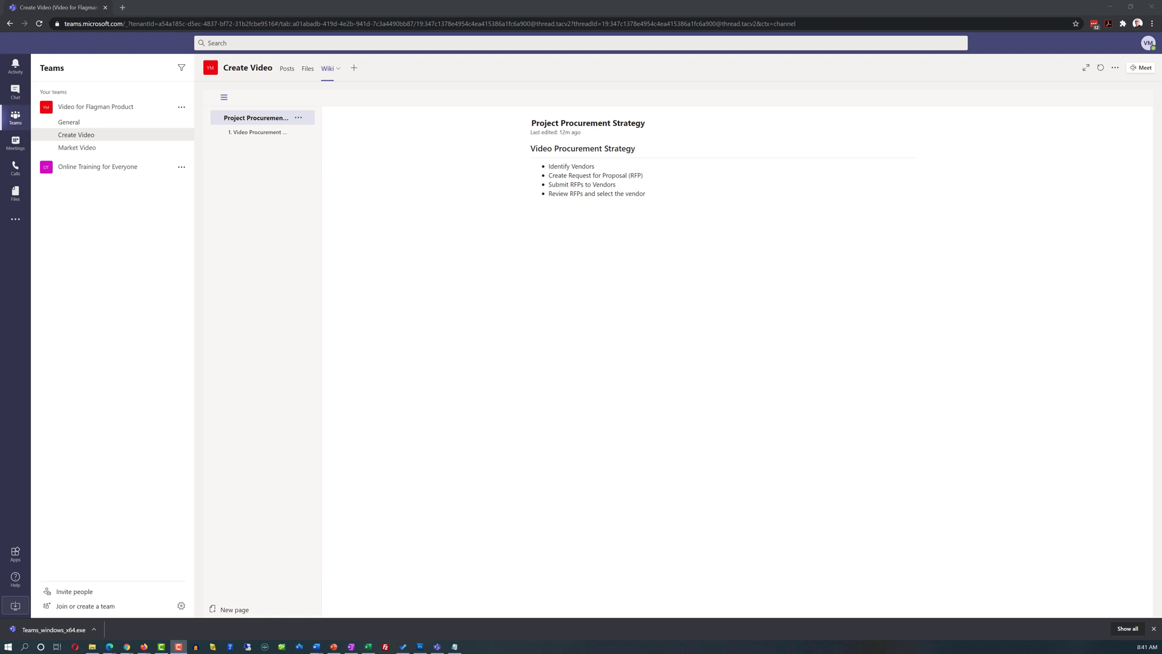
# Step: Begin an @ mention in the Video Procurement Strategy section's conversation and screenshot the mention suggestions
pyautogui.moveTo(913, 166)
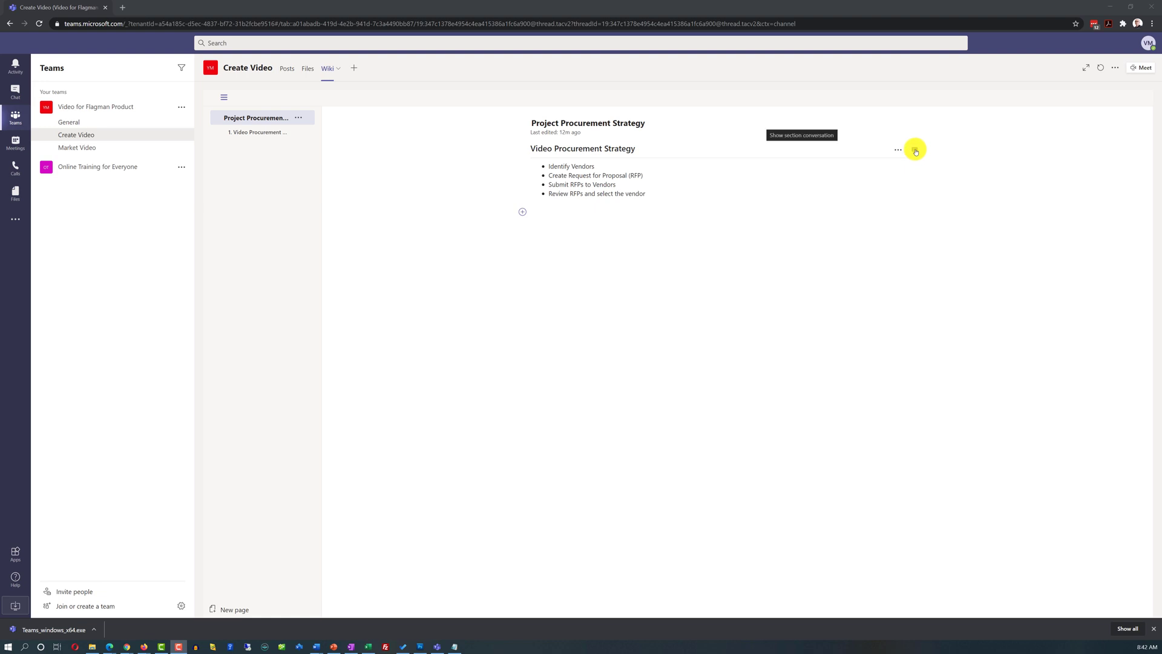
pyautogui.click(915, 151)
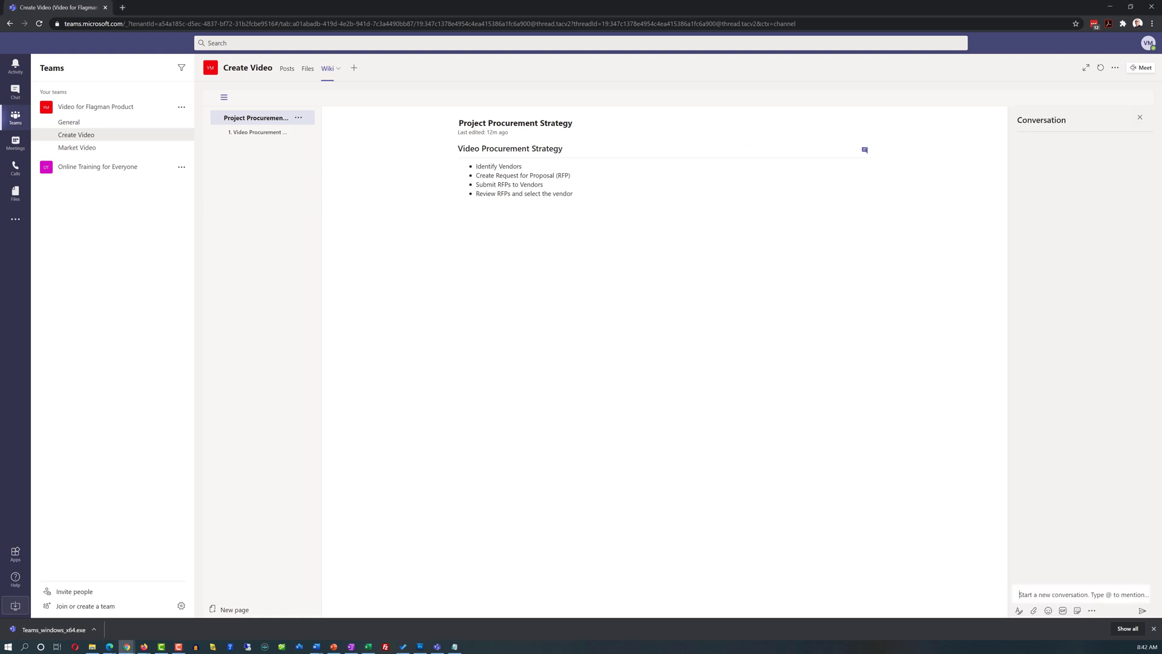
pyautogui.click(1039, 593)
pyautogui.write('@')
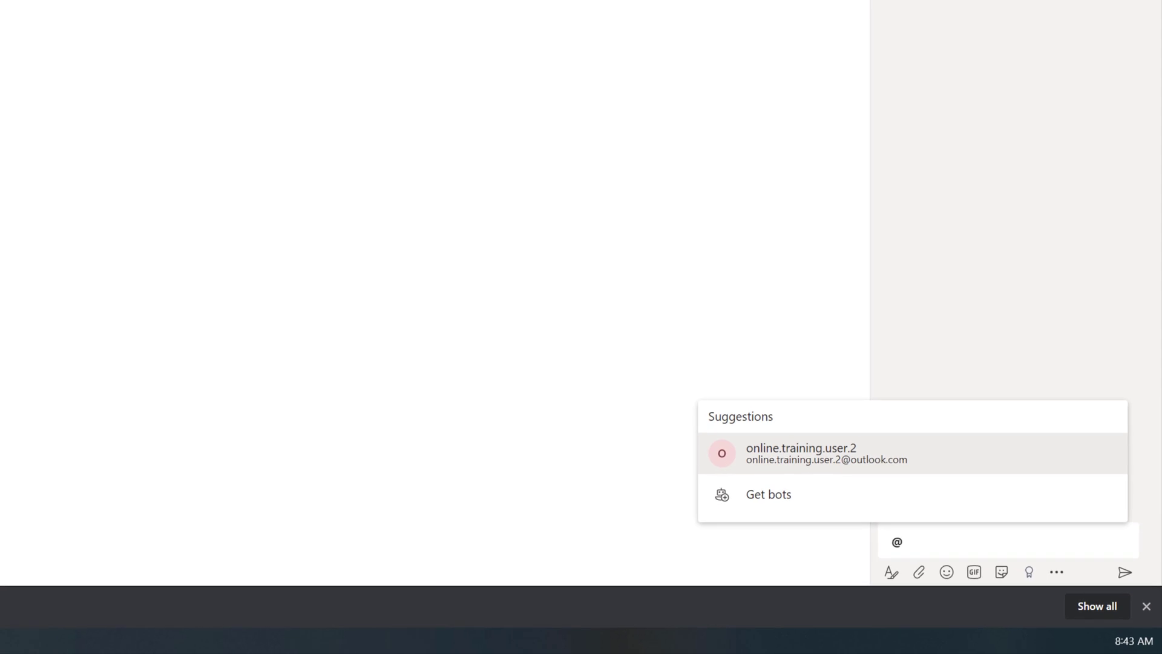
pyautogui.press('super+shift+s')
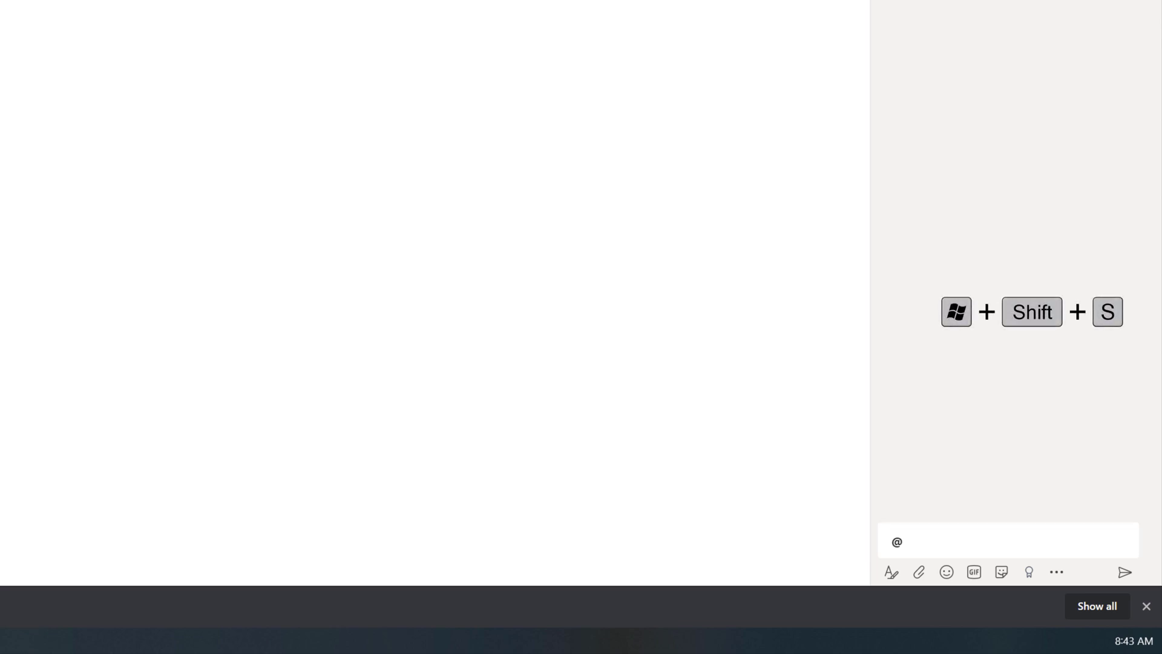
pyautogui.moveTo(1131, 525); pyautogui.dragTo(1135, 527)
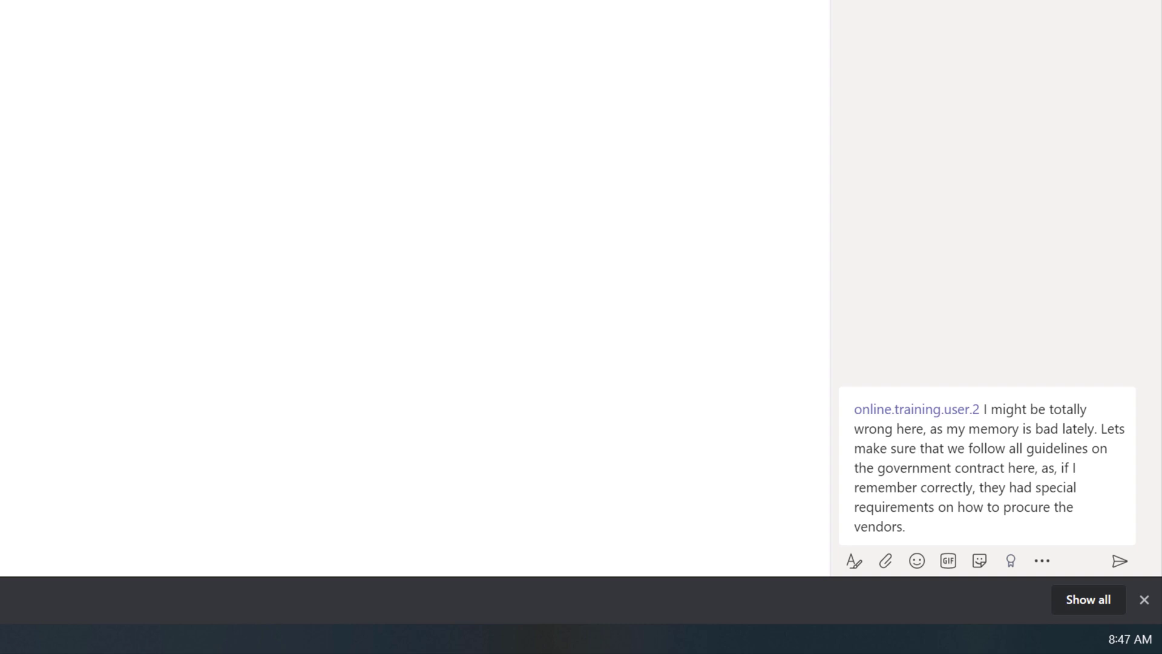
# Step: Add a smiley emoji to the section comment and send it
pyautogui.click(917, 560)
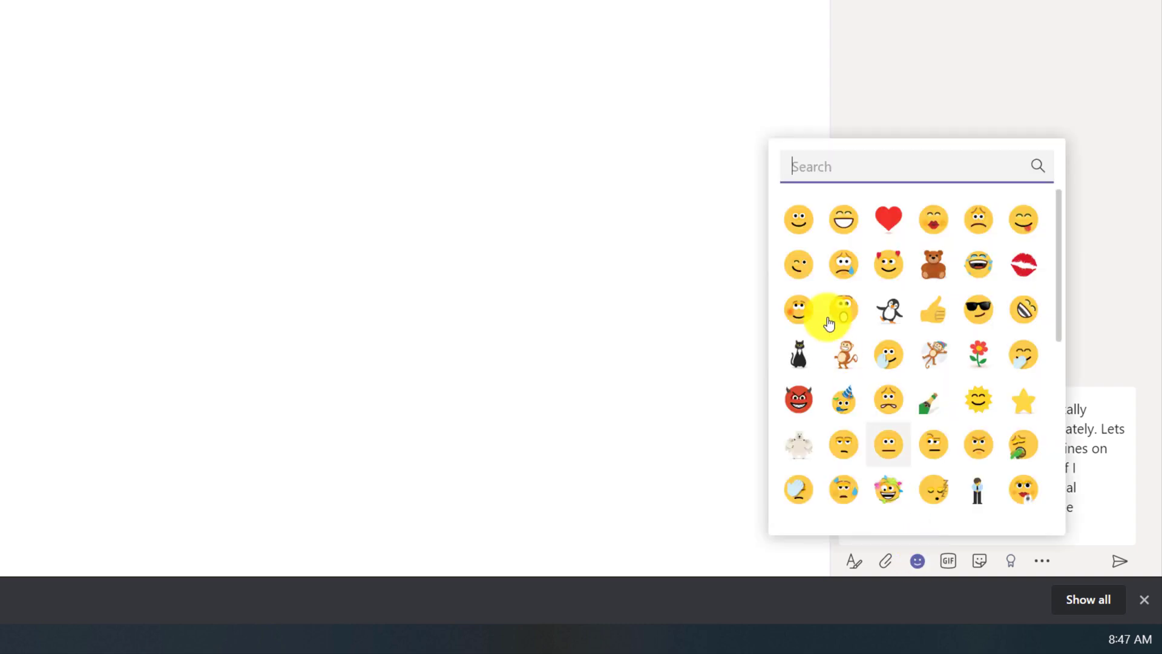
pyautogui.click(799, 219)
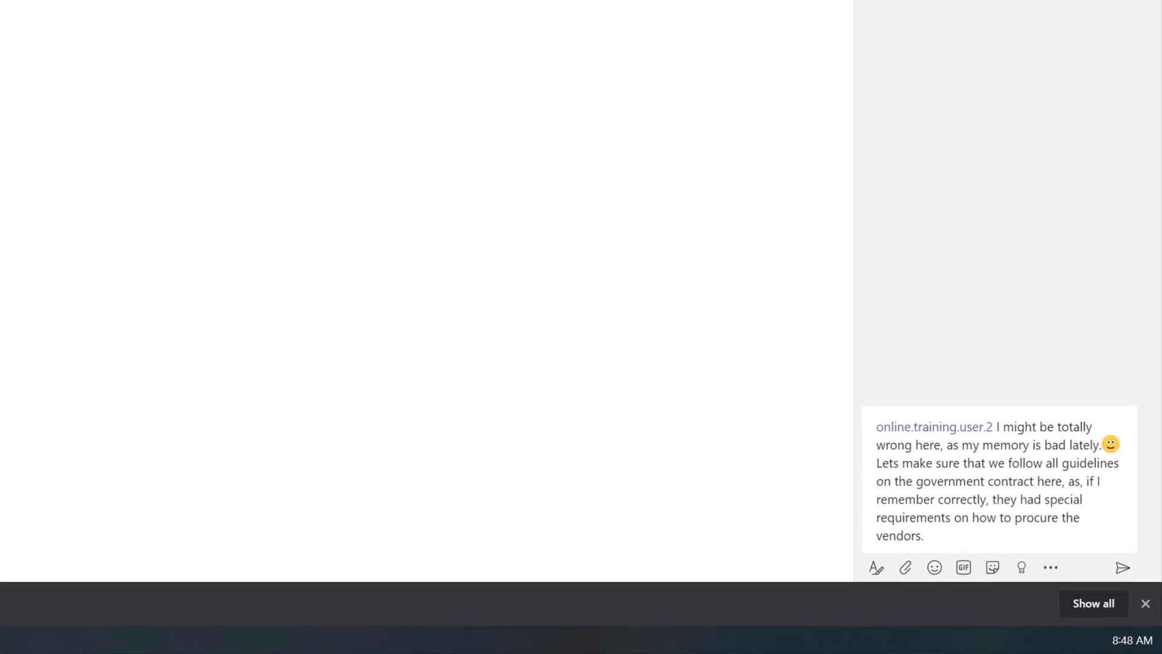
pyautogui.click(1122, 567)
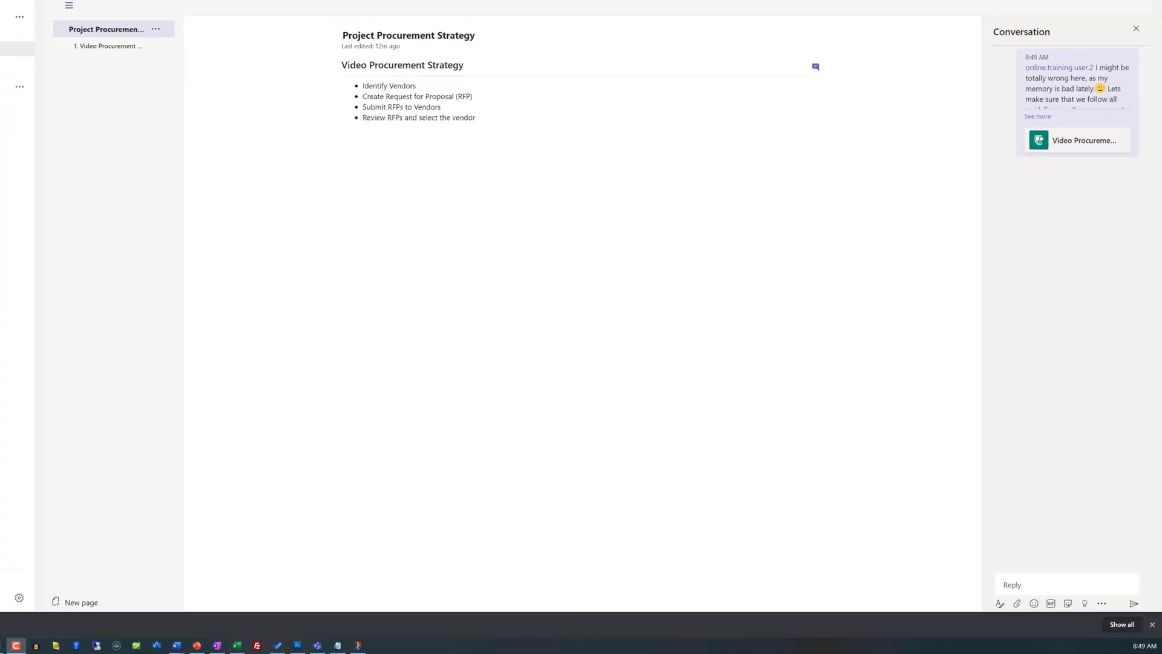
pyautogui.click(12, 54)
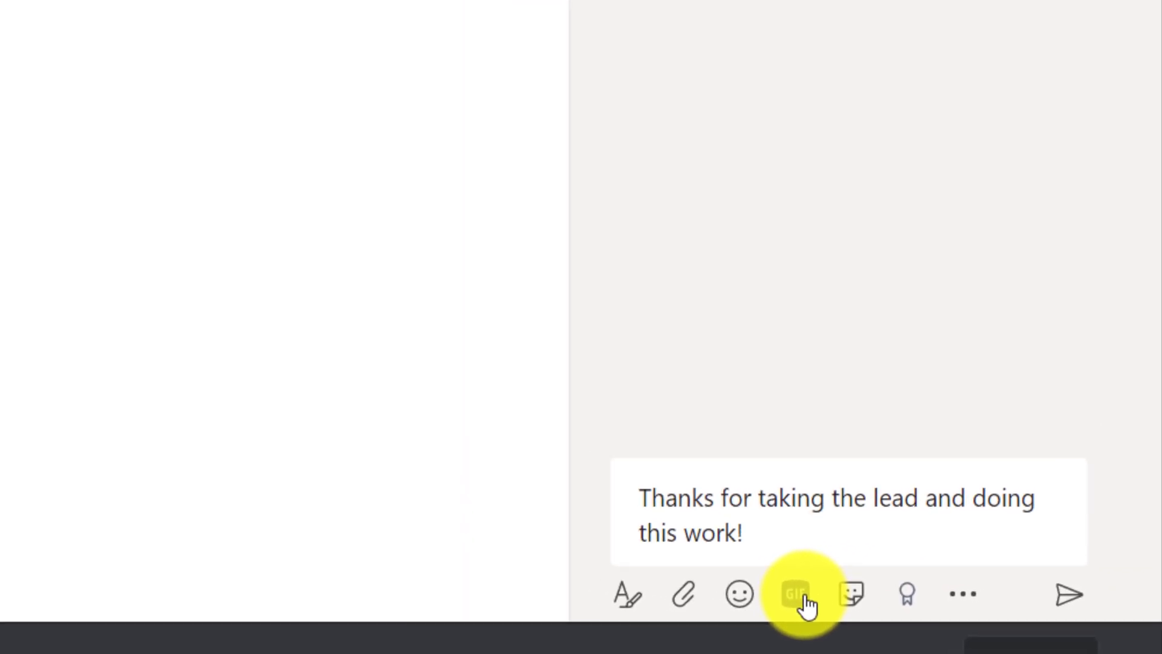
# Step: Insert the first Giphy 'thank you' GIF into the thank-you message
pyautogui.click(804, 604)
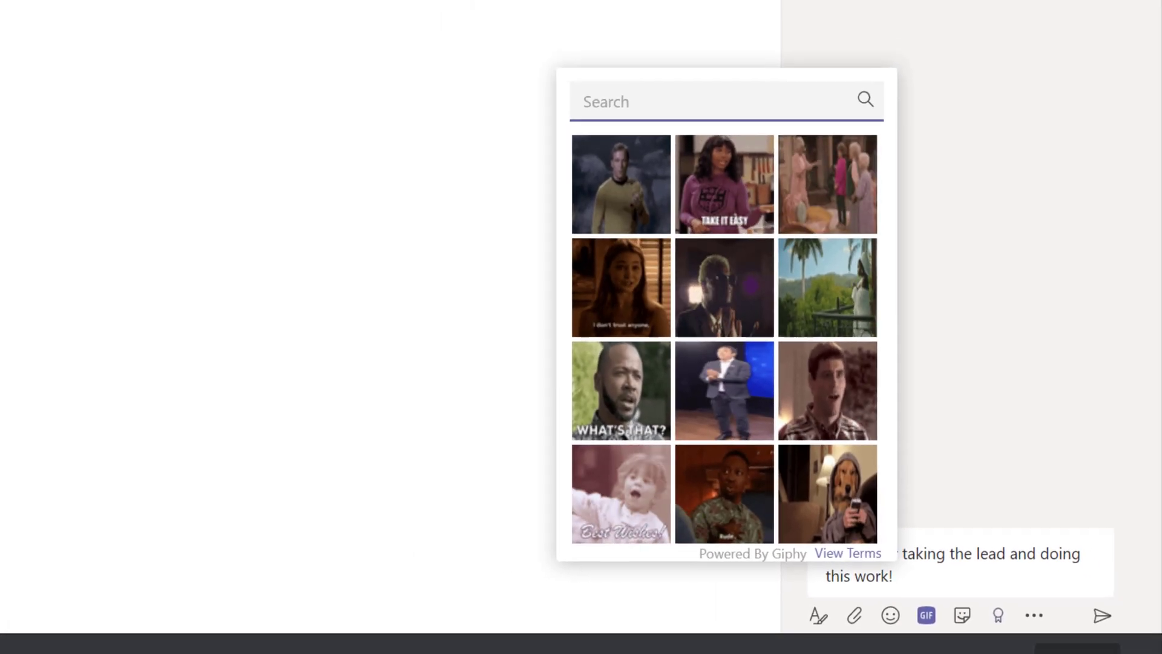
pyautogui.write('thank you')
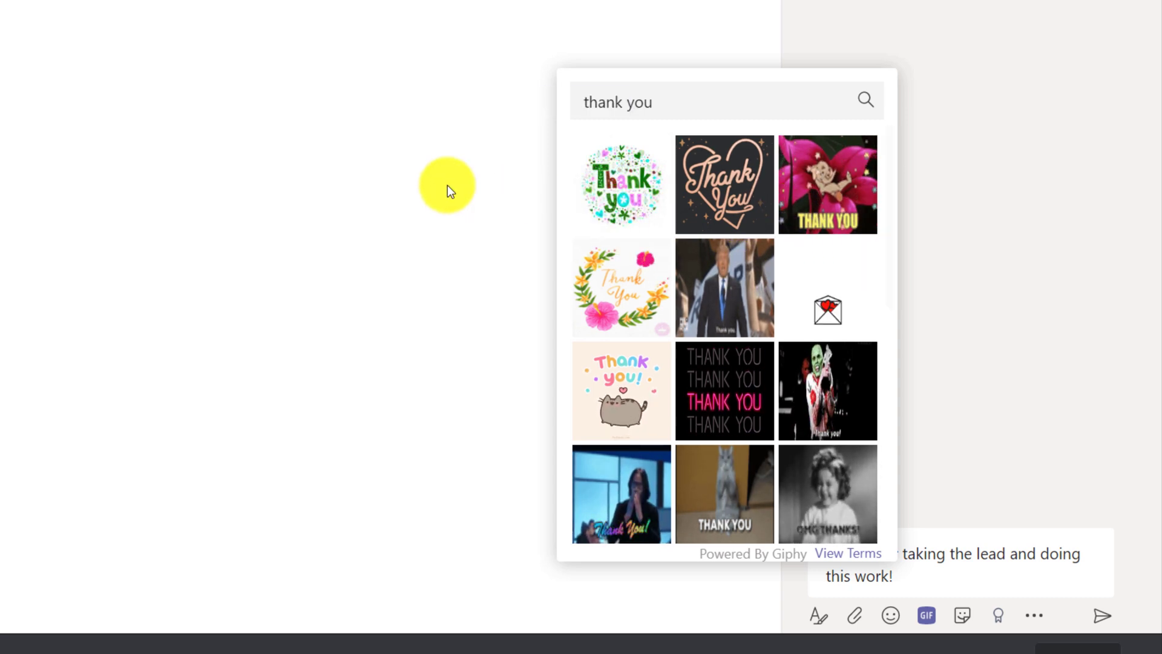
pyautogui.click(627, 193)
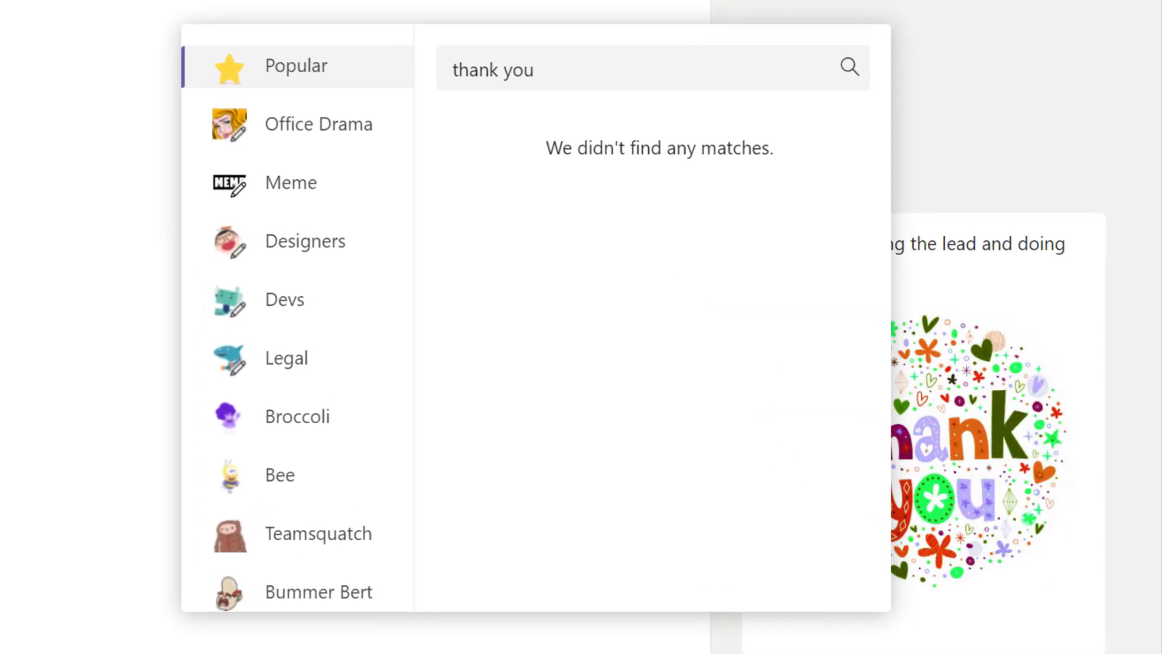
pyautogui.press('Escape')
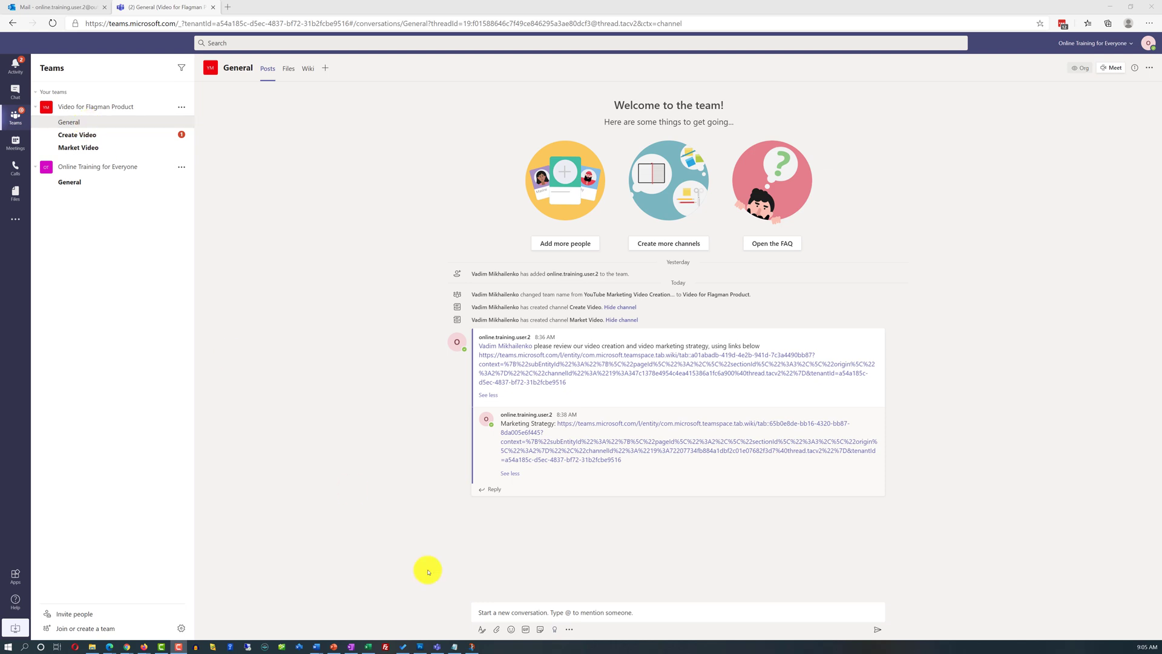
# Step: Post a new General message about the colleague's outdated profile, with the mention-suggestions screenshot
pyautogui.click(498, 613)
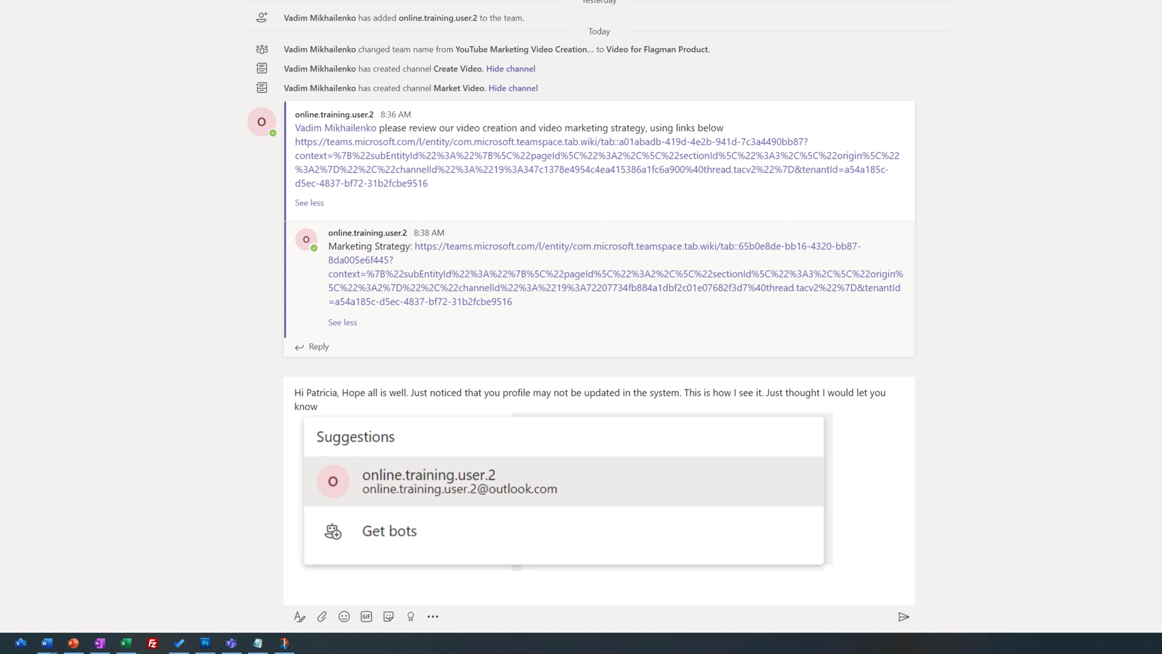
pyautogui.click(351, 579)
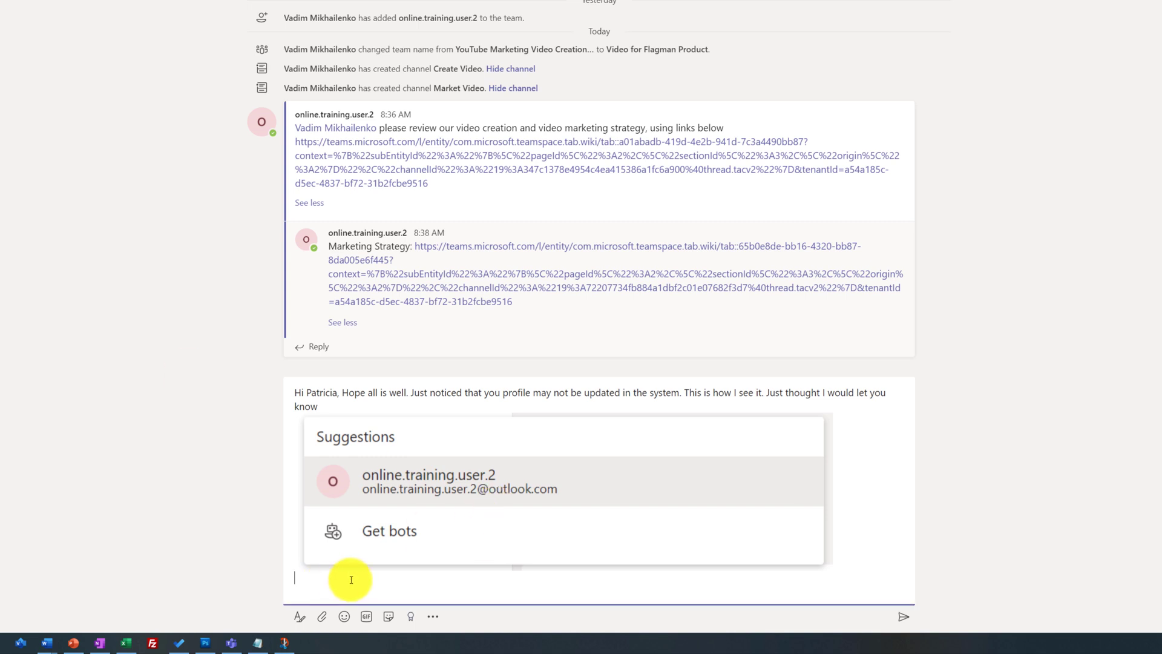
pyautogui.press('Return')
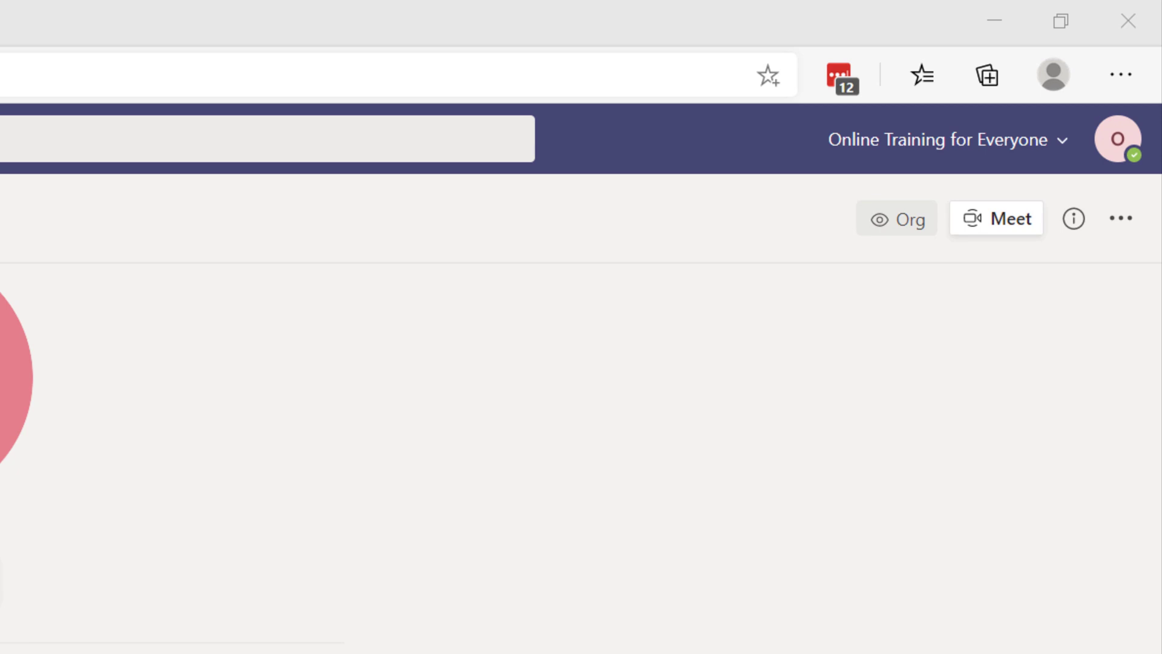
# Step: Upload a photo as your profile picture through Edit profile and save it
pyautogui.click(1118, 143)
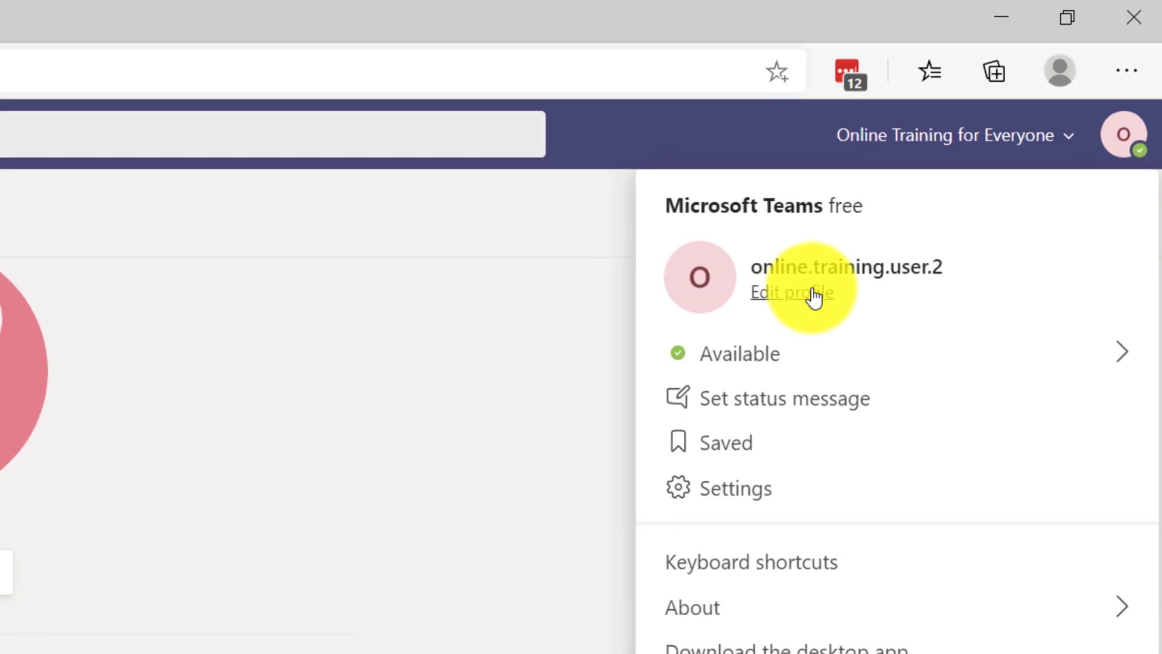
pyautogui.click(805, 299)
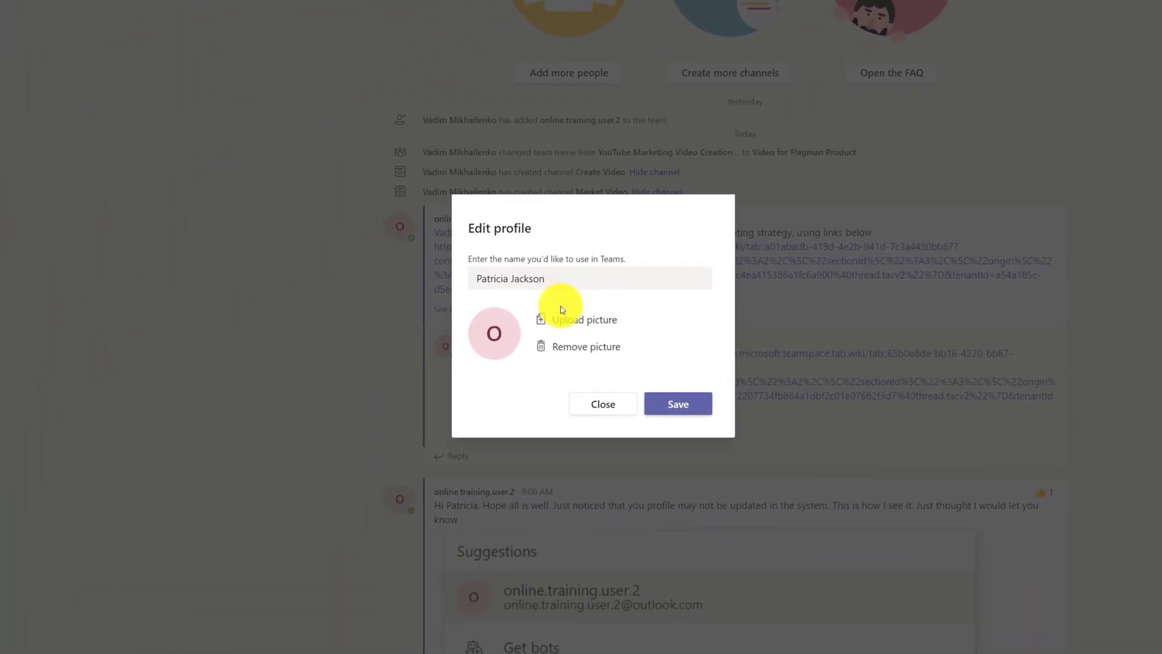
pyautogui.click(575, 324)
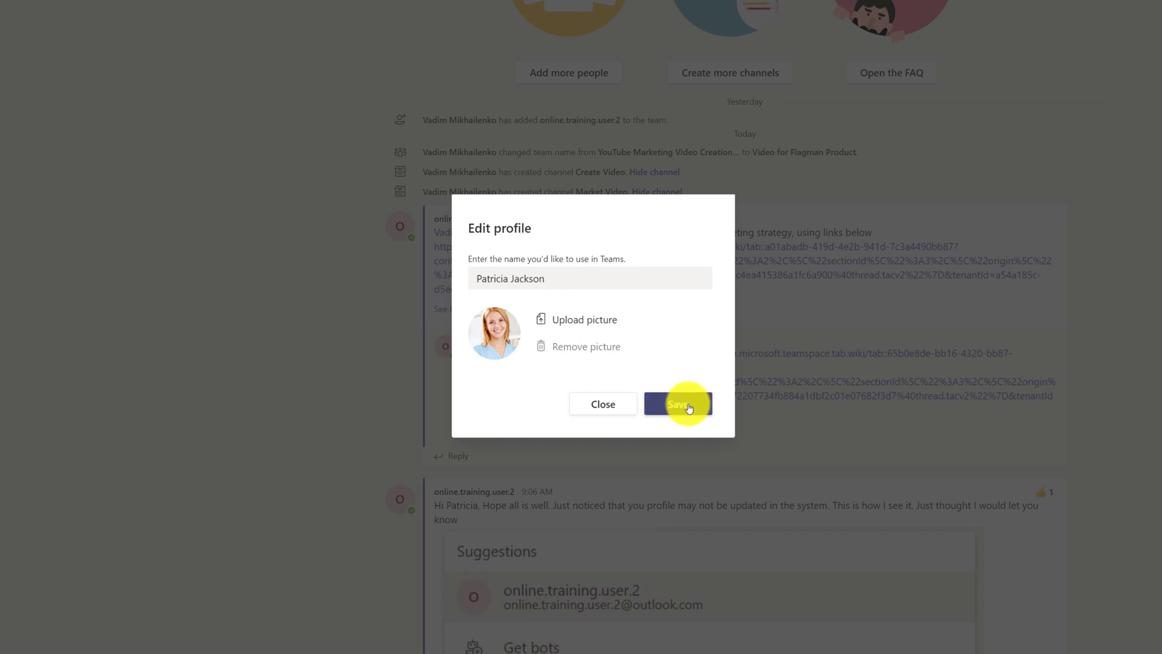
pyautogui.click(688, 409)
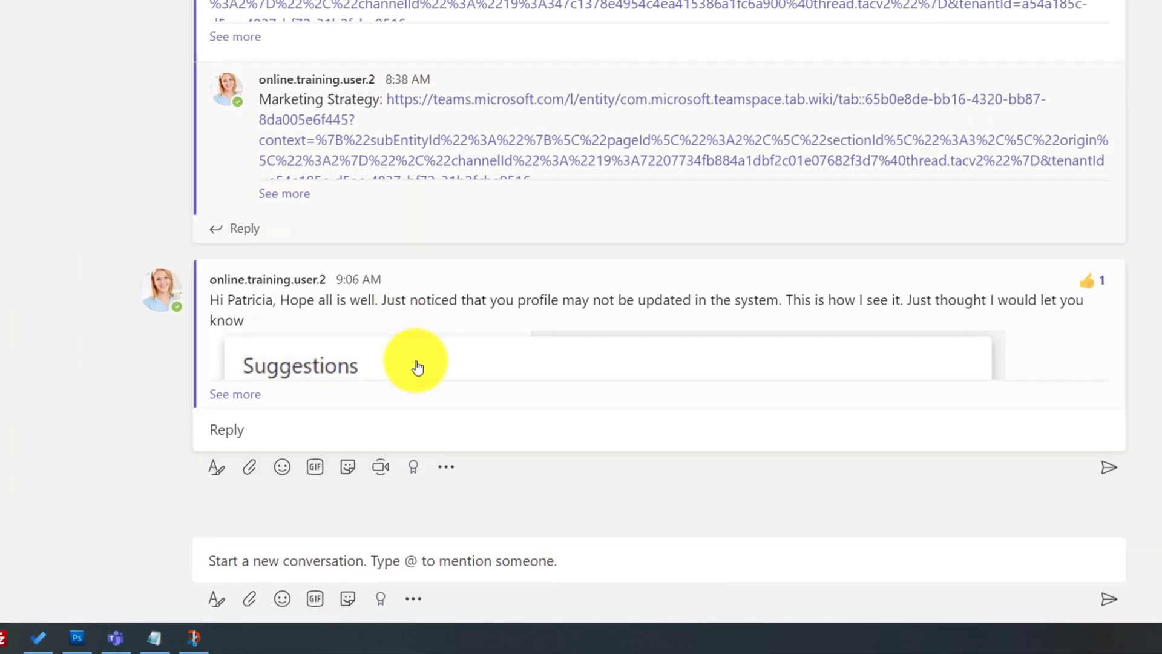
# Step: Reply to the outdated-profile post, @-mentioning the colleague and thanking them for letting you know
pyautogui.click(235, 423)
pyautogui.write('@va')
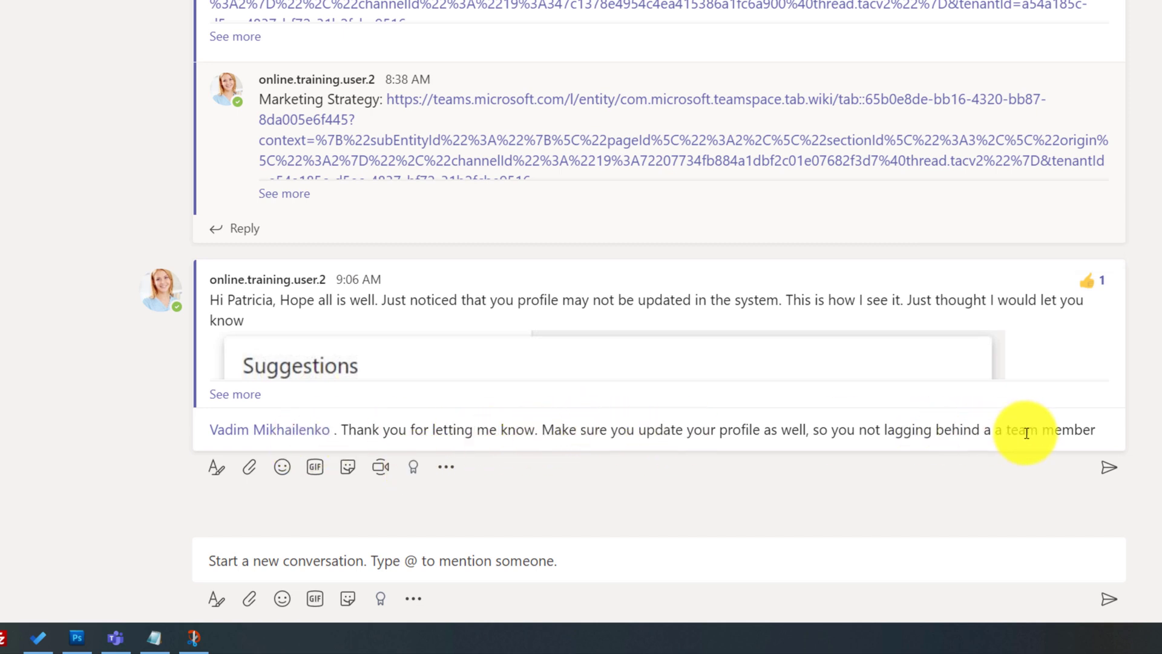
pyautogui.click(1100, 429)
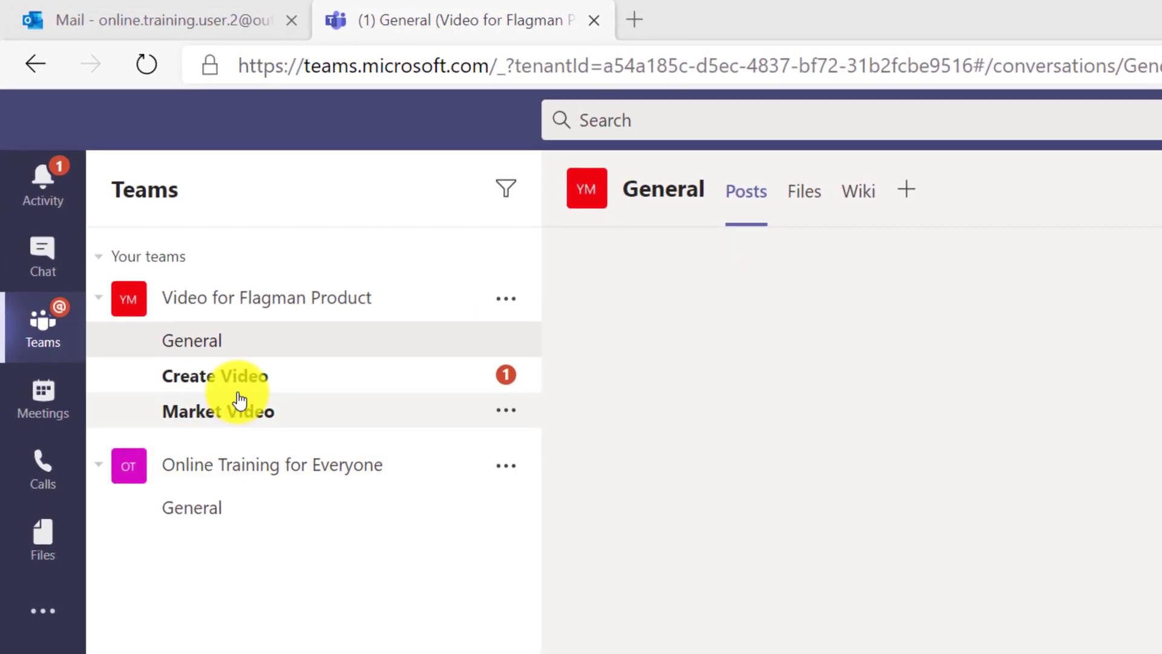
# Step: Create a 'Request for Proposal' Word document in Create Video's files and set it to Reviewing
pyautogui.click(250, 378)
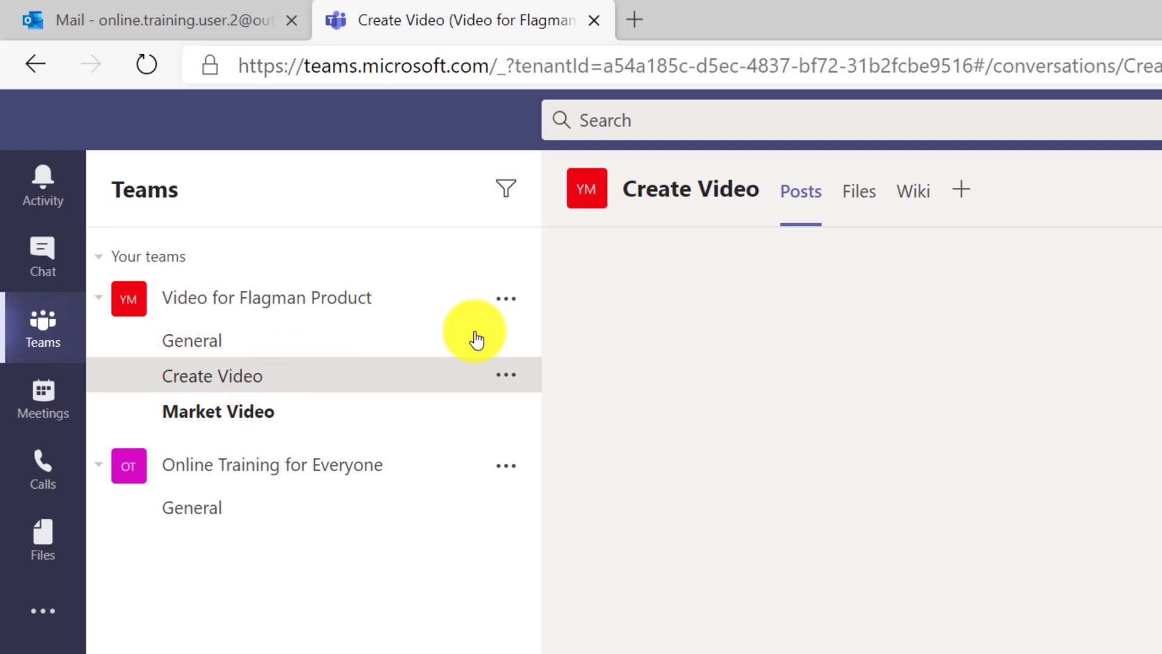
pyautogui.click(857, 192)
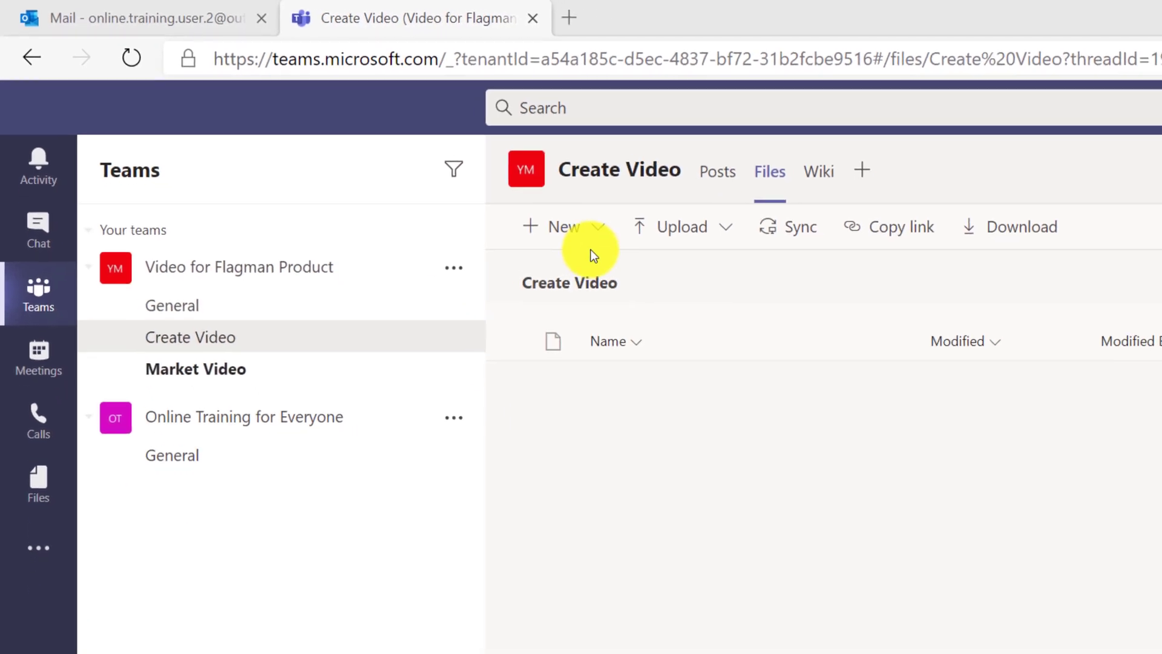
pyautogui.click(599, 228)
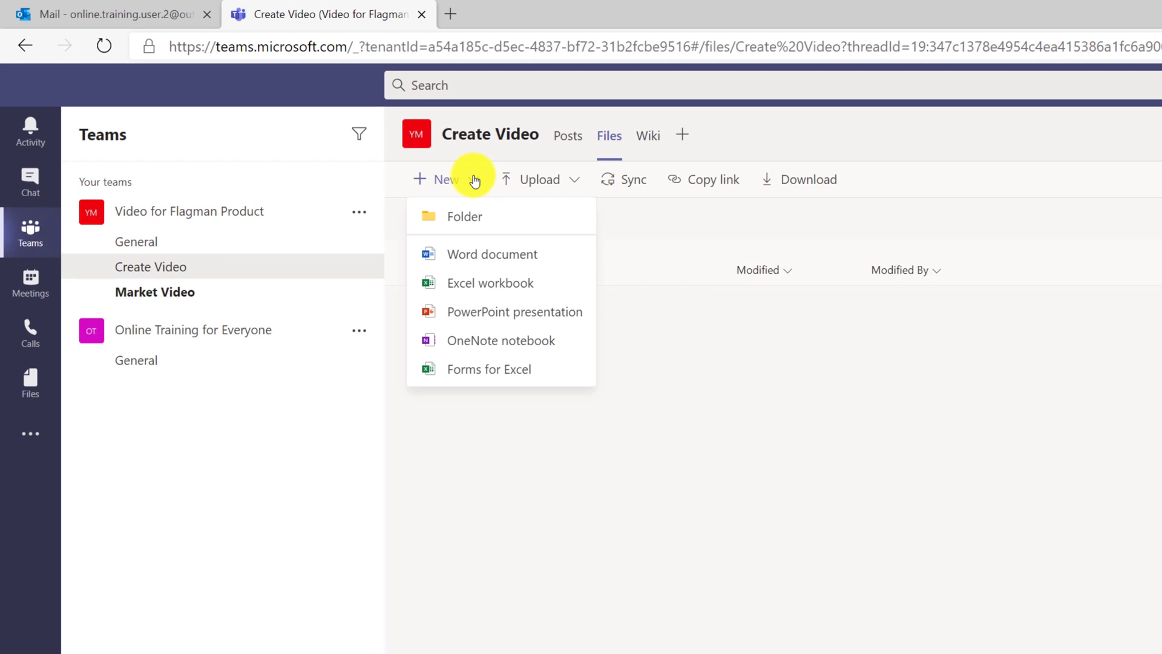
pyautogui.click(479, 254)
pyautogui.write('Request for Proposal')
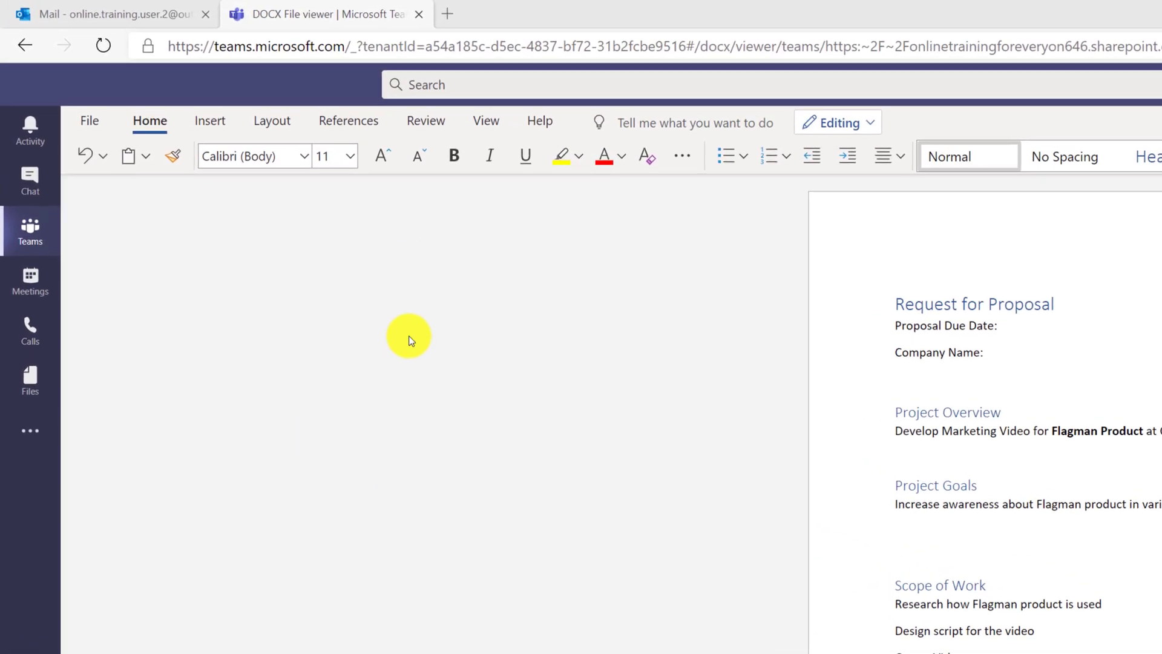
pyautogui.click(452, 129)
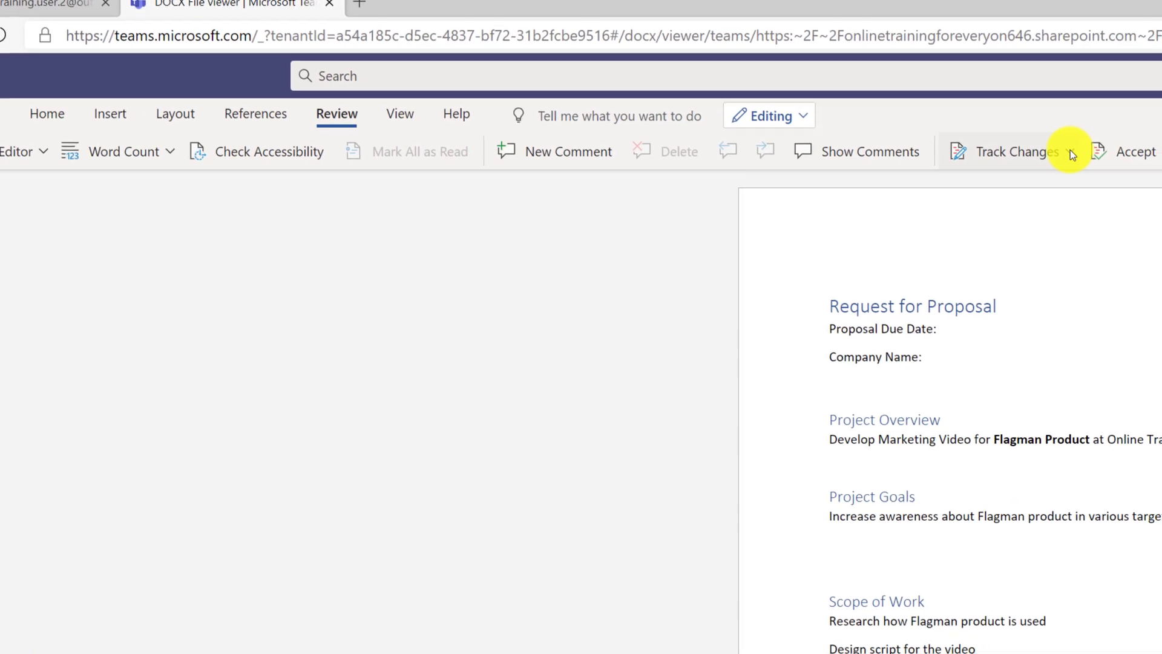
pyautogui.click(1070, 151)
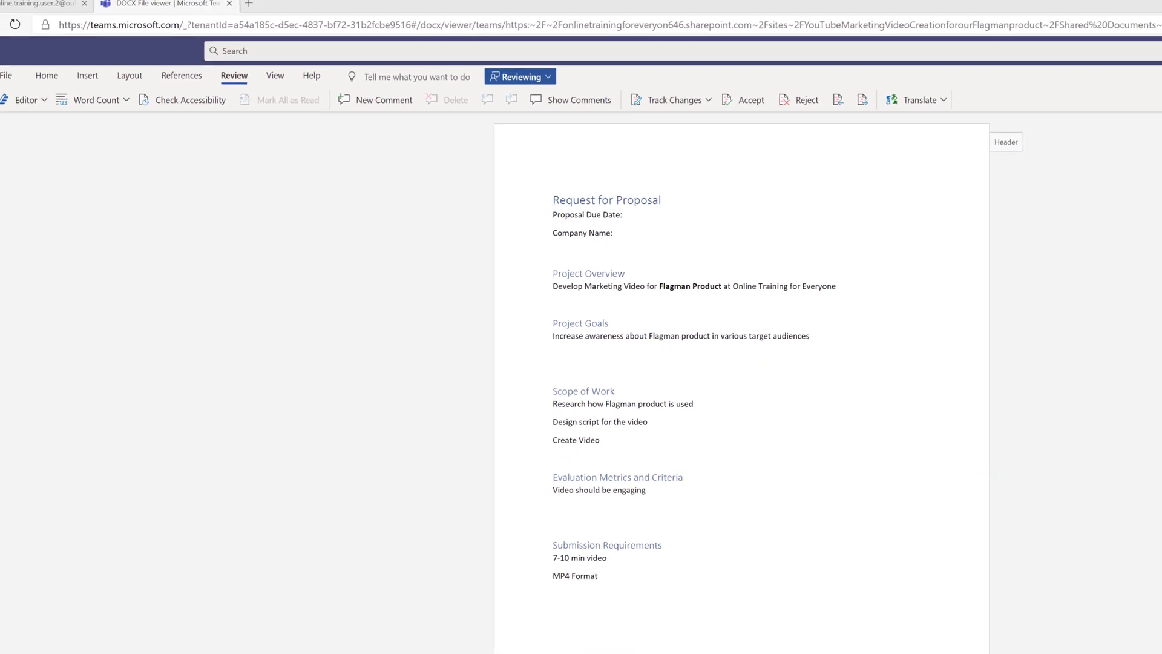
# Step: Copy the shareable link to Request for Proposal.docx
pyautogui.click(16, 28)
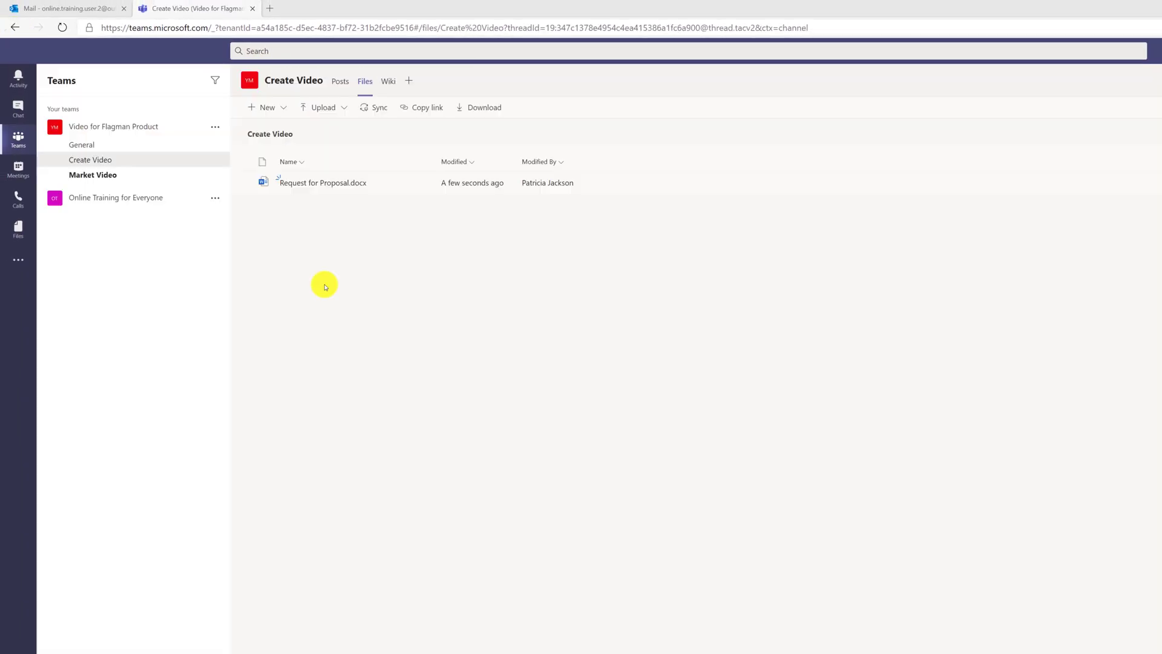
pyautogui.click(357, 197)
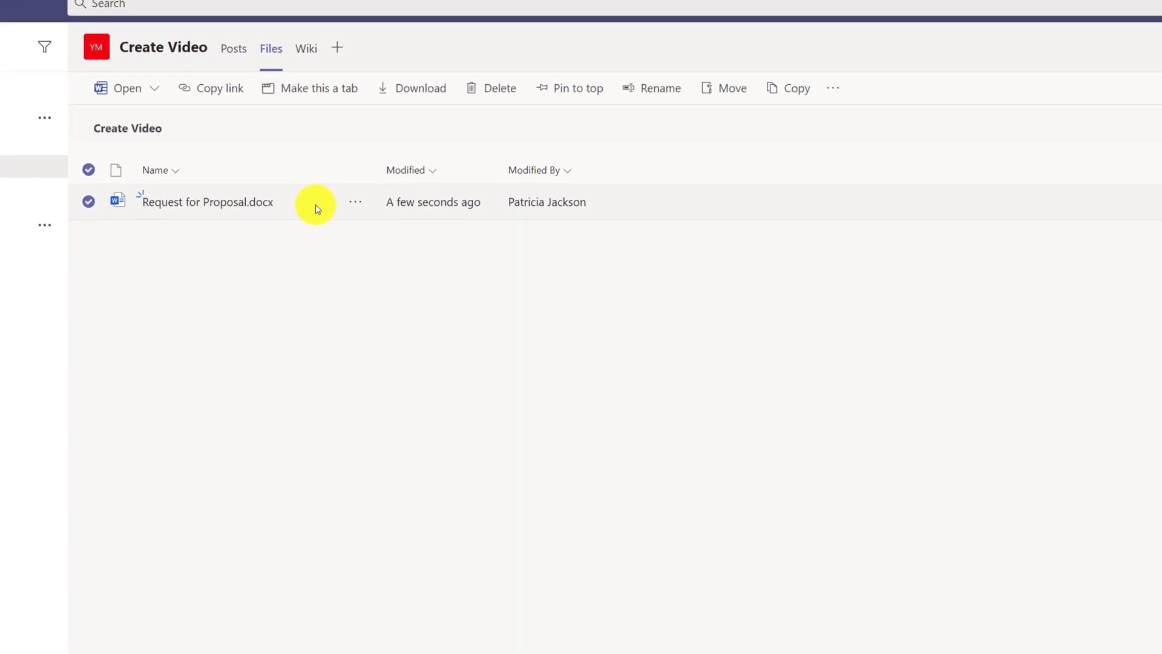
pyautogui.click(211, 88)
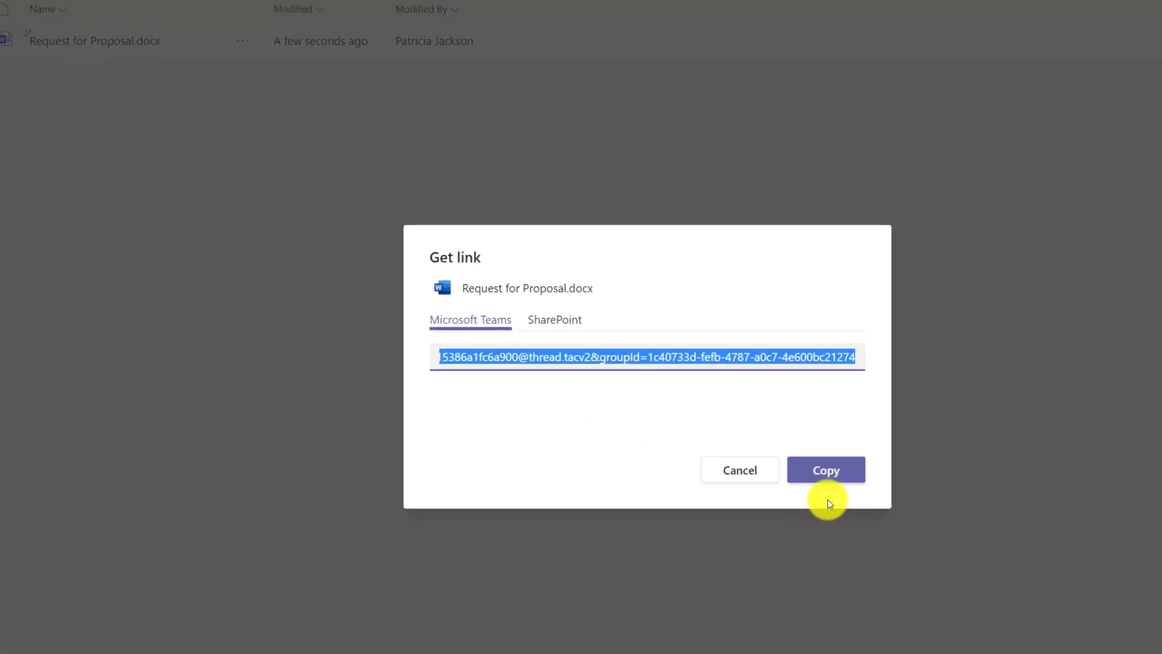
pyautogui.click(846, 471)
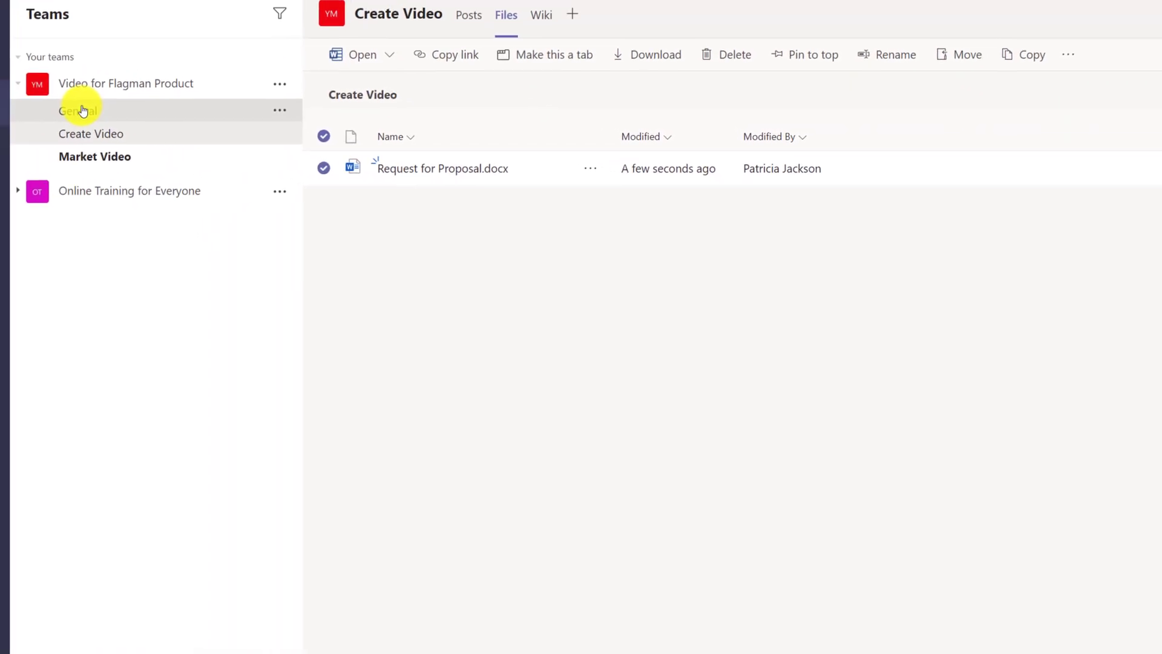
pyautogui.click(73, 107)
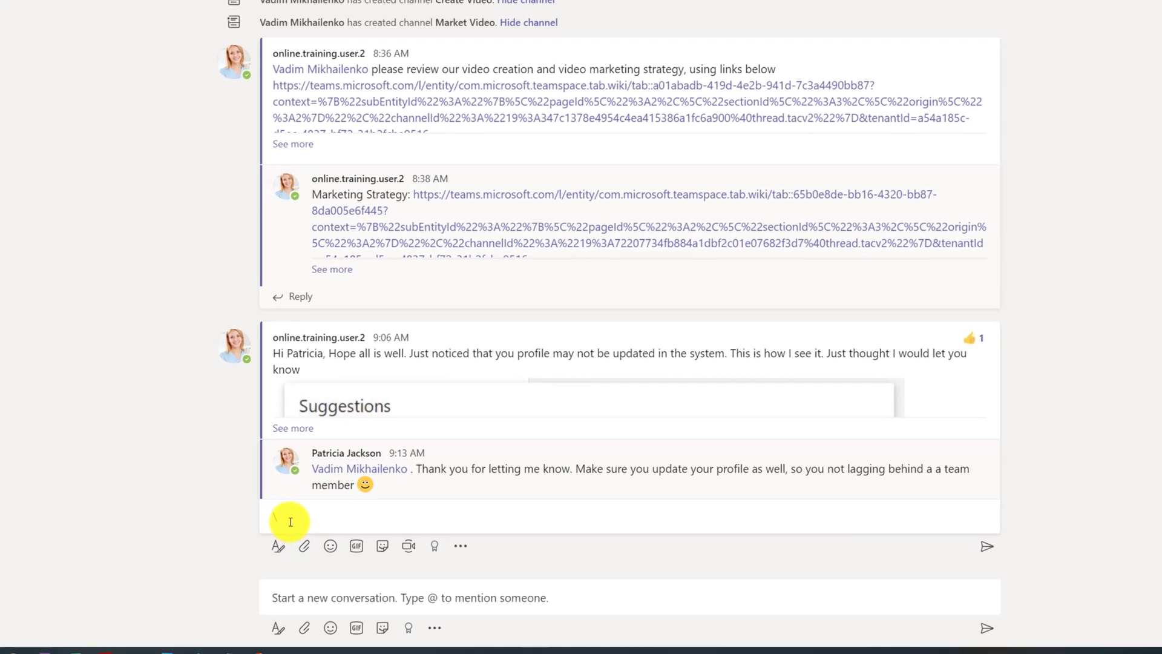
pyautogui.click(290, 522)
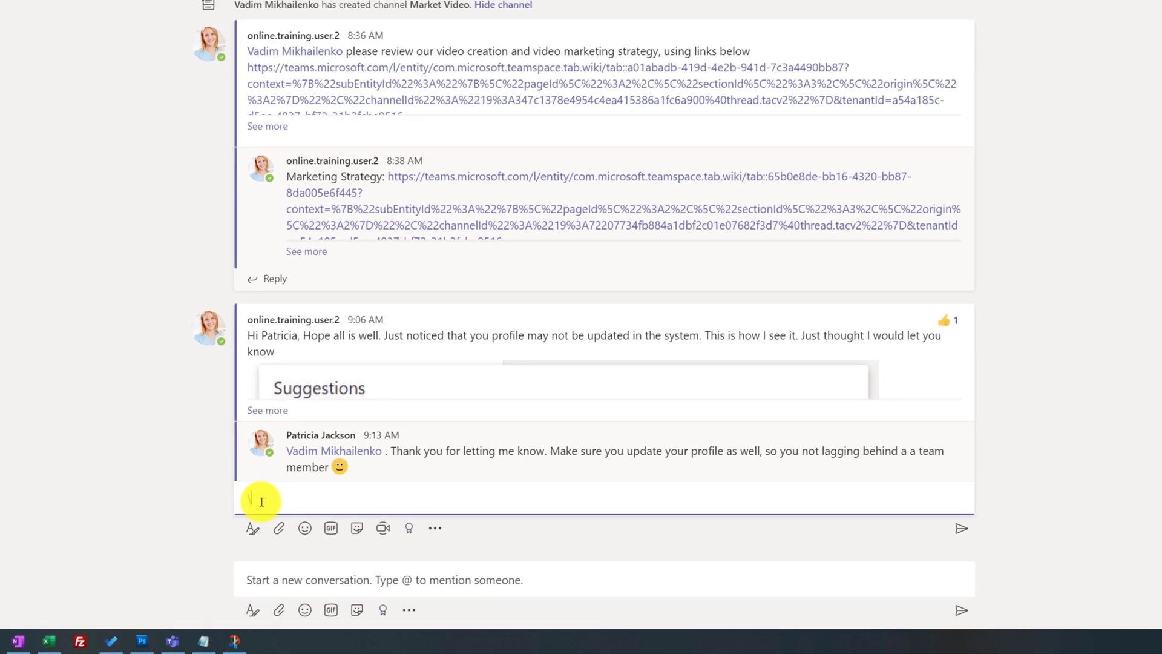
pyautogui.write('@')
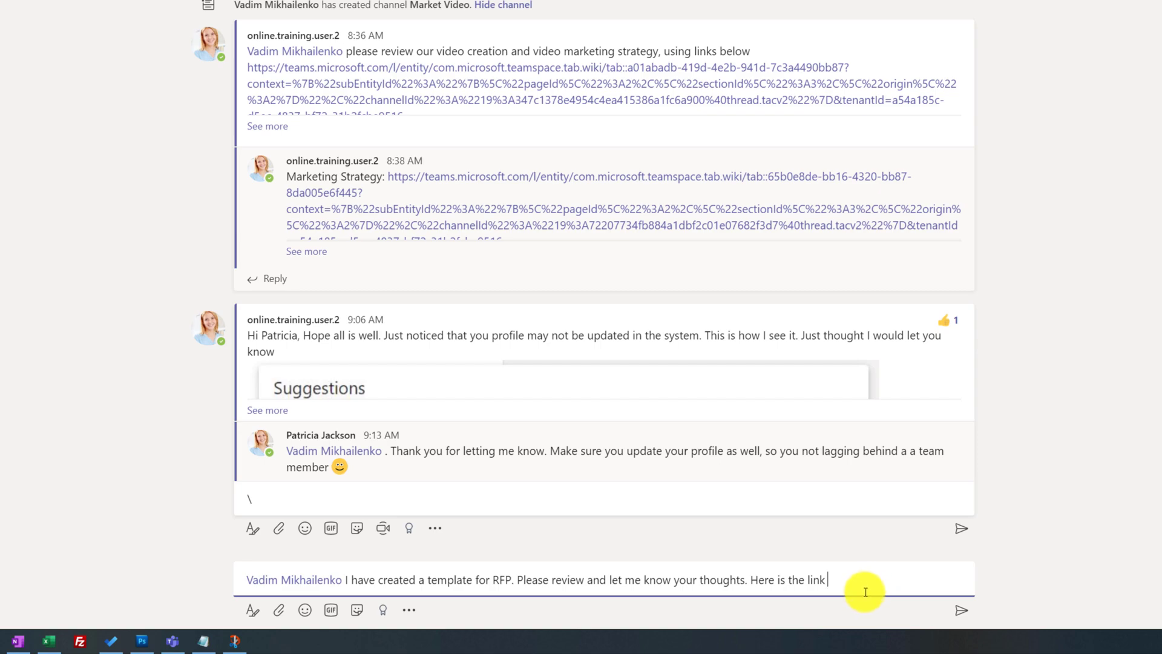
pyautogui.hotkey('ctrl', 'v')
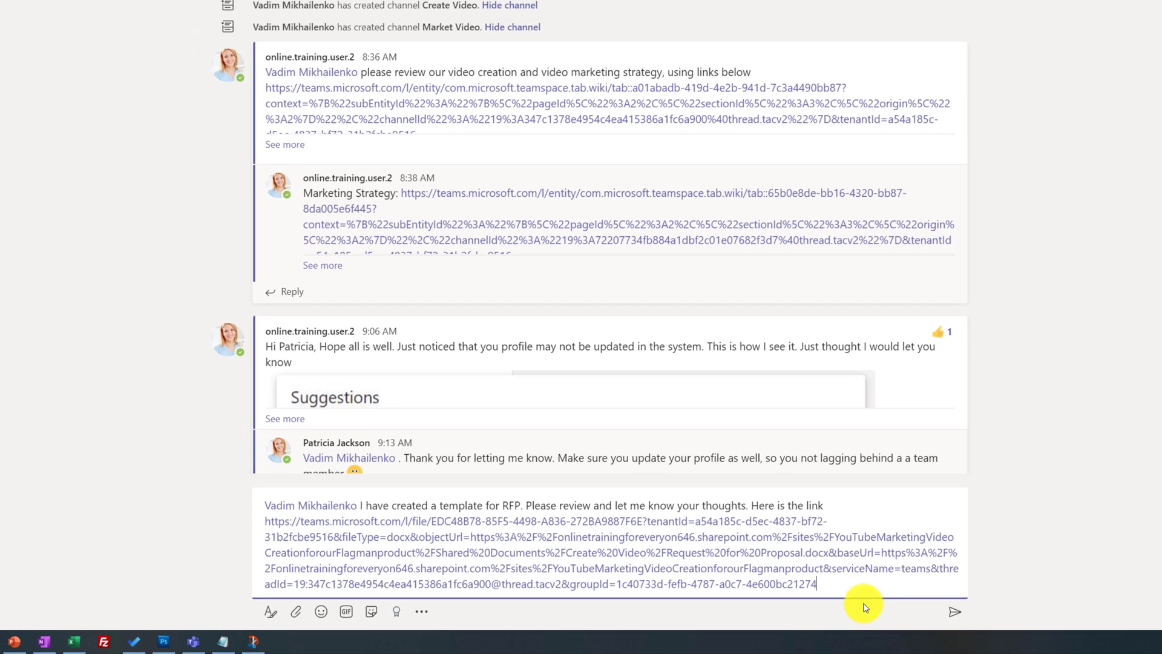
pyautogui.press('Return')
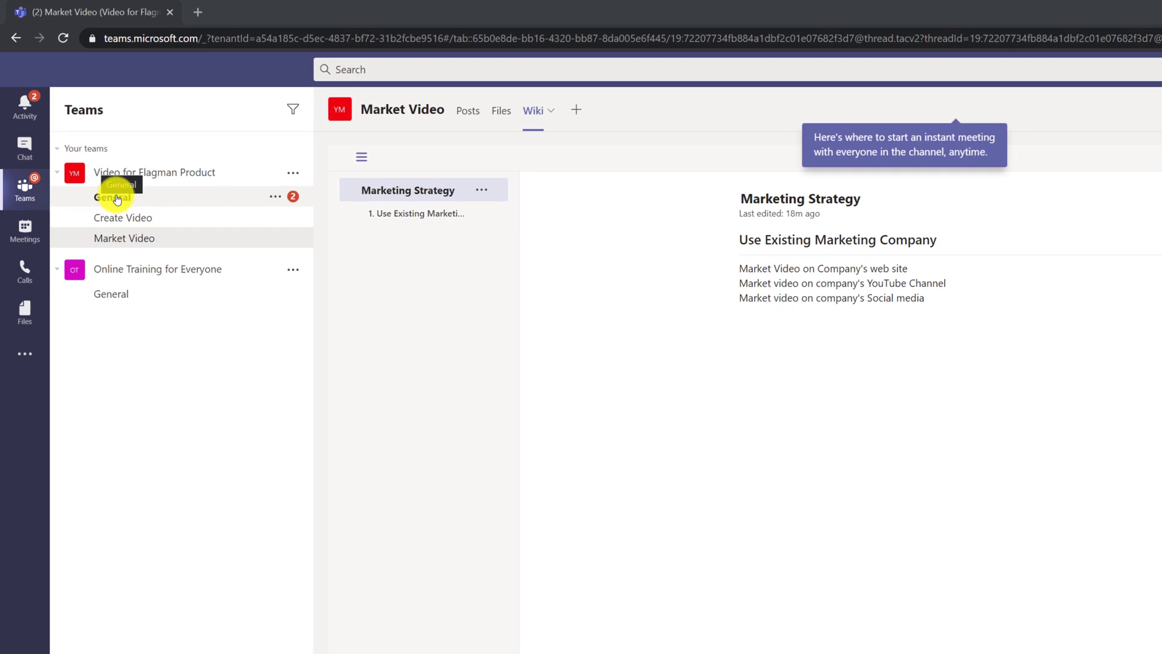
# Step: Open the RFP document from the link in the General channel post
pyautogui.click(120, 196)
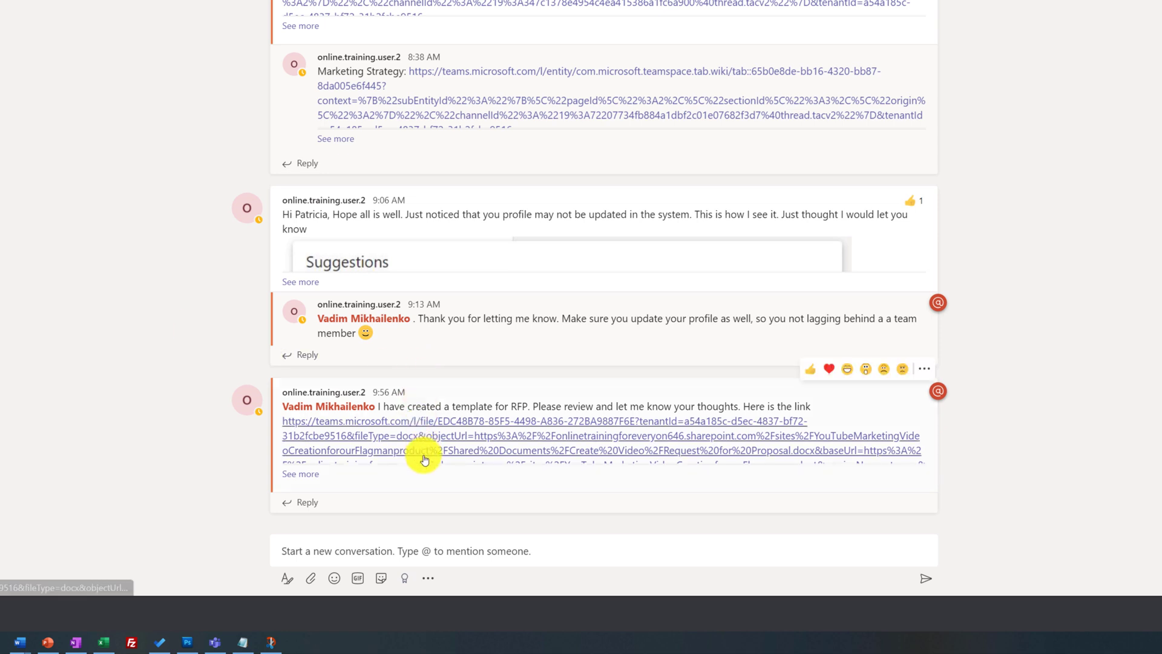
pyautogui.click(468, 437)
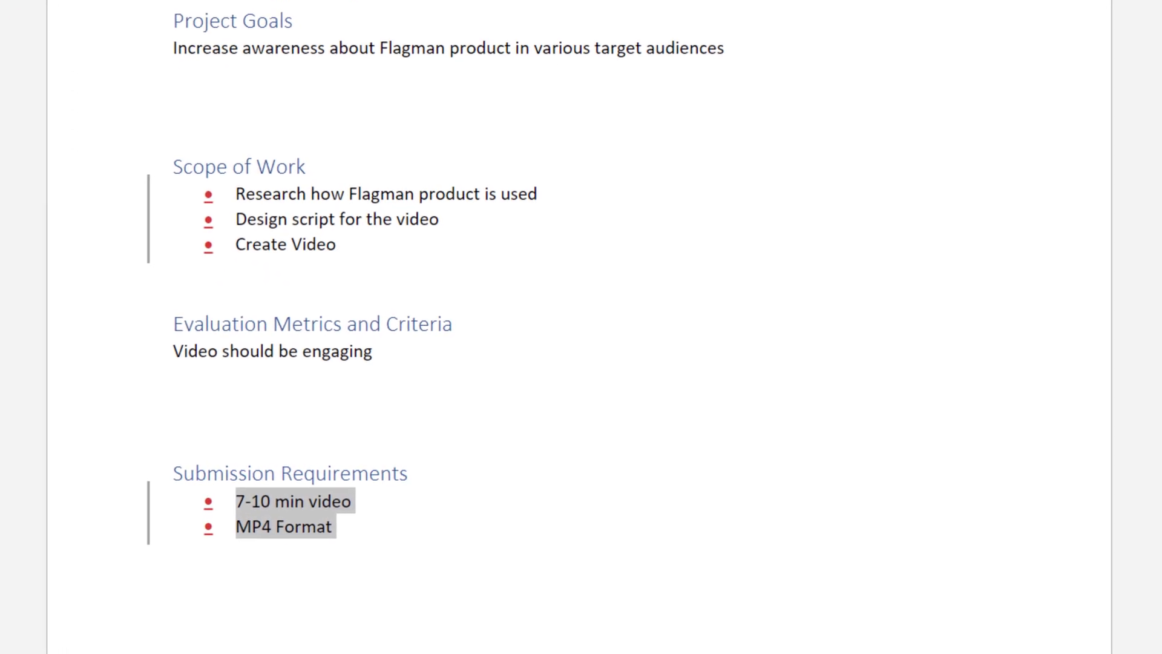
# Step: Number the Scope of Work items and the Project Overview and Project Goals lines
pyautogui.moveTo(343, 248); pyautogui.dragTo(233, 204)
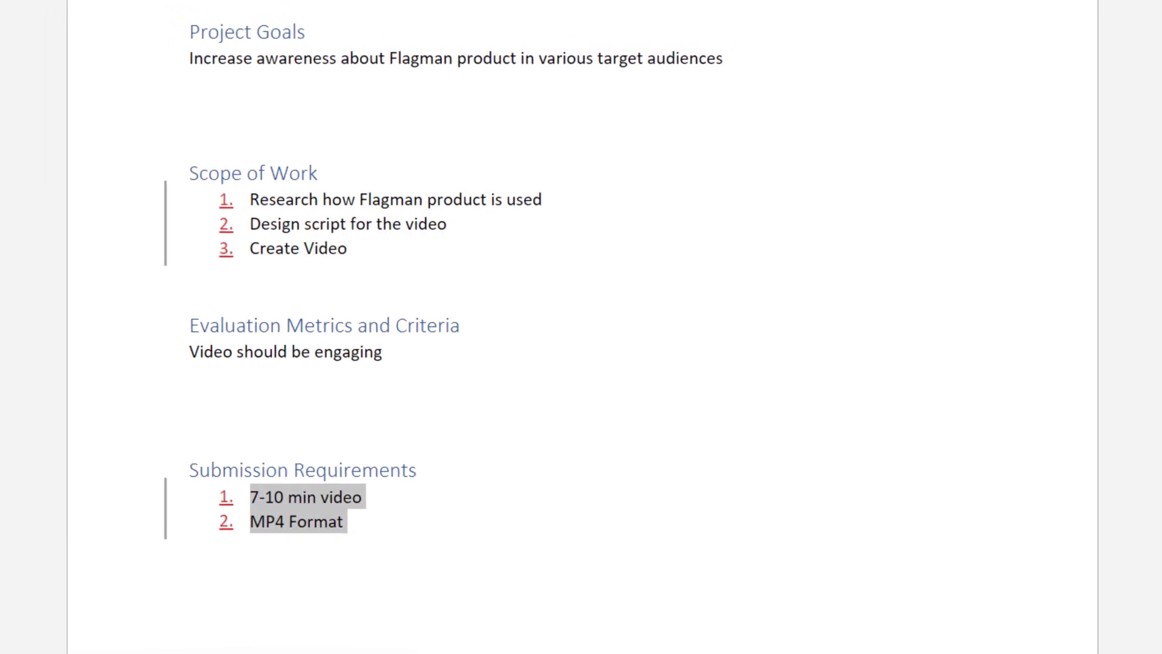
pyautogui.moveTo(762, 3); pyautogui.dragTo(201, 11)
pyautogui.click(0, 0)
pyautogui.moveTo(666, 235); pyautogui.dragTo(397, 235)
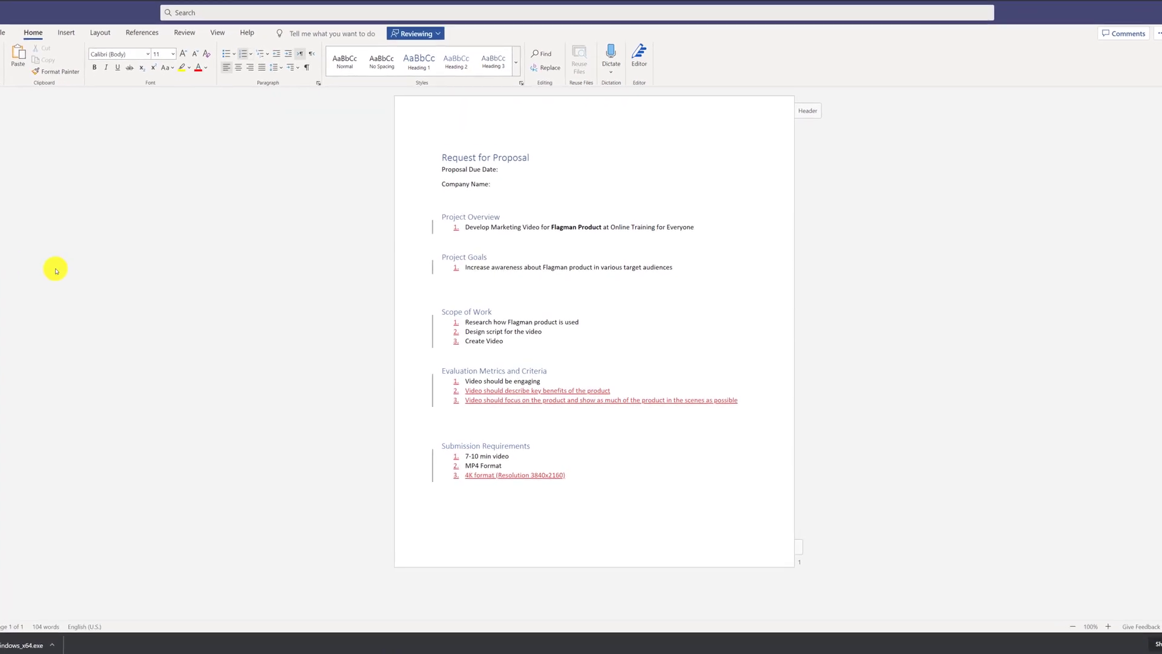
# Step: Read the revision balloons on the colleague's red tracked insertions
pyautogui.moveTo(493, 400)
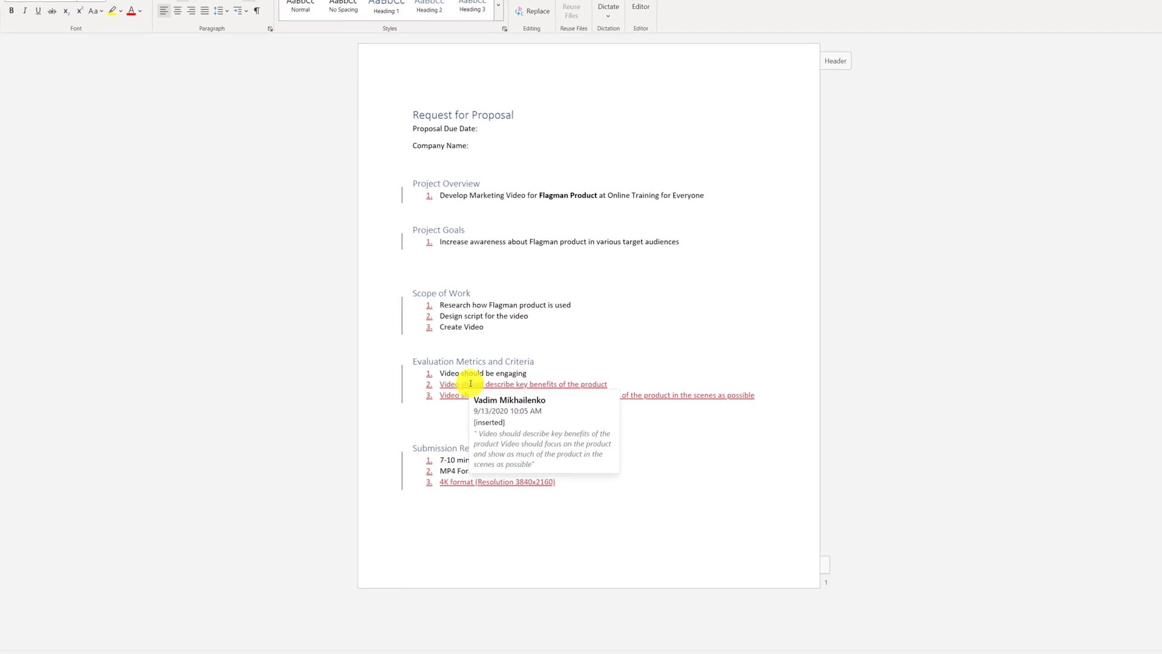
pyautogui.moveTo(433, 329)
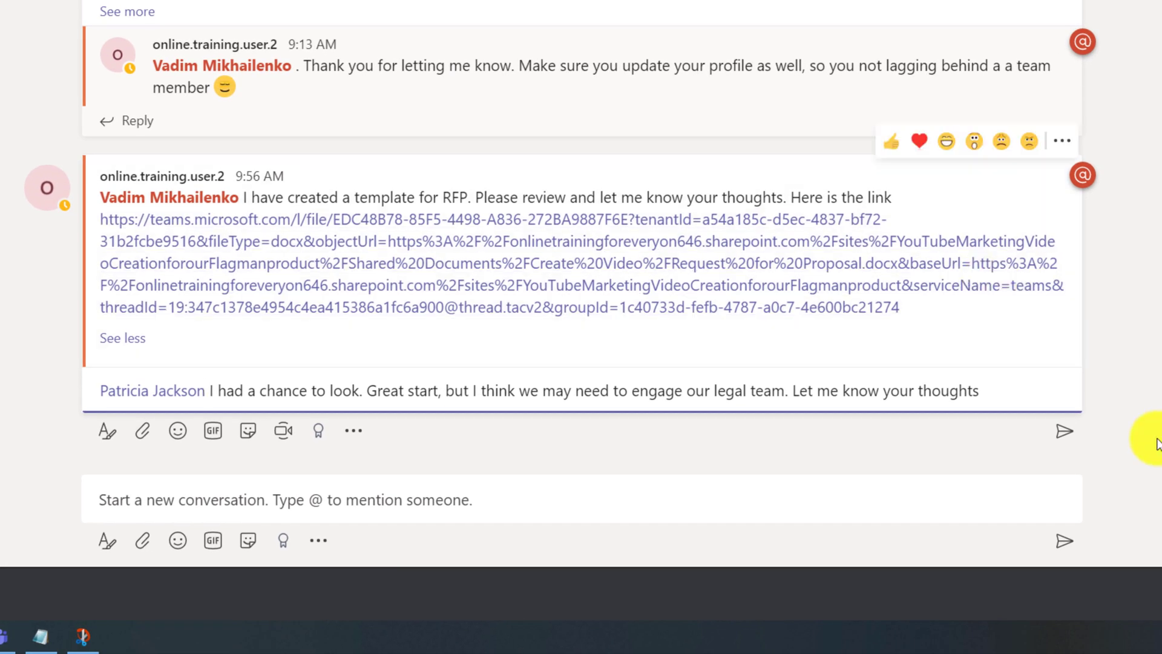
# Step: Send the thread reply recommending the legal team be engaged
pyautogui.press('Return')
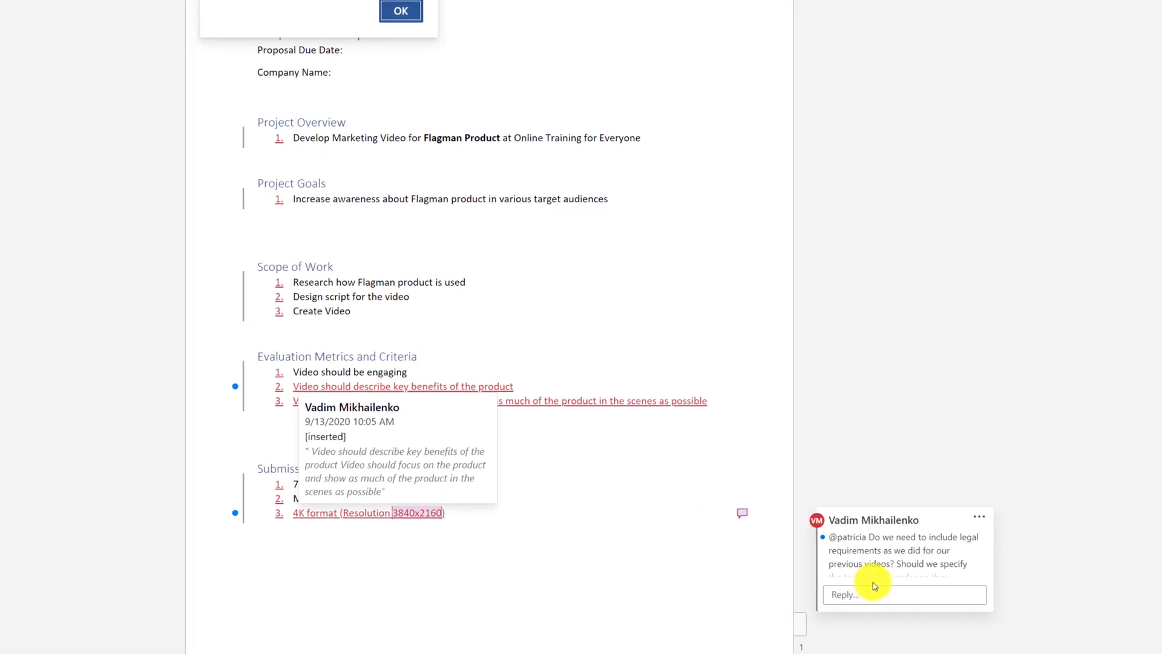
# Step: Reply to the legal-requirements comment, proposing a meeting soon to review the document
pyautogui.click(746, 574)
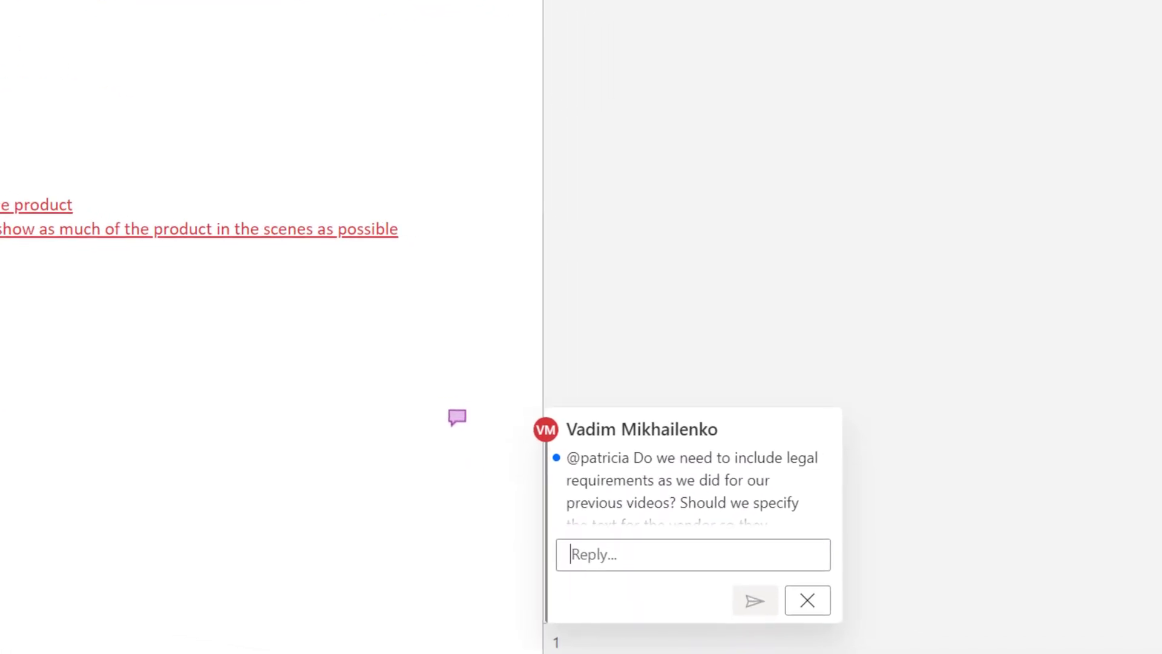
pyautogui.hotkey('ctrl', 'v')
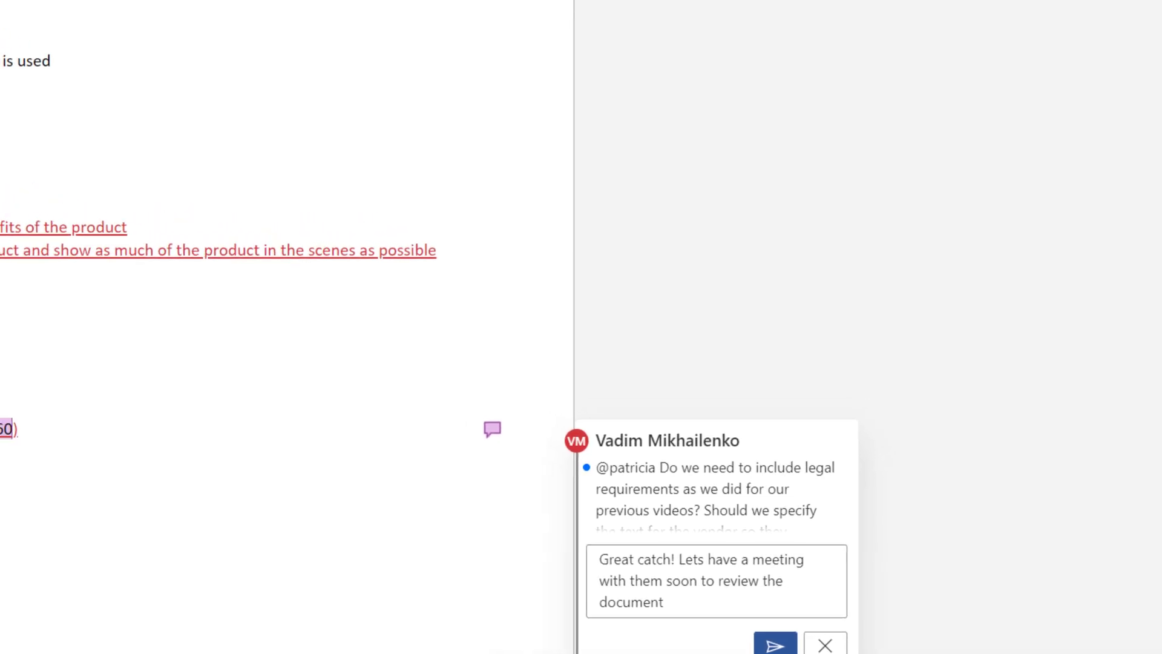
pyautogui.click(775, 644)
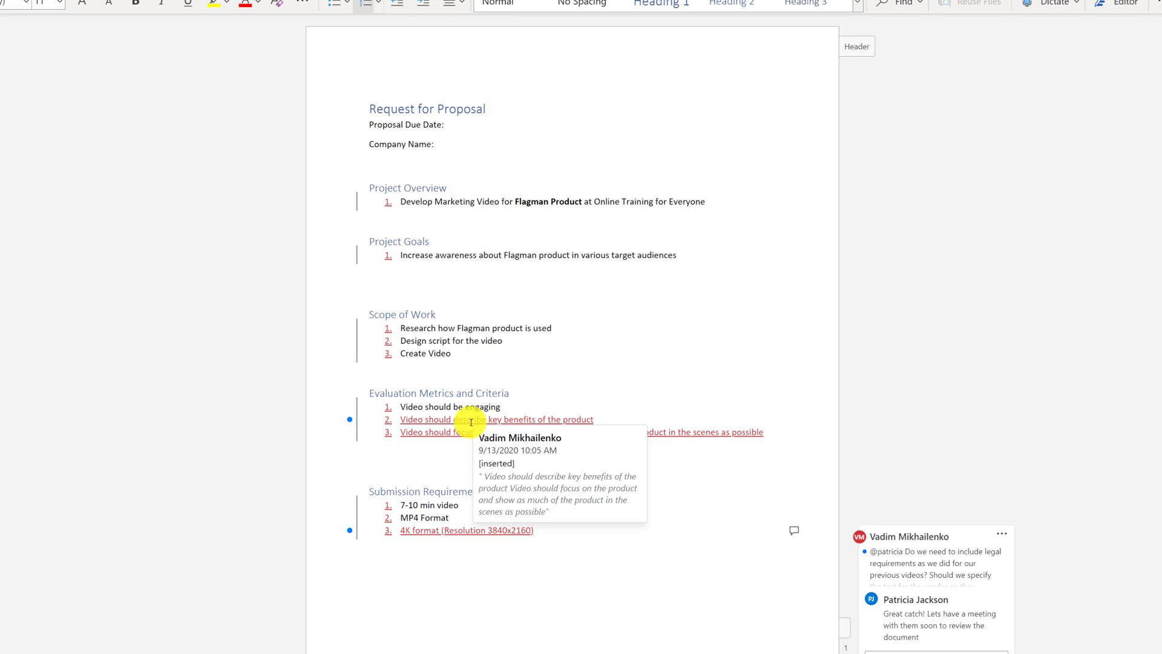
# Step: Accept the tracked insertion in Submission Requirements and check the first requirement's options
pyautogui.rightClick(471, 422)
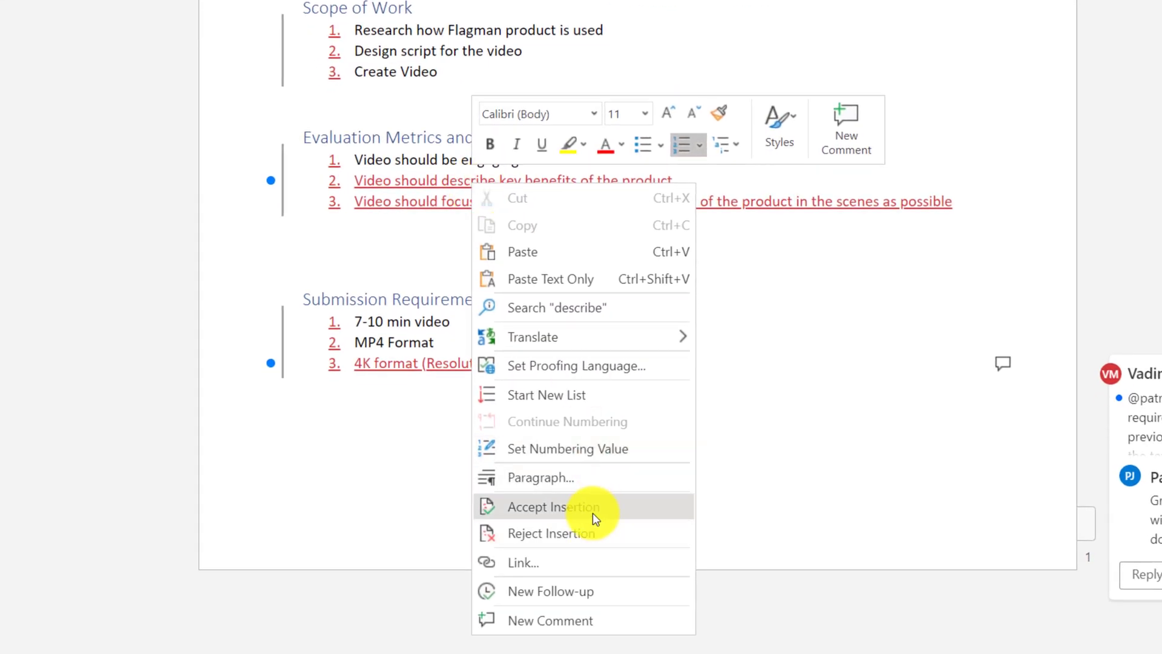
pyautogui.click(593, 508)
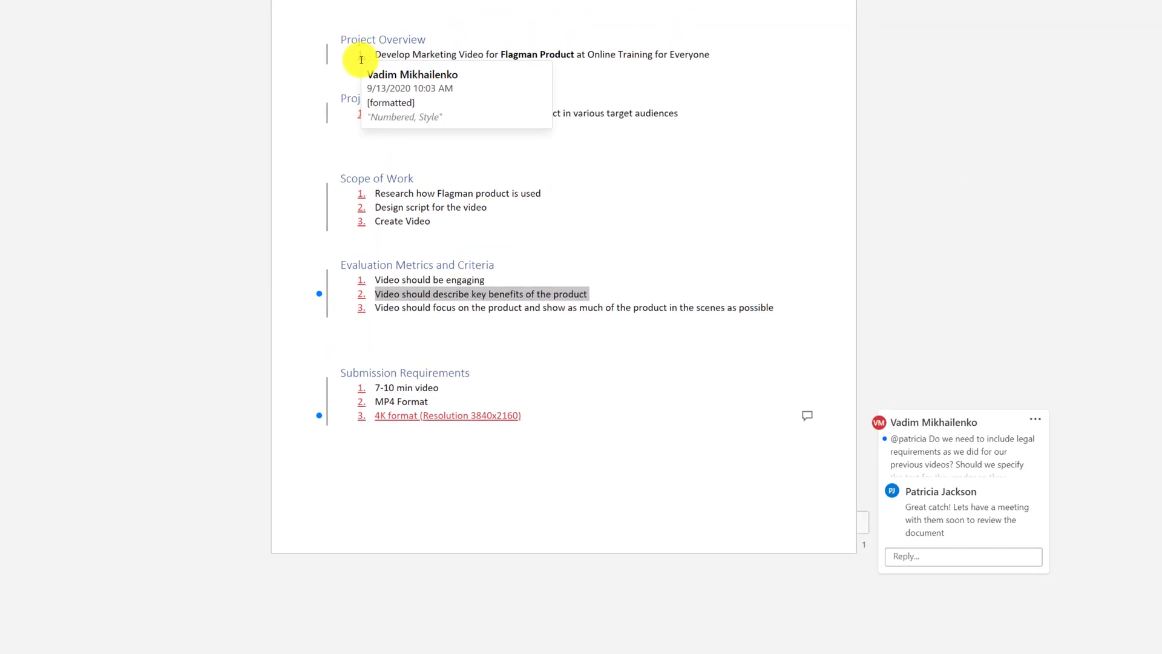
pyautogui.rightClick(363, 396)
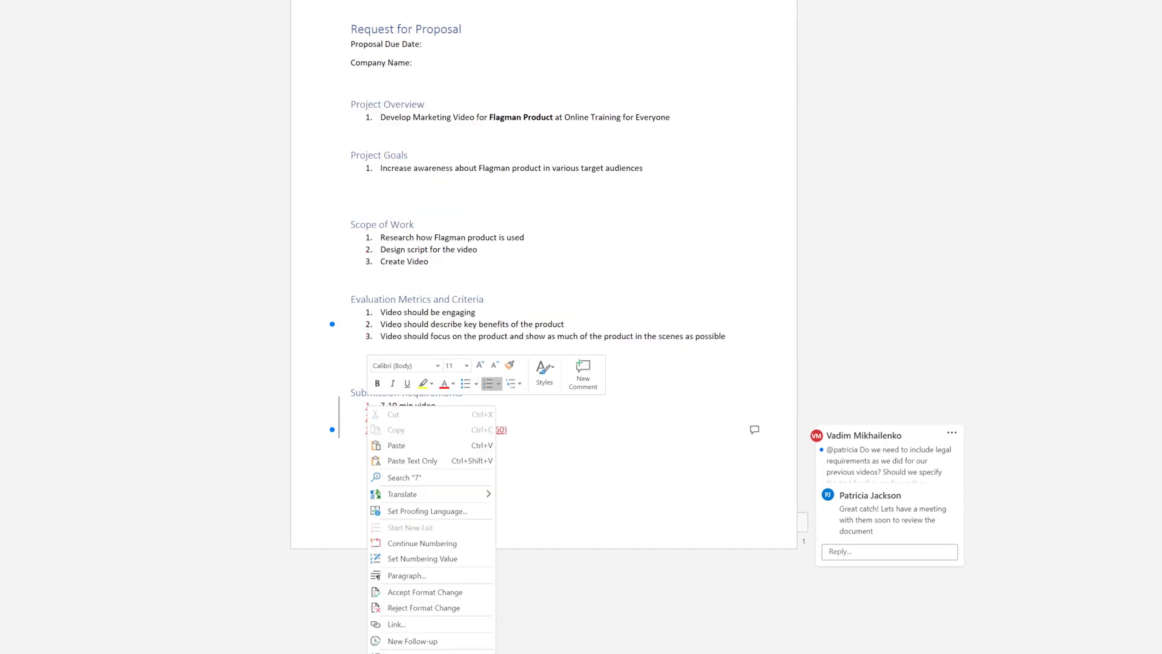
pyautogui.click(572, 479)
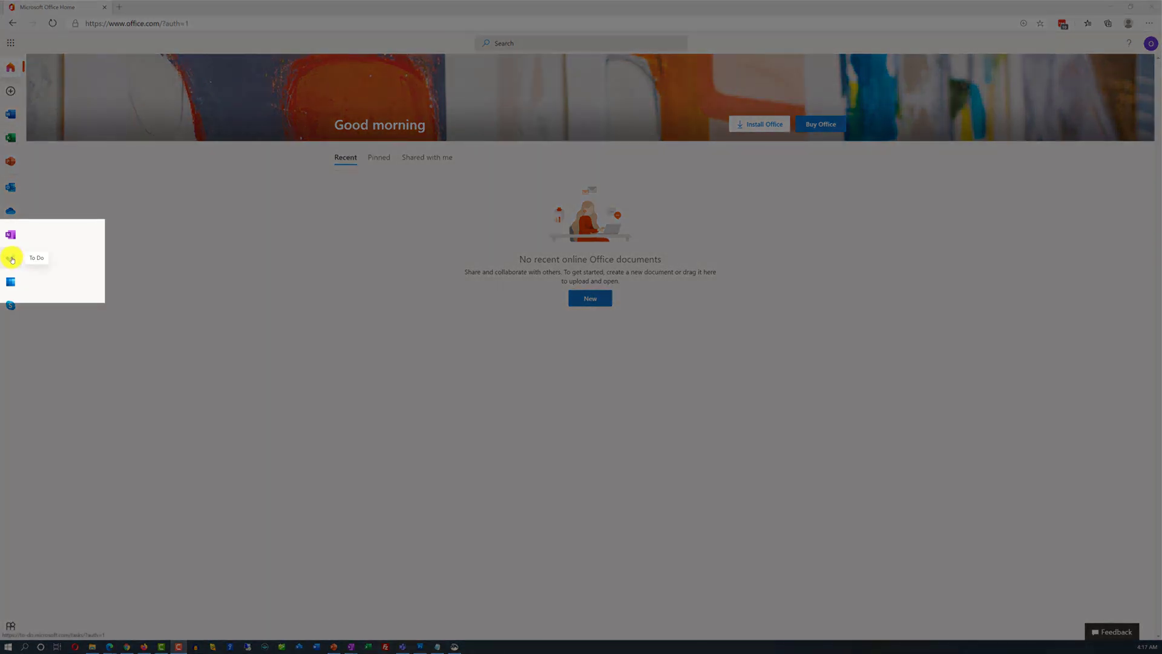
# Step: Launch To Do from the Office Home left rail
pyautogui.click(11, 258)
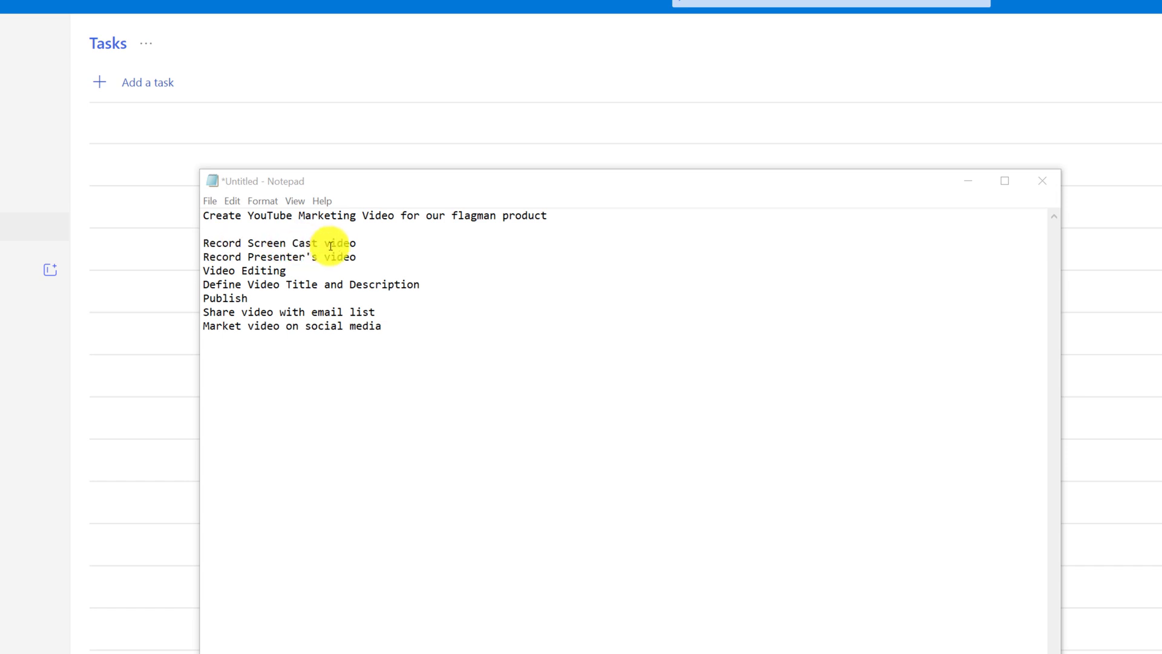
# Step: Add 'Record Screen Cast video' from Notepad as a task in To Do
pyautogui.moveTo(363, 244); pyautogui.dragTo(202, 242)
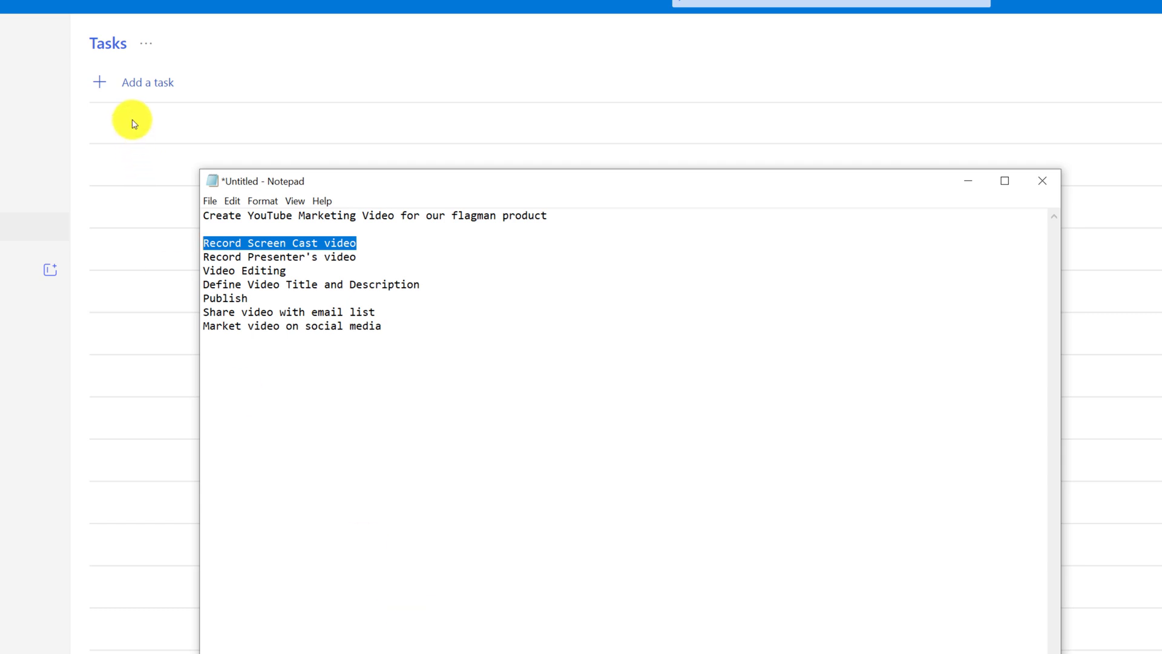
pyautogui.click(206, 49)
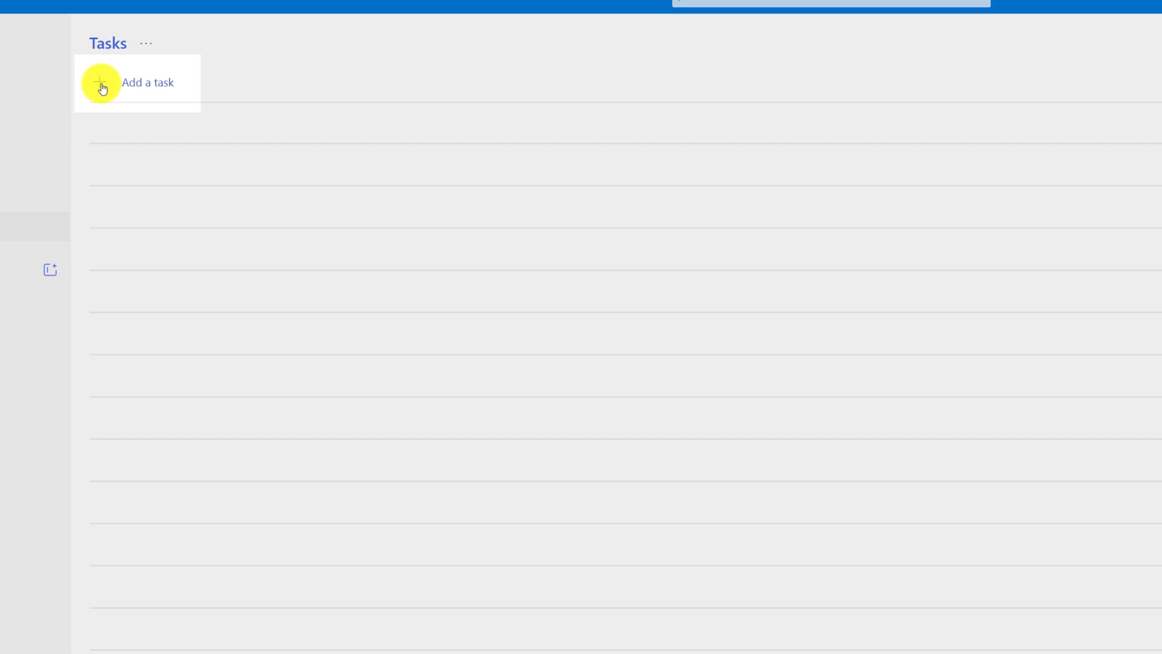
pyautogui.click(102, 88)
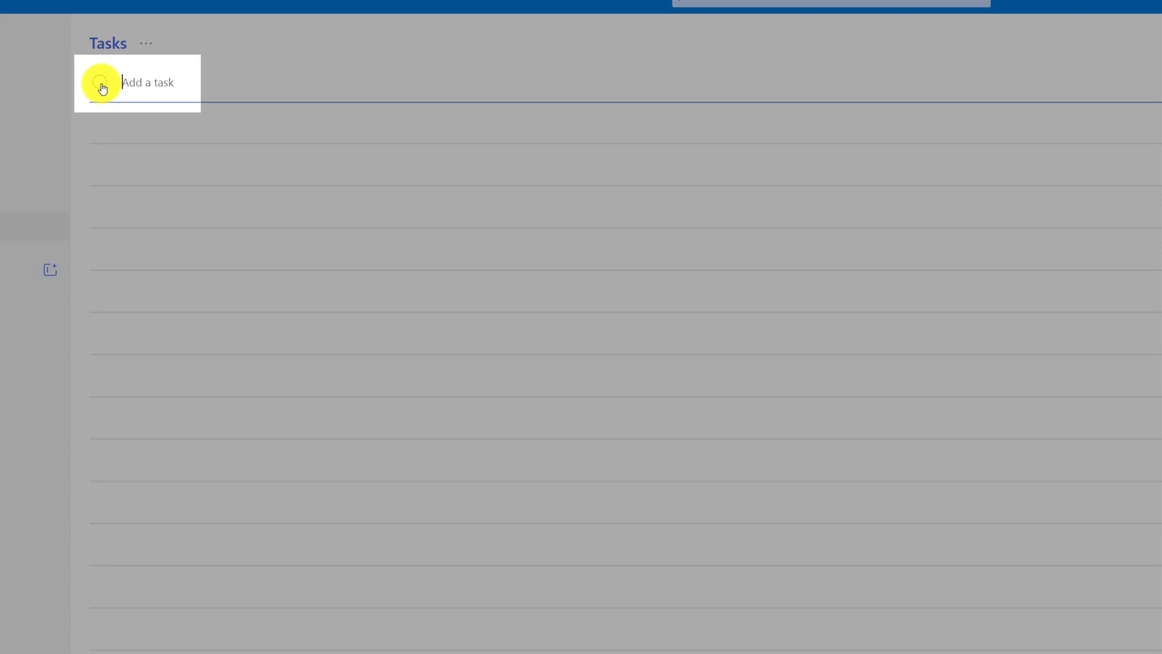
pyautogui.write('Record Screen Cast video')
pyautogui.press('Return')
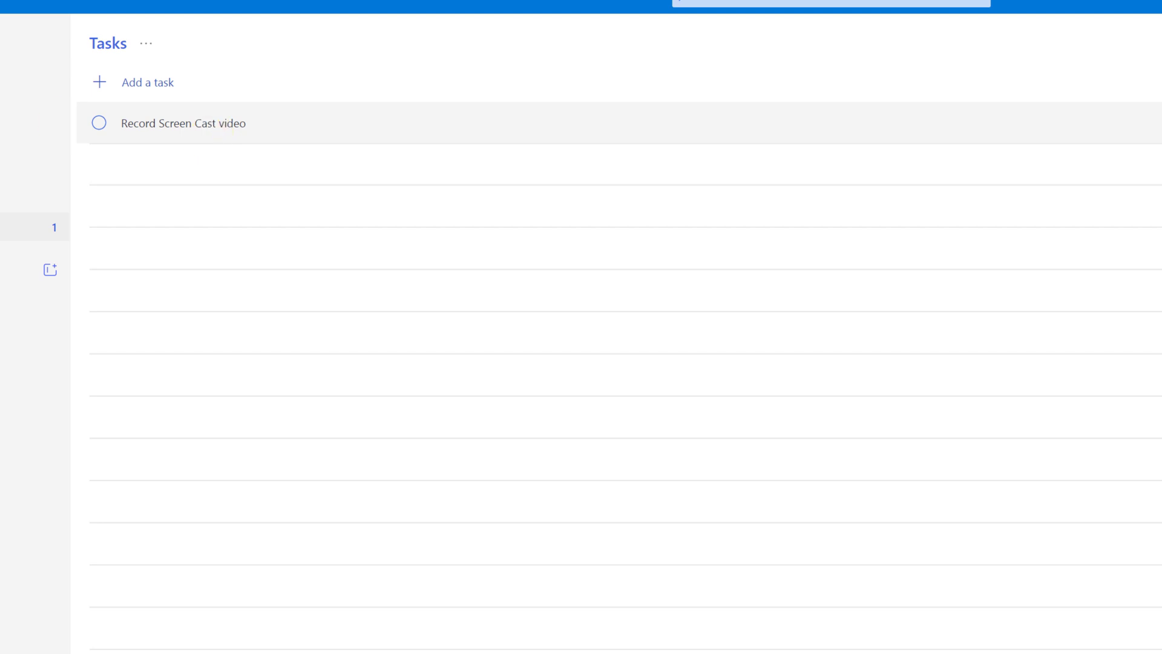
# Step: Move Record Screen Cast video to the top of the Tasks list
pyautogui.click(307, 133)
pyautogui.rightClick(307, 132)
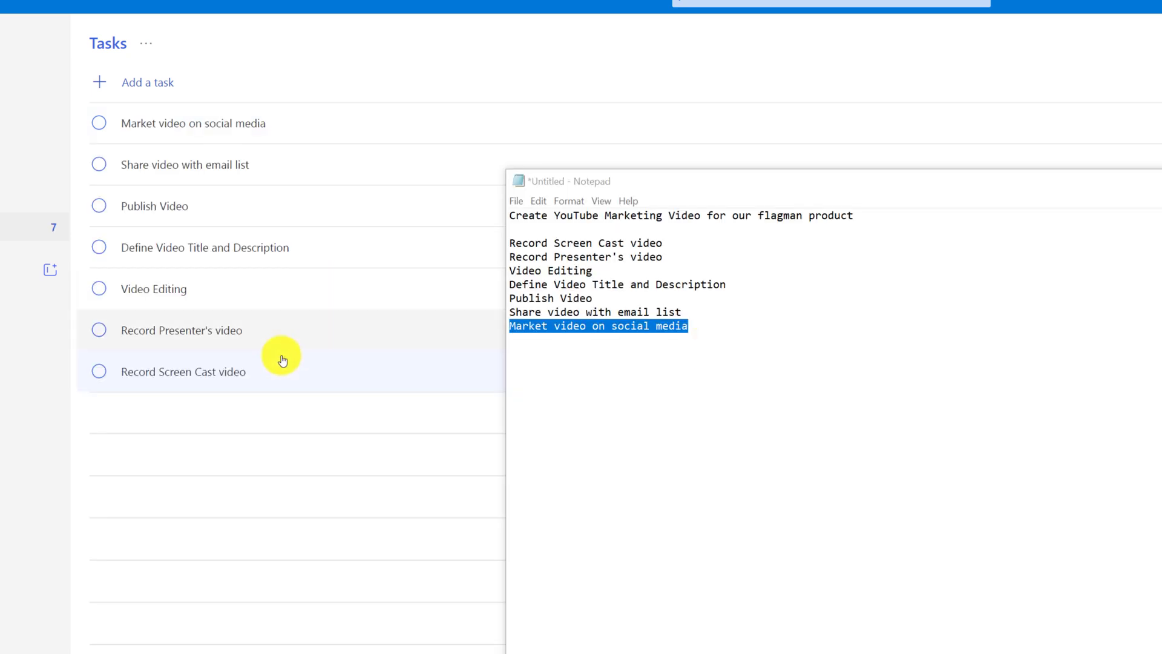
pyautogui.click(306, 381)
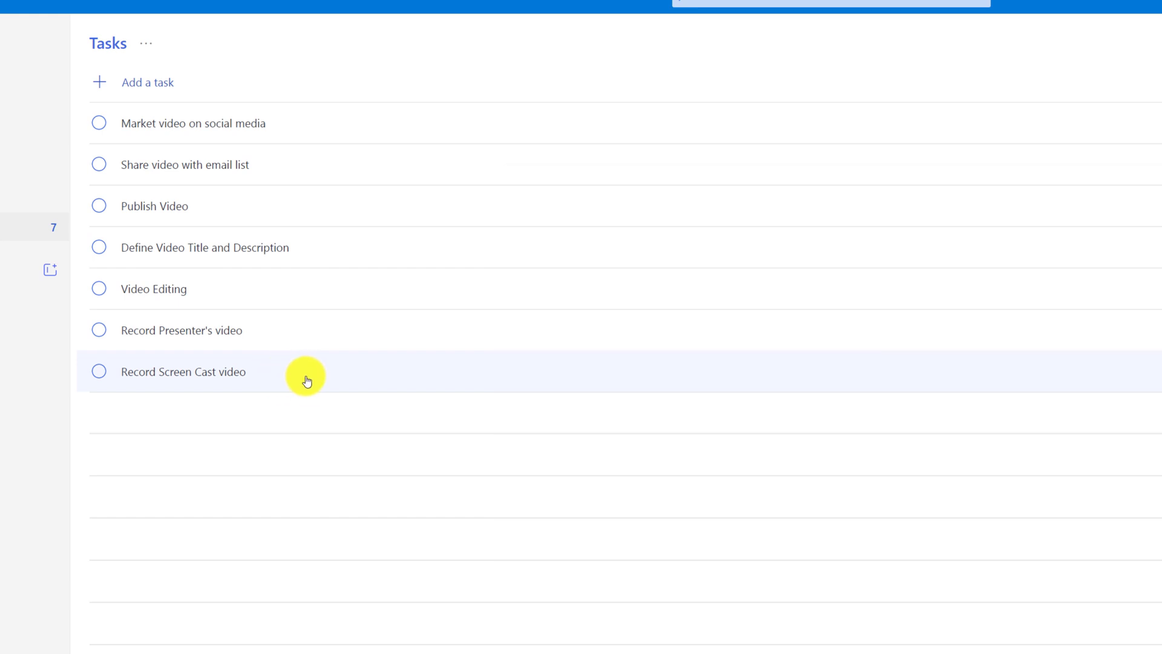
pyautogui.moveTo(299, 383); pyautogui.dragTo(319, 121)
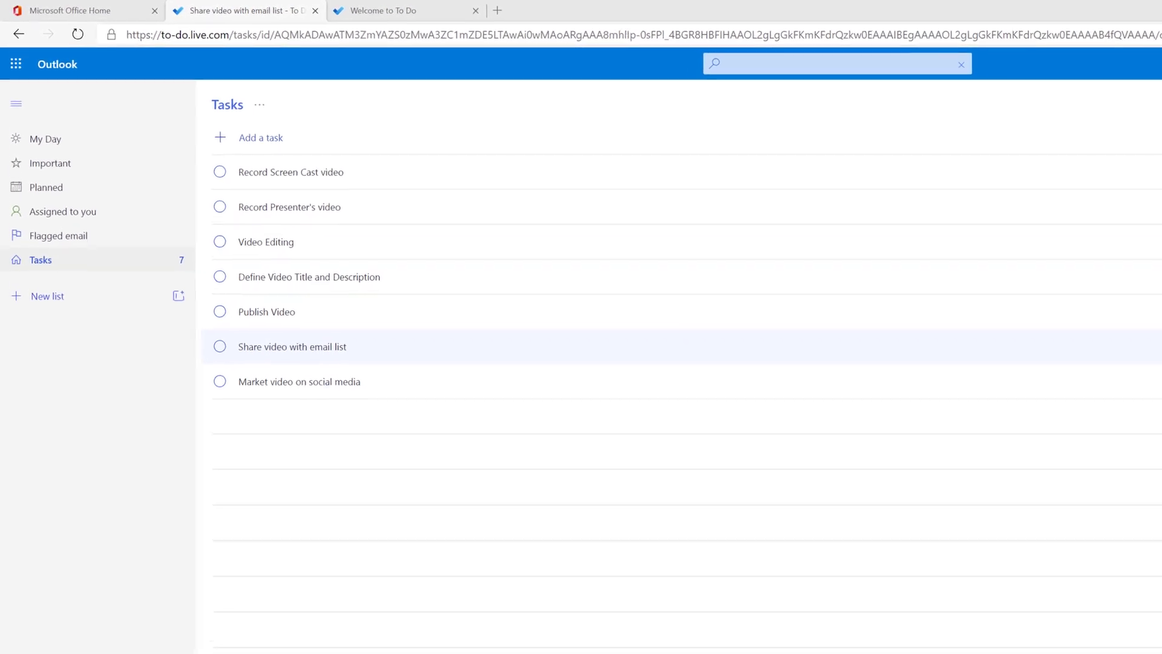
# Step: Create a new To Do list named 'Create YouTube Marketing Video for our flagman product' from the pasted title, then return to Tasks
pyautogui.click(53, 363)
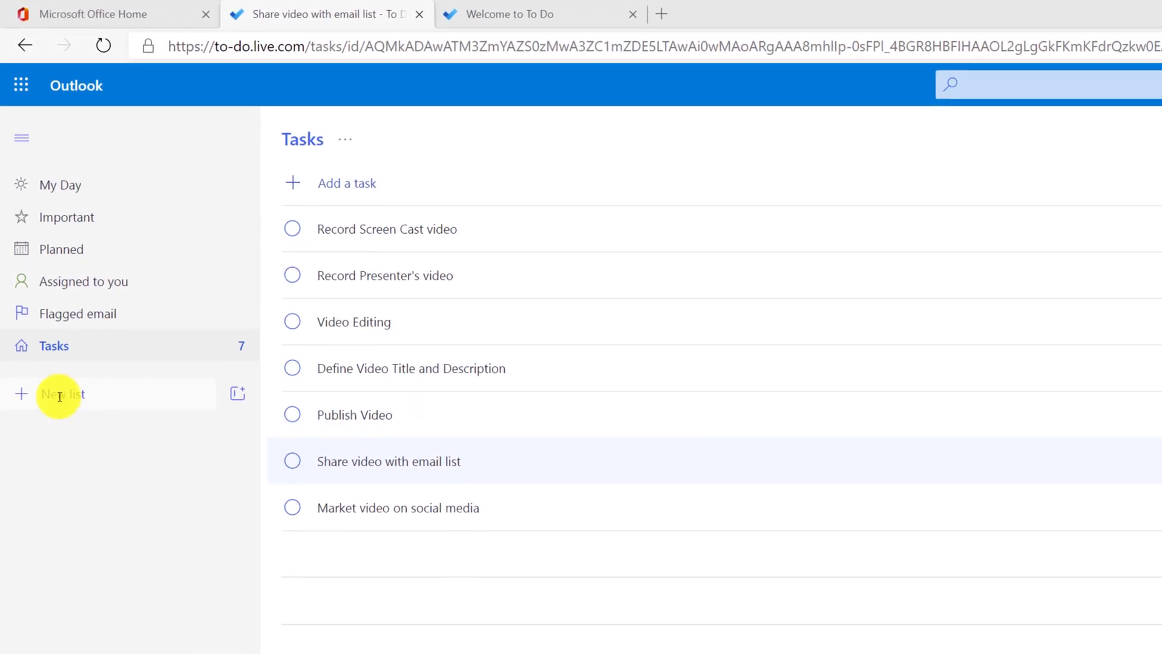
pyautogui.write('Video for our flagman product')
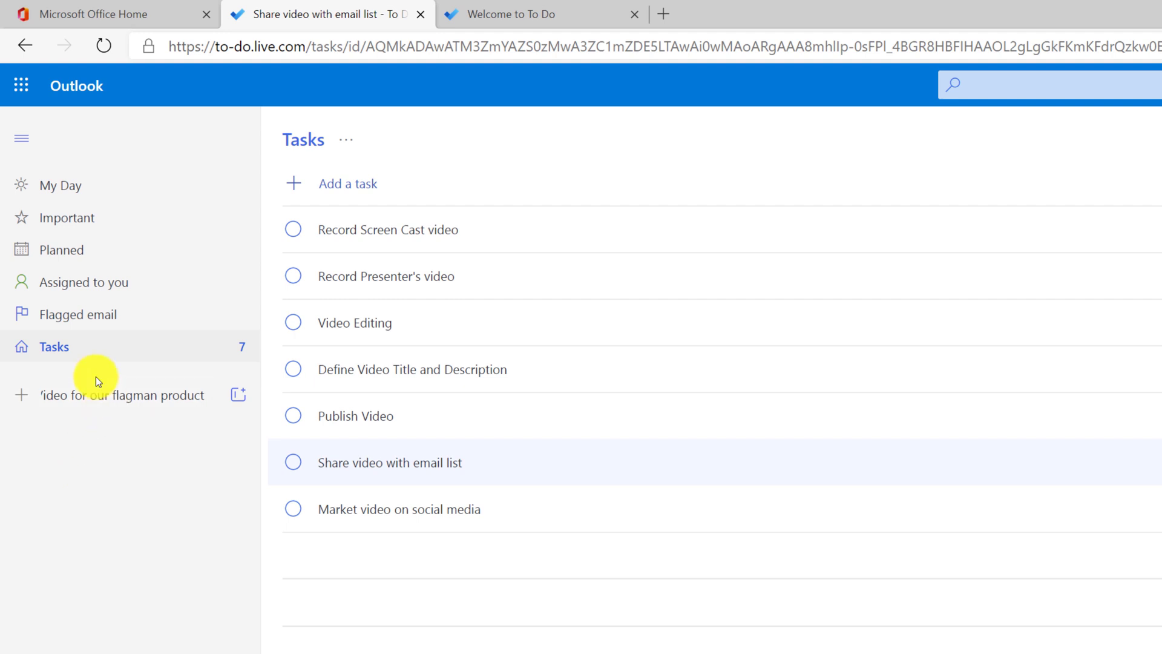
pyautogui.press('Return')
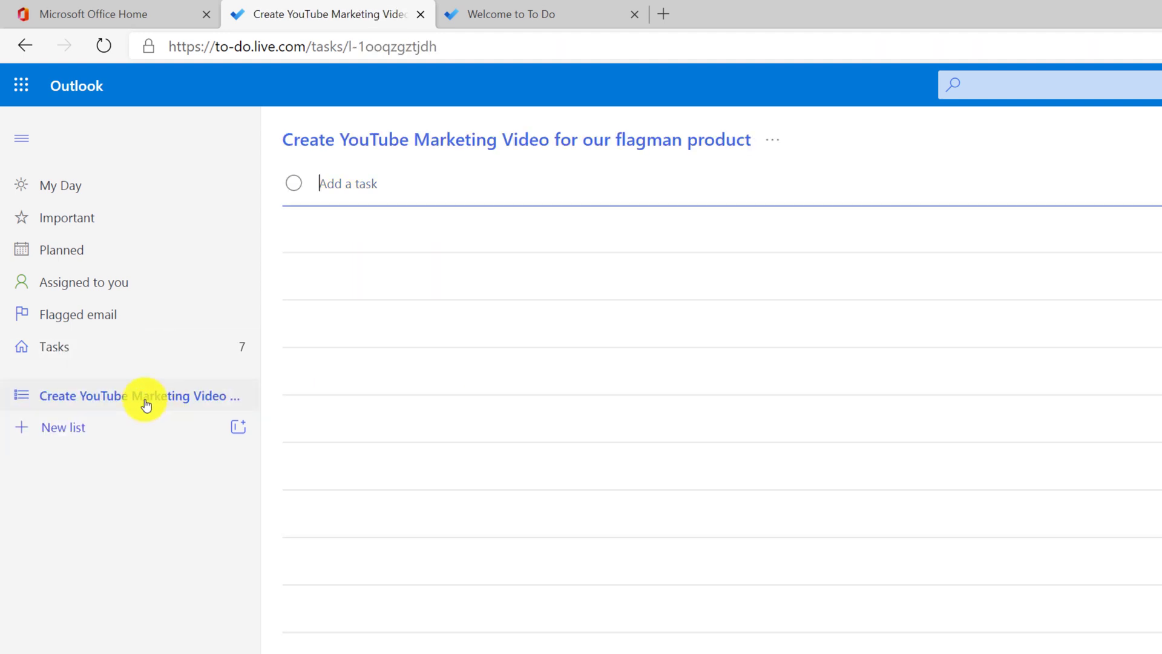
pyautogui.click(71, 221)
pyautogui.click(70, 354)
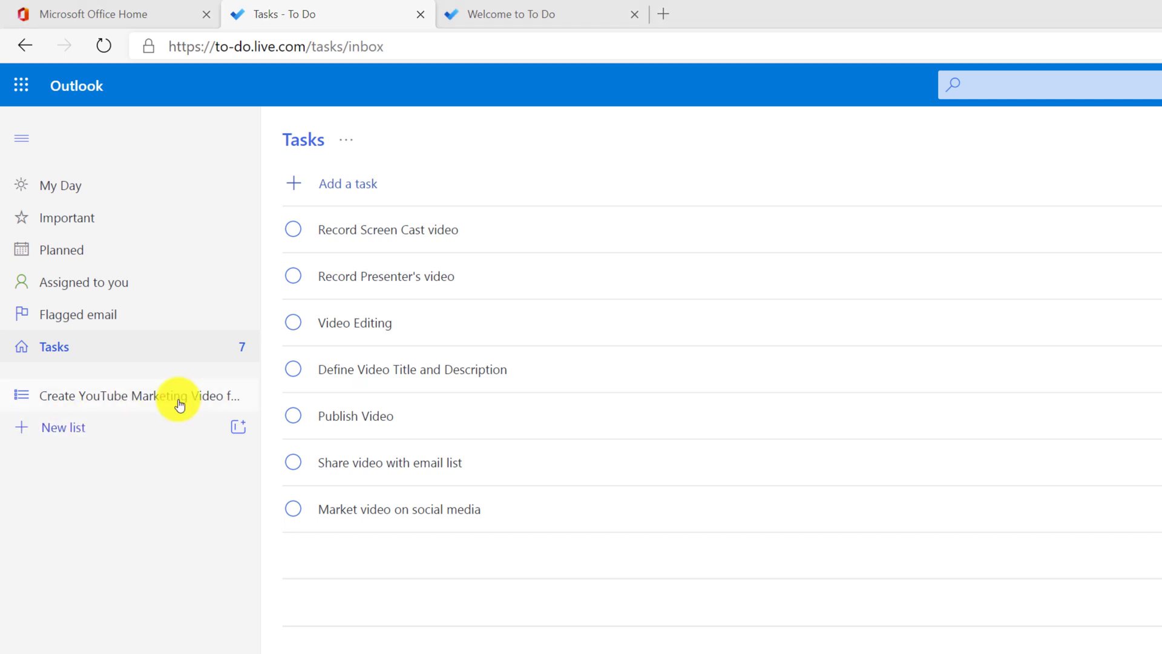
# Step: Select the tasks and try dragging Record Screen Cast video into another list
pyautogui.click(477, 229)
pyautogui.hotkey('ctrl', 'a')
pyautogui.click(328, 358)
pyautogui.click(448, 228)
pyautogui.moveTo(499, 235)
pyautogui.mouseDown()
pyautogui.moveTo(270, 345)
pyautogui.moveTo(462, 254)
pyautogui.moveTo(500, 218)
pyautogui.moveTo(503, 229)
pyautogui.mouseUp()
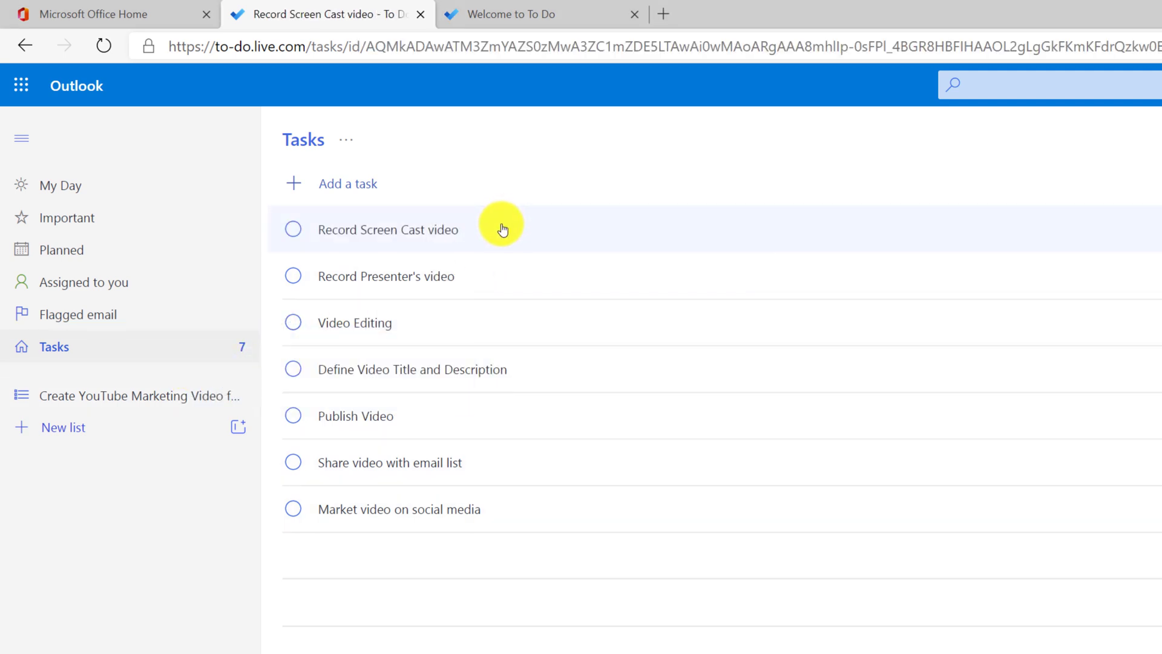
# Step: Move all seven tasks into the Create YouTube Marketing Video for our flagman product list
pyautogui.keyDown('shift'); pyautogui.click(466, 510); pyautogui.keyUp('shift')
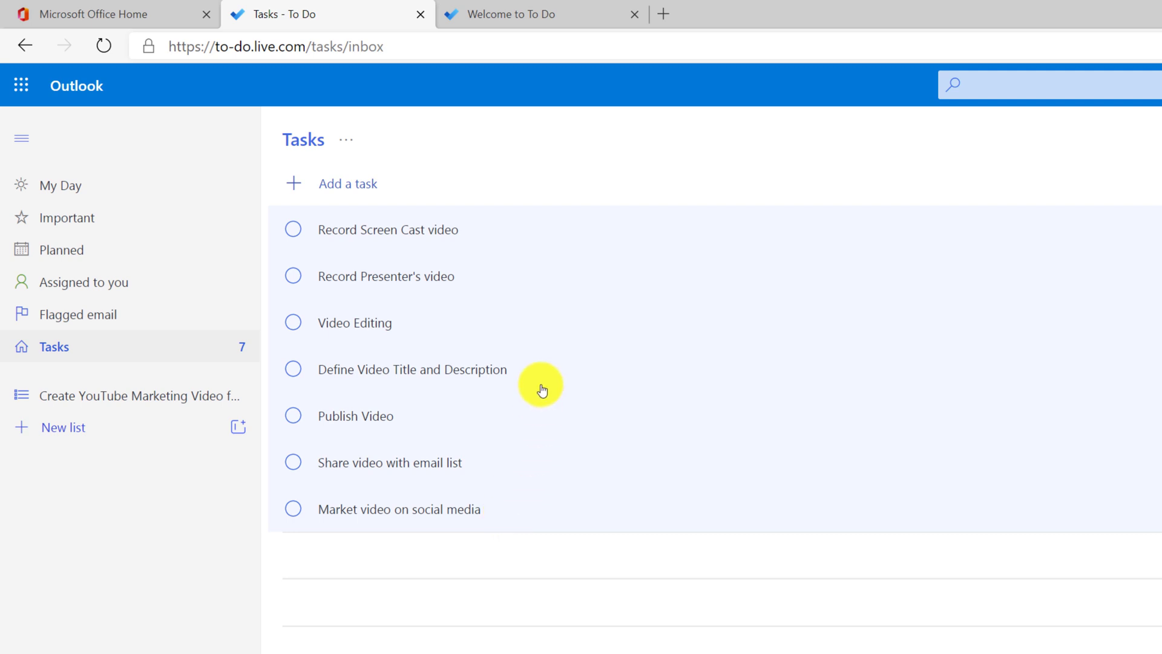
pyautogui.rightClick(544, 337)
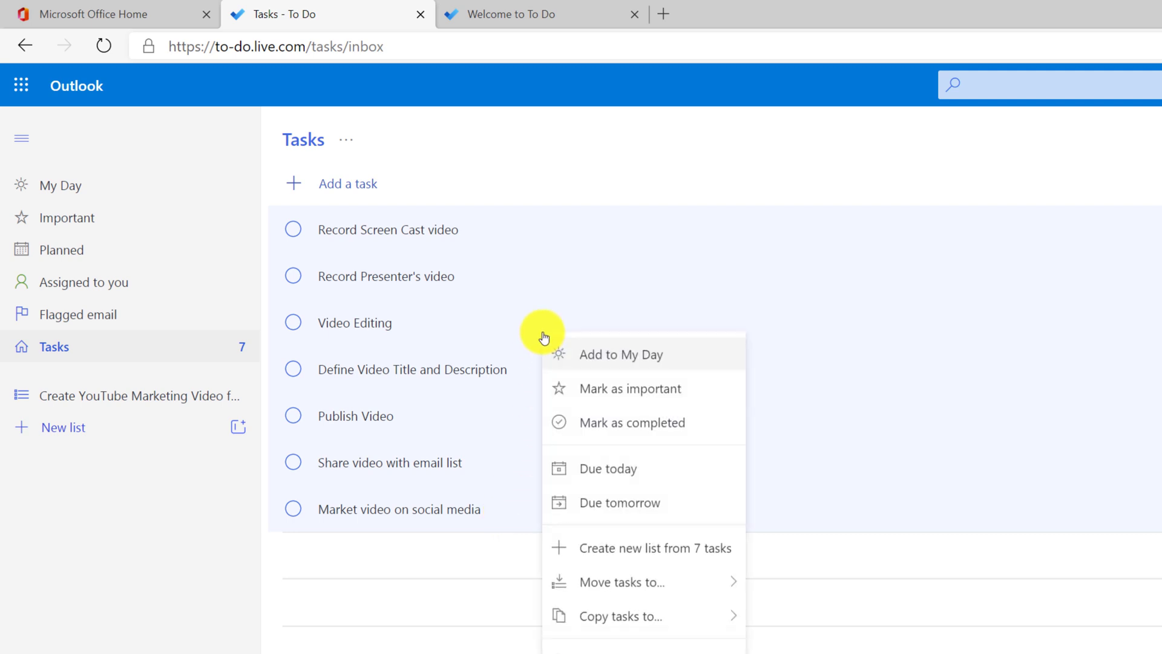
pyautogui.moveTo(695, 590)
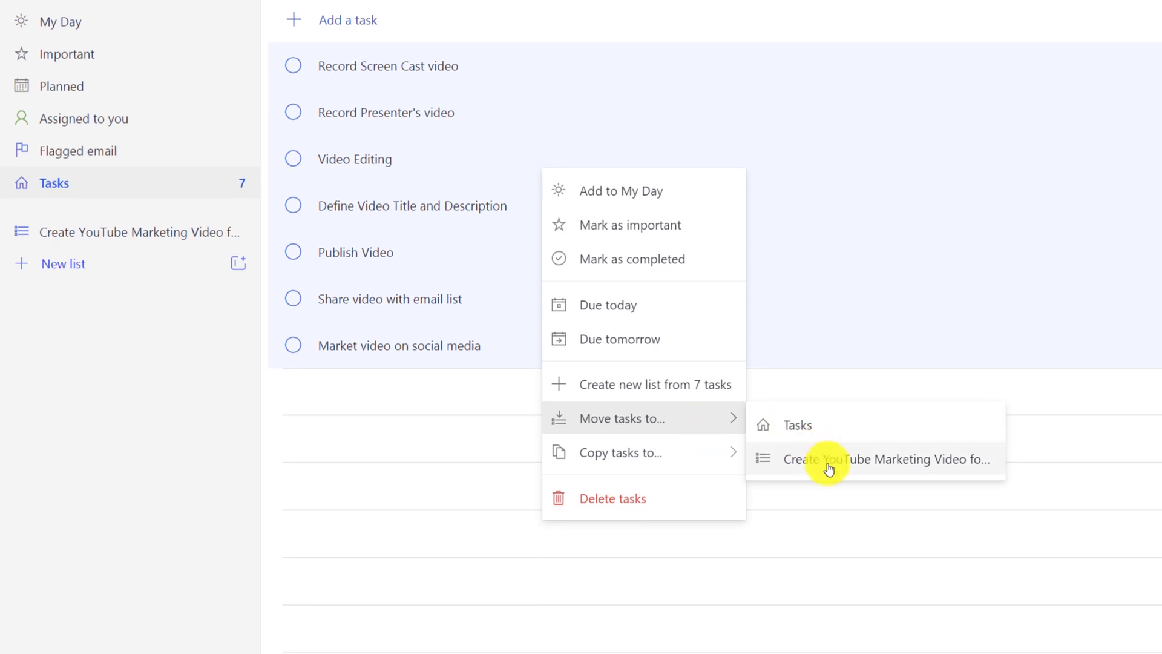
pyautogui.click(829, 460)
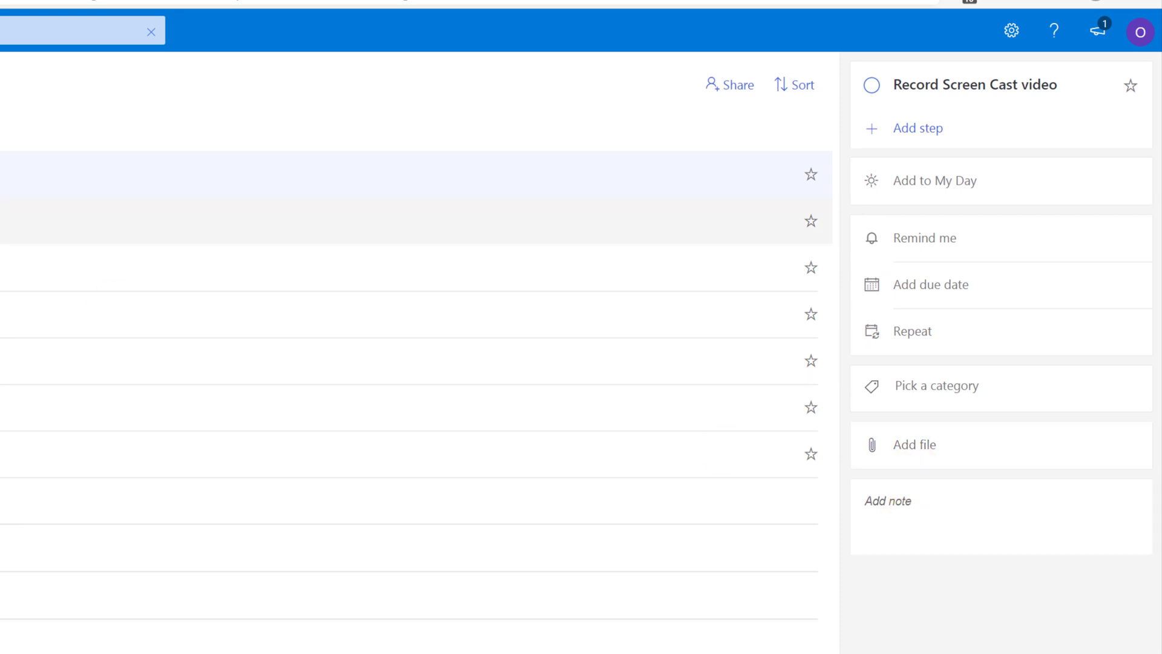
pyautogui.click(6, 221)
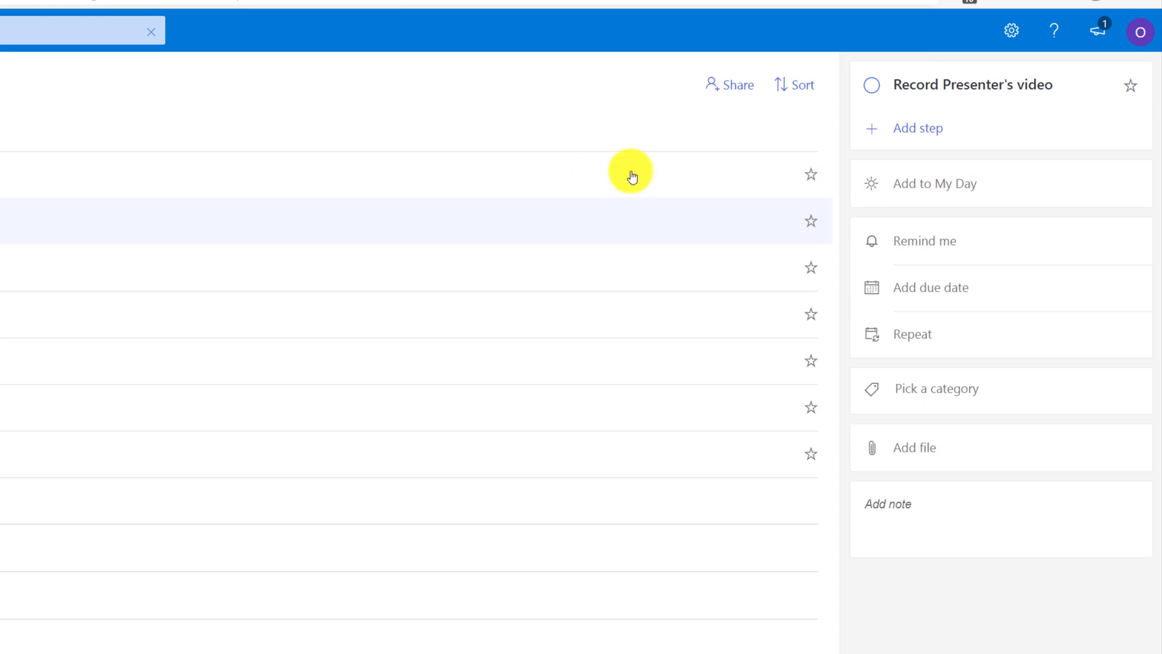
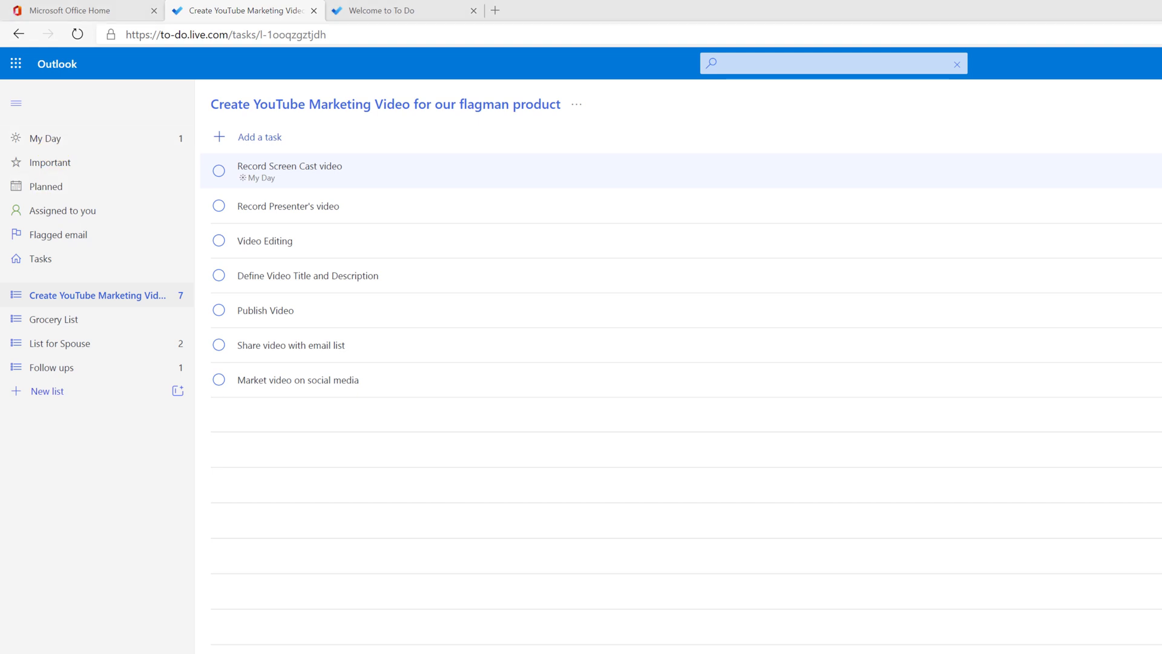
# Step: Add List for Spouse's Register kids for camp and Follow up with classroom teacher to My Day
pyautogui.click(79, 350)
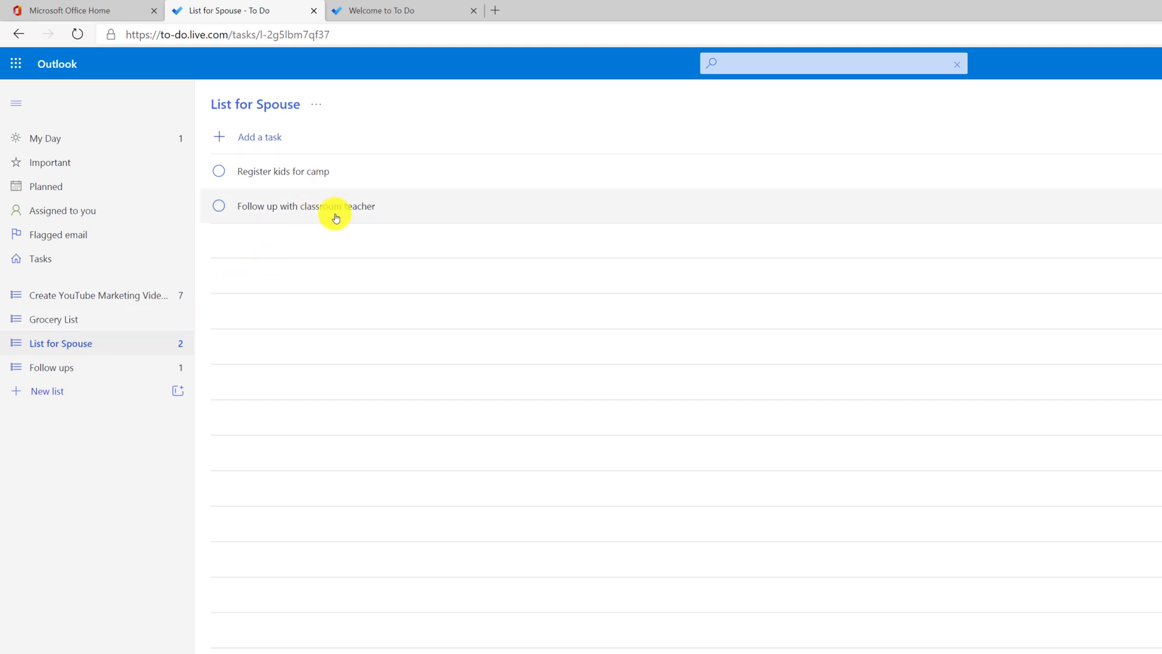
pyautogui.rightClick(354, 175)
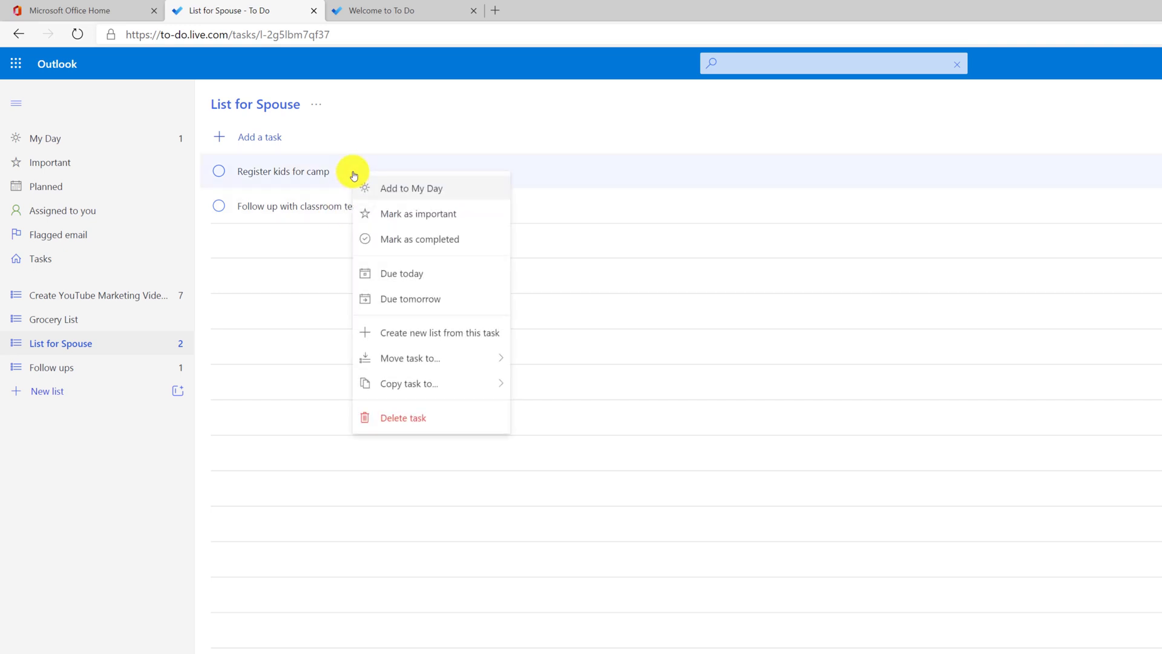
pyautogui.click(386, 187)
pyautogui.rightClick(405, 208)
pyautogui.click(425, 224)
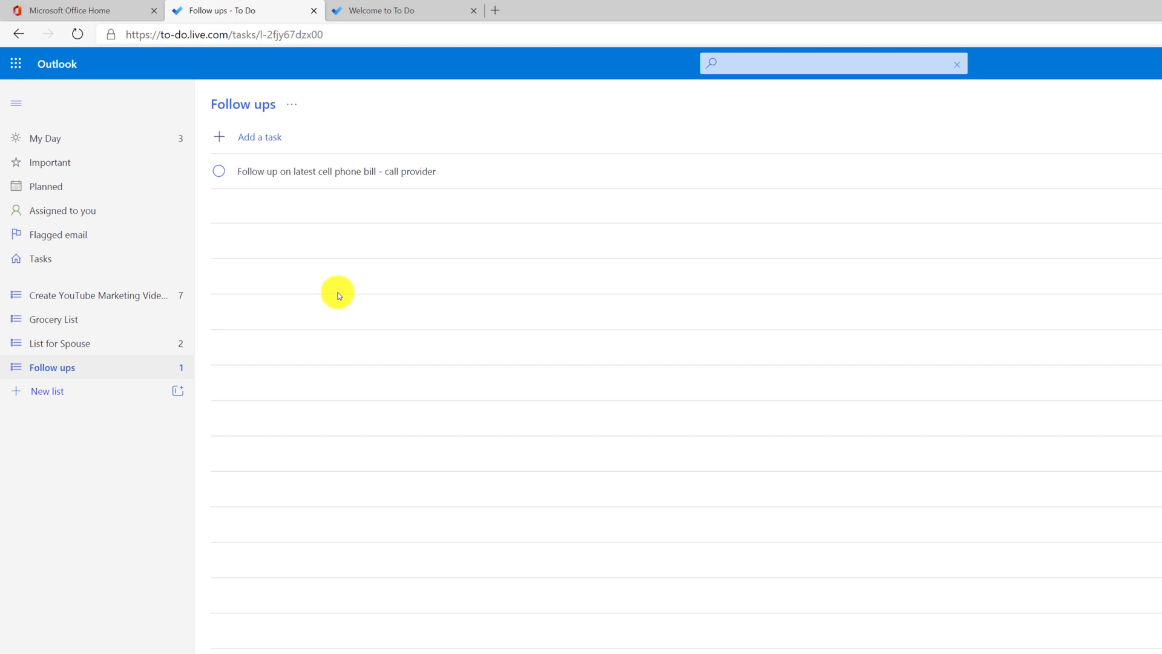
# Step: Add the Follow ups phone bill task to My Day and view My Day
pyautogui.click(397, 172)
pyautogui.rightClick(400, 175)
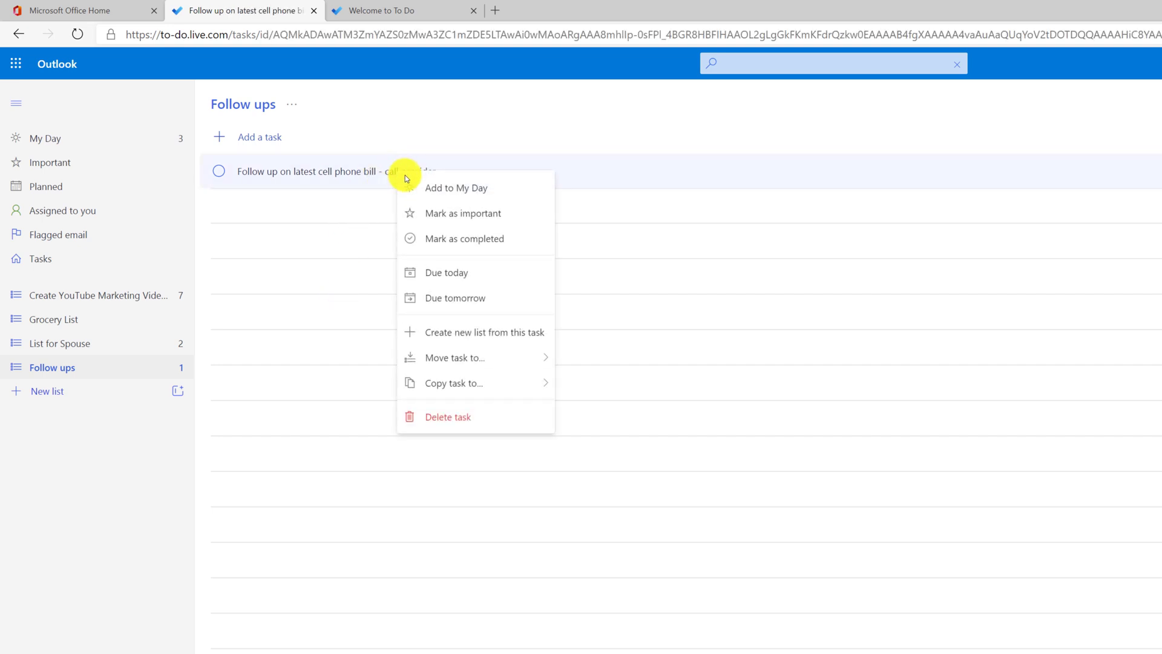
pyautogui.click(442, 189)
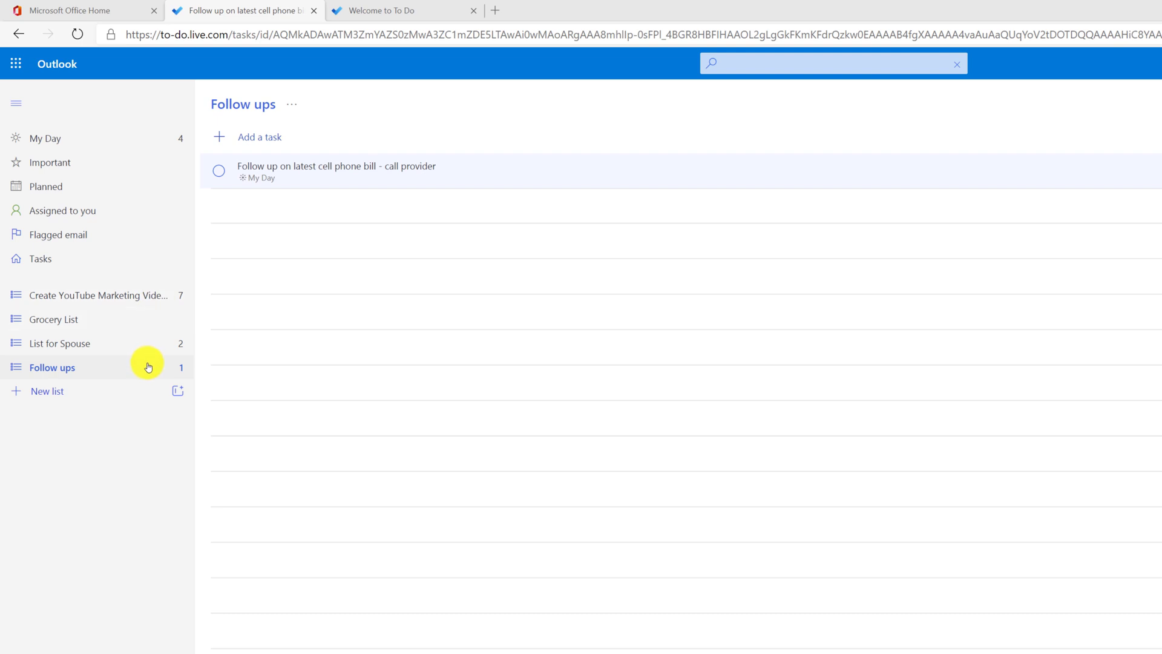
pyautogui.click(67, 142)
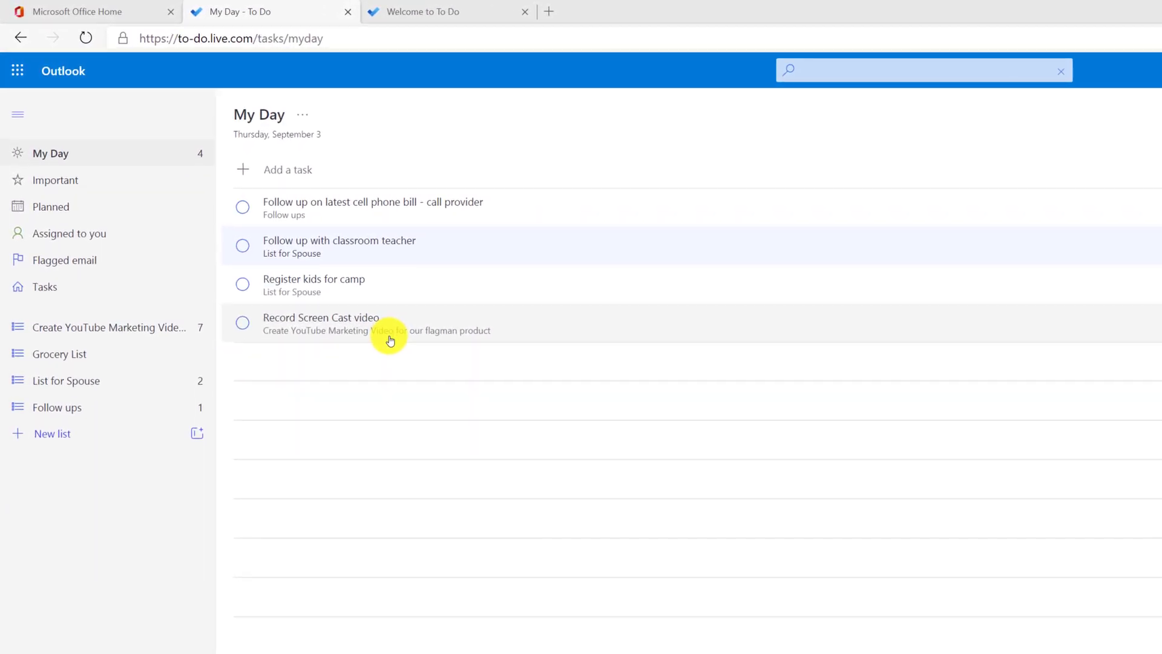
# Step: Complete the classroom teacher, kids camp and phone bill tasks; remove Record Screen Cast video from My Day
pyautogui.click(243, 247)
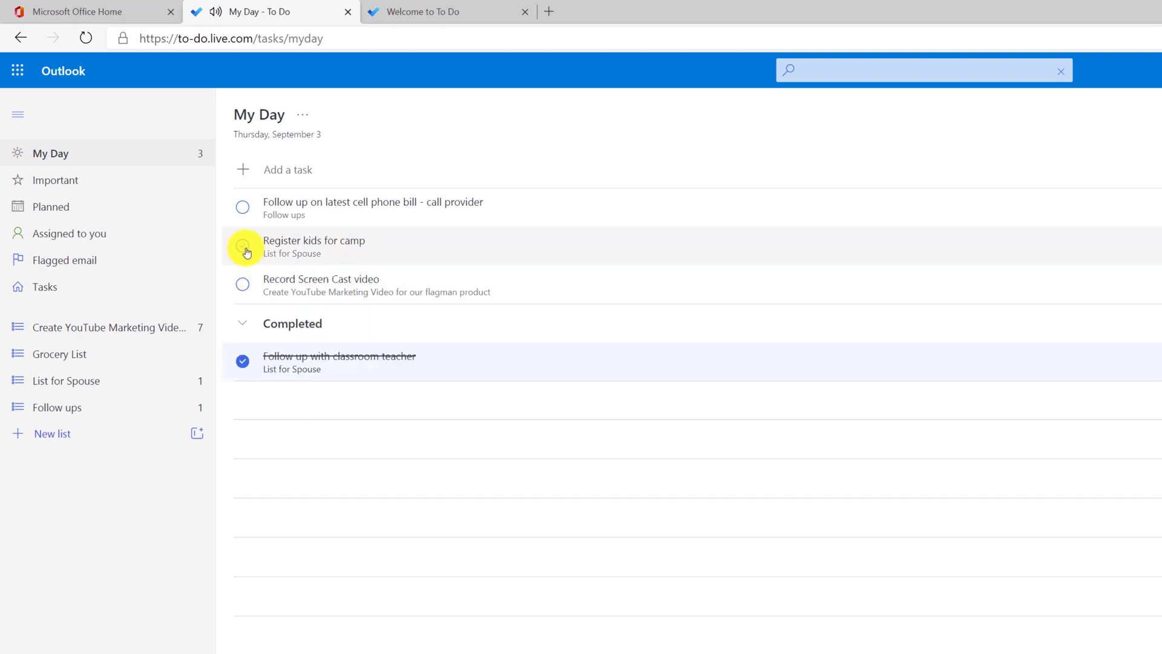
pyautogui.click(244, 248)
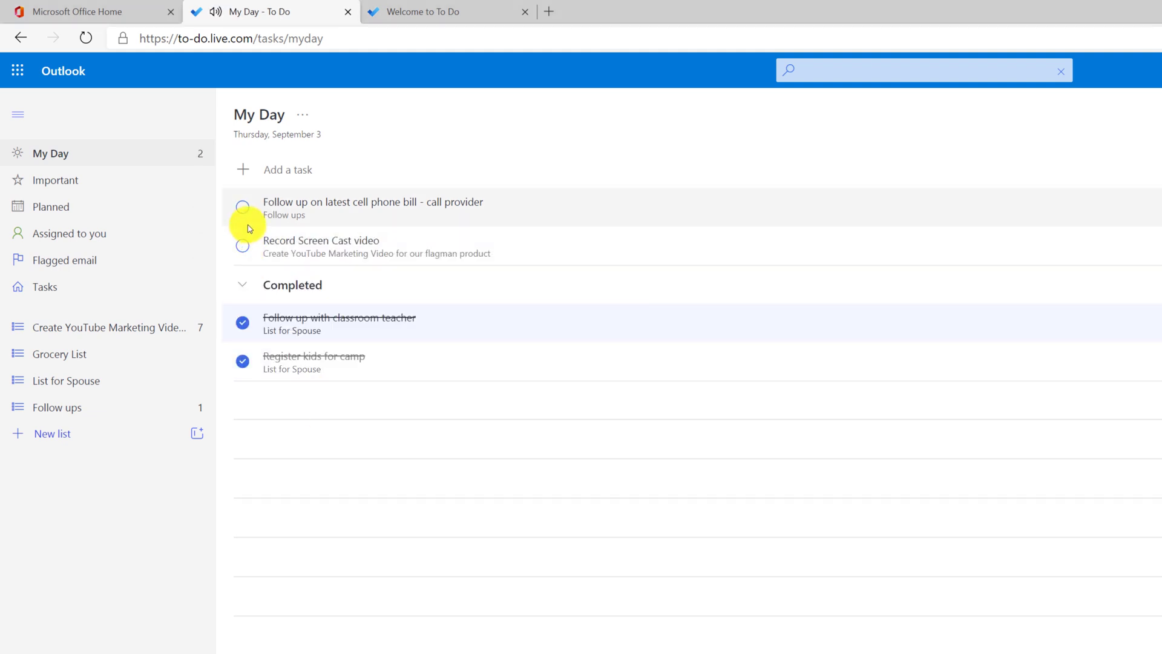
pyautogui.click(244, 208)
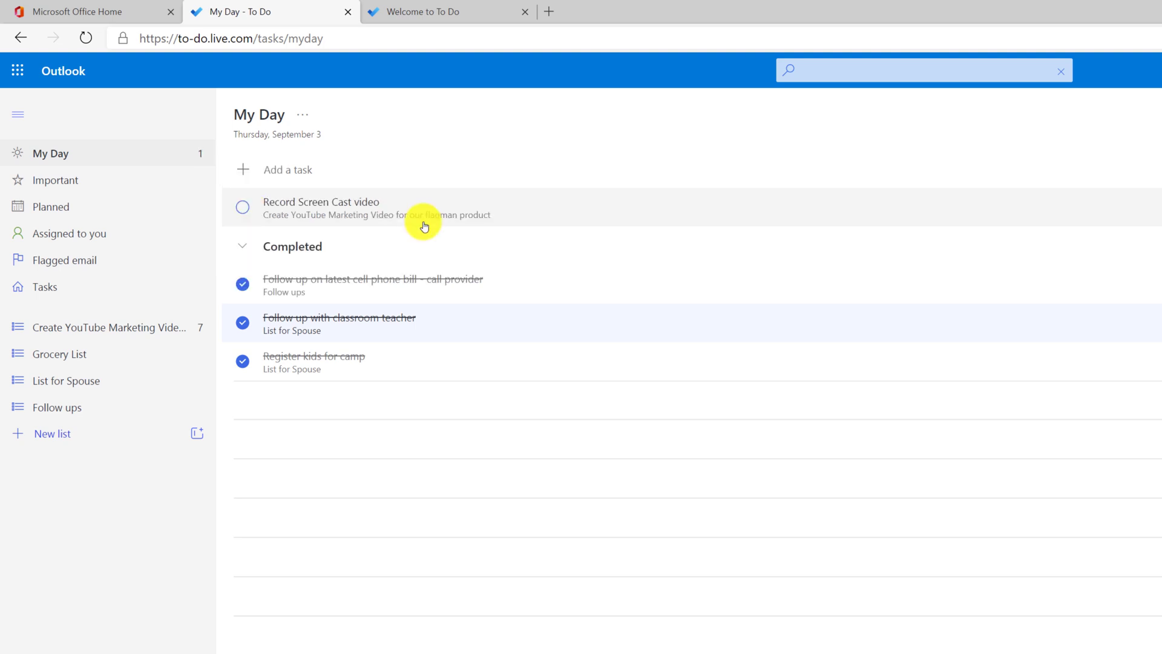
pyautogui.rightClick(487, 210)
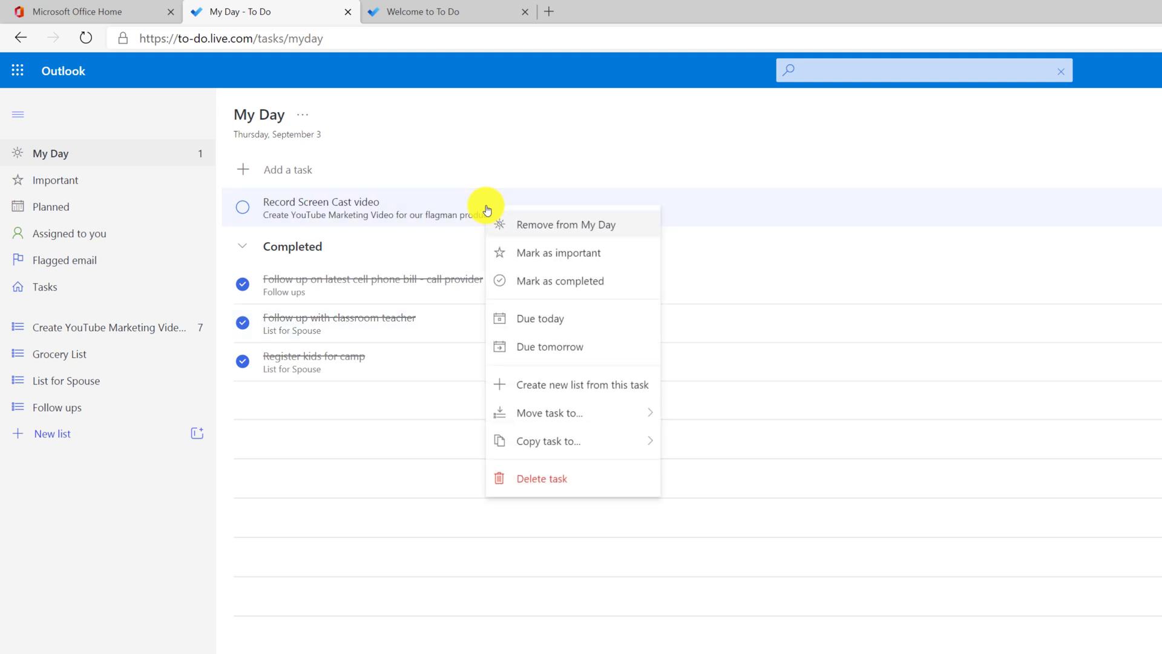
pyautogui.click(575, 228)
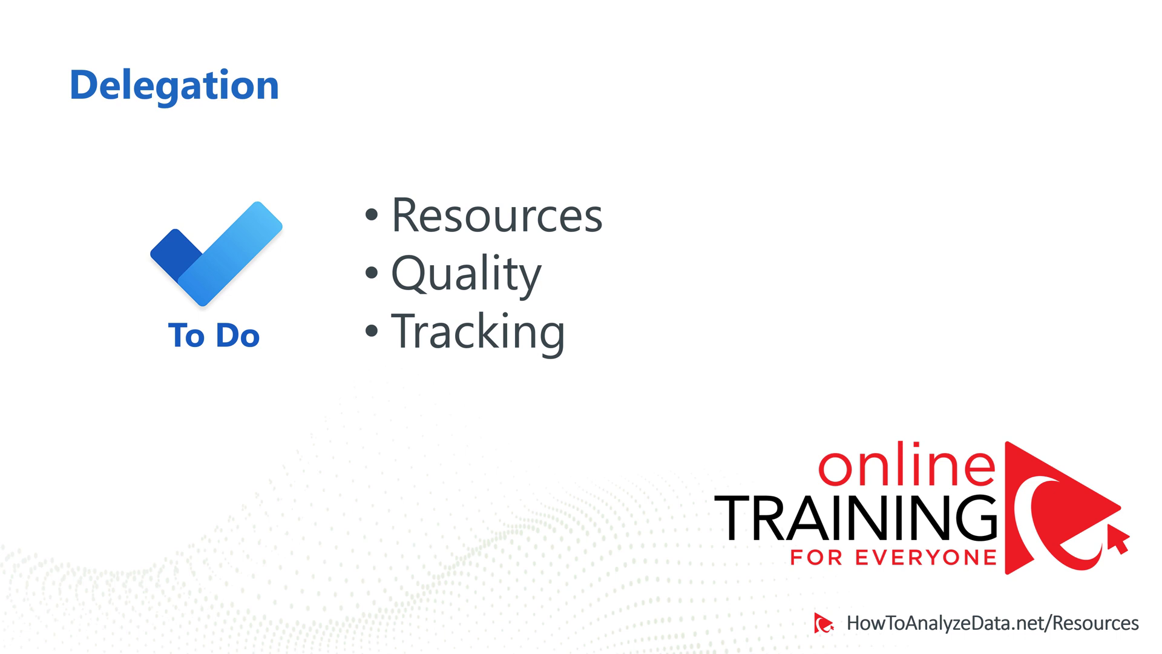
# Step: Advance the slideshow to the next Delegation slide showing Tracking (To Do)
pyautogui.press('Right')
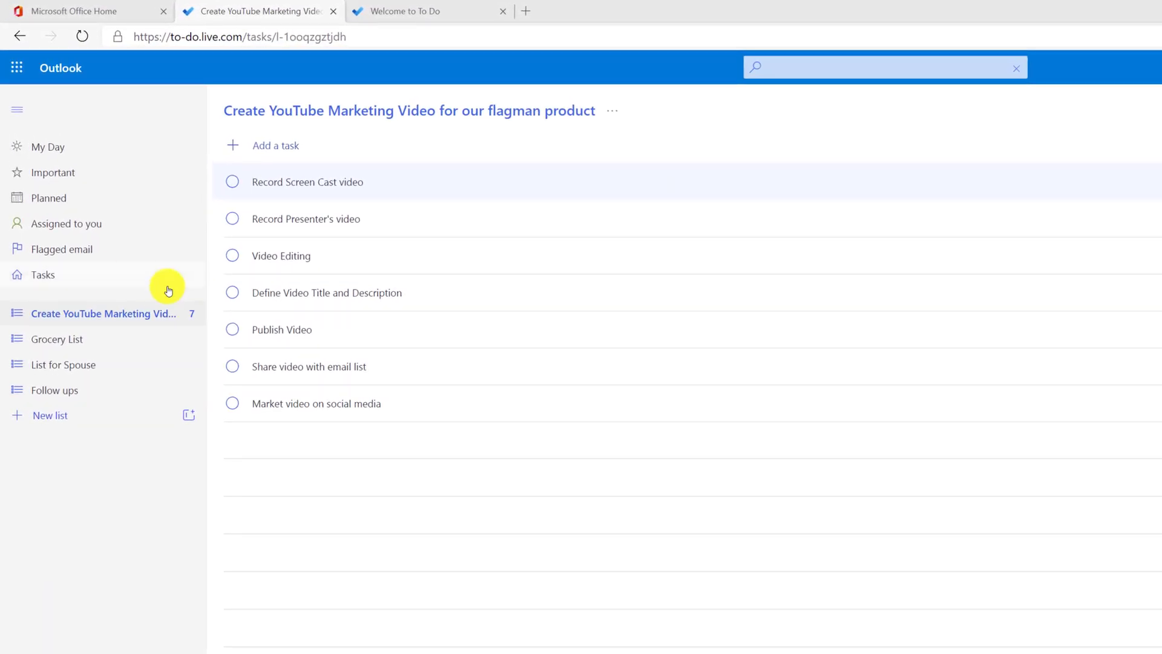
# Step: Share the YouTube marketing list via invitation link, then join and open it from a second account
pyautogui.click(153, 314)
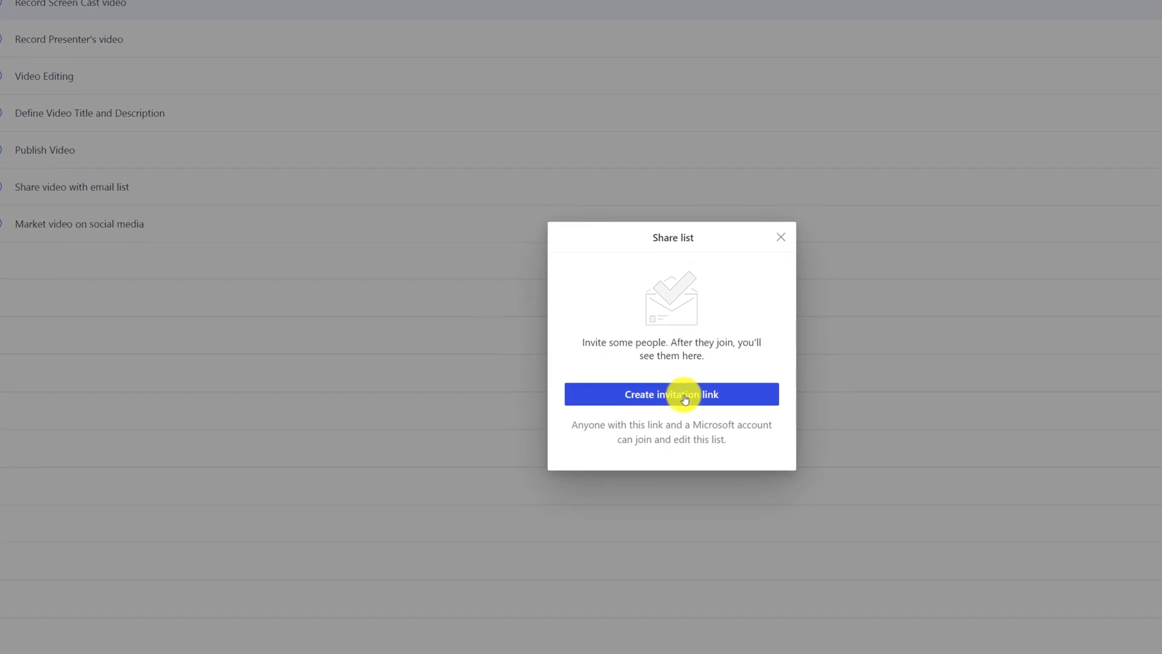
pyautogui.click(910, 569)
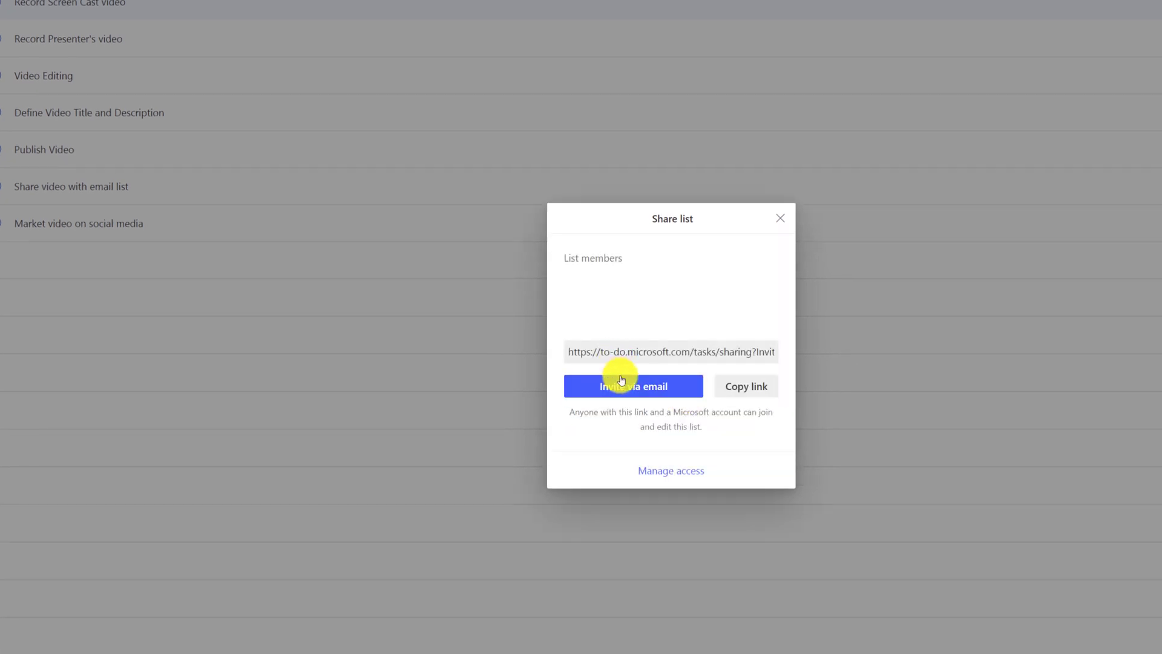
pyautogui.click(692, 474)
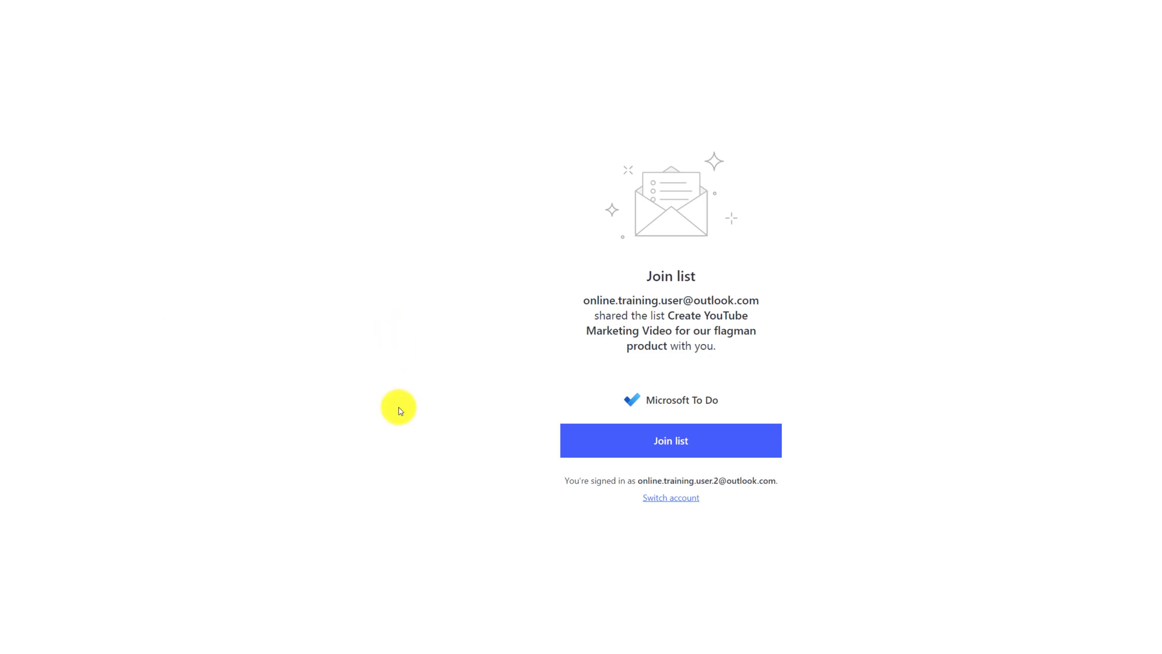
pyautogui.click(689, 441)
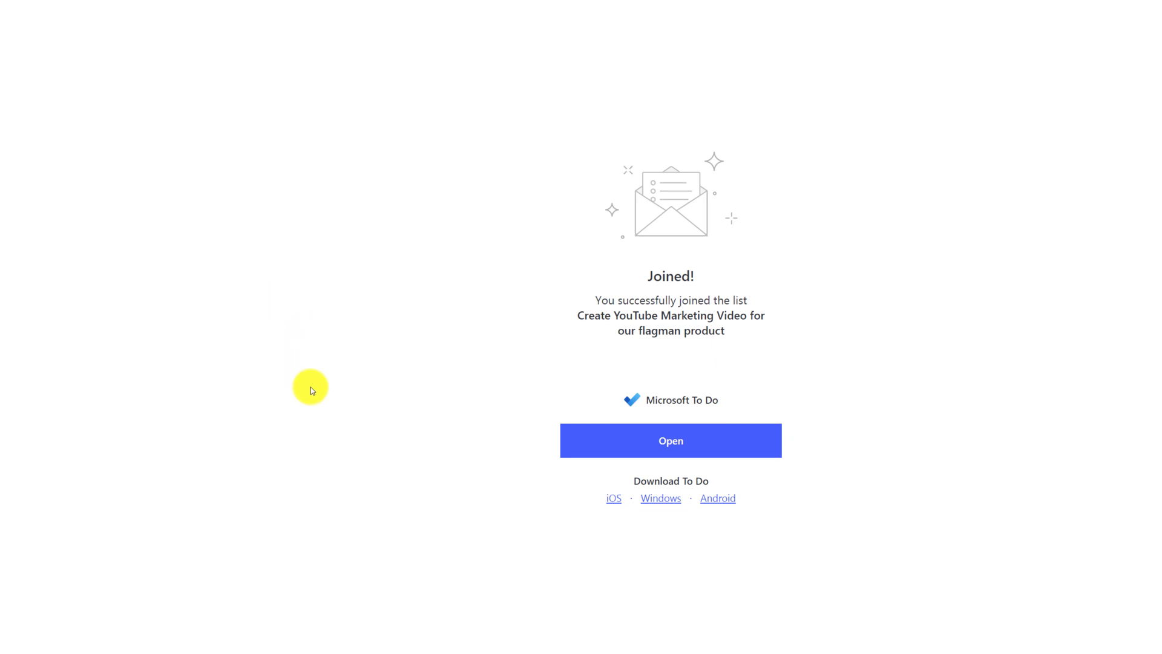
pyautogui.click(677, 444)
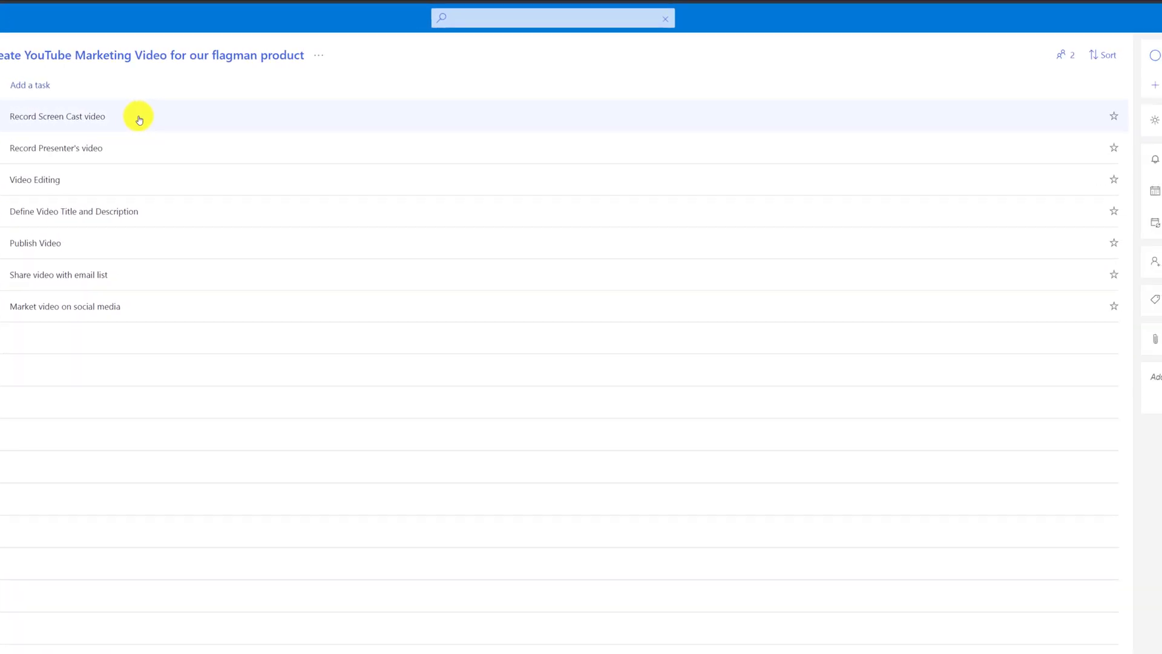
# Step: Open Record Screen Cast video's details and start adding a note
pyautogui.click(139, 120)
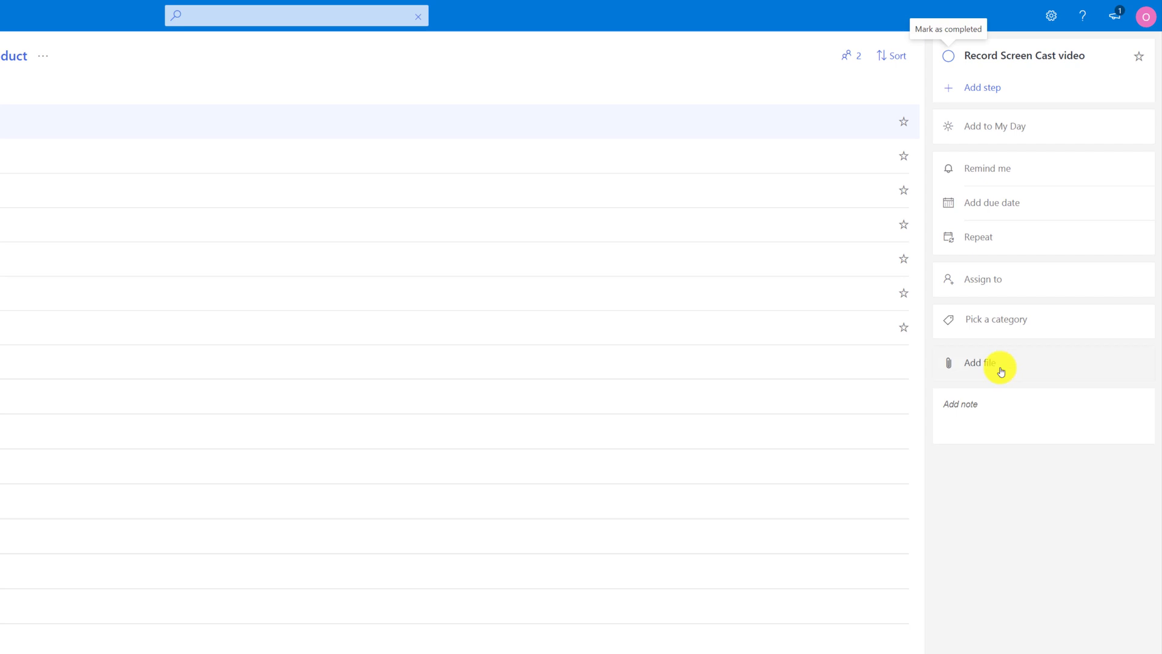
pyautogui.click(957, 407)
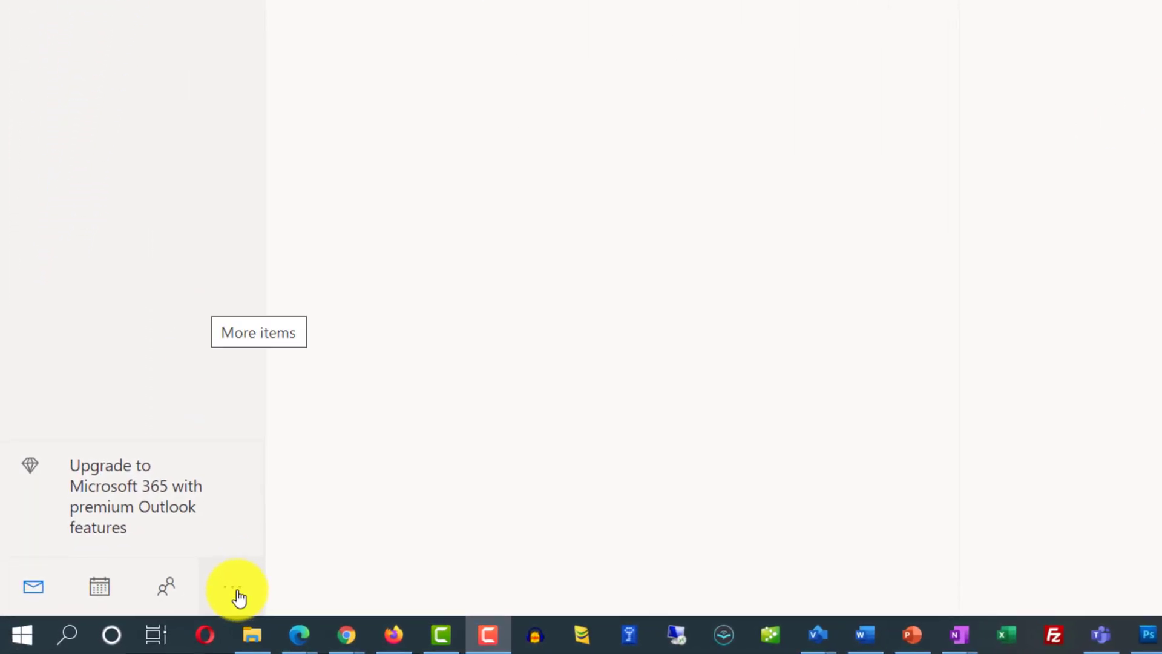
# Step: Launch To Do from Outlook and show the week of September 3 in the My Day calendar pane
pyautogui.click(239, 594)
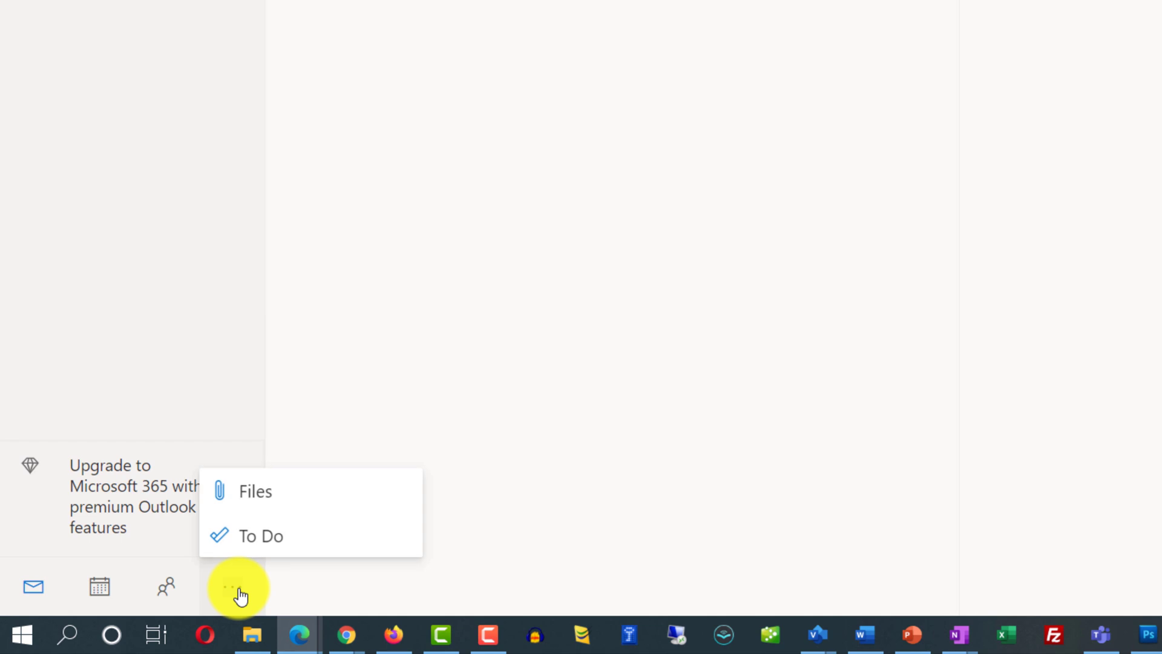
pyautogui.click(249, 536)
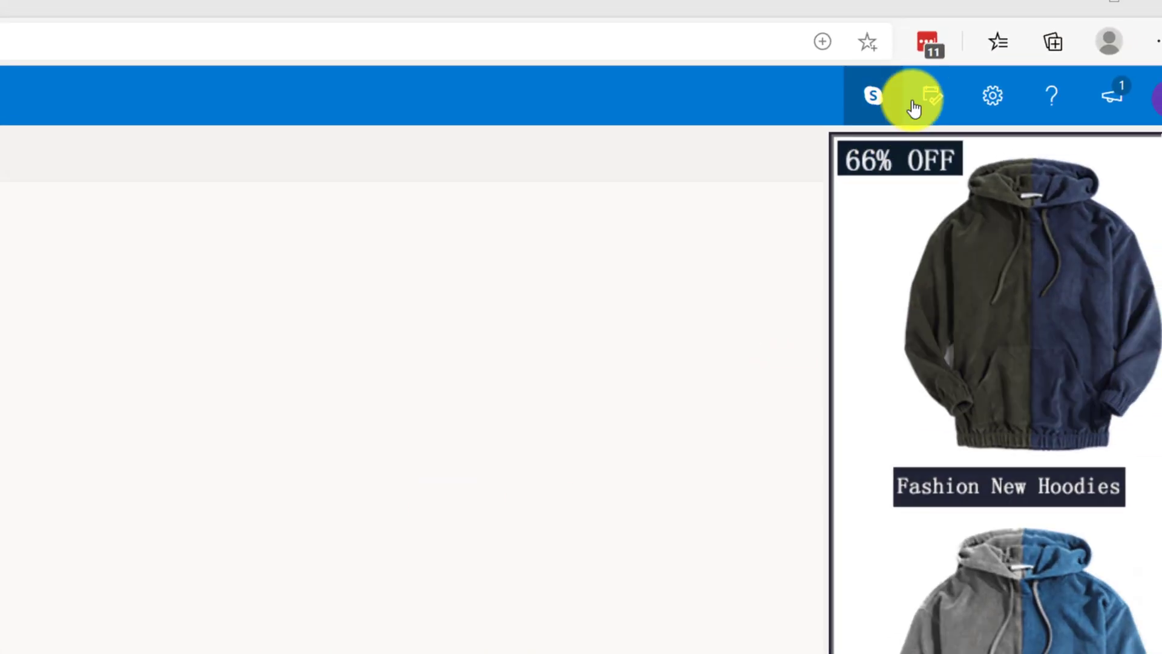
pyautogui.click(1076, 16)
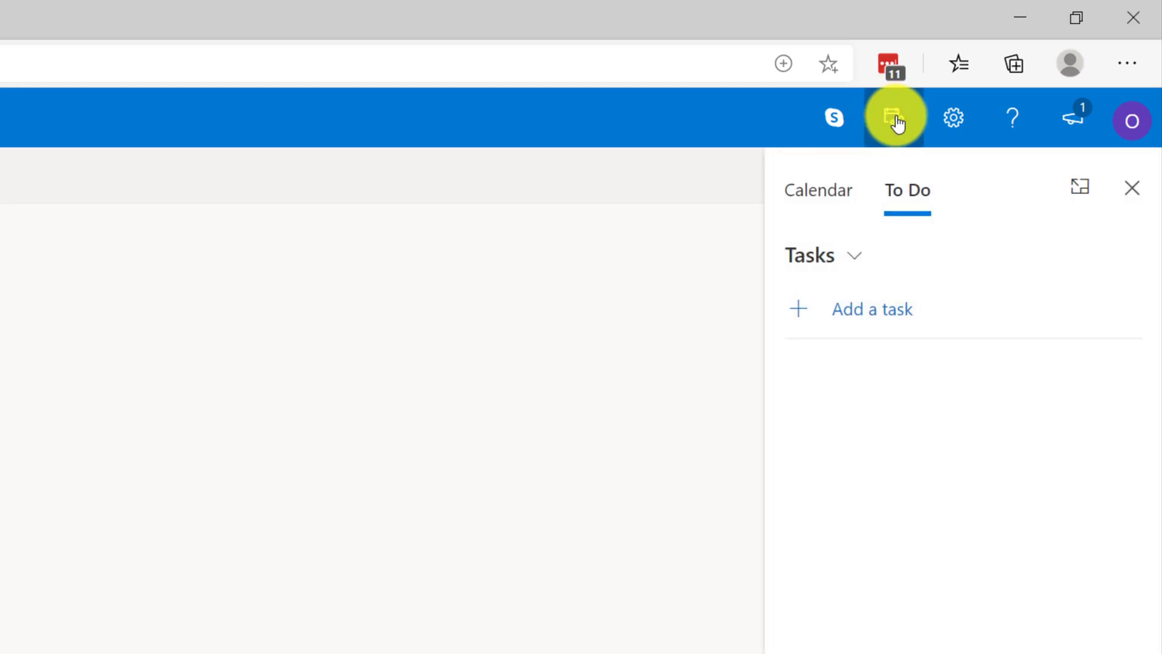
pyautogui.click(824, 210)
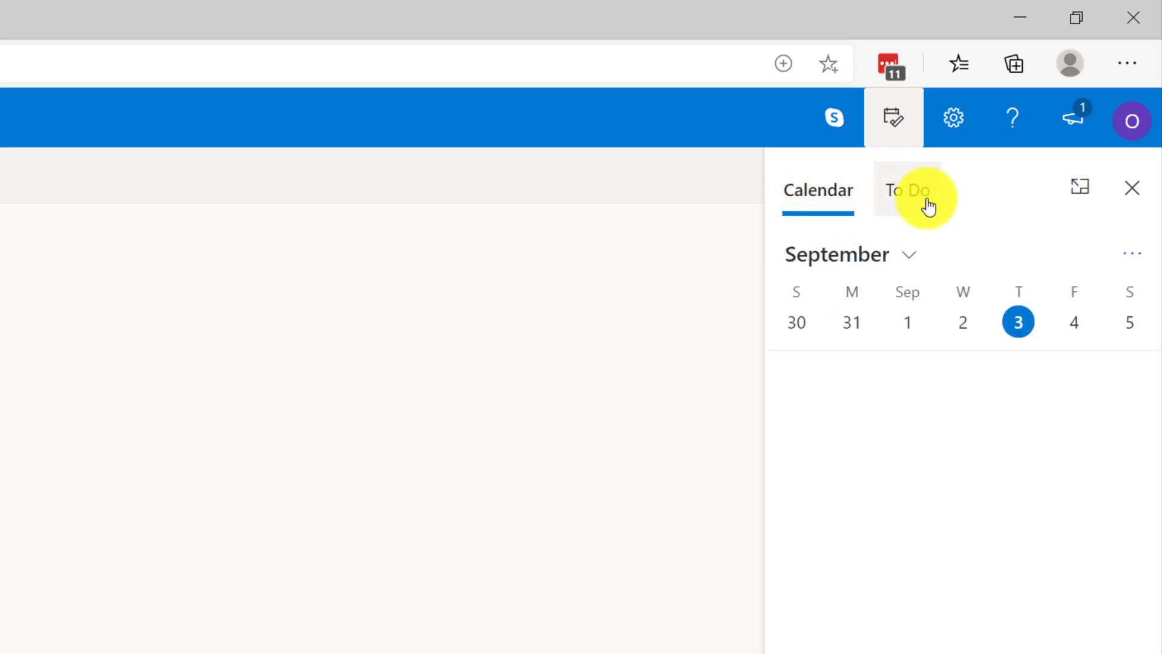
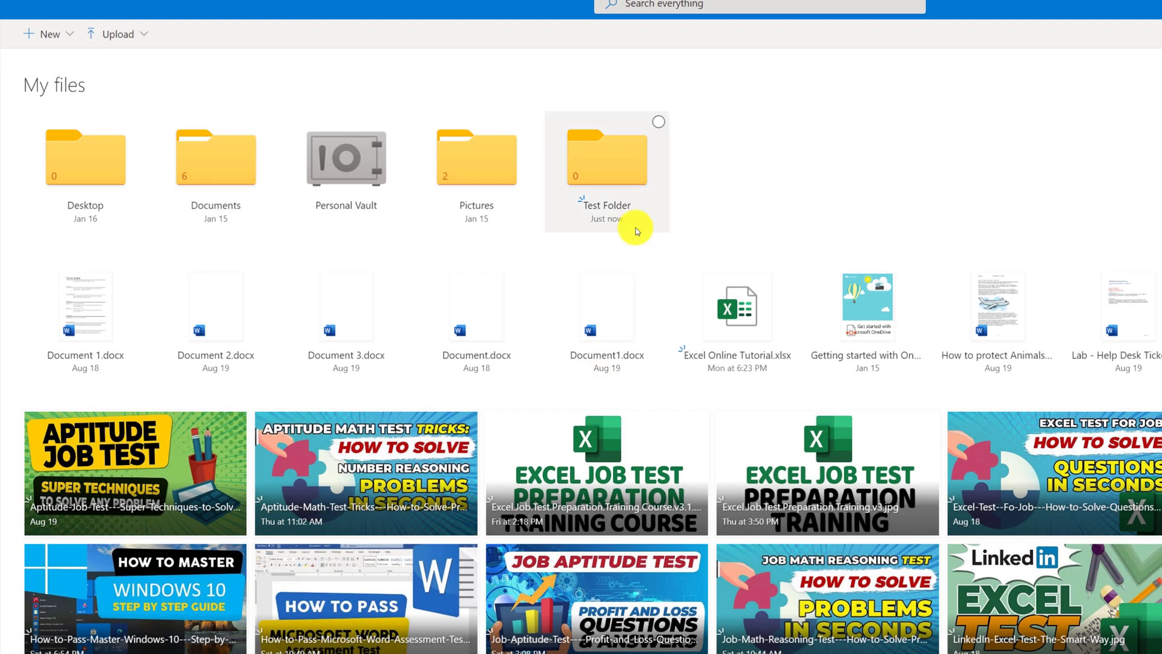
# Step: Rename Test Folder to 'My Student Files' and open the now-empty folder
pyautogui.rightClick(616, 175)
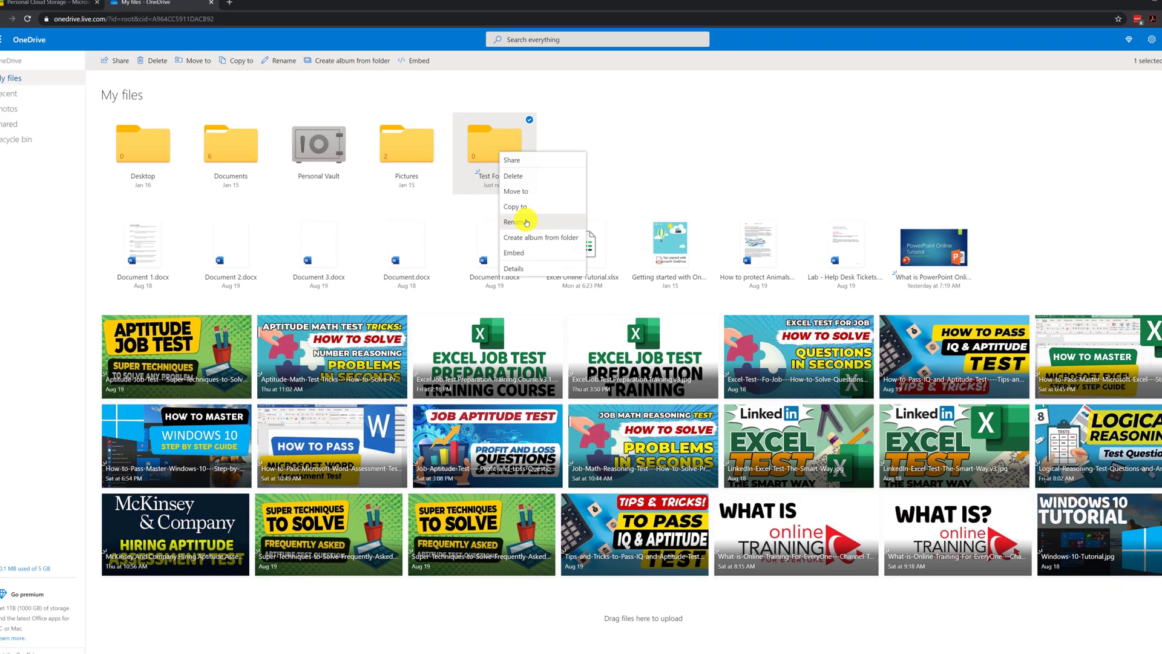
pyautogui.click(617, 262)
pyautogui.write('My St')
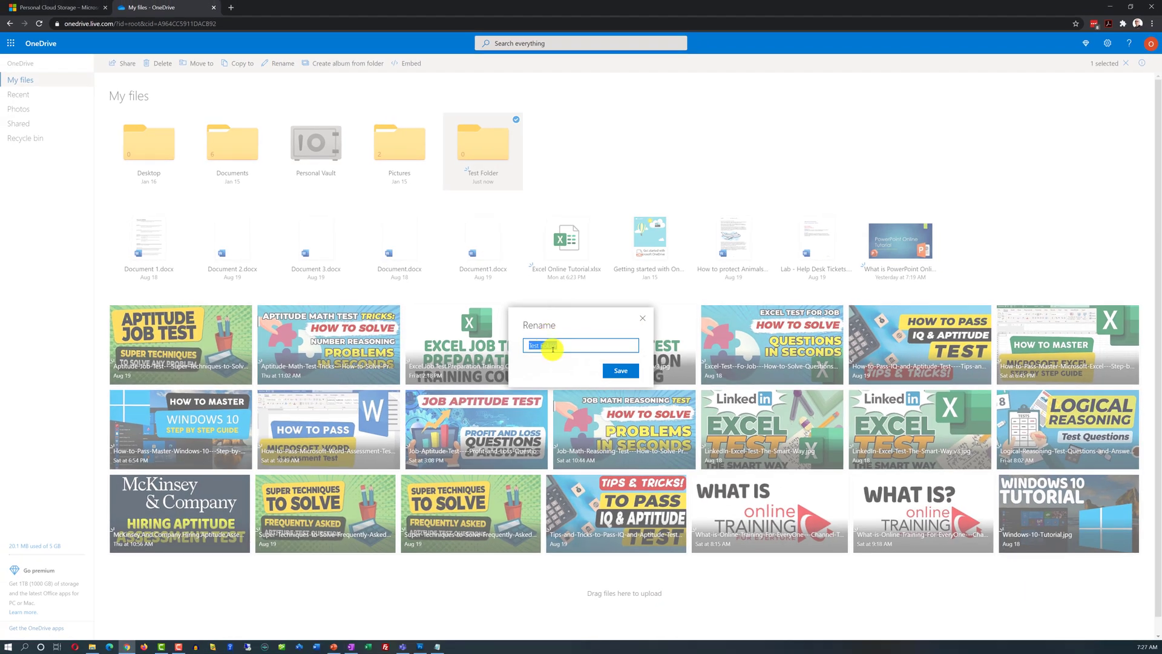
pyautogui.write('udent Files')
pyautogui.press('Return')
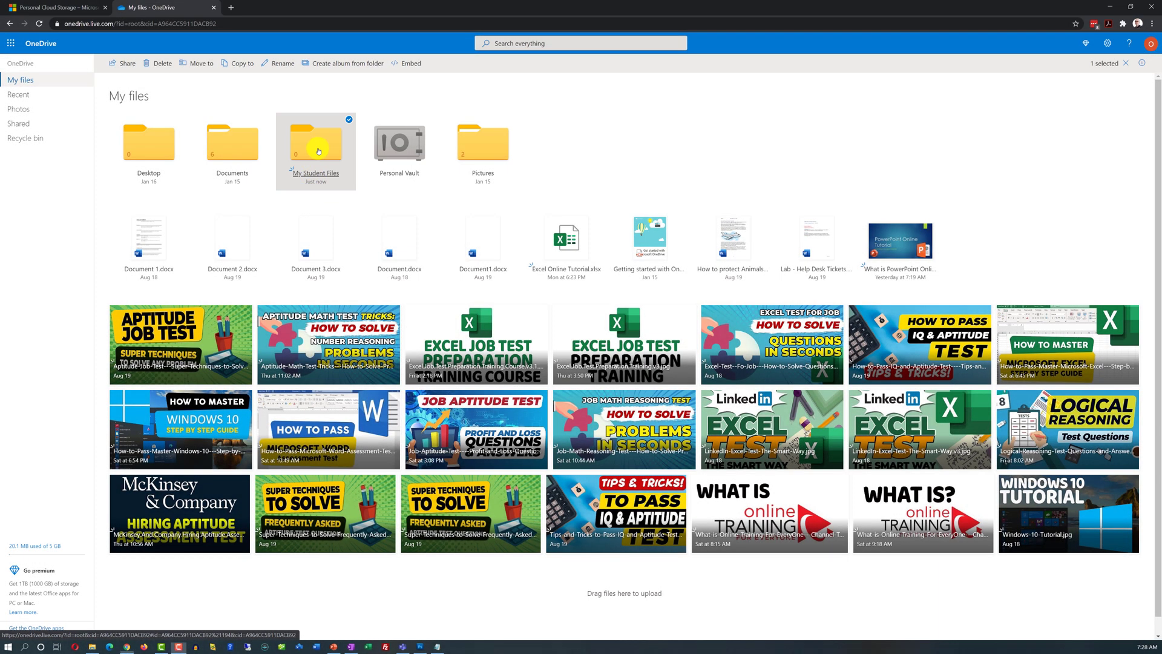
pyautogui.click(313, 176)
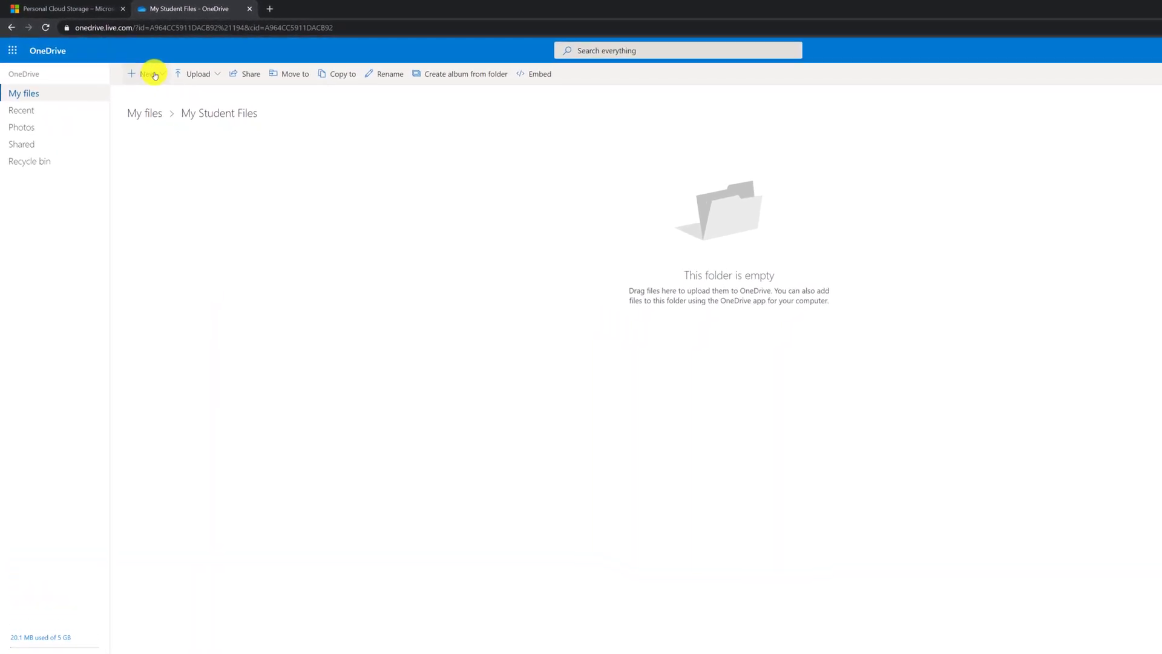
# Step: Open the New dropdown from inside the empty My Student Files folder
pyautogui.click(156, 74)
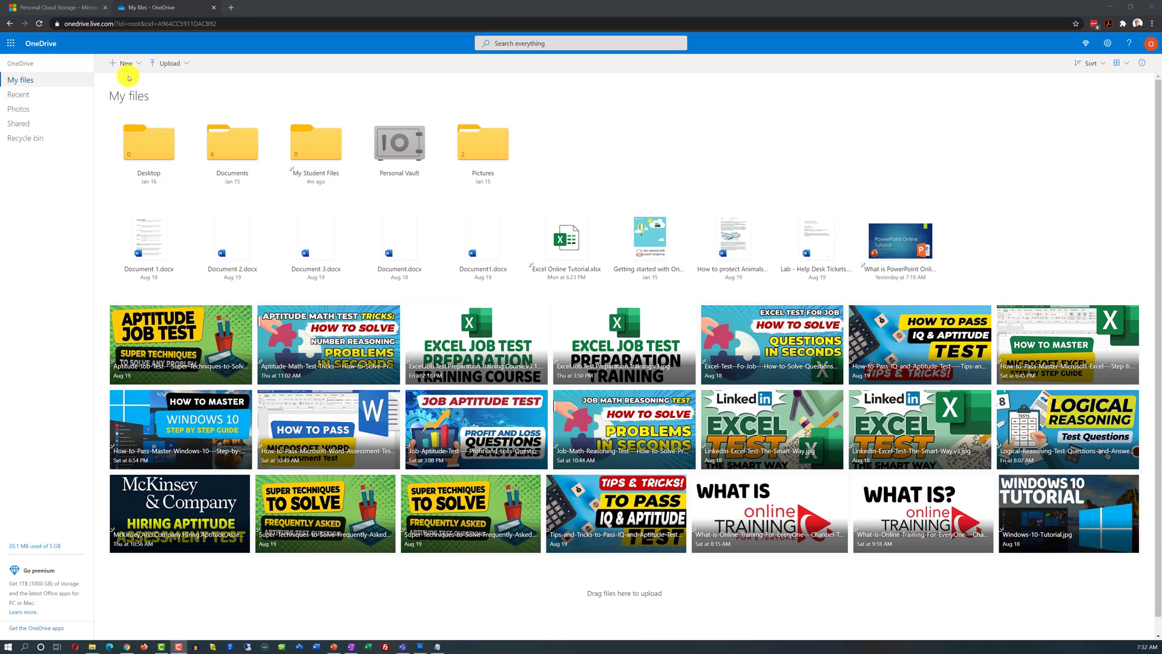
# Step: Create a new folder named 'Technical College' in My files
pyautogui.click(139, 66)
pyautogui.click(145, 95)
pyautogui.write('Technical College')
pyautogui.press('Return')
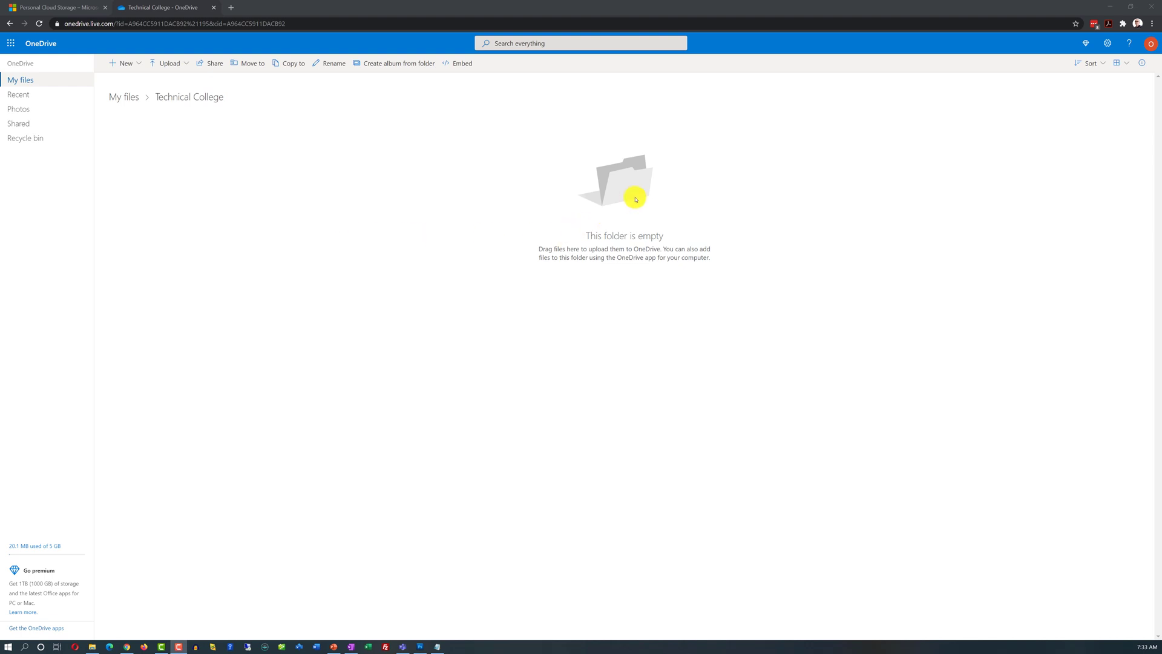
# Step: Add 'Fall 2020' and 'Spring 2021' folders inside Technical College
pyautogui.click(124, 64)
pyautogui.click(127, 78)
pyautogui.write('Fall 2020')
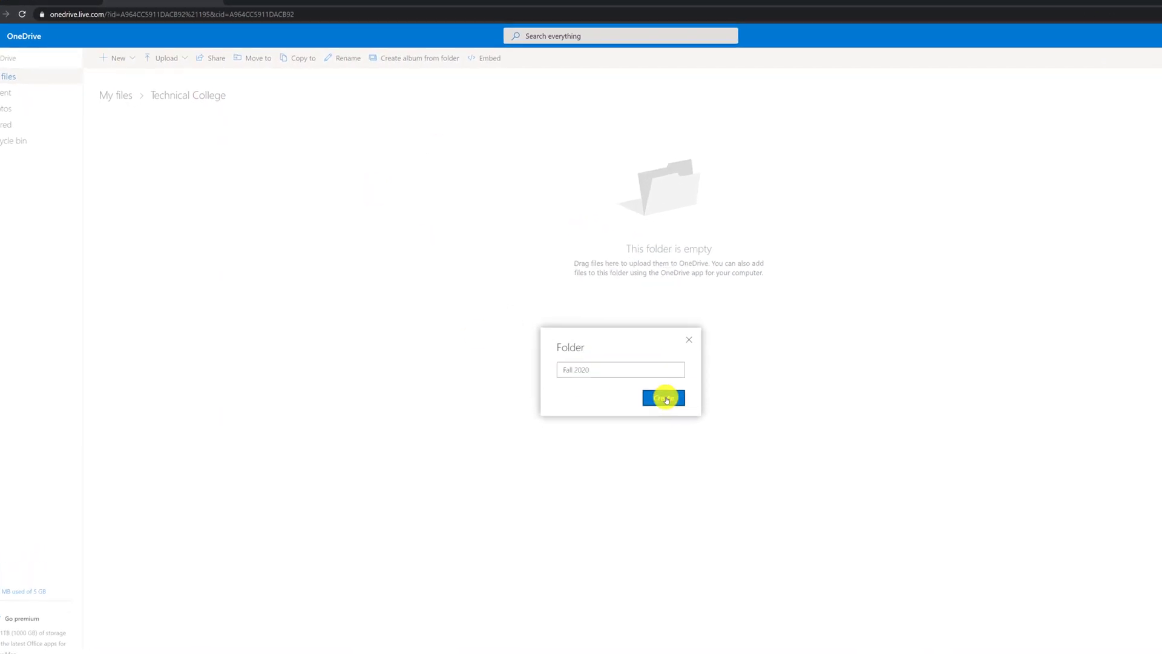
pyautogui.click(620, 370)
pyautogui.click(135, 63)
pyautogui.click(157, 86)
pyautogui.write('Spring 2021')
pyautogui.click(803, 483)
# Step: Inside Fall 2020, create 'Introduction to Computing' and 'Windows 10' folders
pyautogui.click(128, 201)
pyautogui.click(83, 34)
pyautogui.click(87, 57)
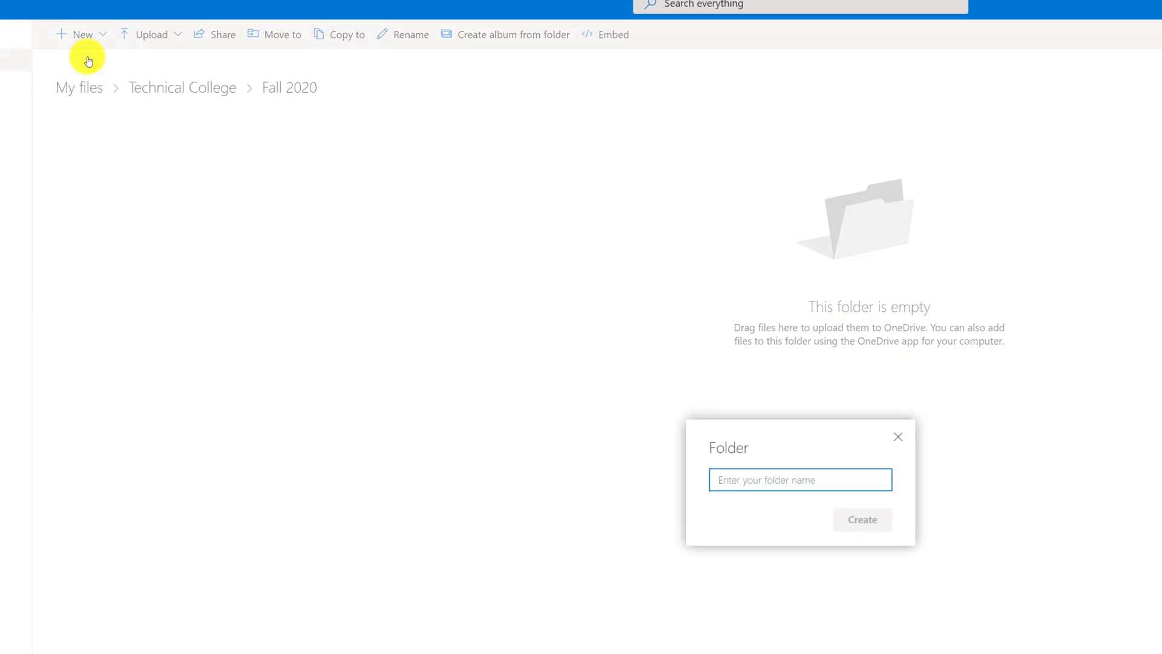
pyautogui.write('Introduction to Computing')
pyautogui.click(843, 514)
pyautogui.click(83, 34)
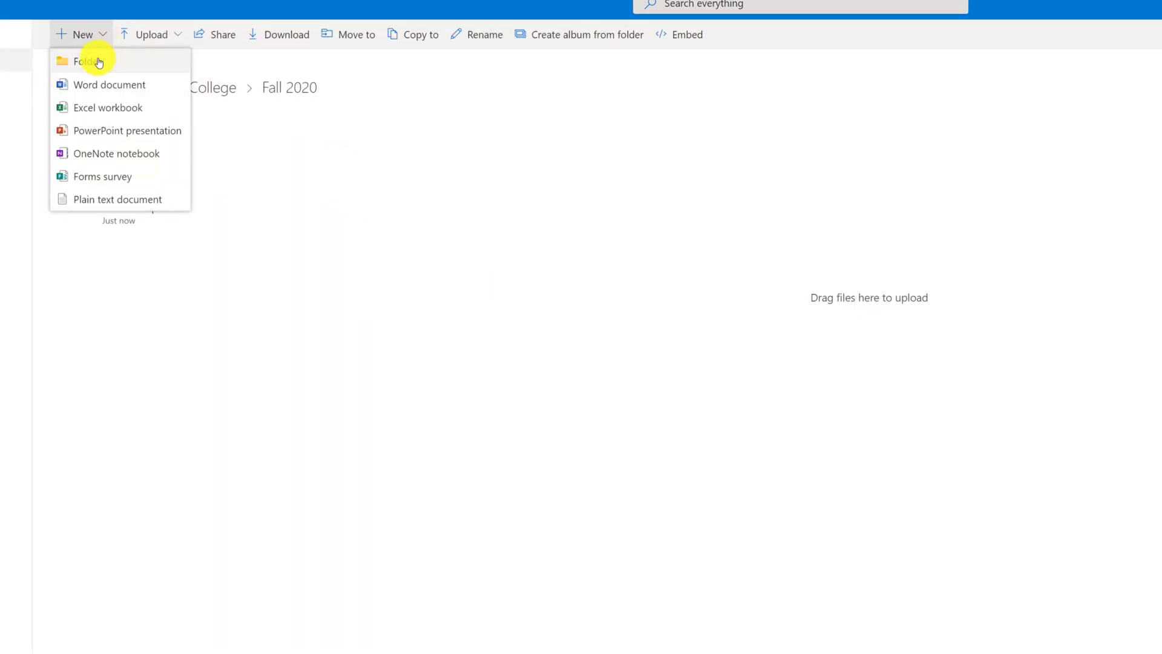
pyautogui.click(86, 57)
pyautogui.write('Windows 10')
pyautogui.click(866, 521)
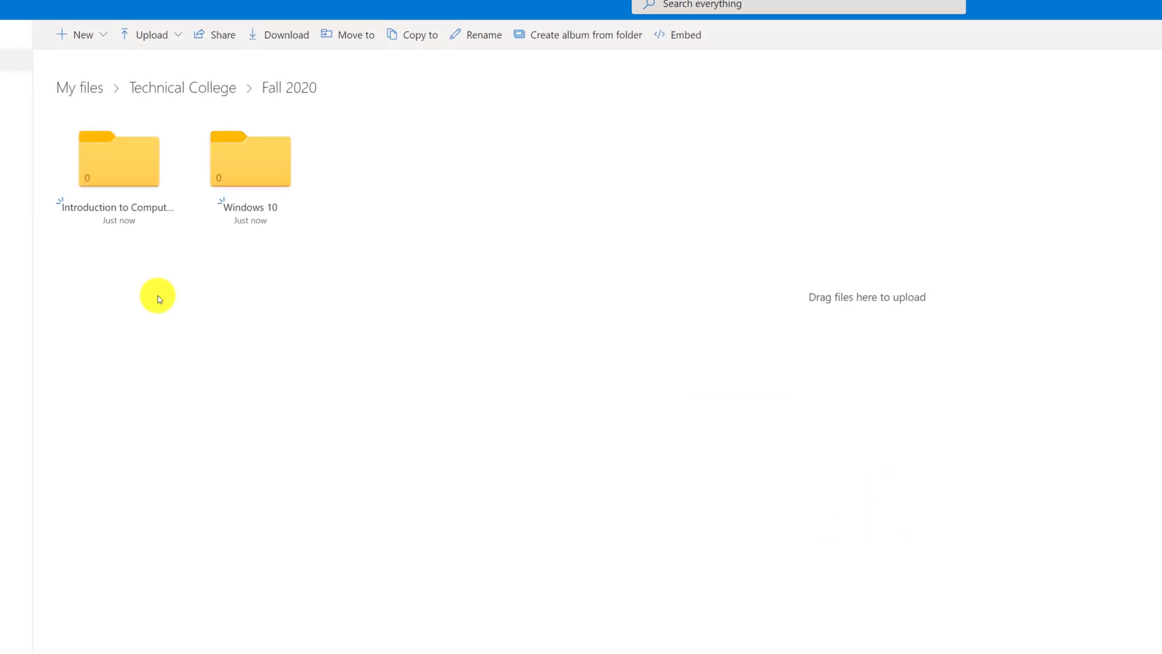
pyautogui.click(119, 159)
pyautogui.click(83, 35)
pyautogui.click(88, 59)
# Step: Create folders '09-02-2020 Lecture 1' and '09-02-2020 Lecture 2', reusing the copied name
pyautogui.write('09-02-2020 Lecture ')
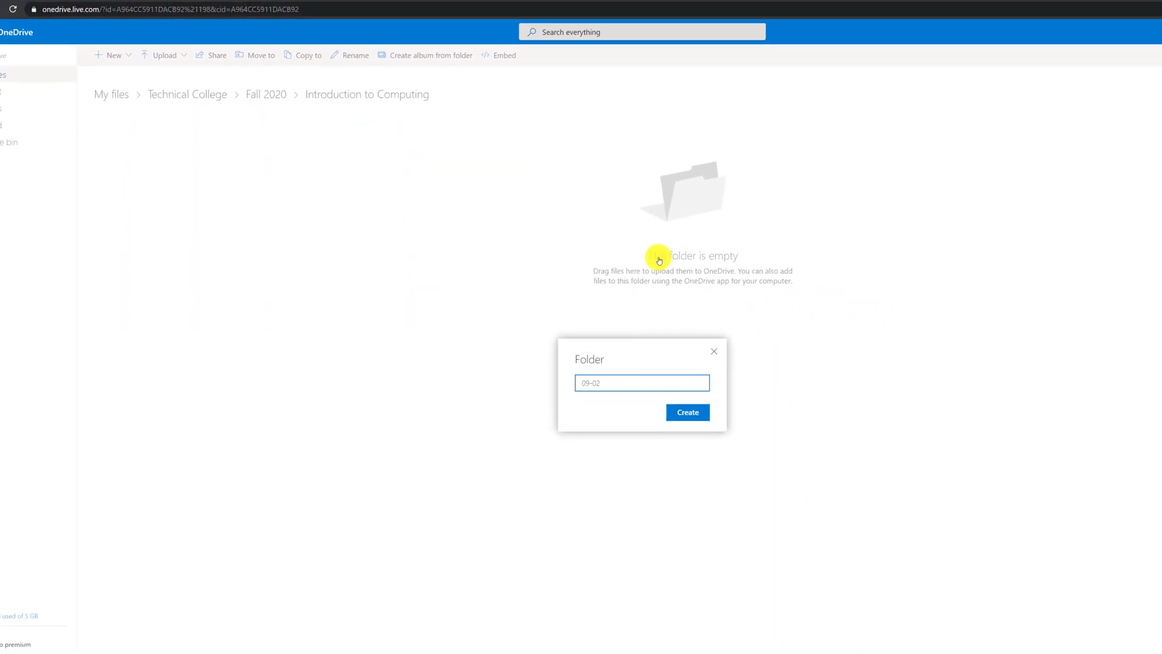
pyautogui.write('1')
pyautogui.moveTo(592, 349); pyautogui.dragTo(519, 341)
pyautogui.hotkey('ctrl', 'c')
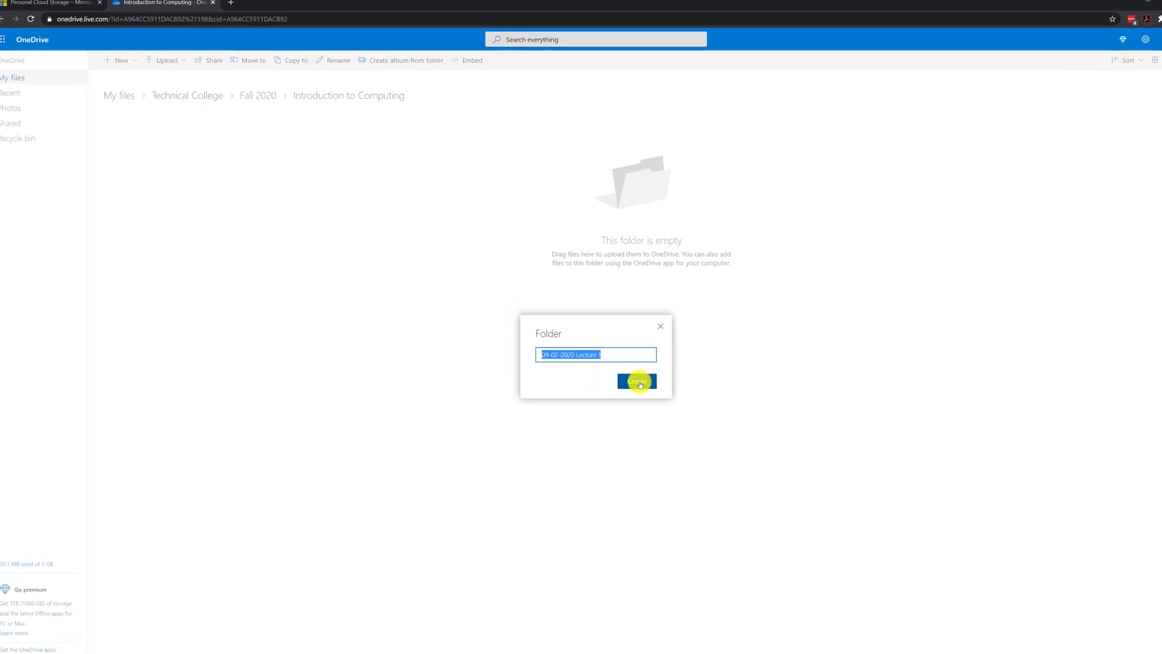
pyautogui.click(655, 394)
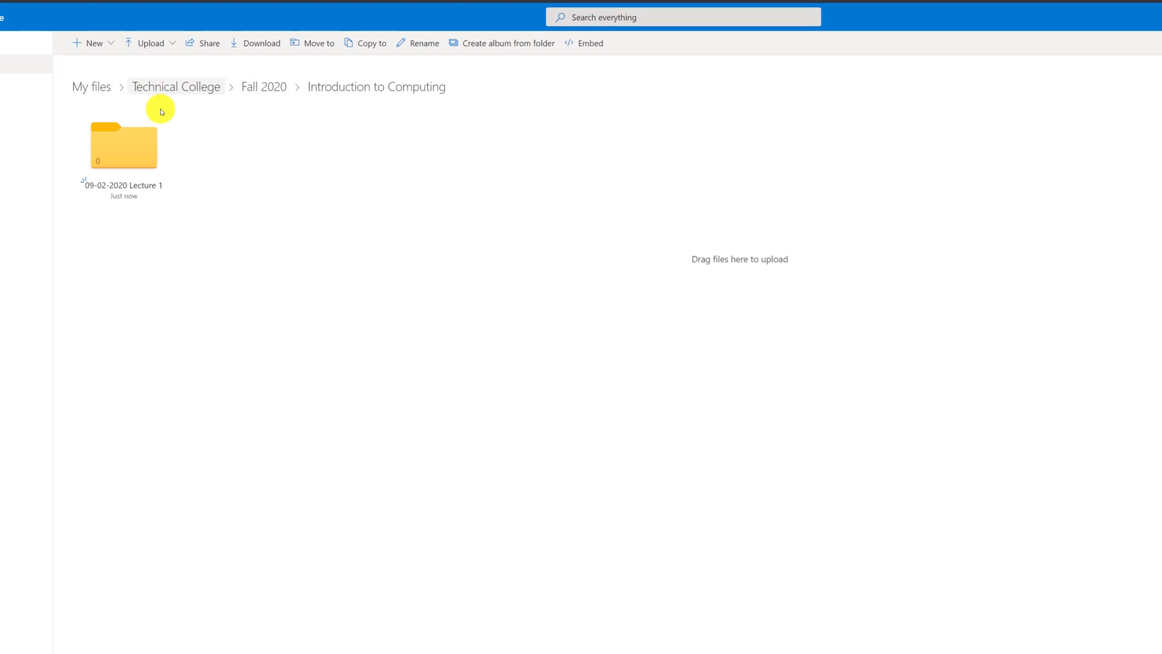
pyautogui.click(85, 38)
pyautogui.click(74, 61)
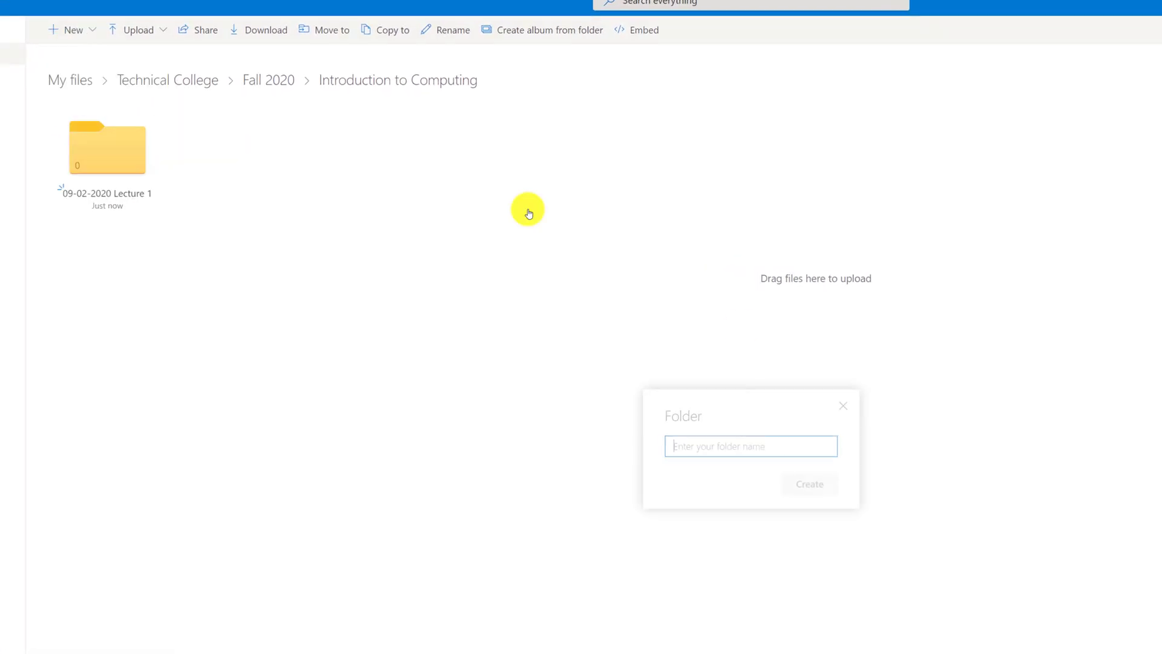
pyautogui.hotkey('ctrl', 'v')
pyautogui.press('BackSpace')
pyautogui.write('2')
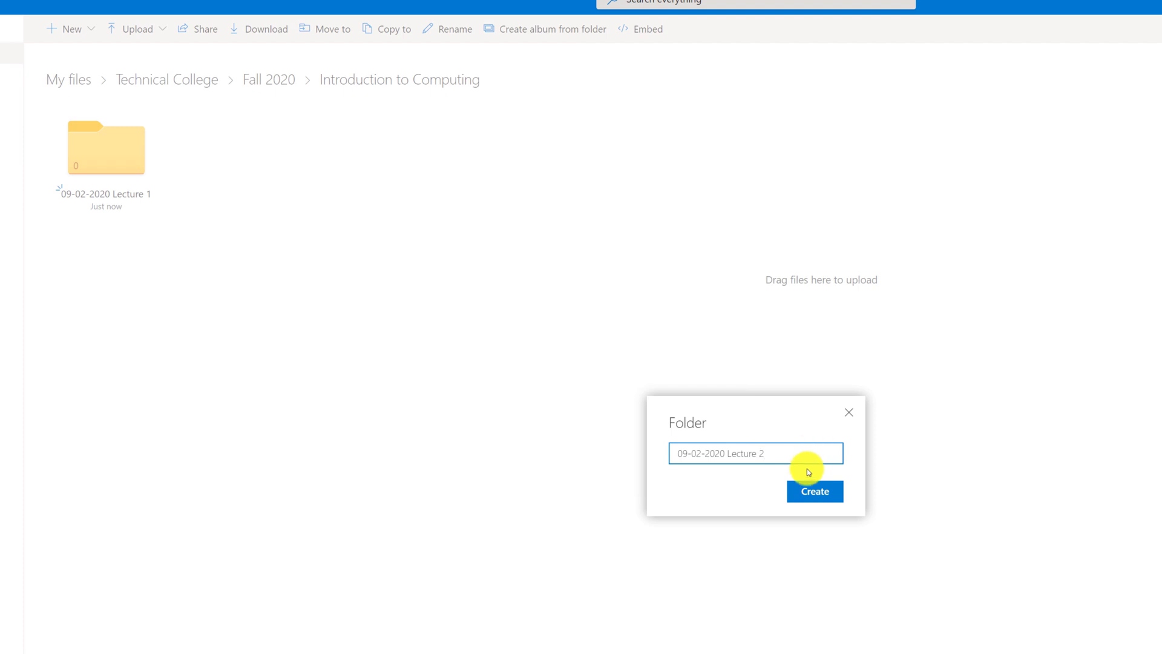
pyautogui.click(820, 492)
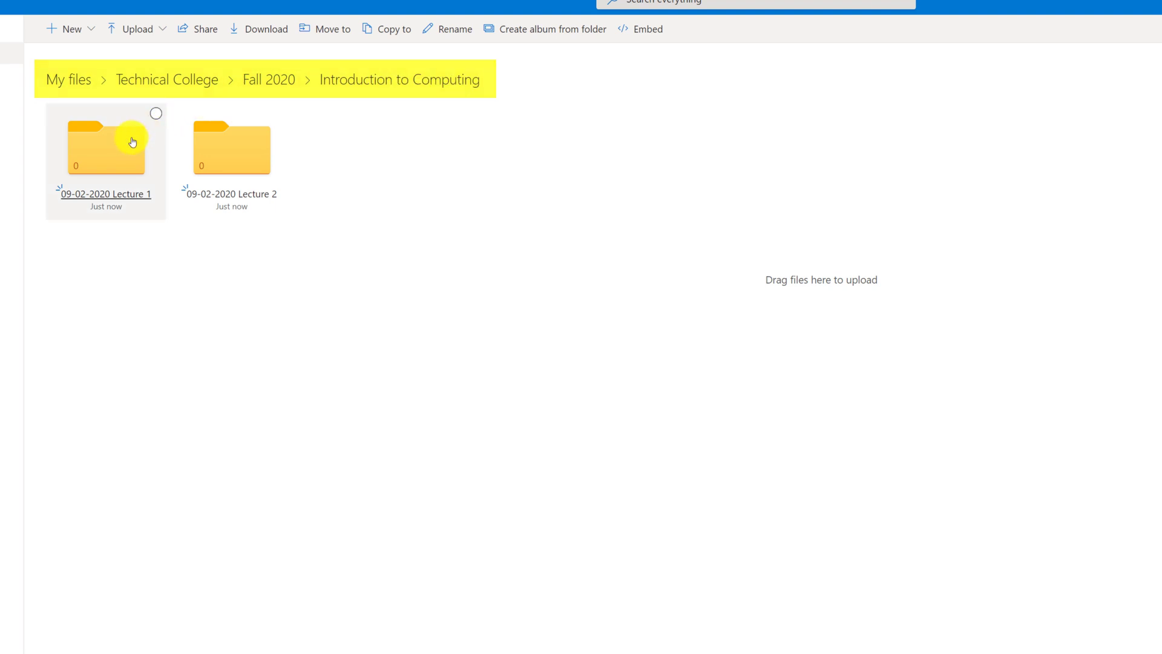
pyautogui.click(279, 84)
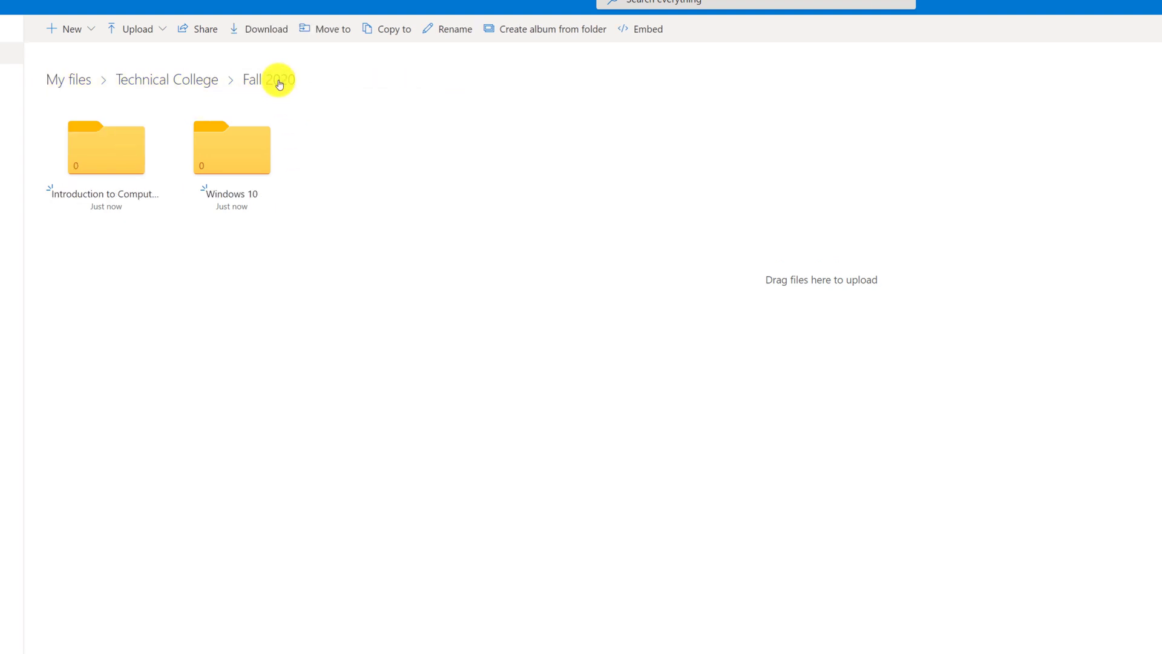
pyautogui.click(177, 80)
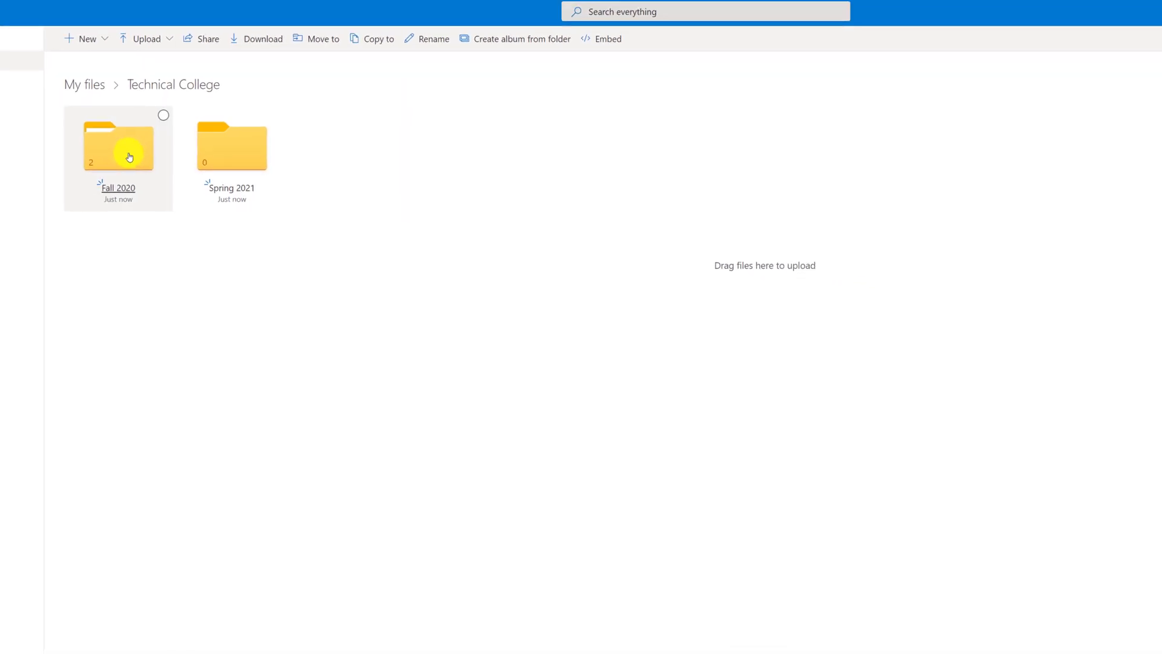
pyautogui.click(129, 157)
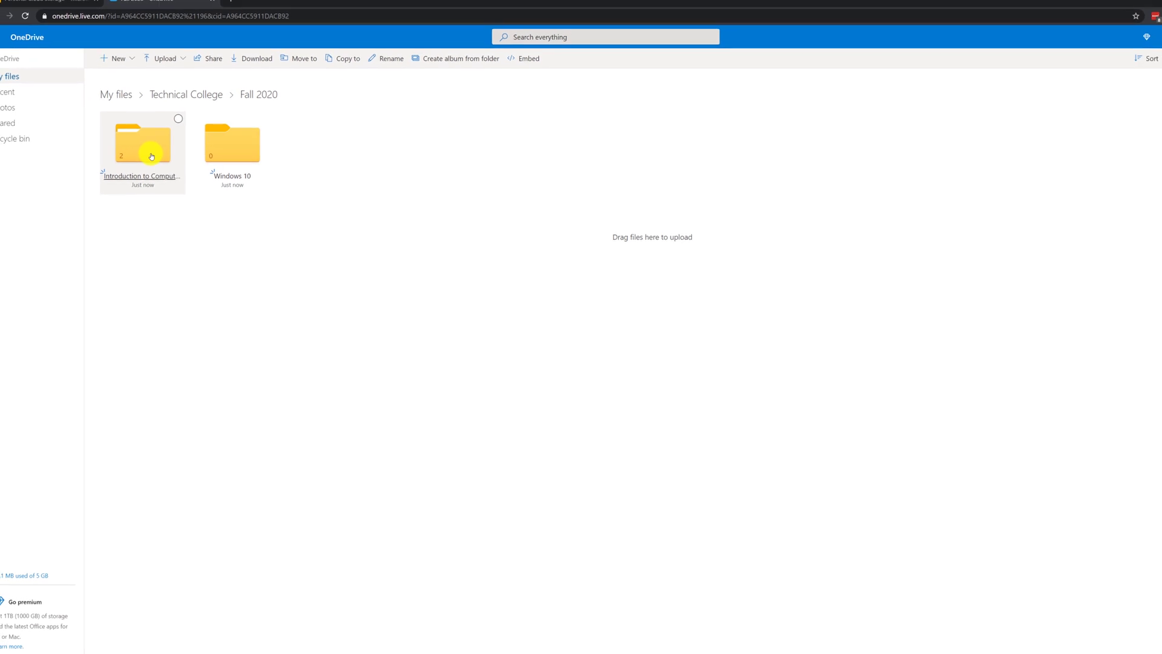
pyautogui.click(152, 156)
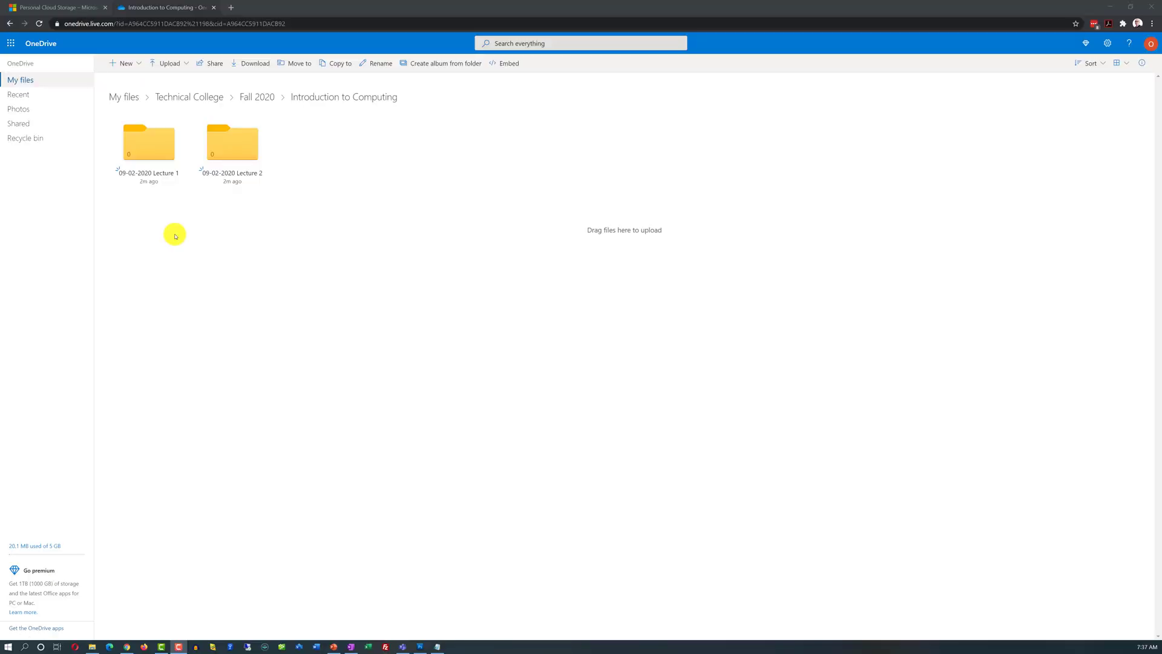
# Step: Create a new Word document, Document1.docx, inside the 09-02-2020 Lecture 1 folder
pyautogui.click(162, 176)
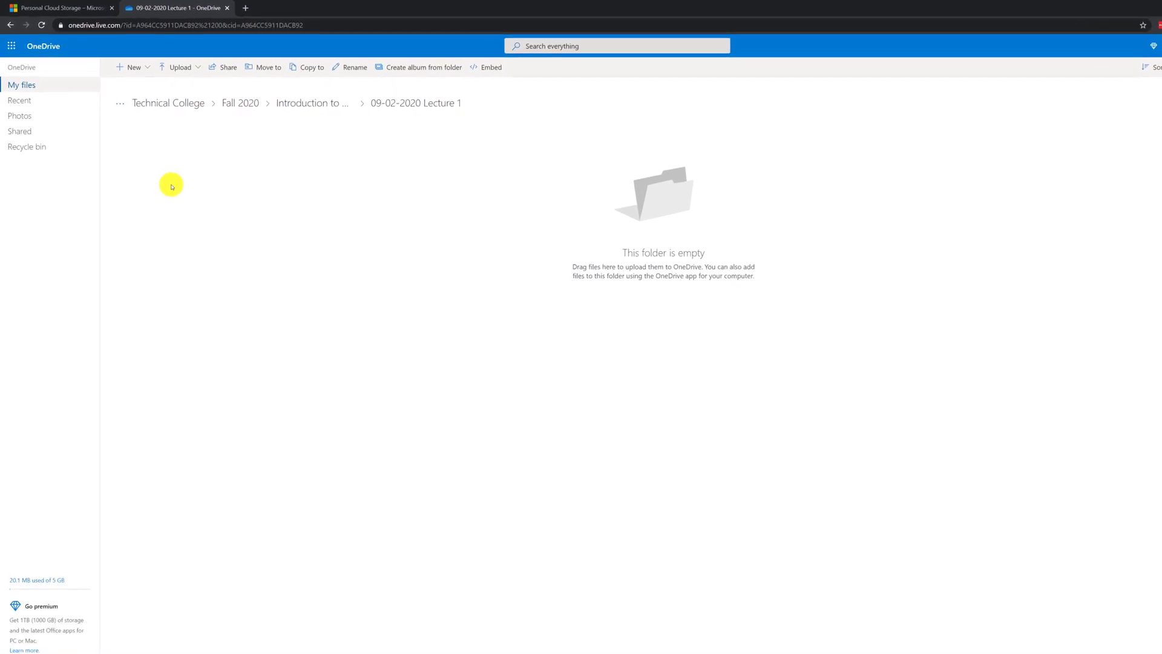
pyautogui.click(148, 68)
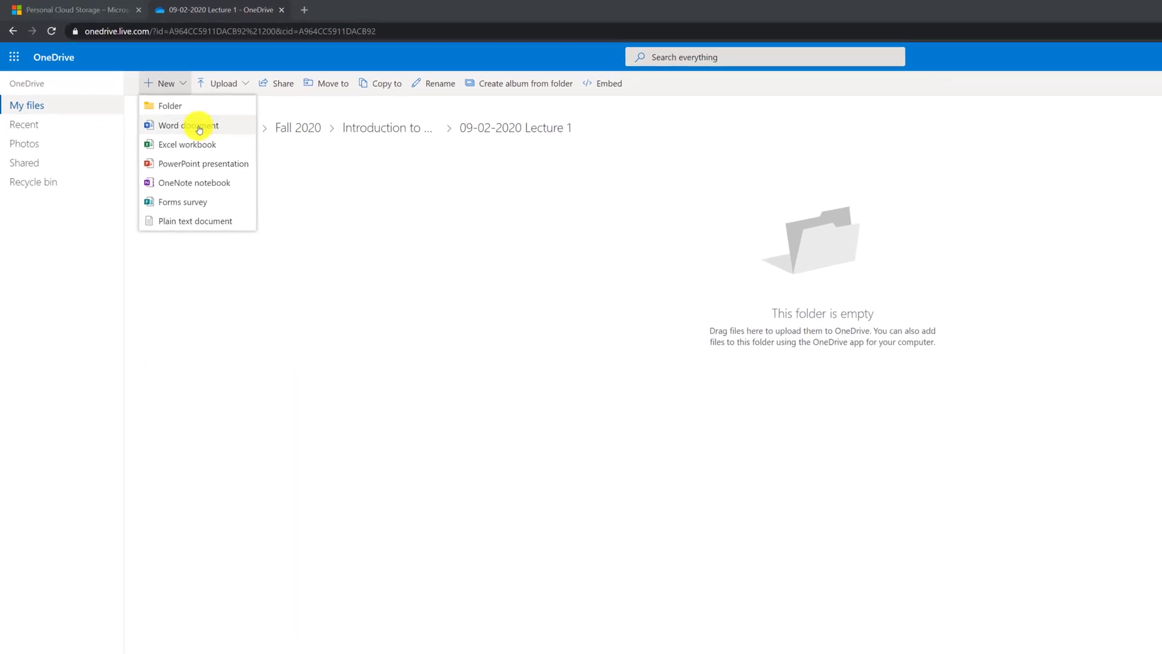
pyautogui.click(199, 127)
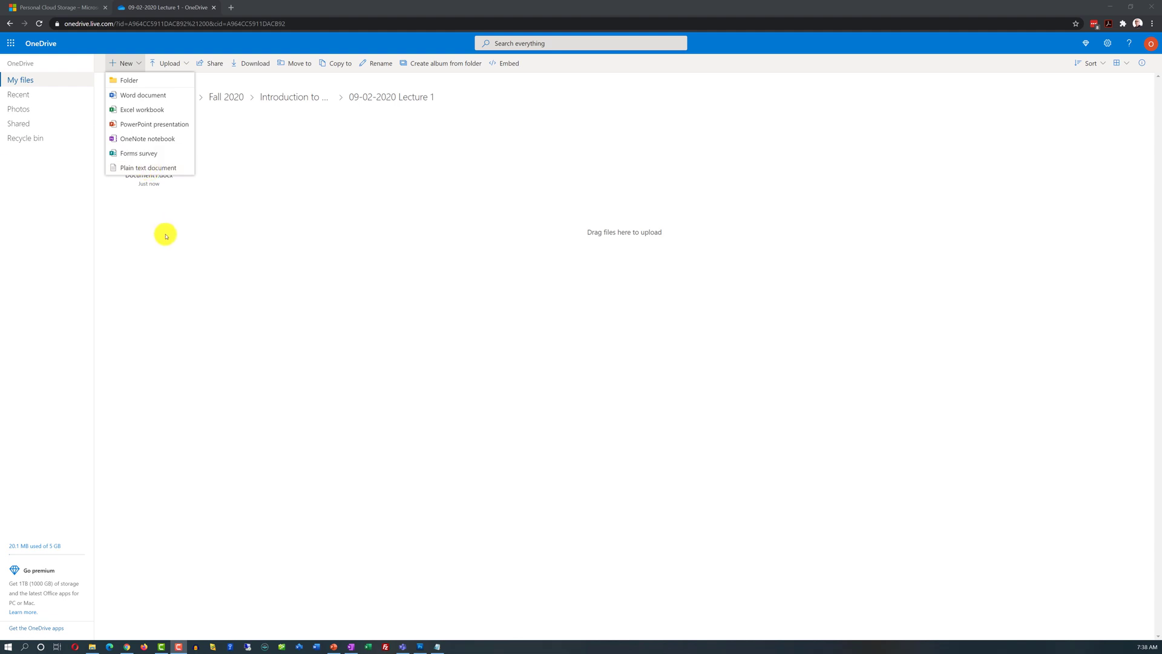
pyautogui.click(200, 248)
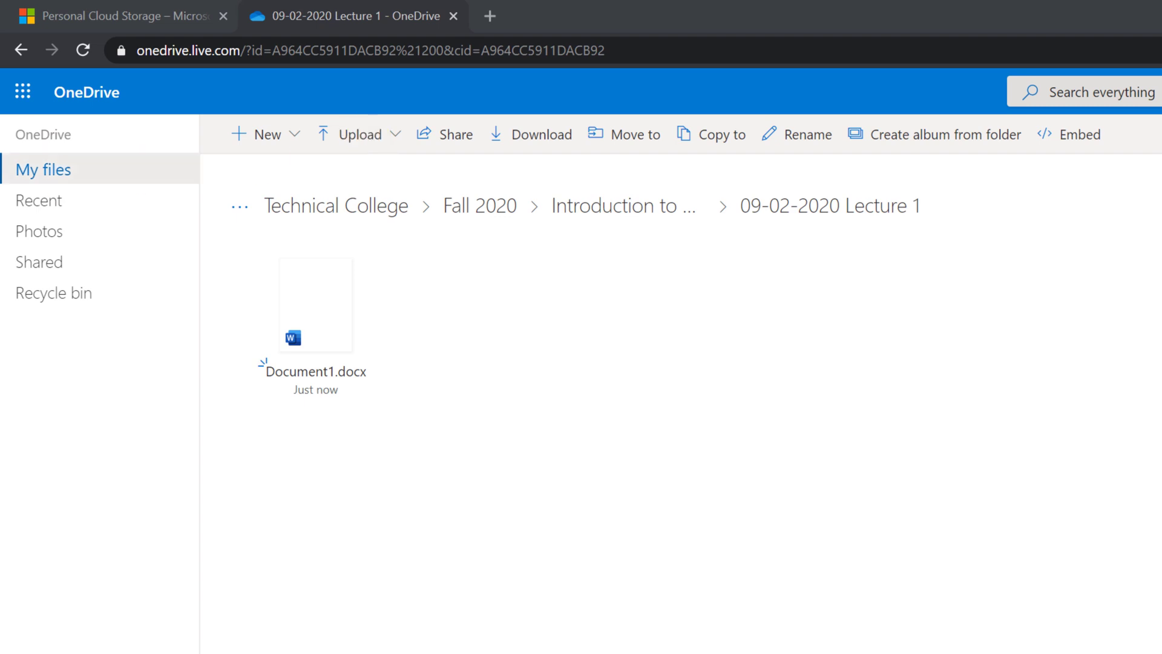
pyautogui.click(366, 139)
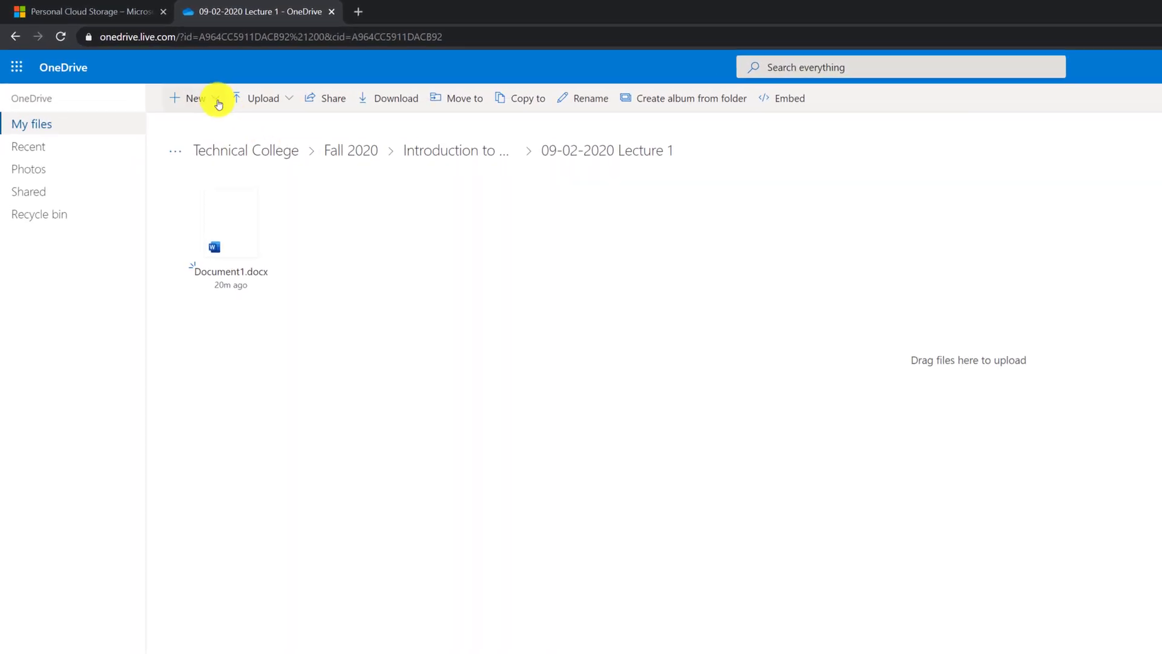
# Step: Create a new Word document and name it 'How to Protect Animals on the planet'
pyautogui.click(227, 109)
pyautogui.click(233, 156)
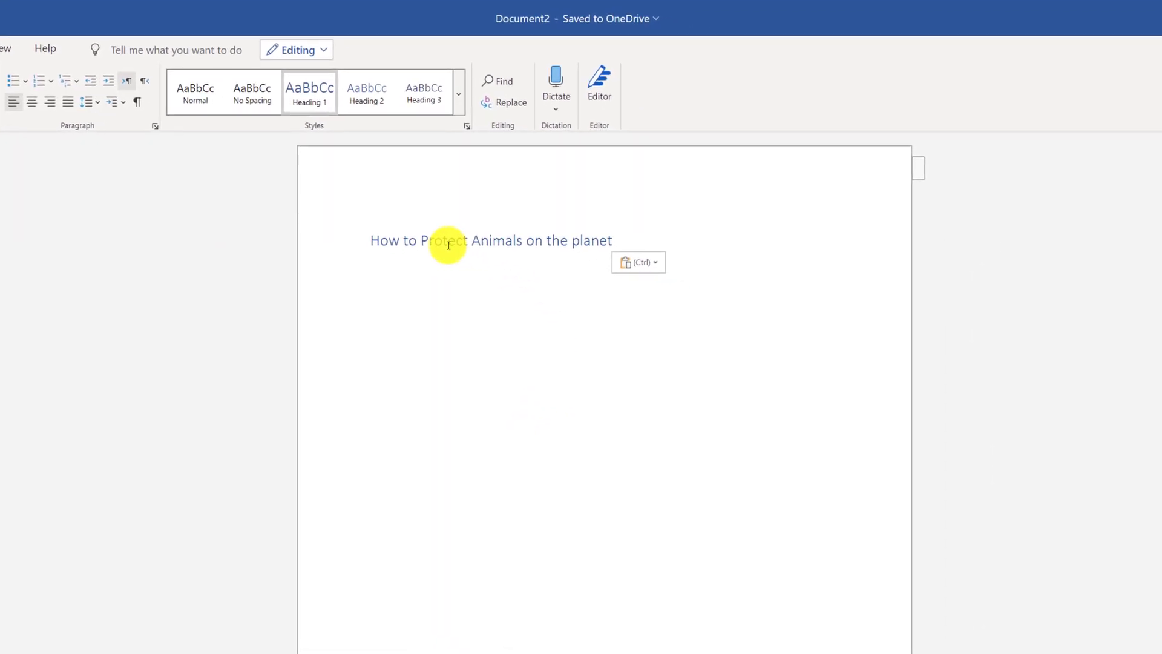
pyautogui.click(522, 18)
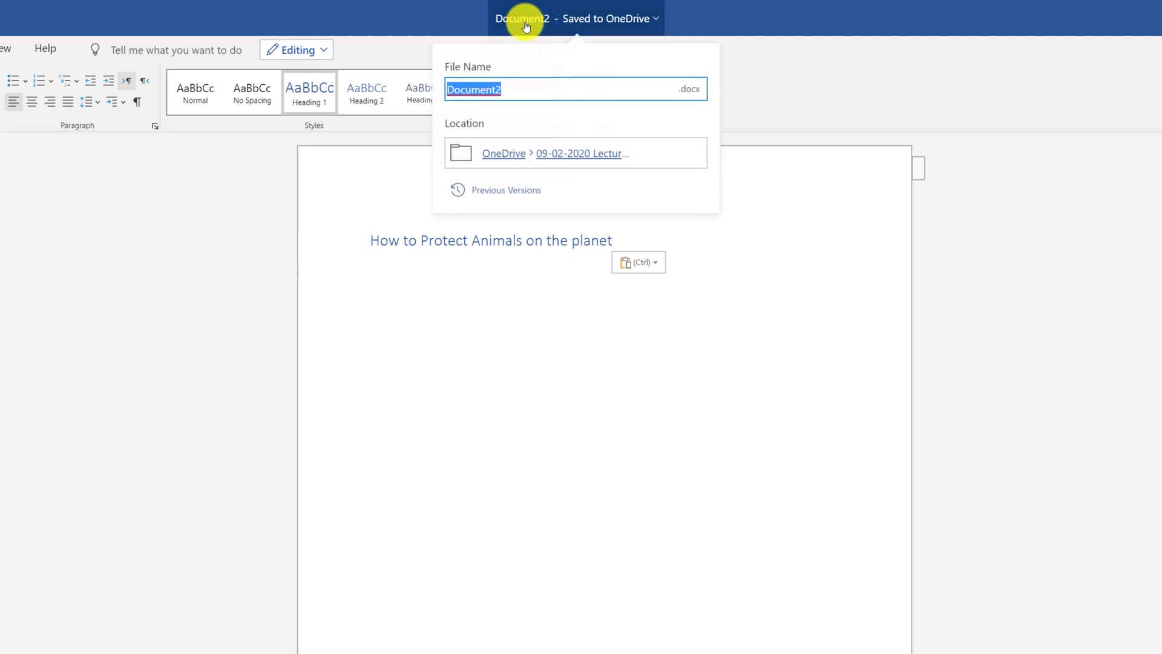
pyautogui.write('How to Protect Animals on the planet')
pyautogui.press('Return')
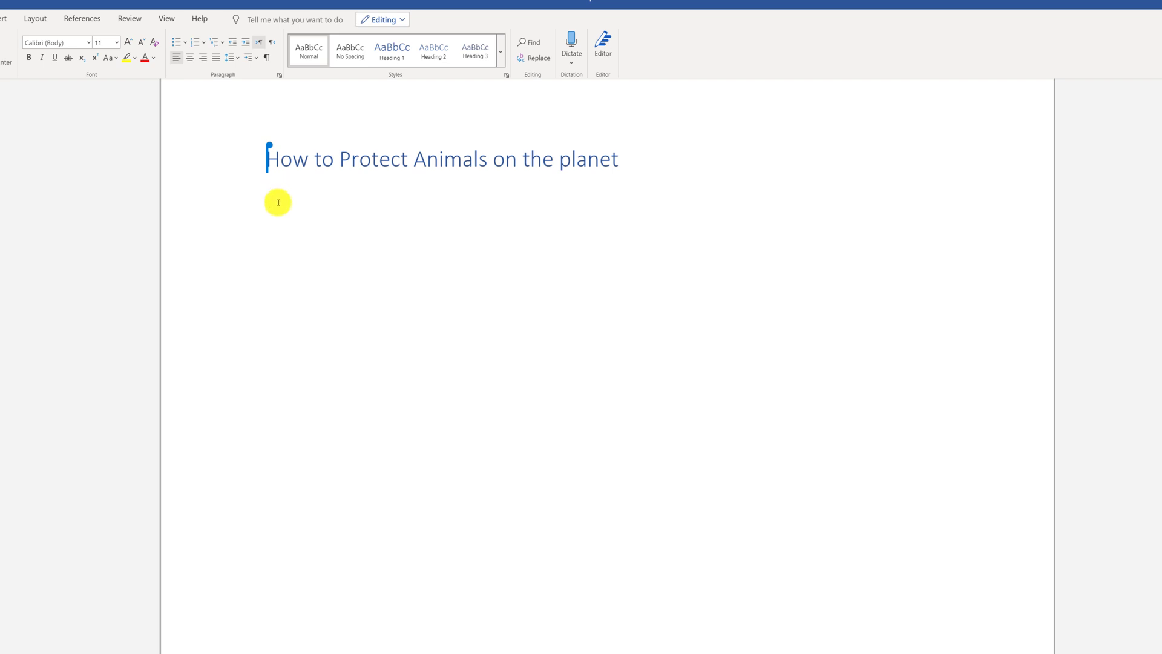
# Step: Paste the footprint and volunteering paragraphs below the heading and move the cursor into the second
pyautogui.write('Reduce your personal footprint on the planet. Drive less, walk and exercise more.  Support better public transport, use biodegradable products and eat whole food from your farmers market.')
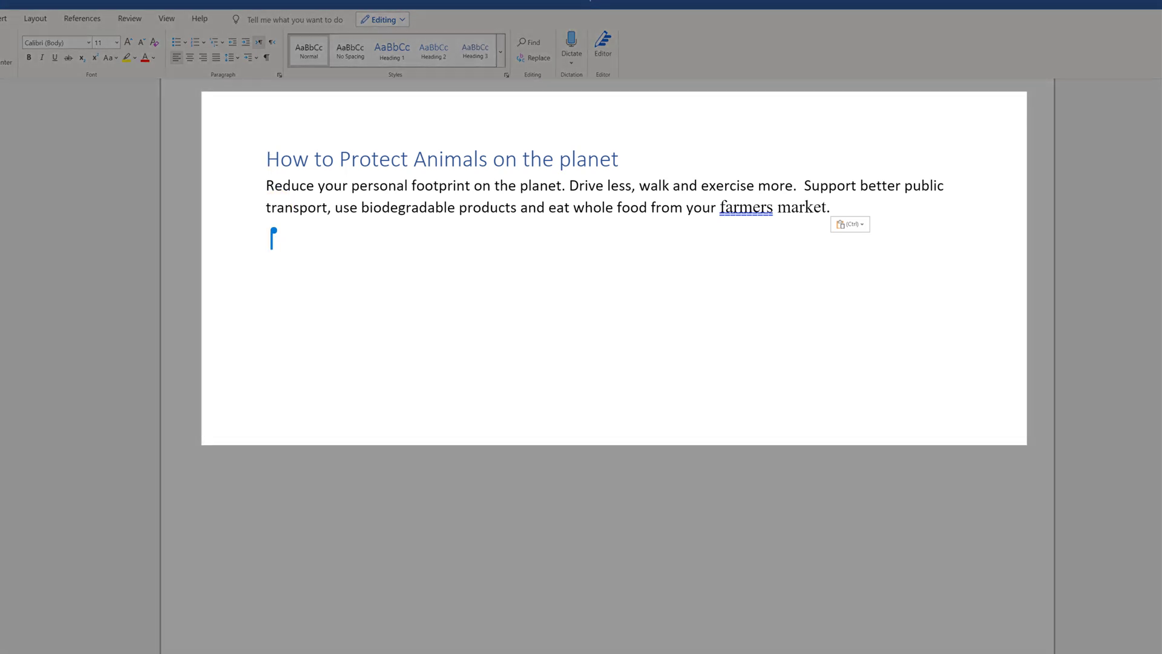
pyautogui.write('Volunteer your time to protect the wildlife in your area. Wildlife refuges, parks, and other places are often underfunded and desperate for help. Volunteering at one of these places to protect the animals might mean just educating visitors, or picking up litter.')
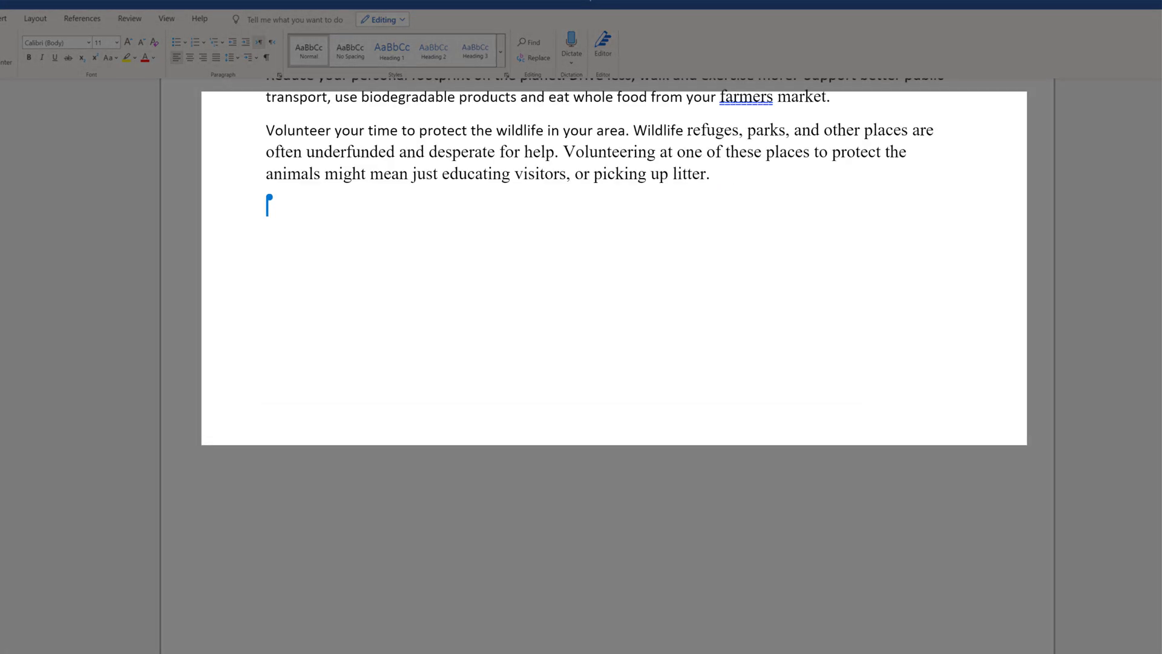
pyautogui.scroll(1, 544, 248)
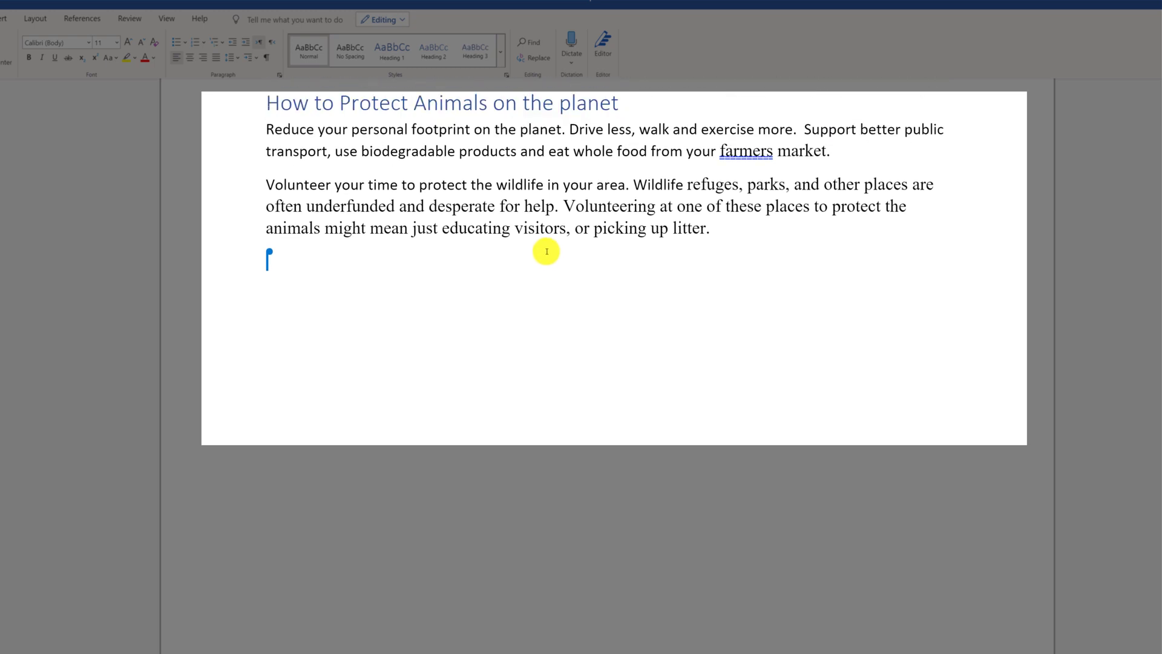
pyautogui.click(295, 185)
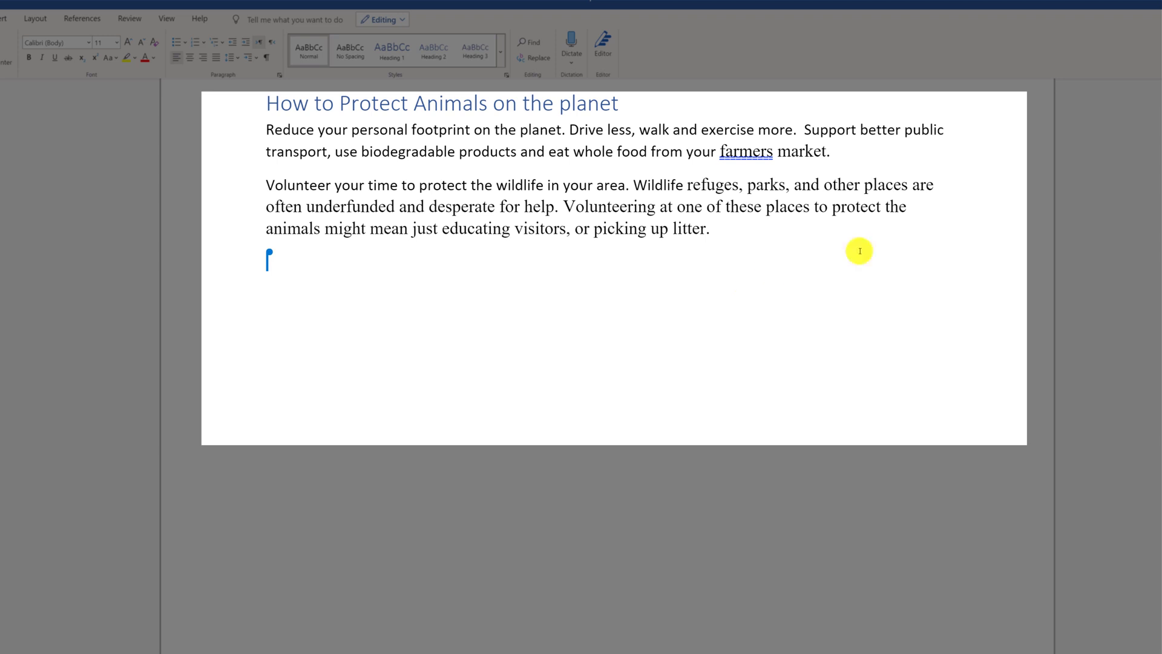
pyautogui.press('Down')
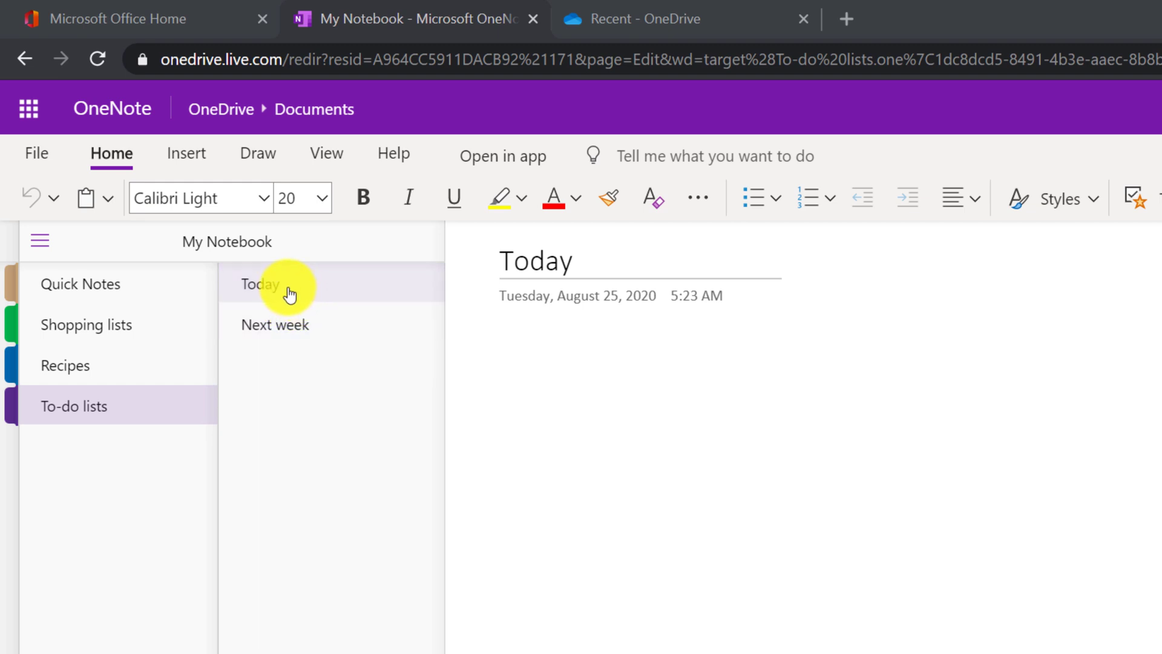
# Step: Browse Recipes and Shopping lists, then add two Quick Notes pages and open the contractor page
pyautogui.click(83, 371)
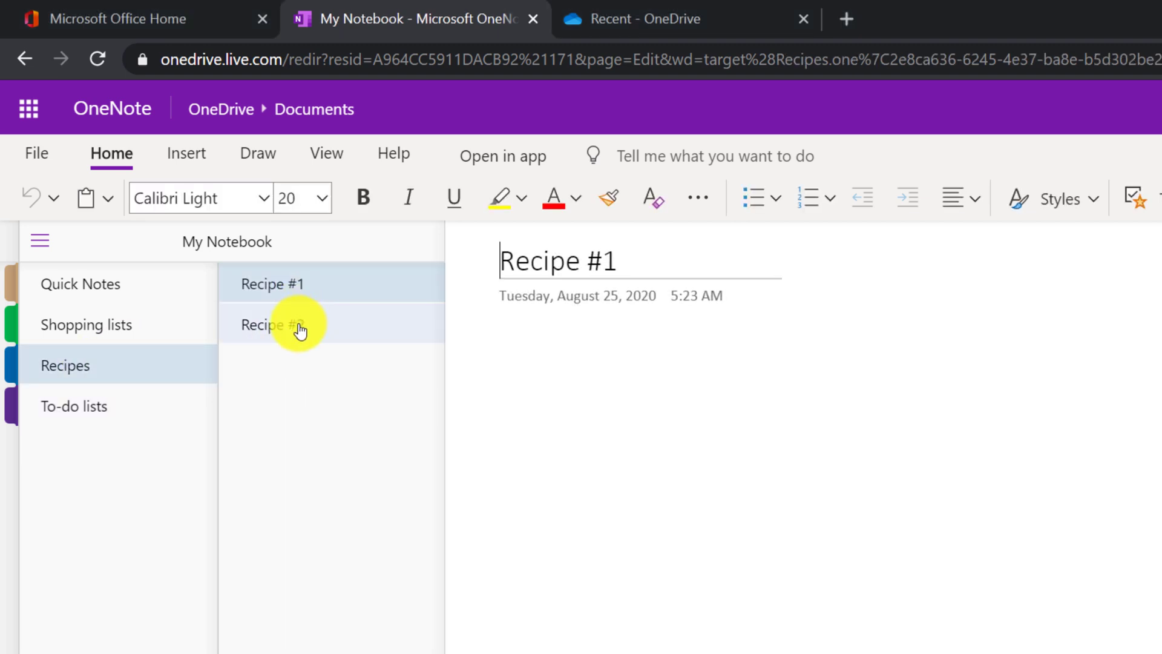
pyautogui.click(106, 333)
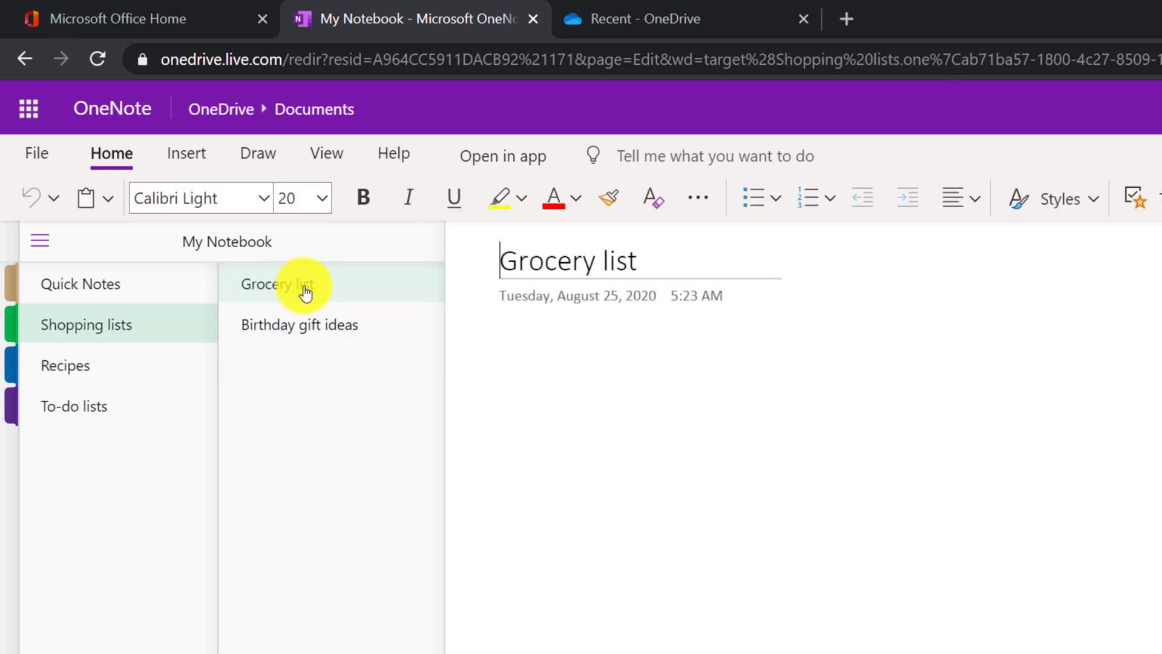
pyautogui.click(78, 285)
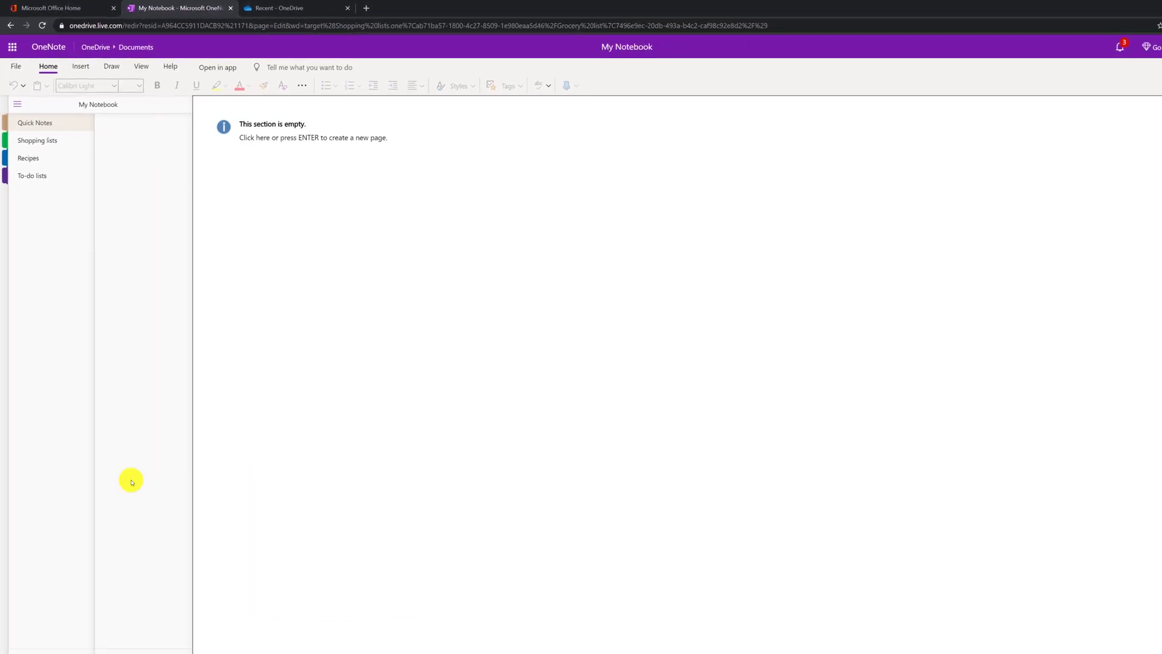
pyautogui.click(104, 610)
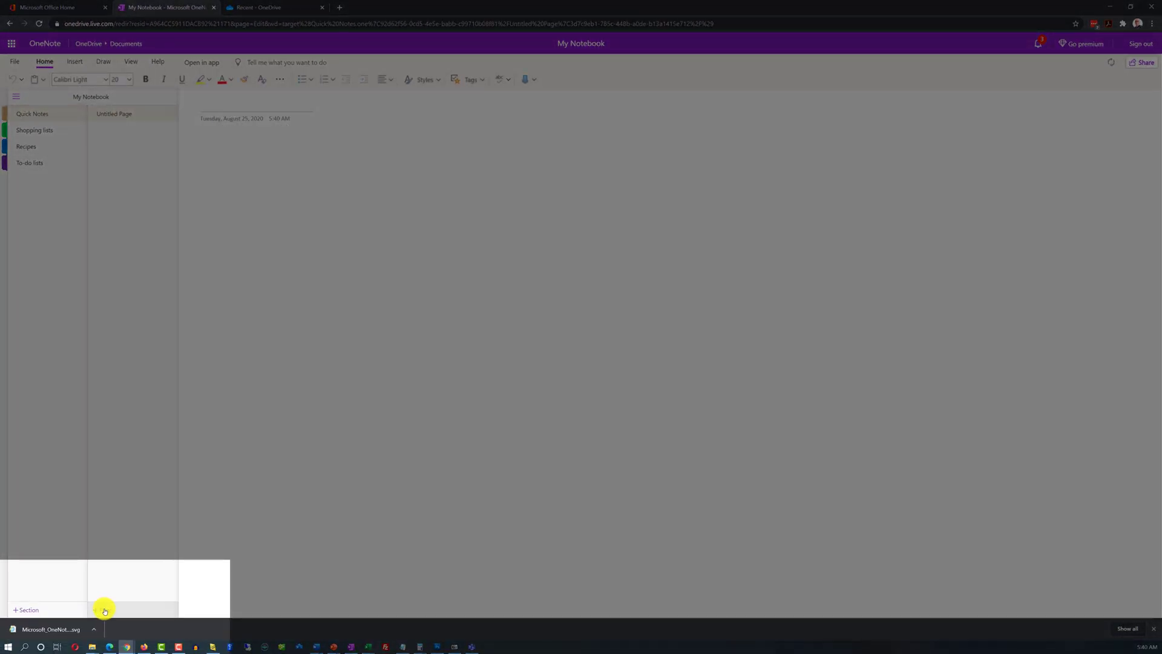
pyautogui.click(104, 610)
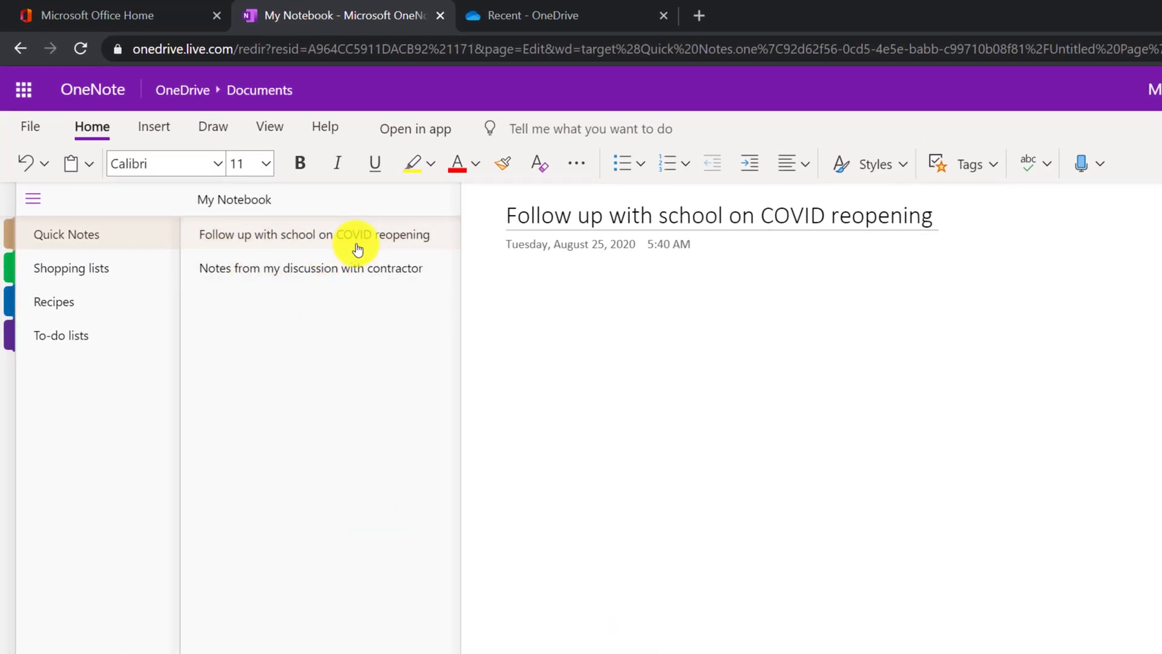
pyautogui.click(260, 273)
pyautogui.click(554, 311)
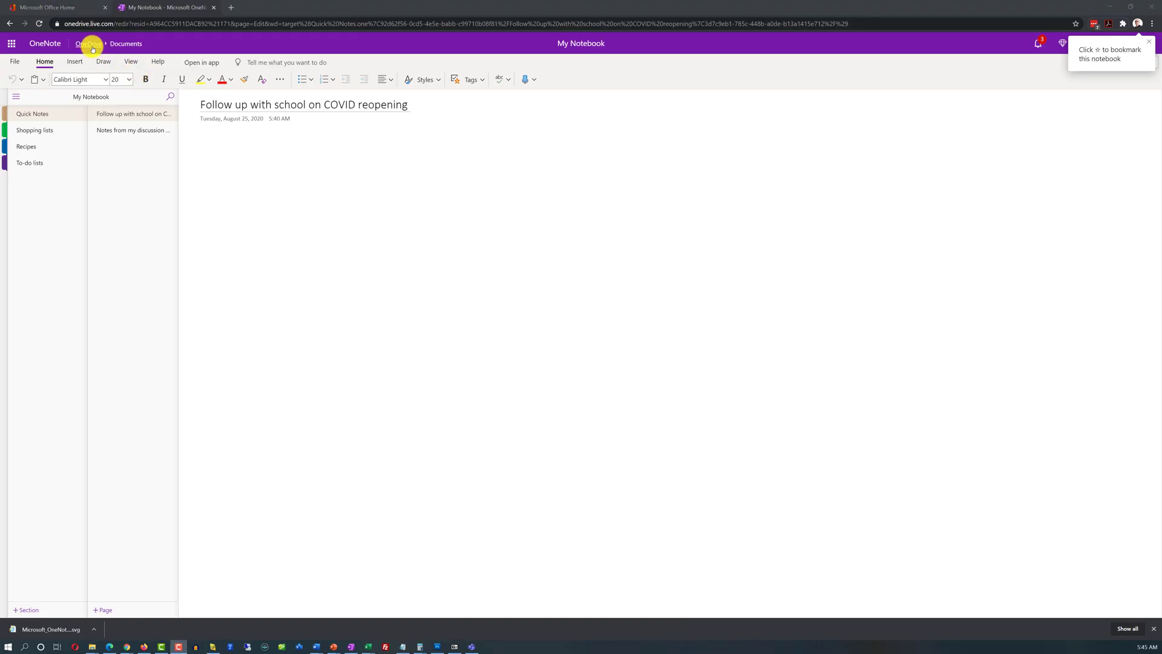
pyautogui.click(90, 46)
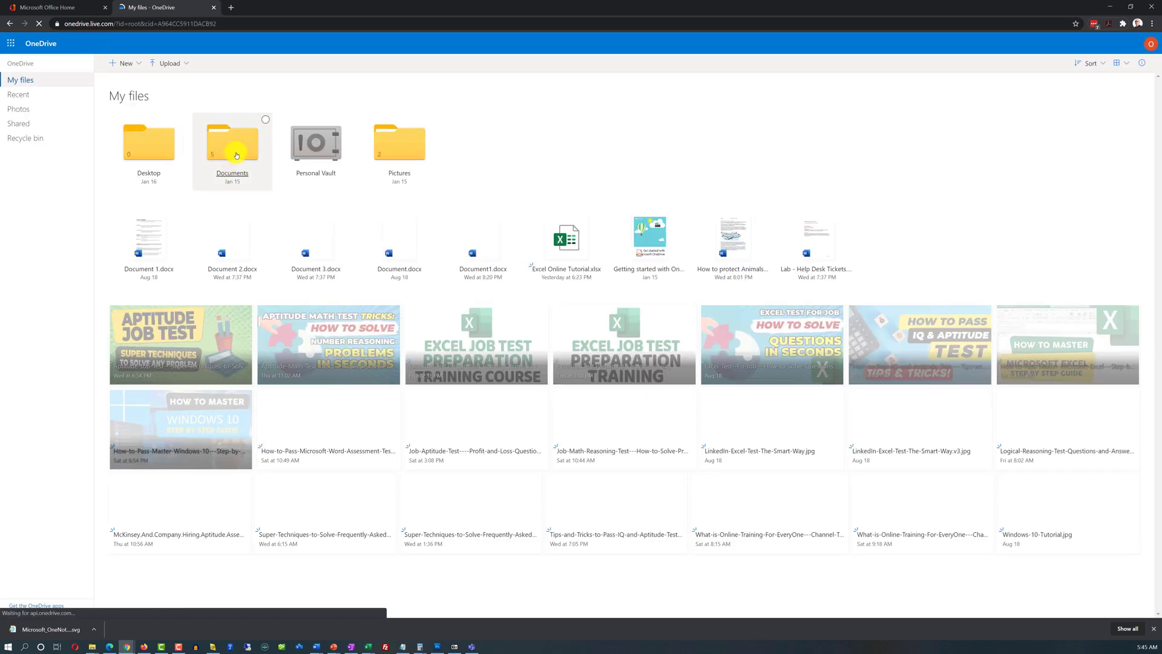
# Step: In Documents, share My Notebook by link and enter the recipient's e-mail address
pyautogui.click(236, 155)
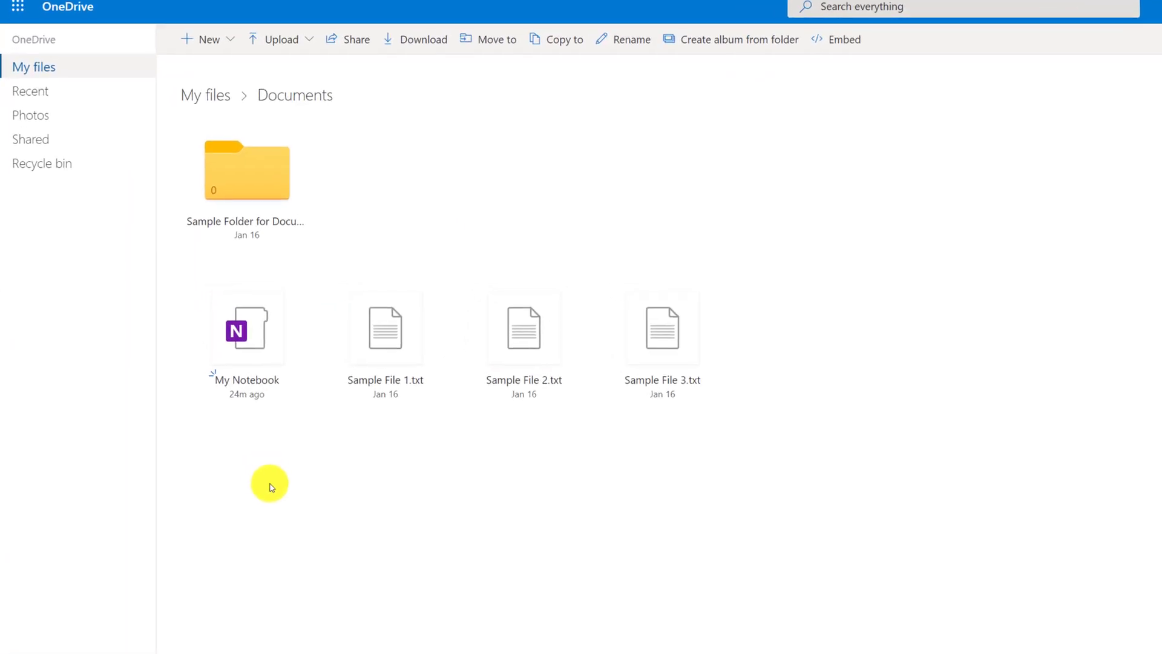
pyautogui.rightClick(244, 322)
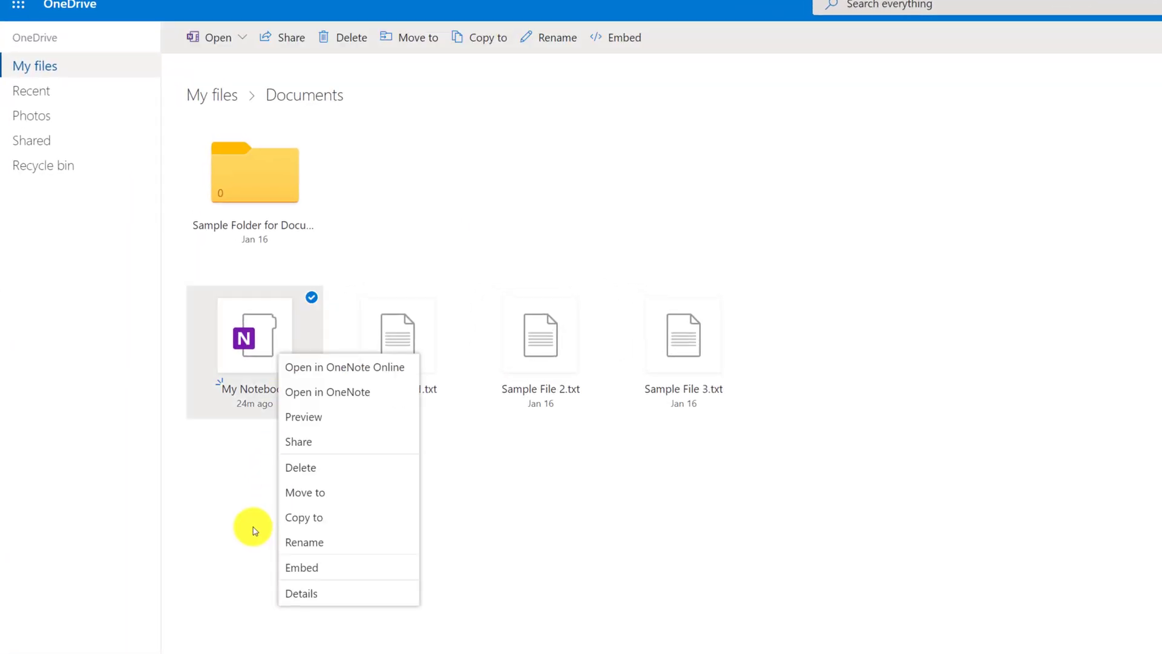
pyautogui.click(306, 444)
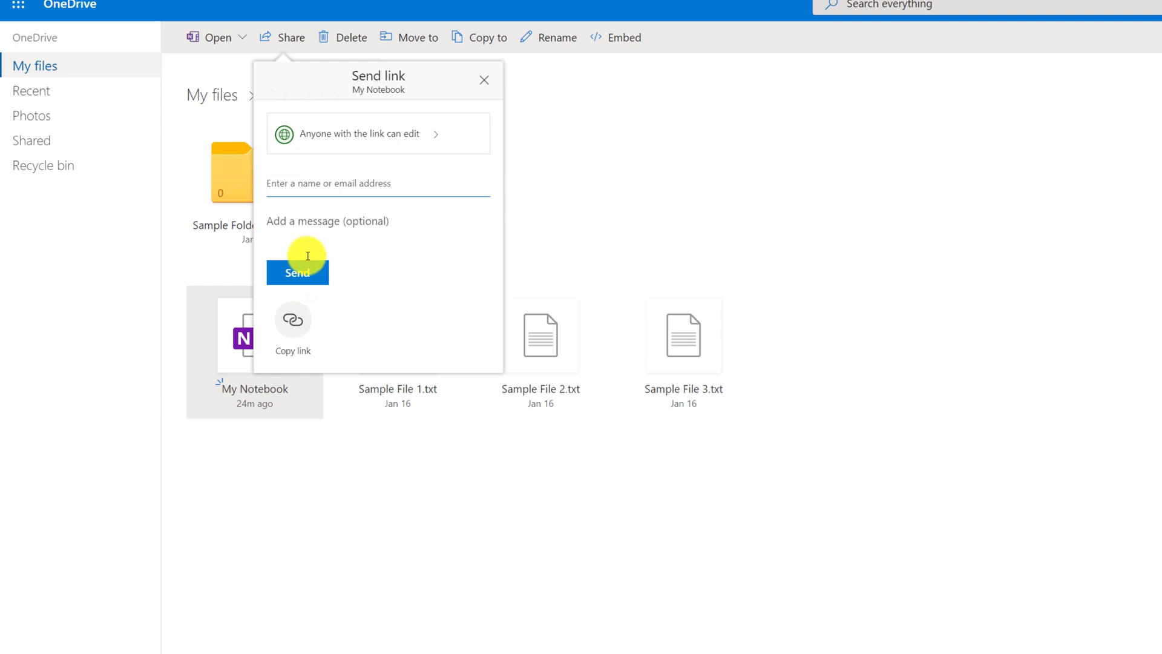
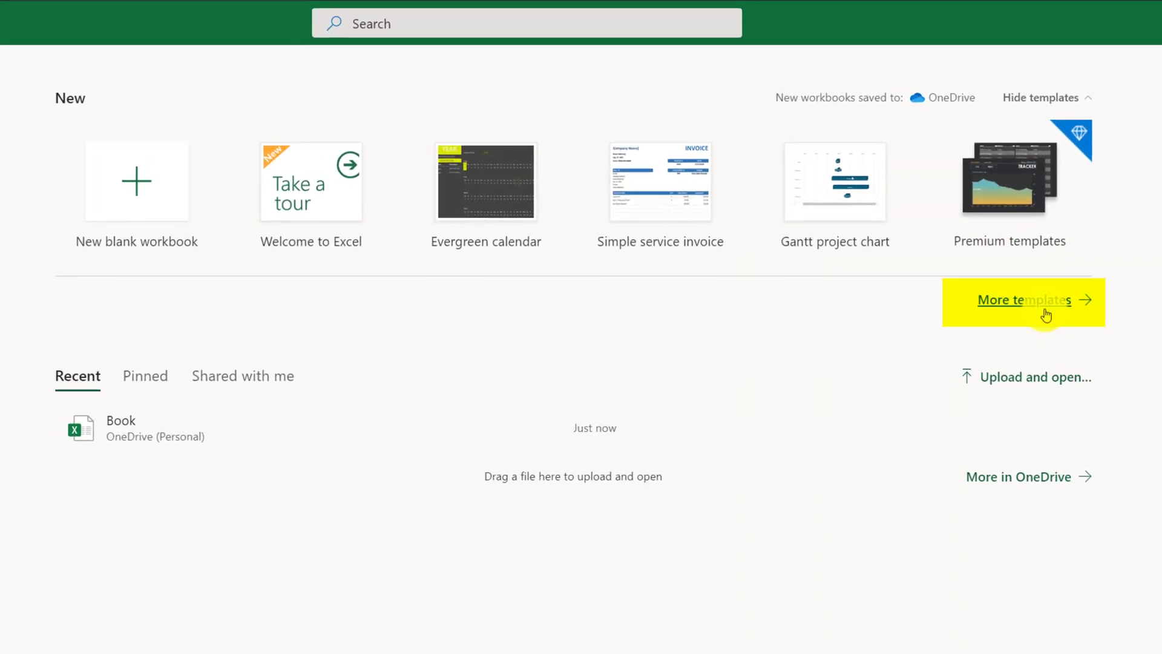
# Step: Browse the Excel templates, preview one and view the full template collection
pyautogui.click(1047, 314)
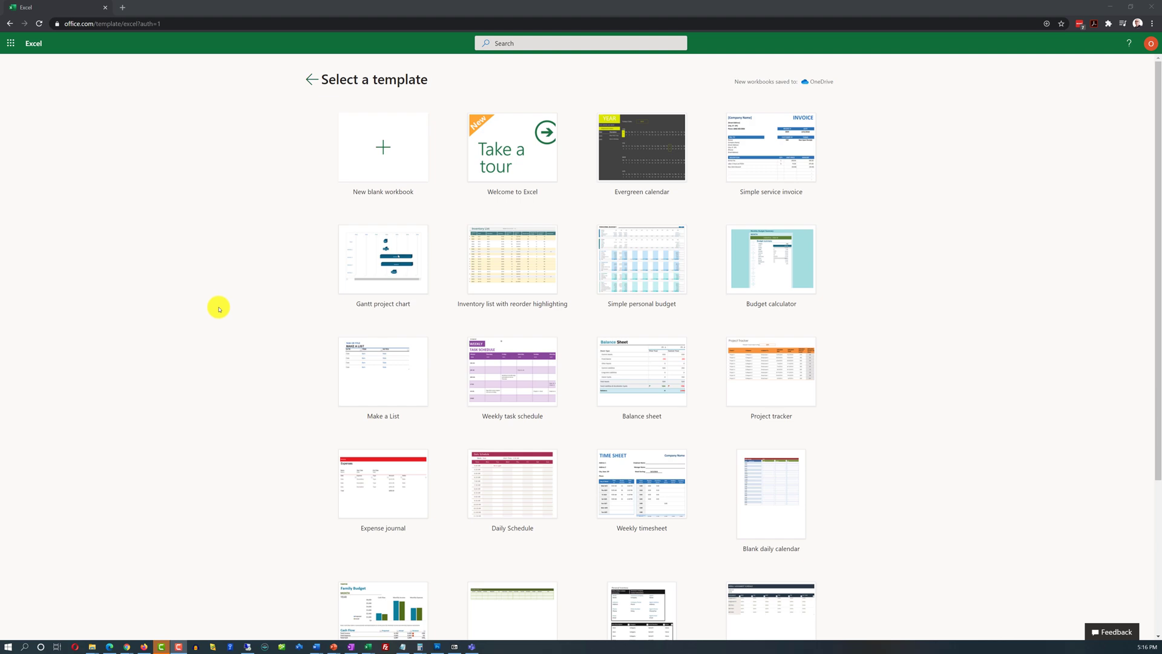
pyautogui.click(781, 204)
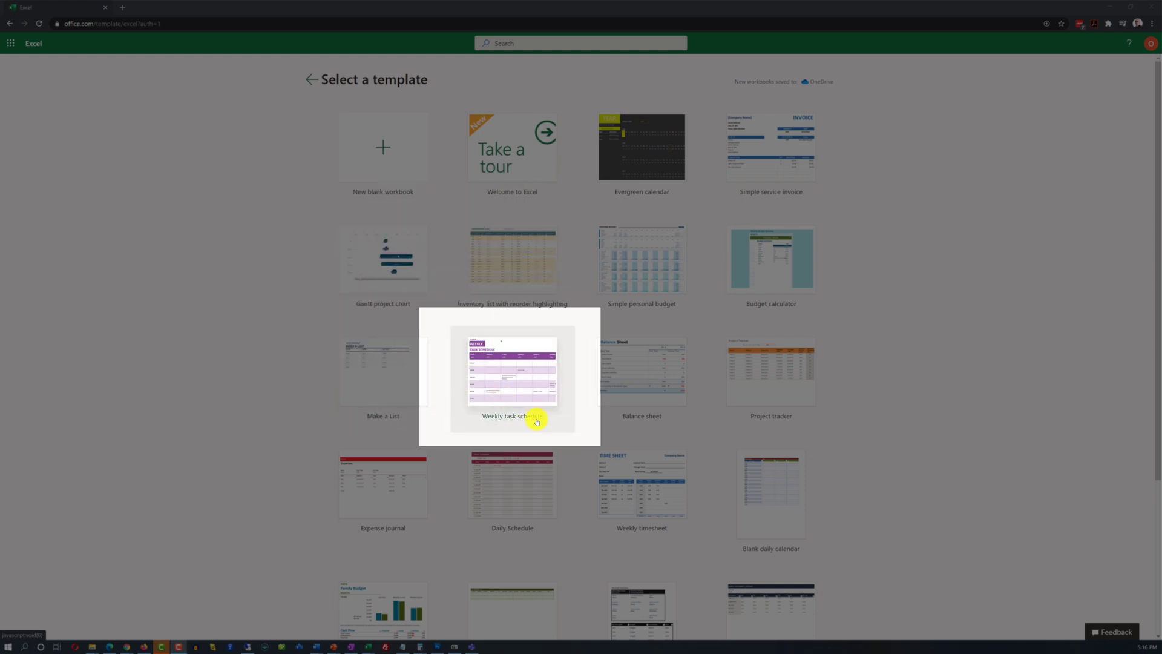
pyautogui.scroll(-2, 544, 470)
pyautogui.scroll(-2, 544, 468)
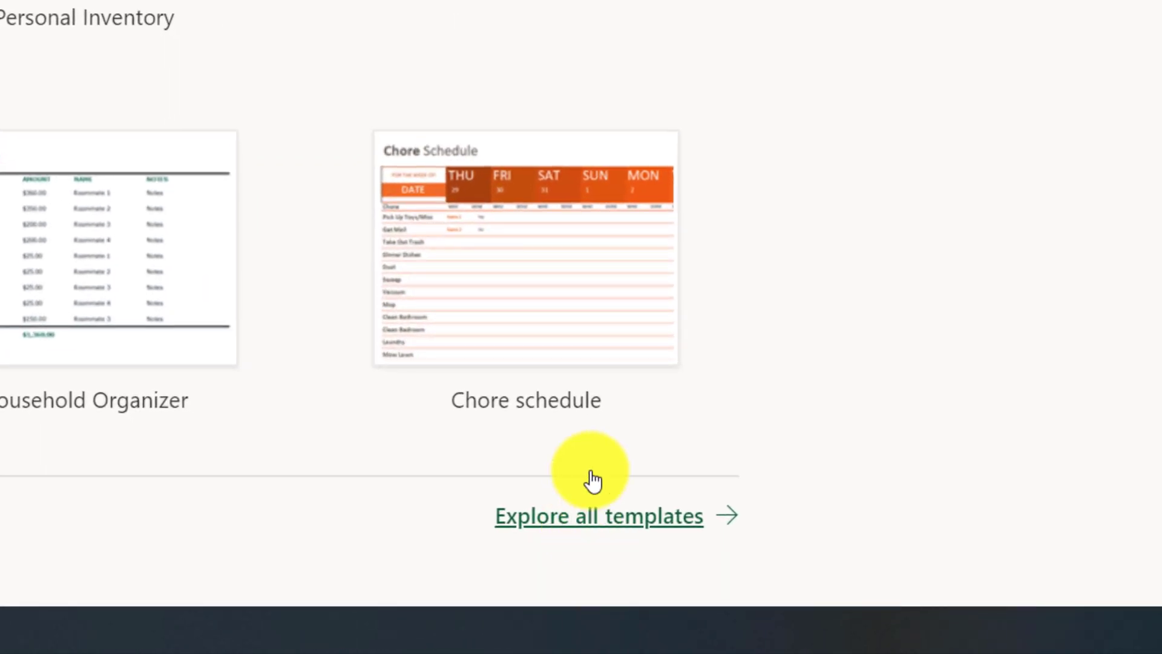
pyautogui.click(606, 528)
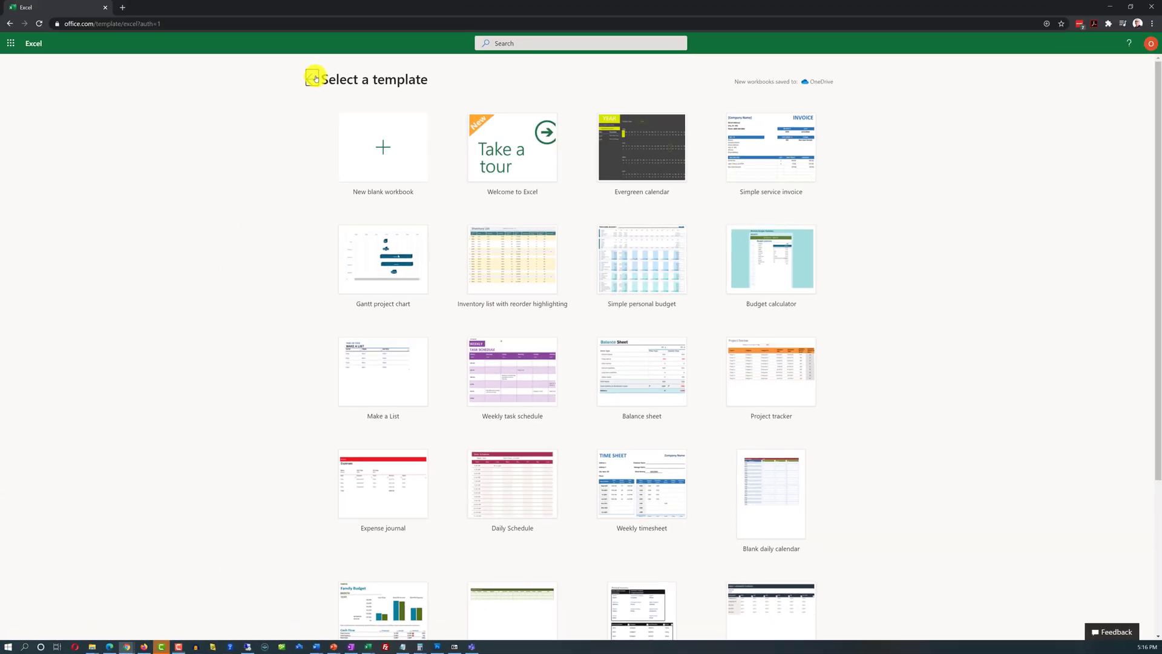
pyautogui.click(316, 76)
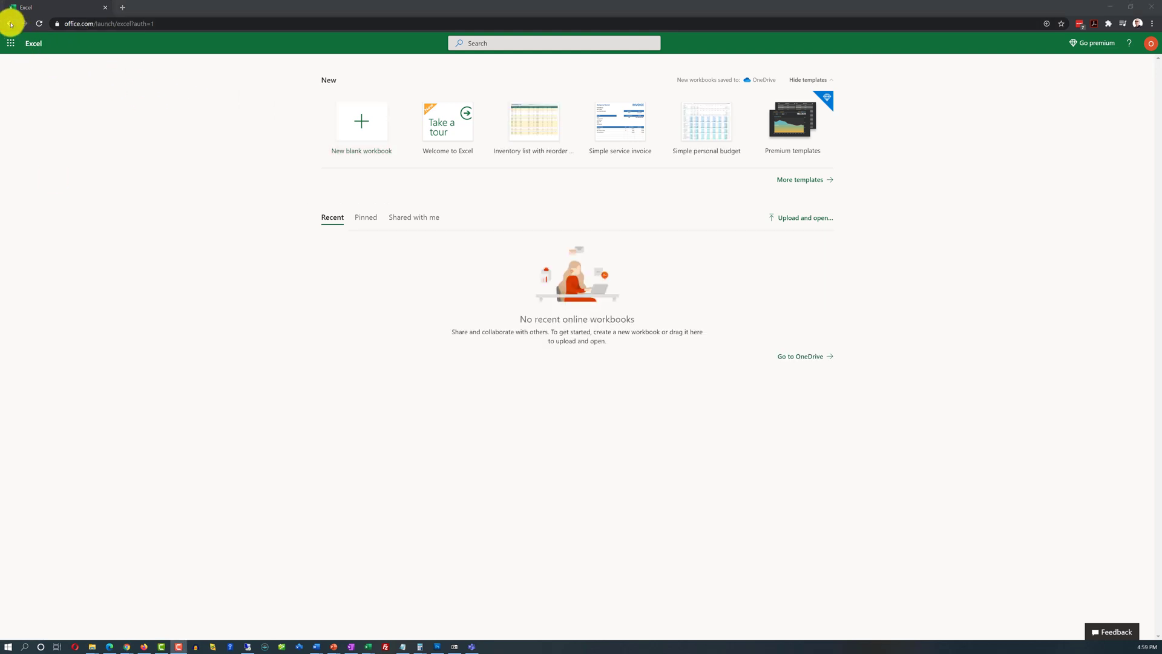
# Step: From Office Home, create a new blank Excel spreadsheet via Start new
pyautogui.click(10, 24)
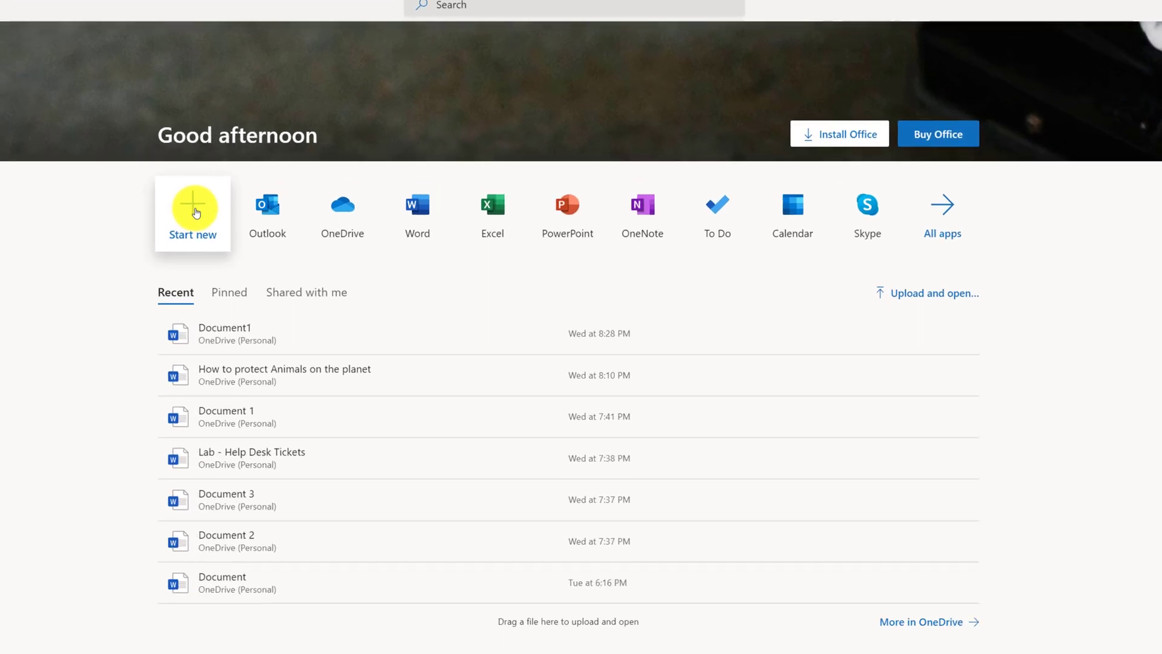
pyautogui.click(233, 201)
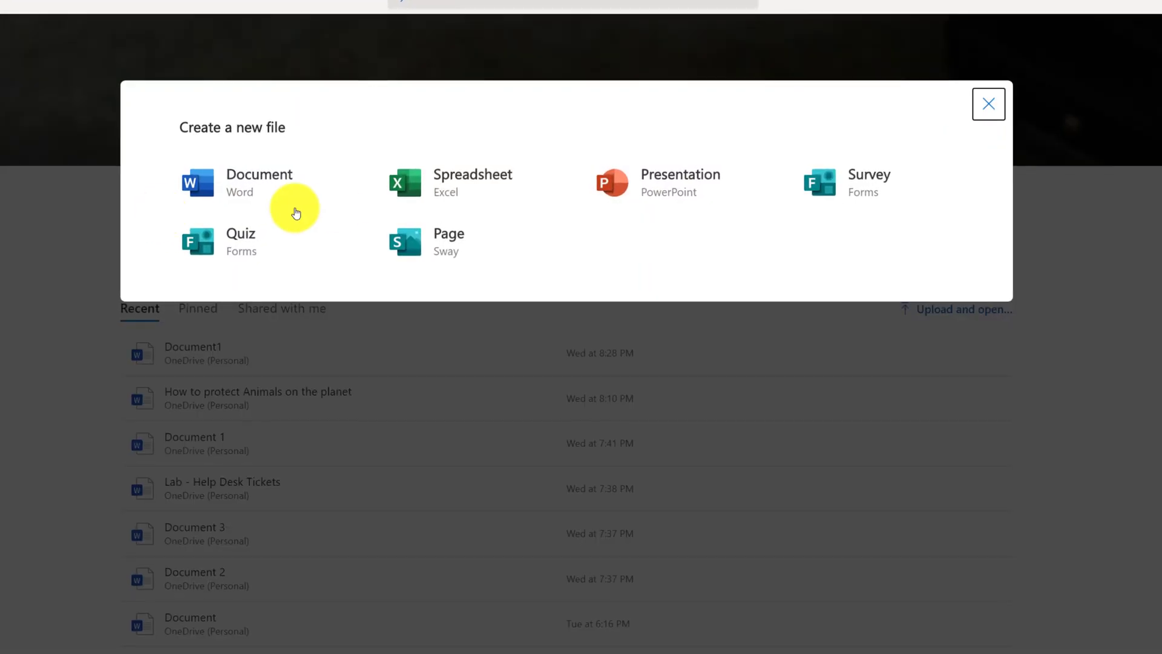
pyautogui.click(470, 187)
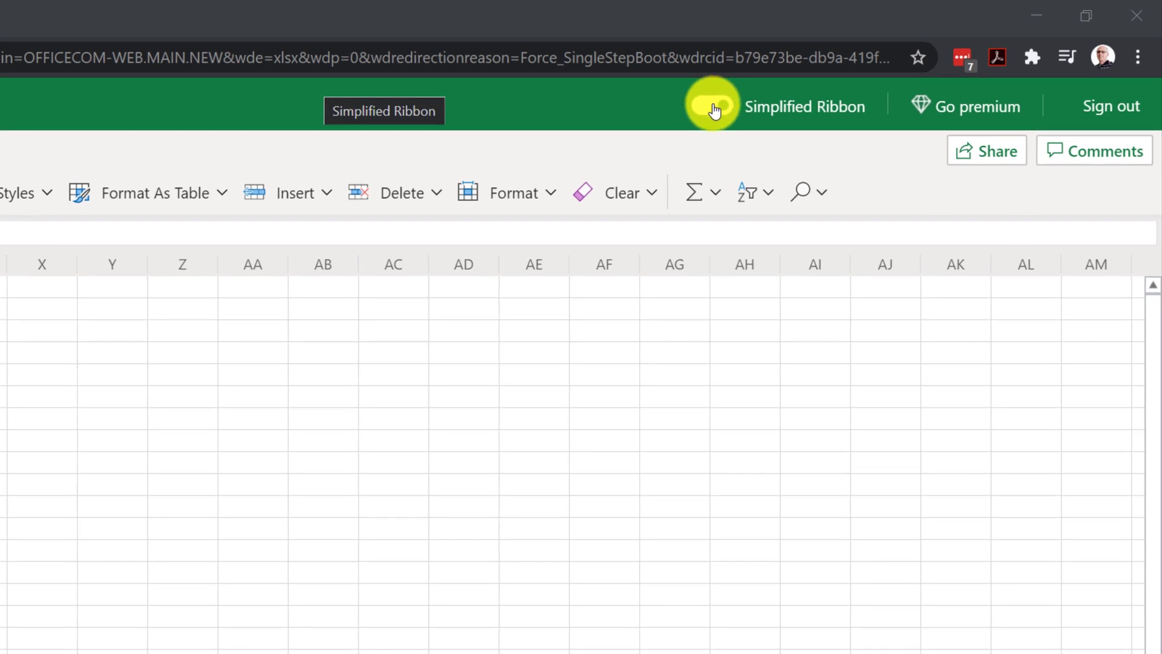
# Step: Switch off the Simplified Ribbon and look through the Insert, Formulas, Data and Home tabs
pyautogui.click(716, 109)
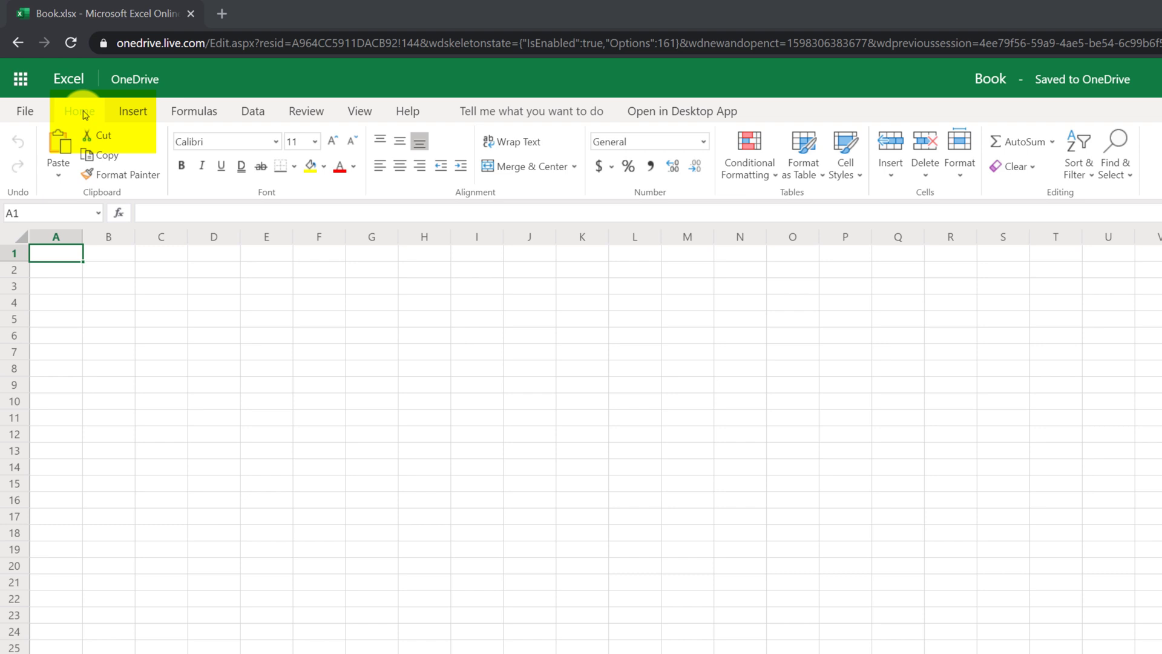
pyautogui.click(133, 112)
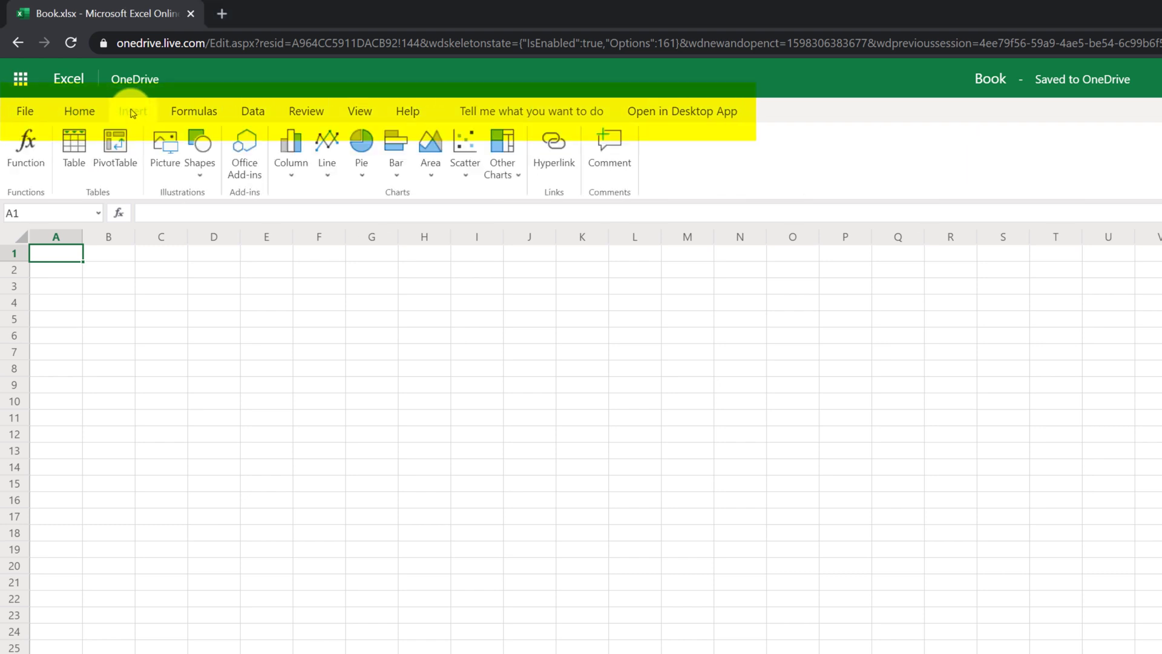
pyautogui.click(195, 112)
pyautogui.click(267, 113)
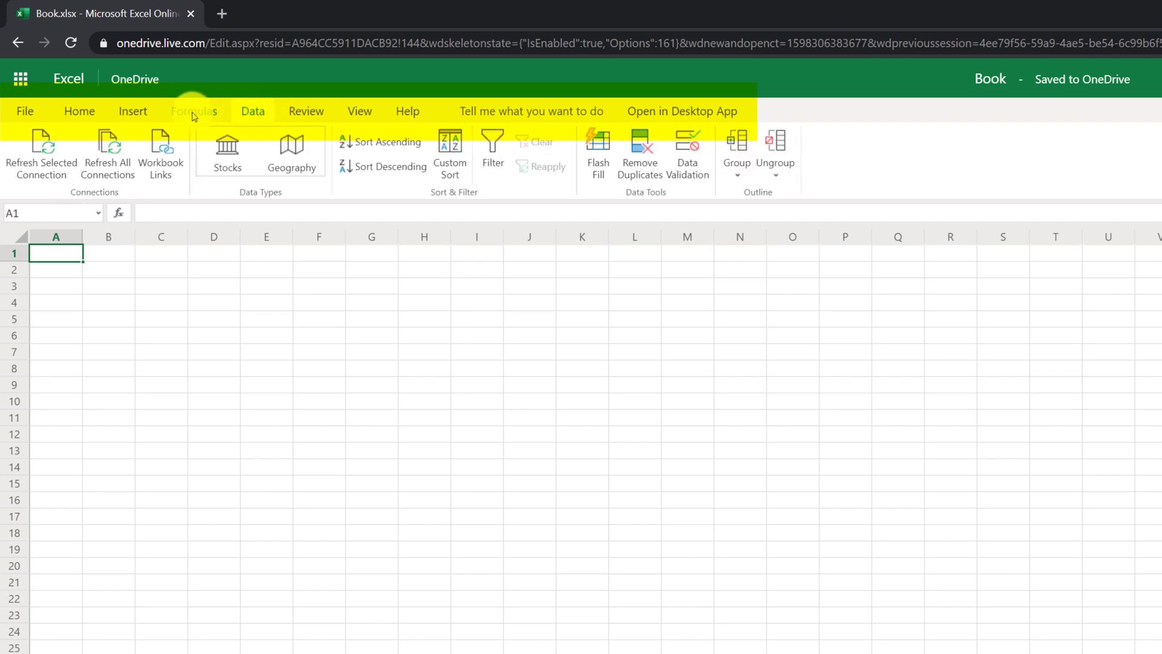
pyautogui.click(85, 114)
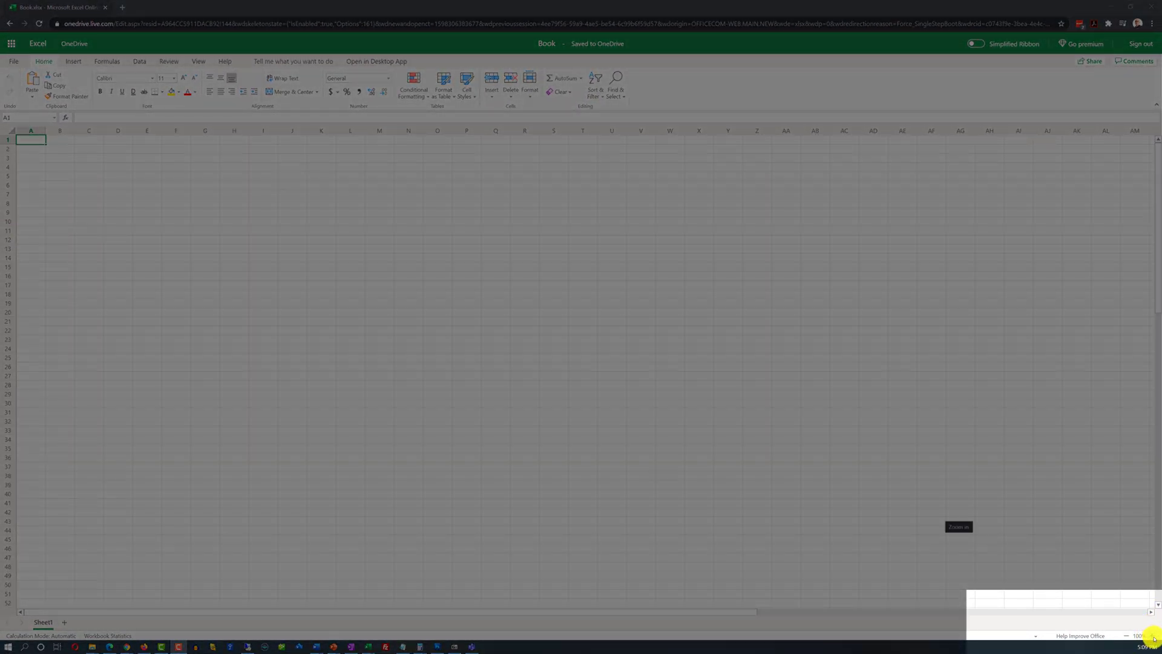
# Step: Zoom the empty sheet to 220% and check Workbook Statistics showing no data
pyautogui.click(1153, 636)
pyautogui.click(1153, 636)
pyautogui.click(1154, 636)
pyautogui.click(1154, 636)
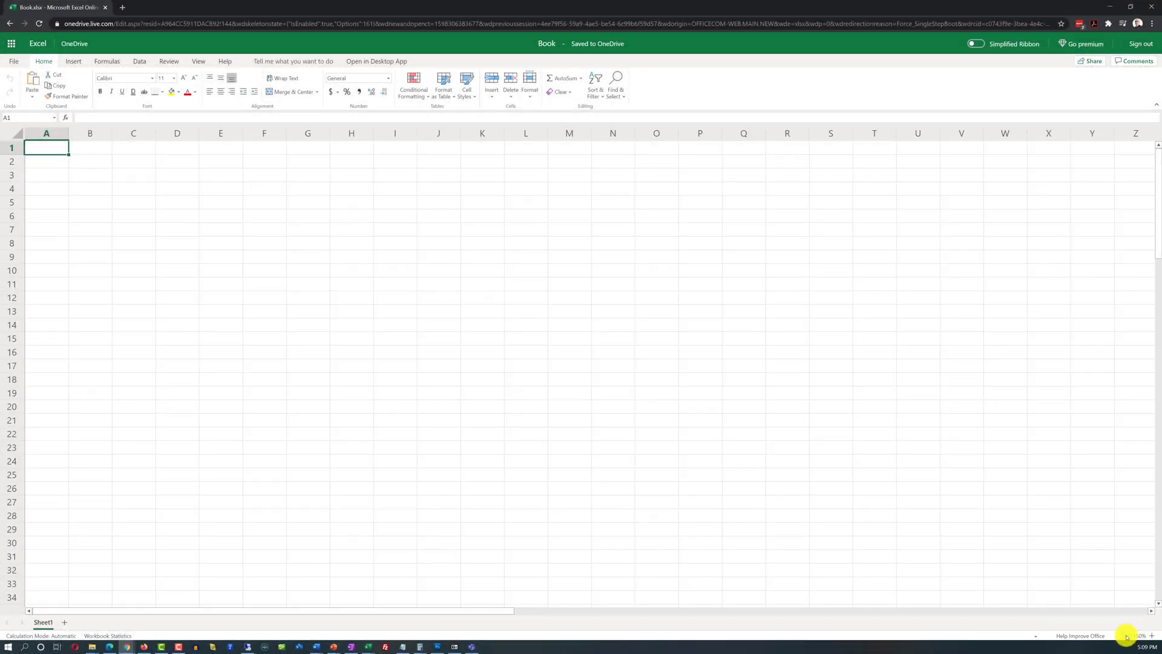
pyautogui.click(1127, 637)
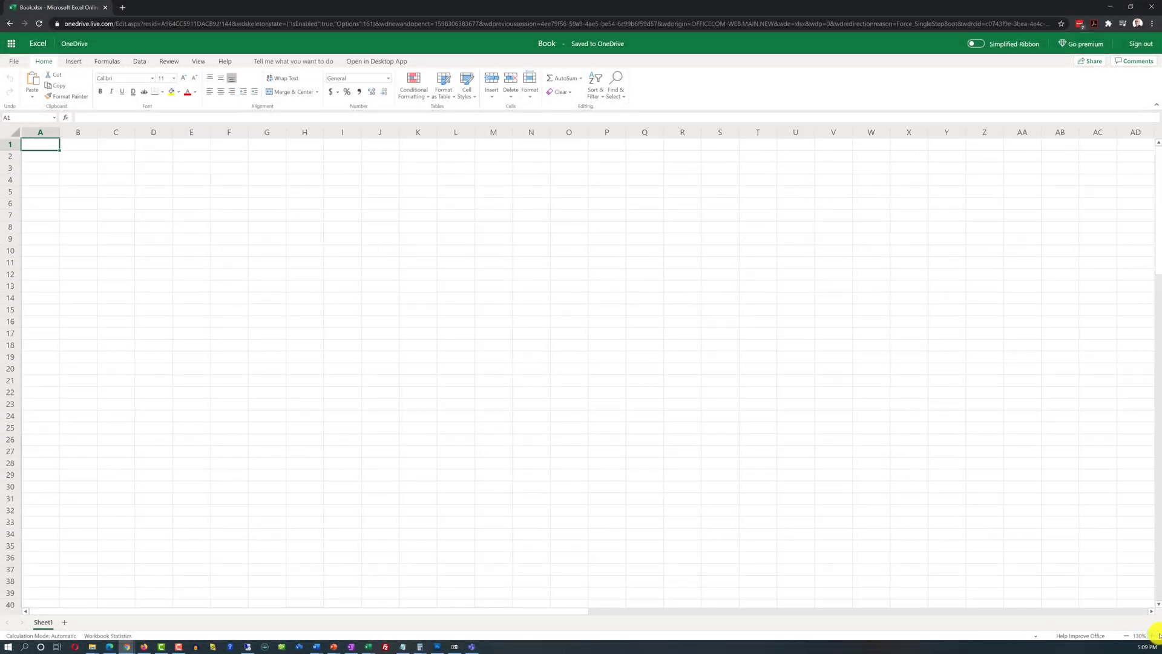
pyautogui.click(1153, 637)
pyautogui.click(1153, 638)
pyautogui.click(1153, 637)
pyautogui.click(1153, 637)
pyautogui.click(1153, 637)
pyautogui.click(1153, 637)
pyautogui.click(1152, 637)
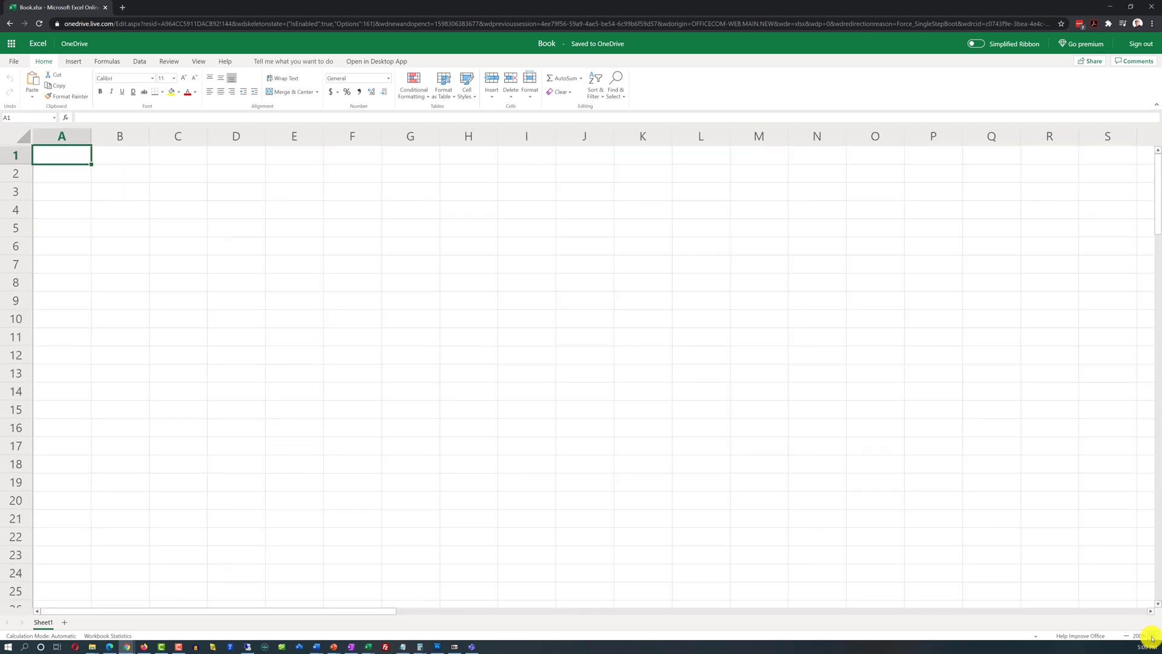
pyautogui.click(1153, 638)
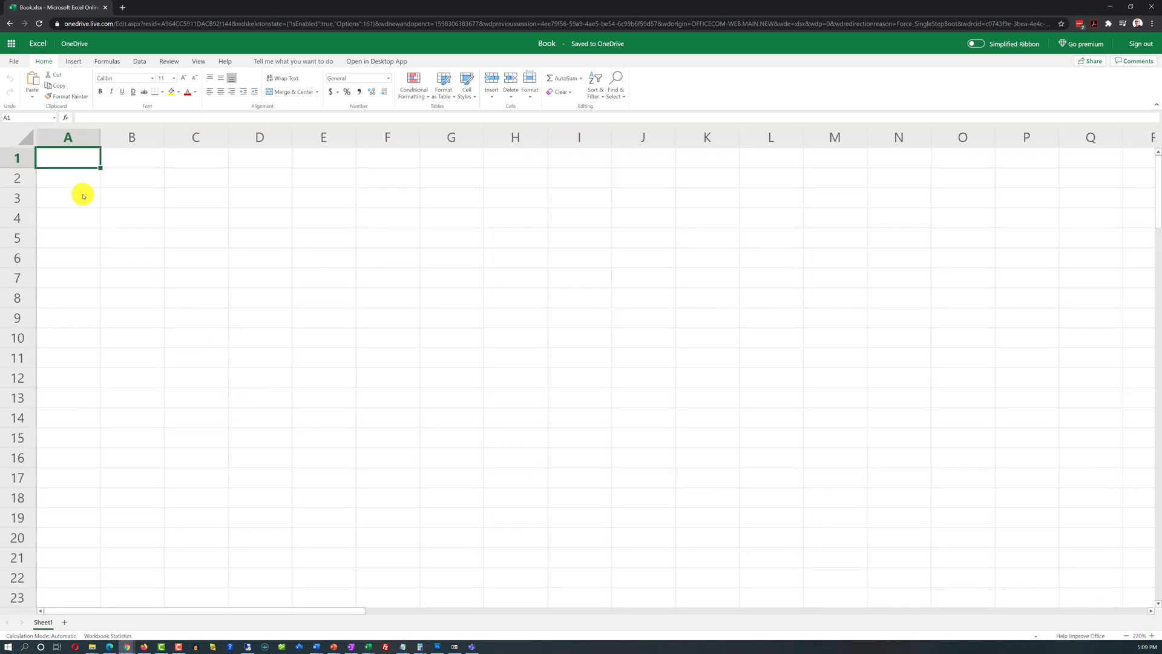
pyautogui.click(111, 636)
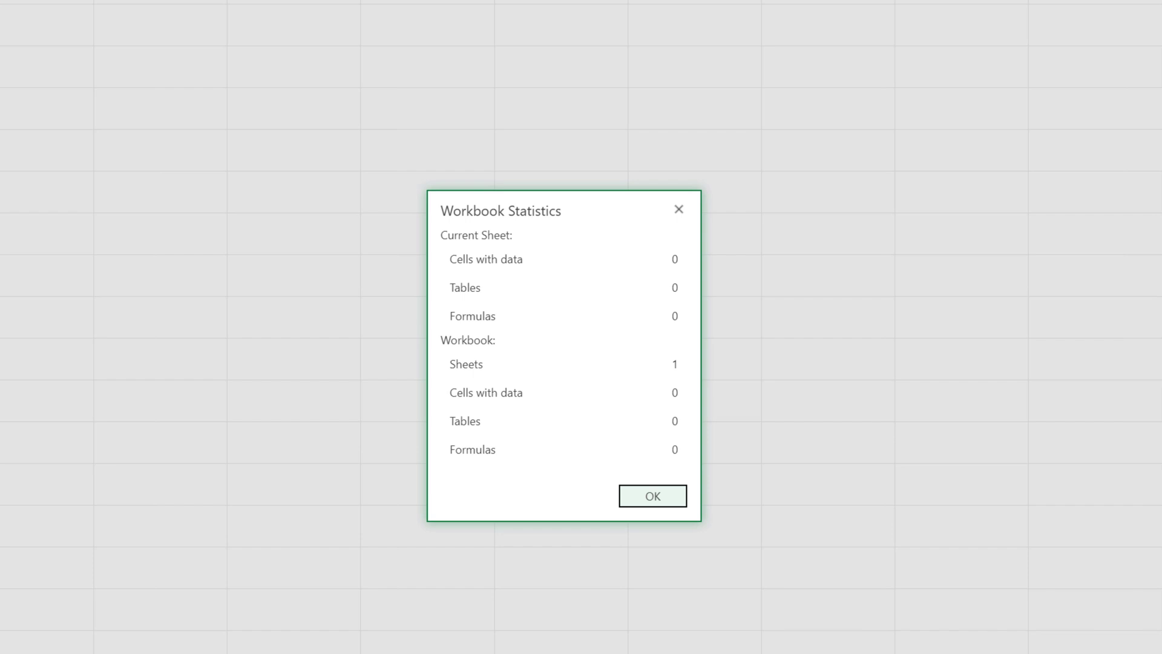
pyautogui.click(644, 500)
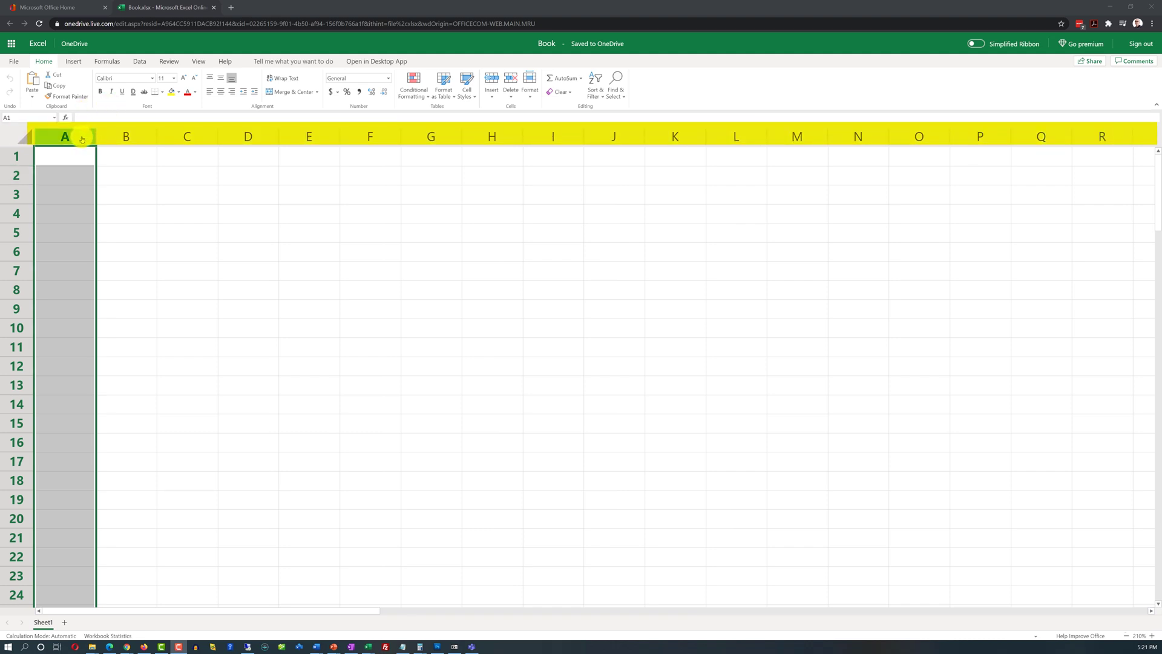
# Step: Select columns B through G in turn, then columns AB and AA further right
pyautogui.click(118, 137)
pyautogui.click(194, 138)
pyautogui.click(254, 138)
pyautogui.click(315, 138)
pyautogui.click(375, 138)
pyautogui.click(416, 143)
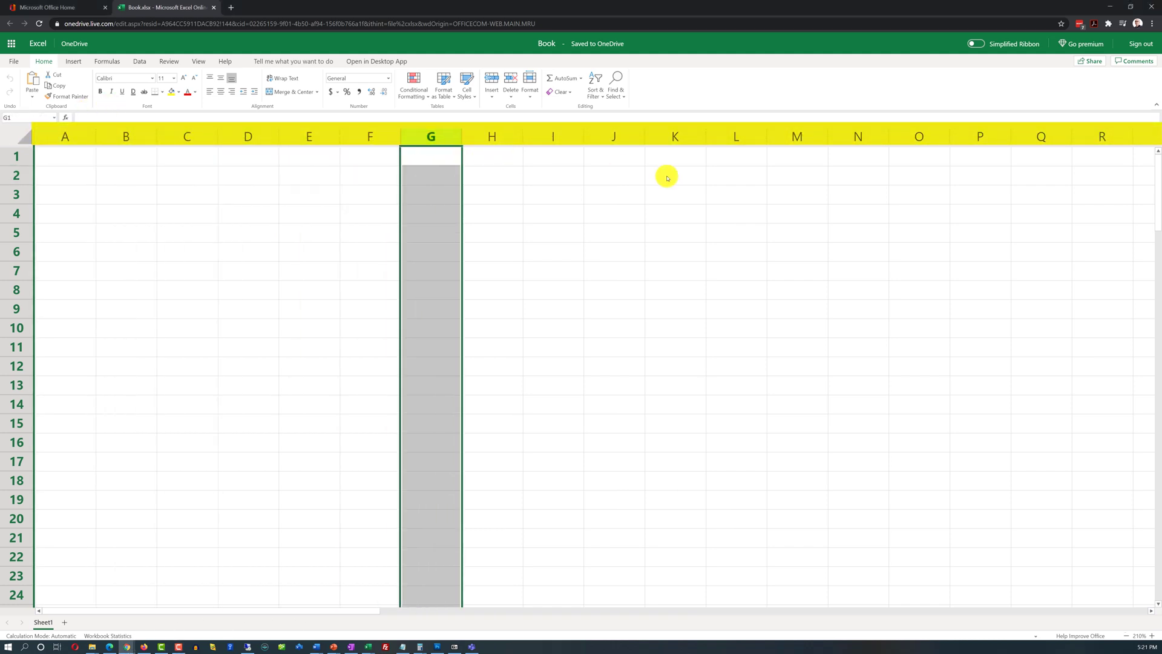
pyautogui.moveTo(376, 613); pyautogui.dragTo(630, 613)
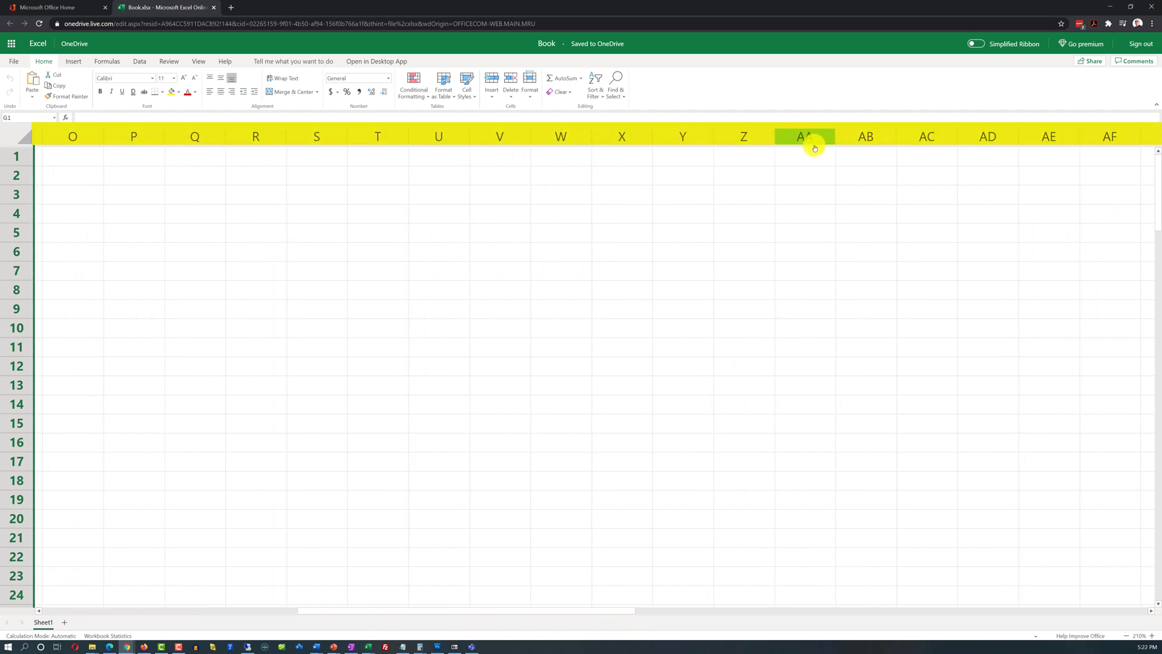
pyautogui.click(846, 139)
pyautogui.click(809, 138)
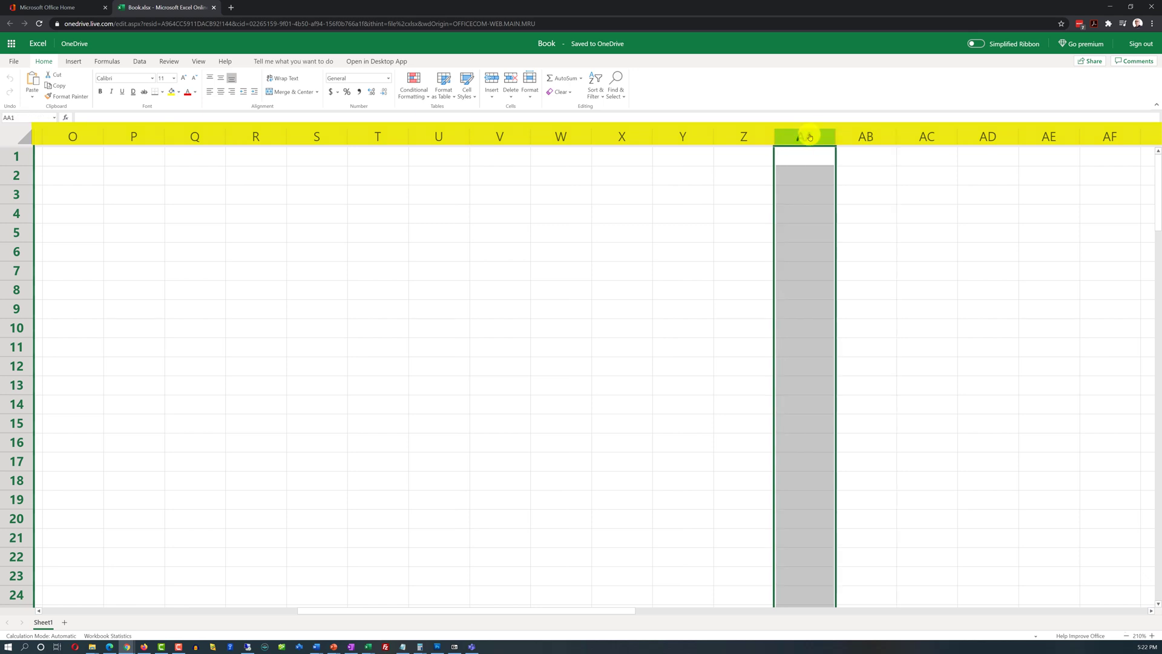
pyautogui.moveTo(598, 610); pyautogui.dragTo(339, 610)
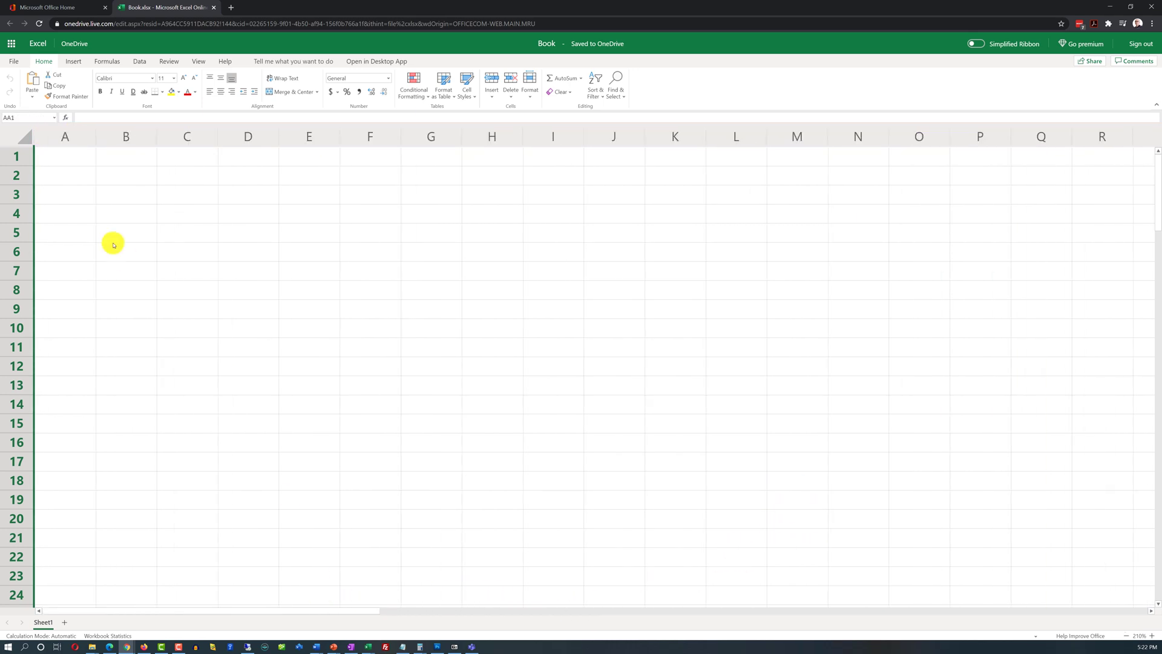
# Step: Select rows 1, 3, 4 and 5, then column B and cell B4
pyautogui.click(23, 159)
pyautogui.click(25, 195)
pyautogui.click(23, 213)
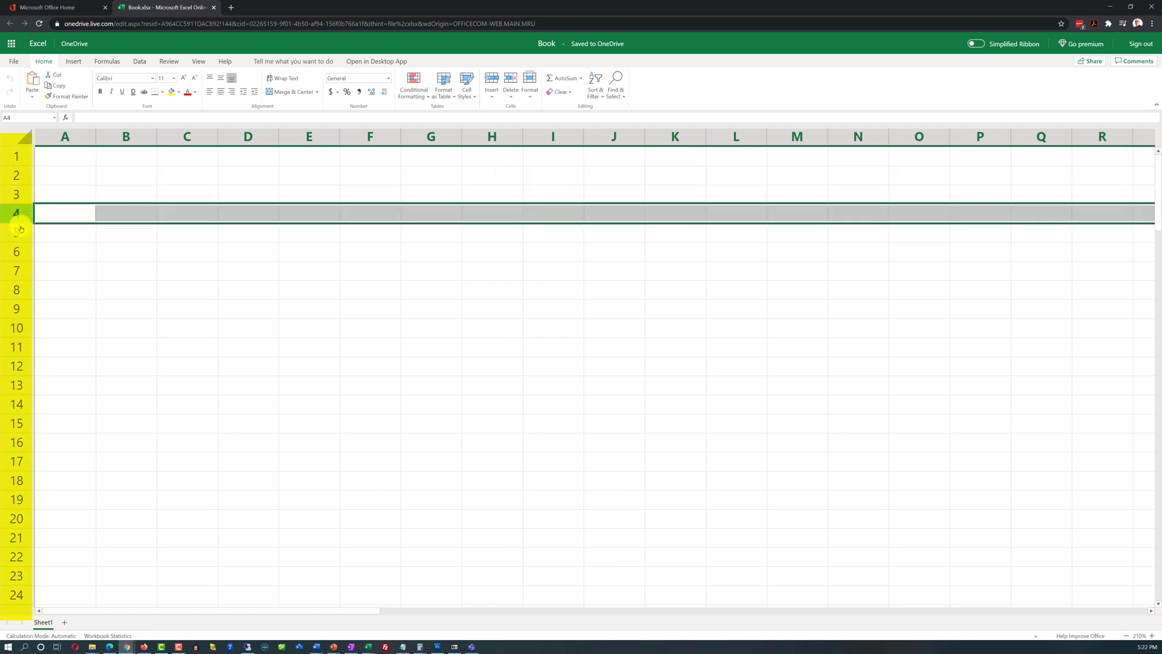
pyautogui.click(23, 232)
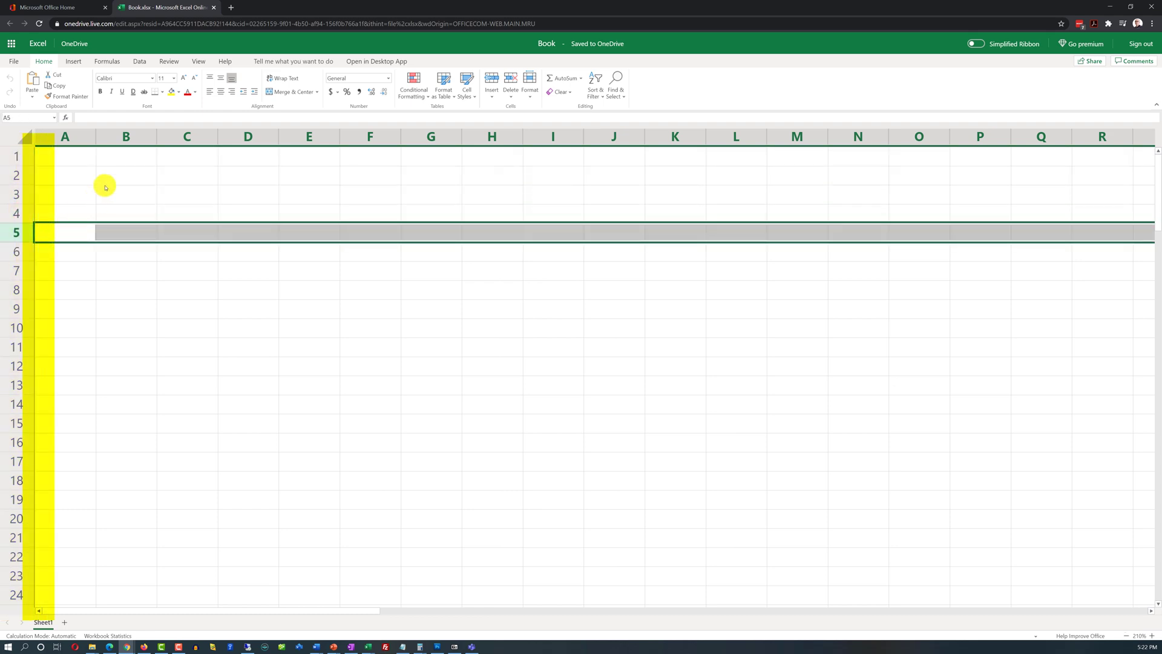
pyautogui.click(125, 136)
pyautogui.click(121, 214)
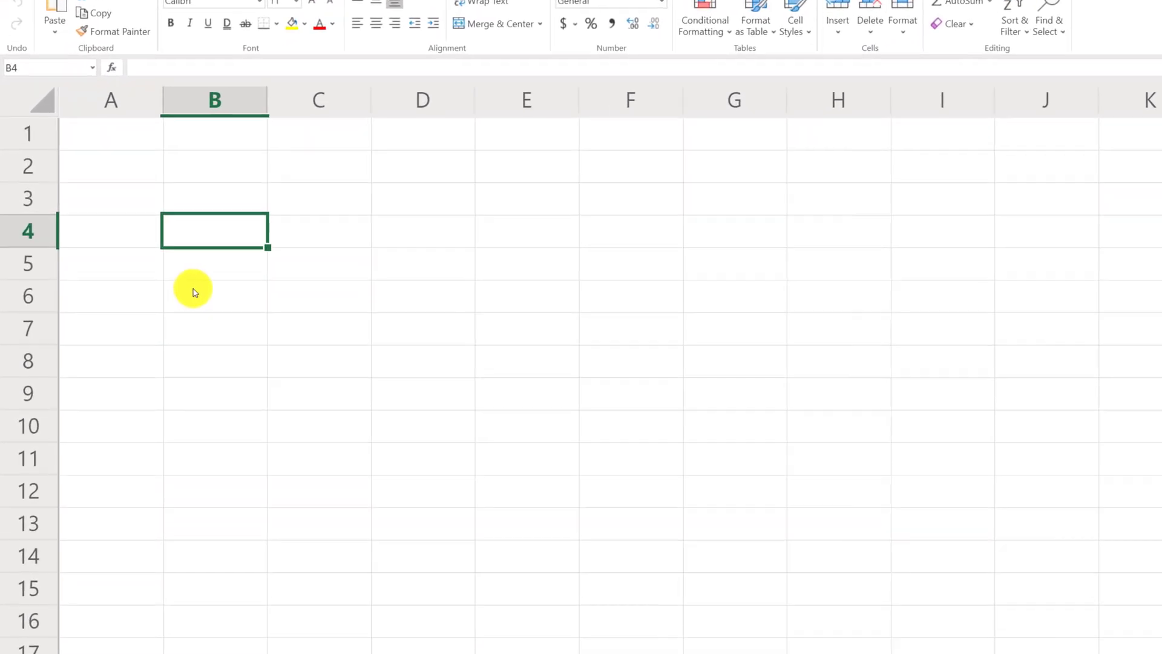
# Step: Select the cell range B2:C7
pyautogui.click(261, 159)
pyautogui.moveTo(343, 144); pyautogui.dragTo(541, 430)
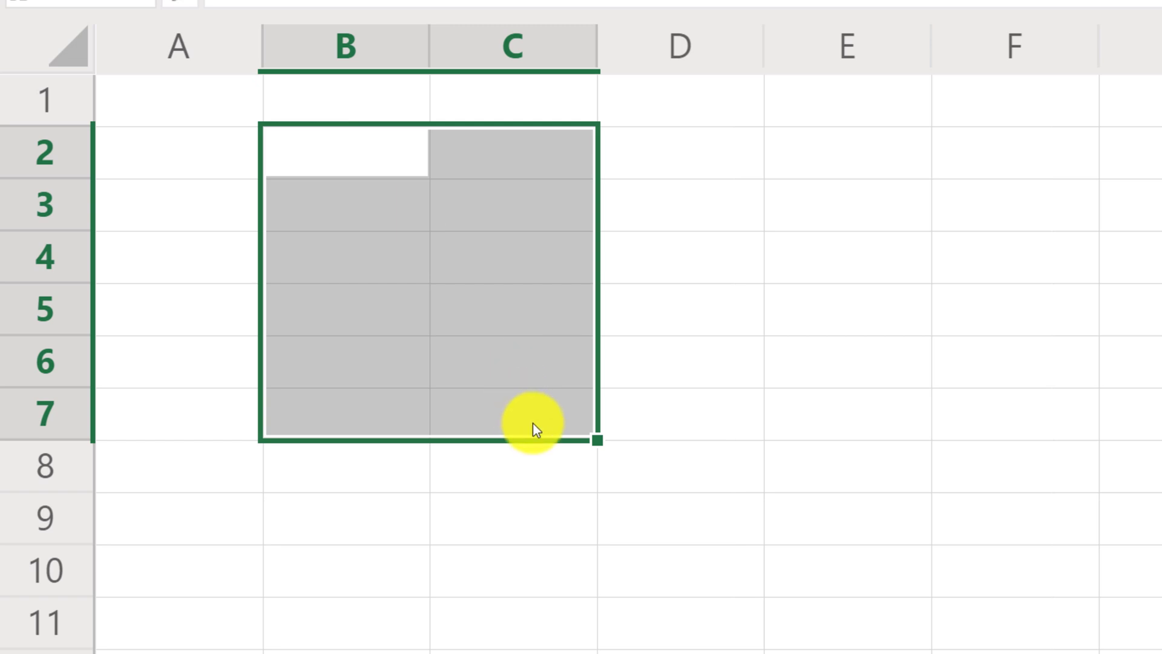
pyautogui.click(556, 421)
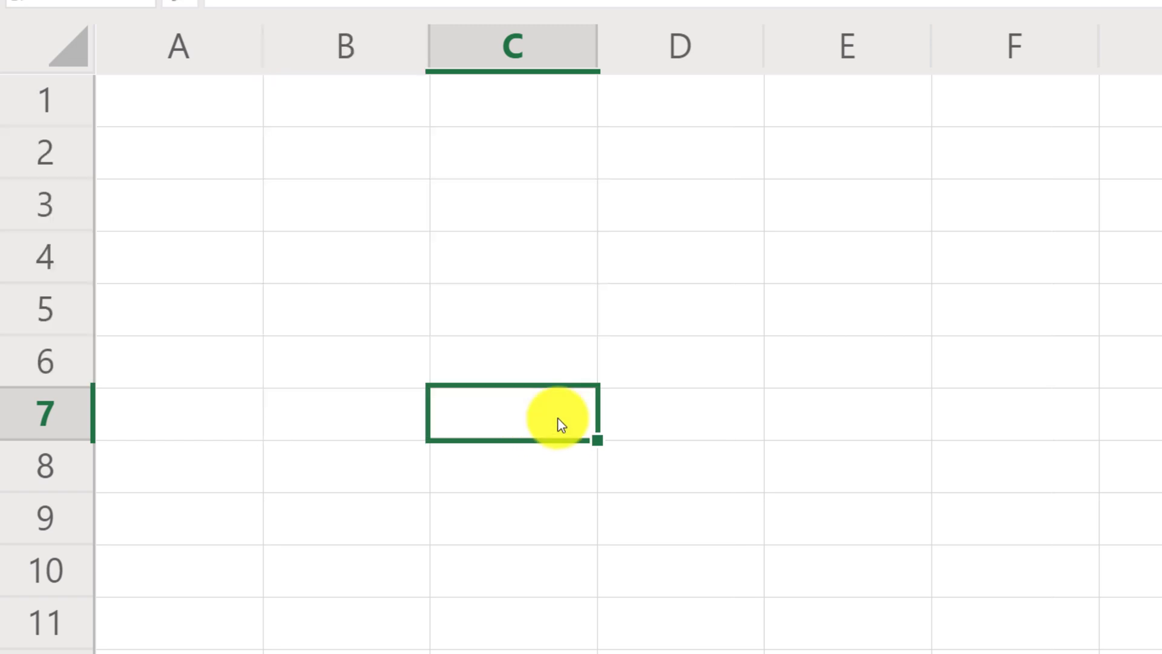
pyautogui.moveTo(366, 152); pyautogui.dragTo(557, 426)
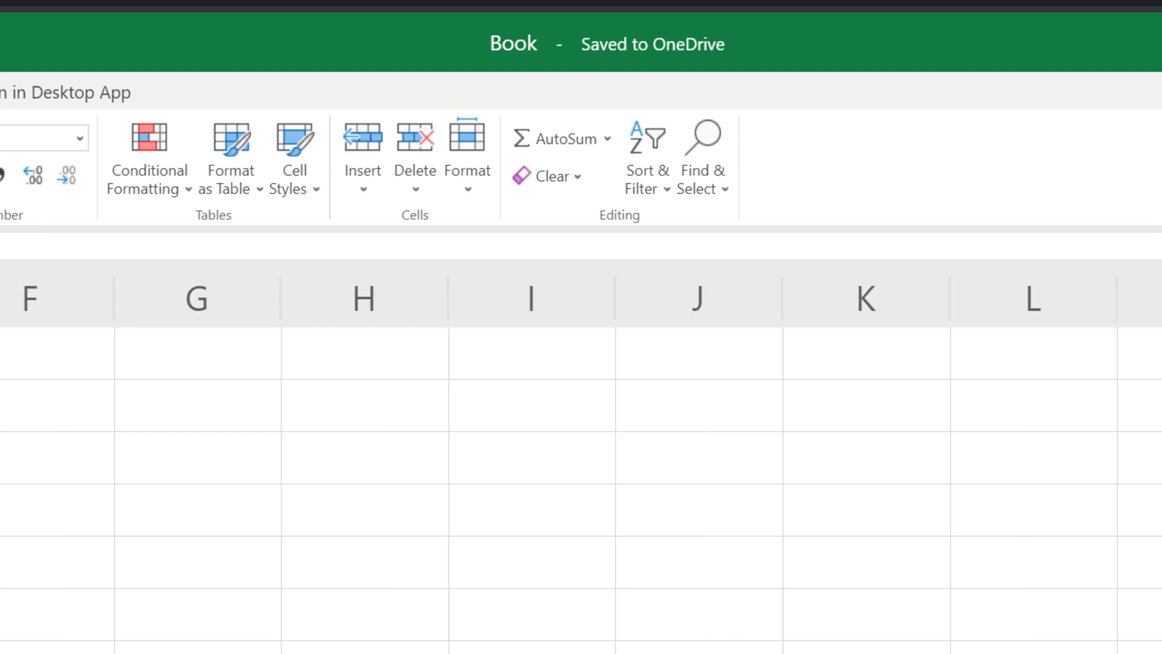
# Step: Add Sheet2, Sheet3 and Sheet4, then return to cell A1 on Sheet1
pyautogui.click(525, 44)
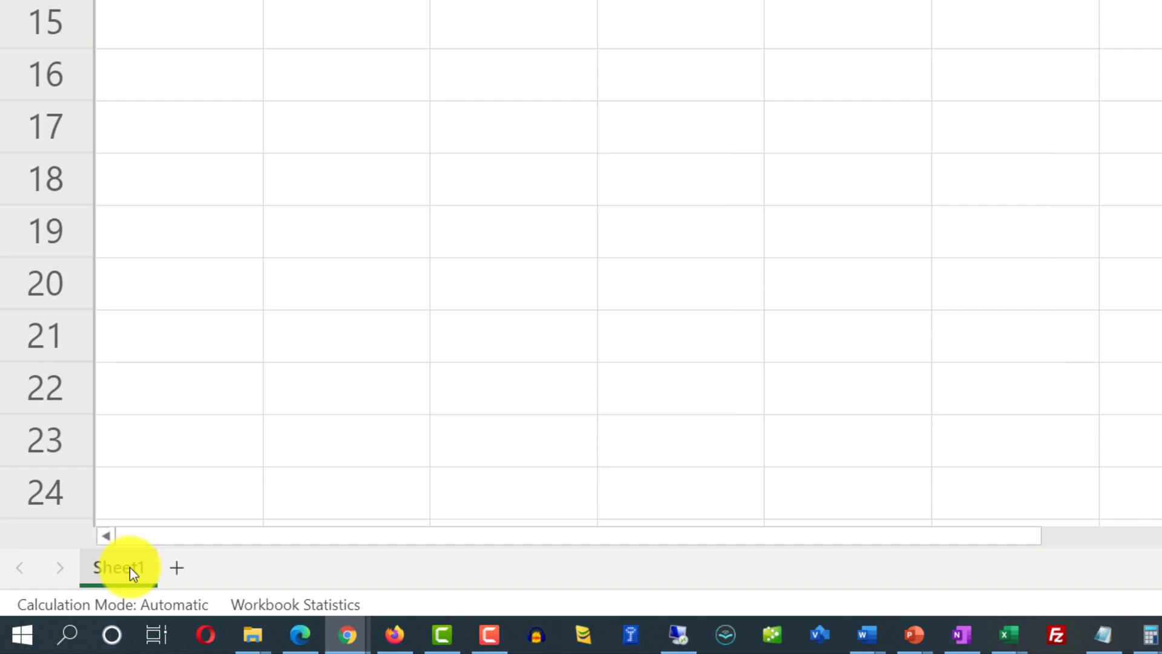
pyautogui.click(189, 570)
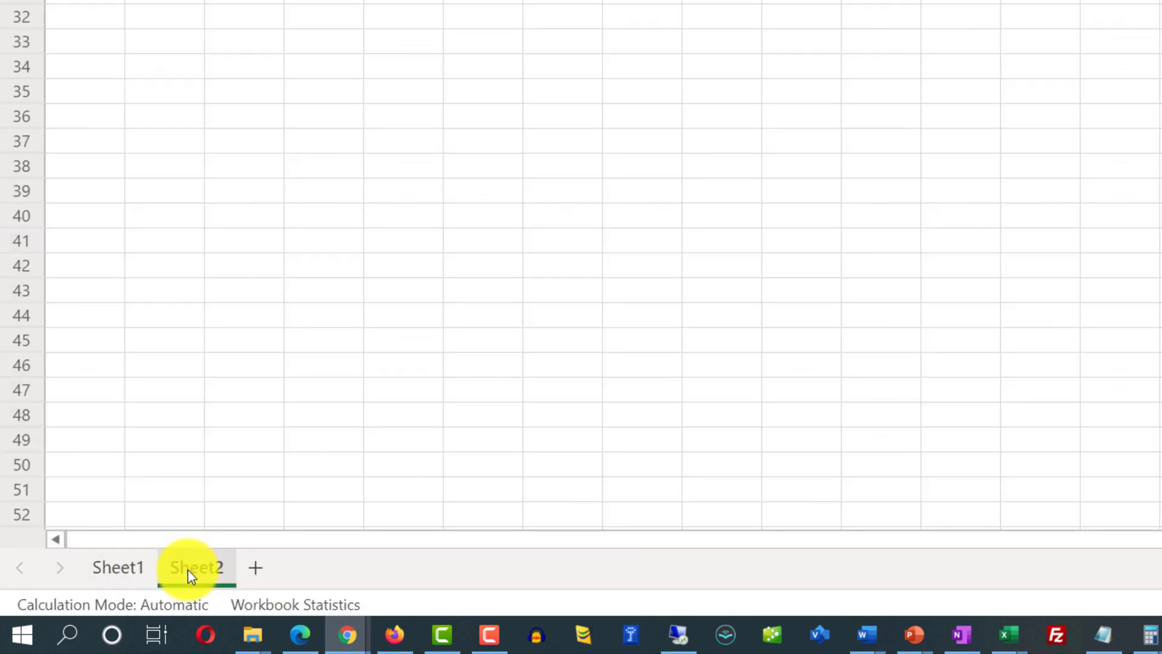
pyautogui.click(254, 567)
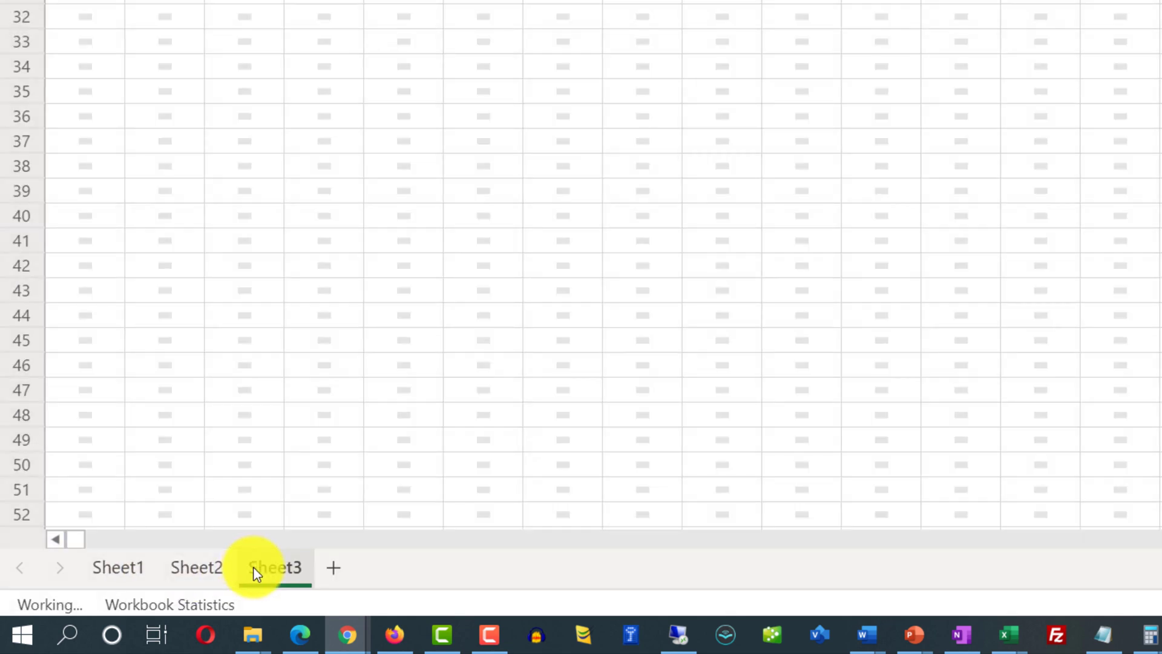
pyautogui.click(334, 568)
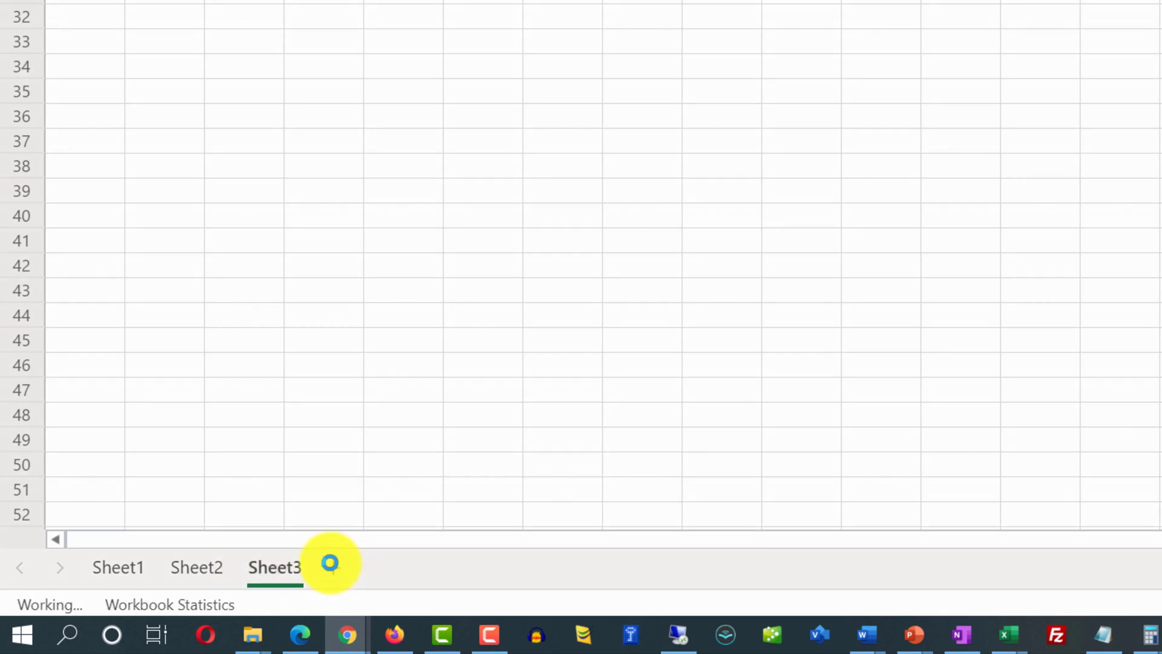
pyautogui.click(122, 575)
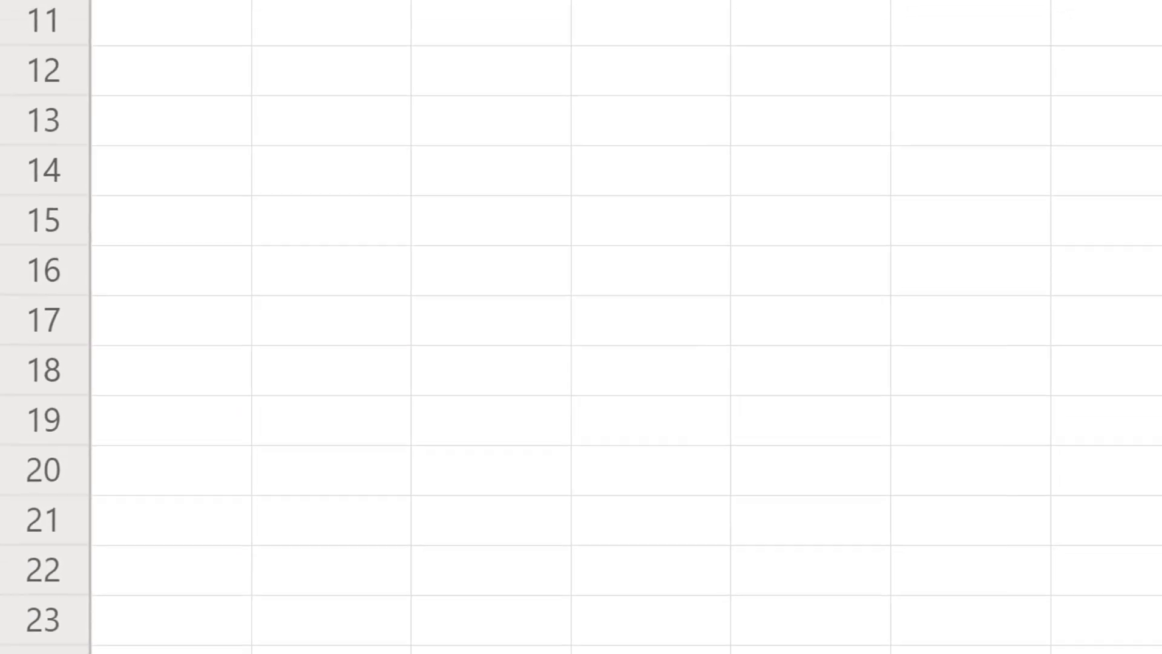
pyautogui.click(154, 38)
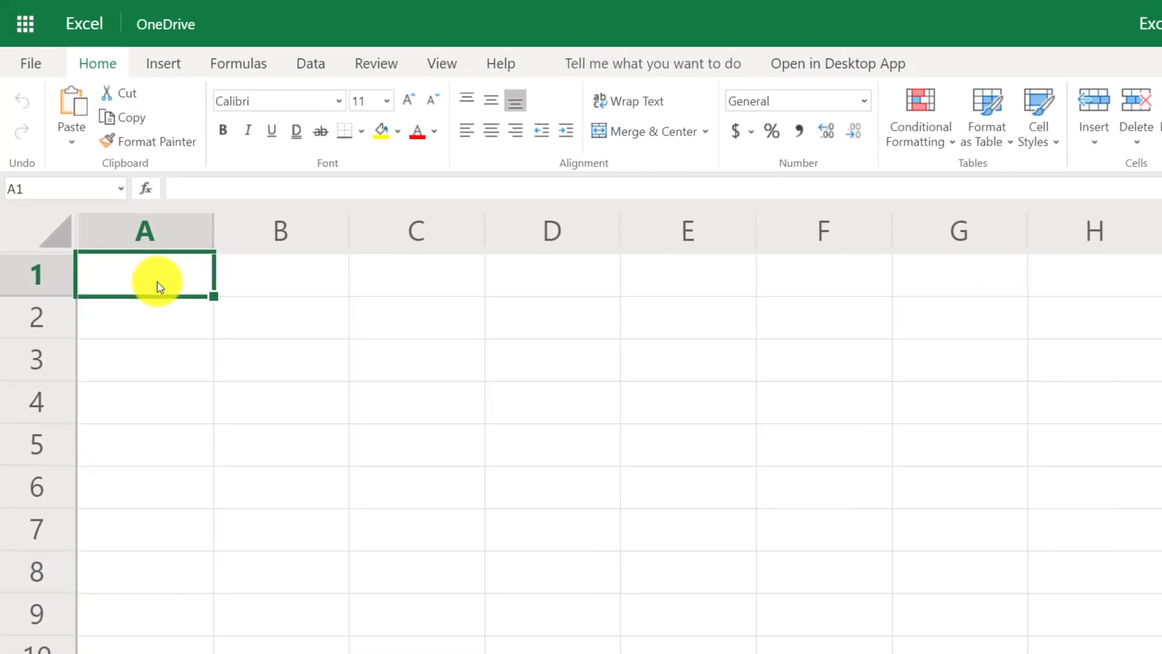
# Step: Enter 'Expenses' in A1 and 'January' in B1
pyautogui.doubleClick(170, 282)
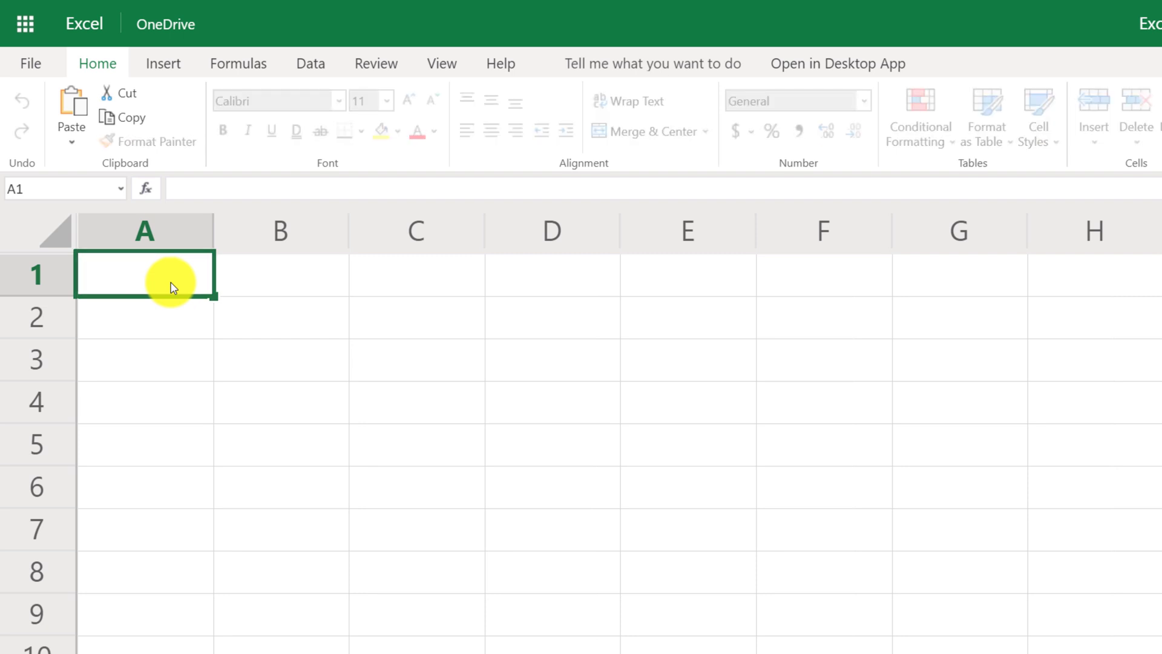
pyautogui.write('Expenses')
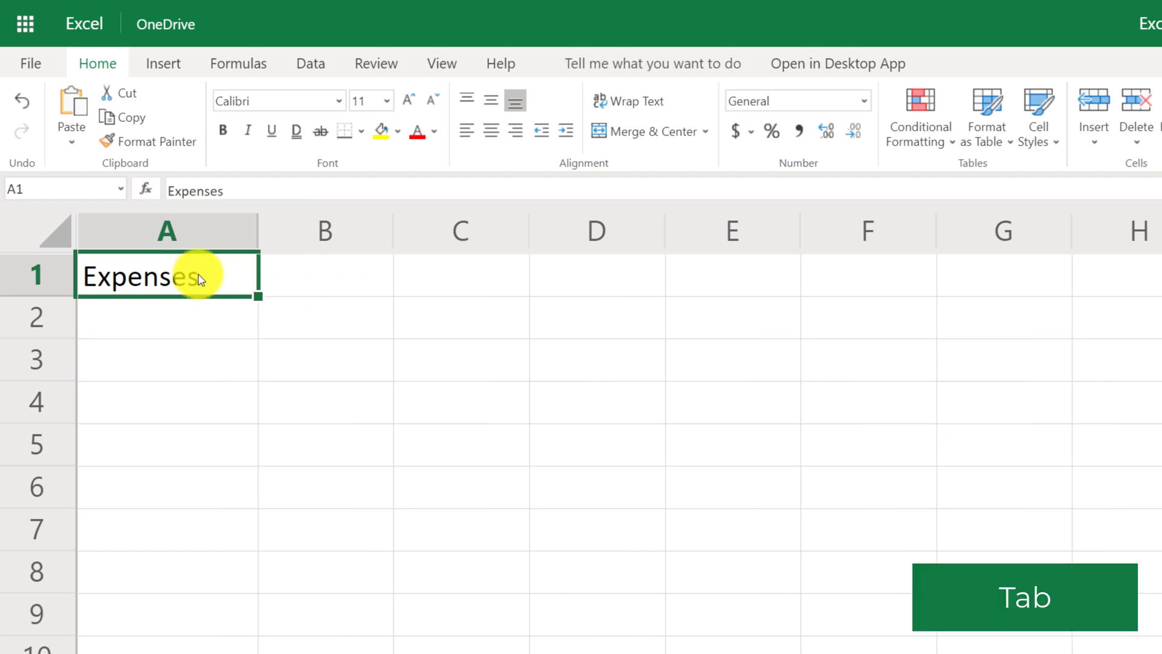
pyautogui.press('Tab')
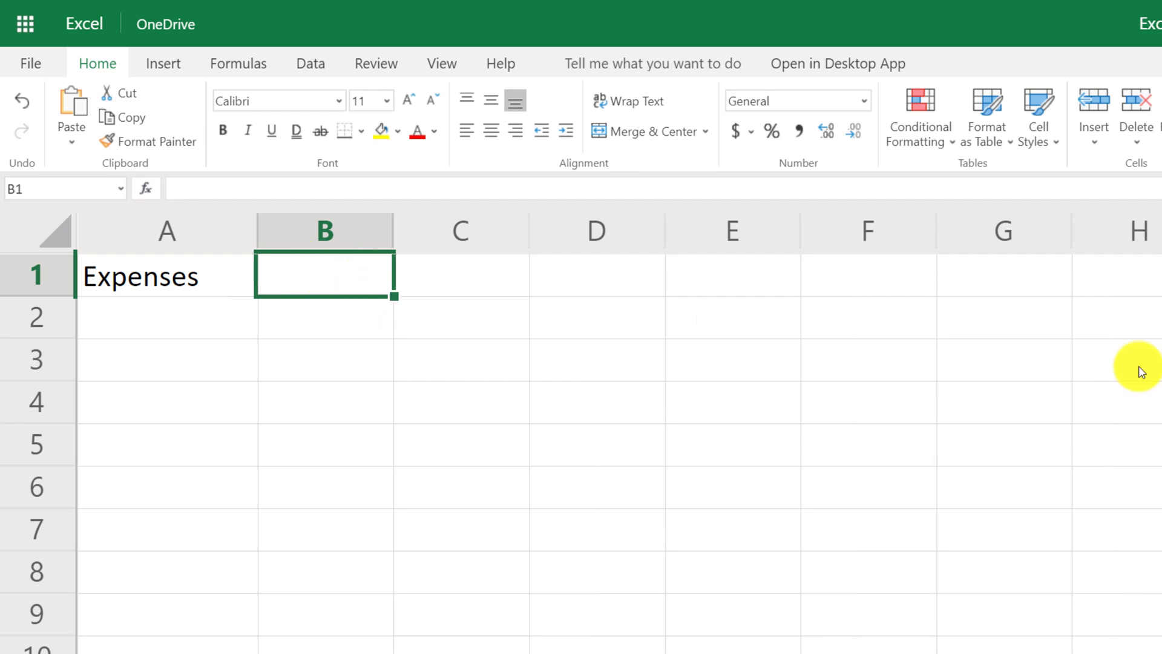
pyautogui.write('Jan')
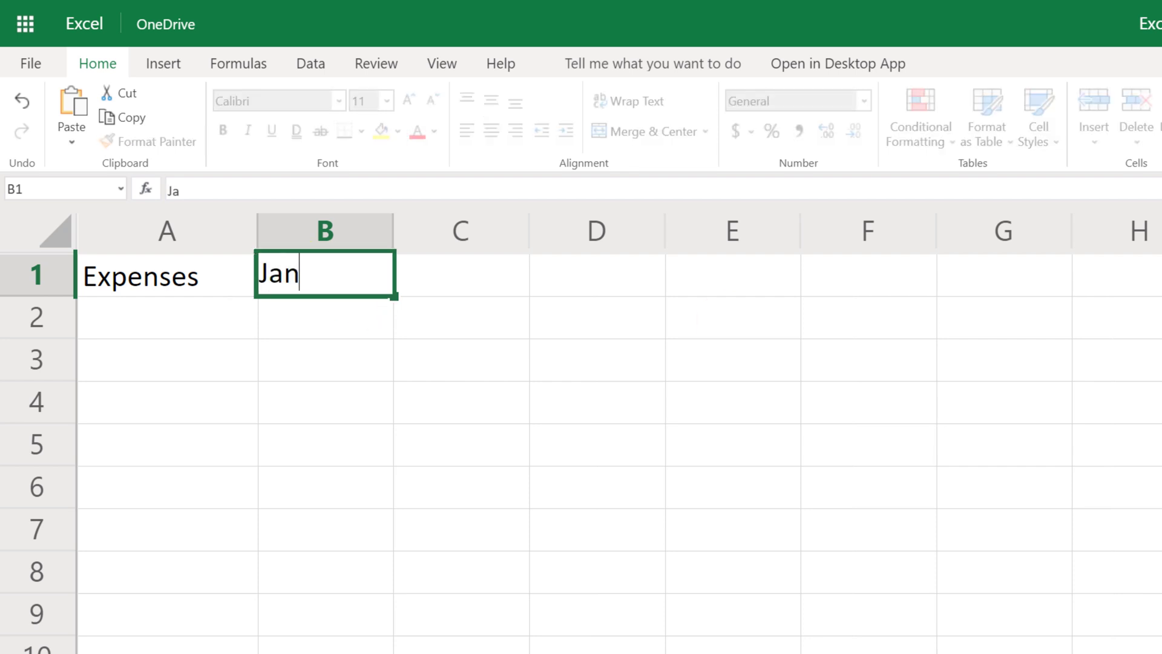
pyautogui.write('uary')
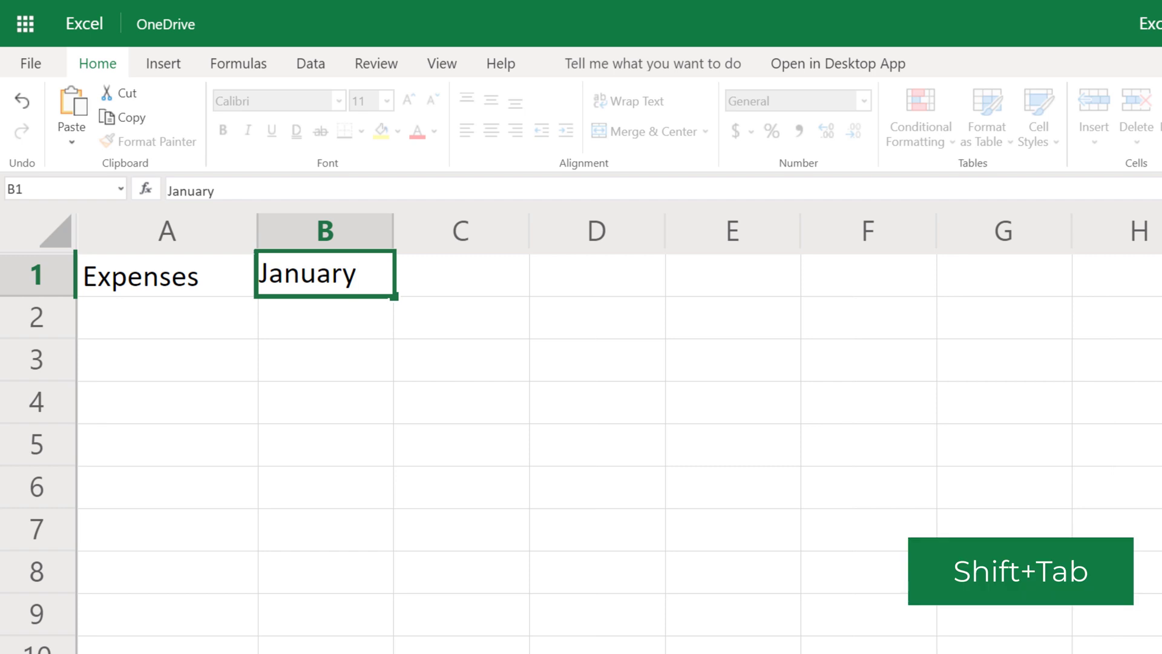
pyautogui.hotkey('shift', 'Tab')
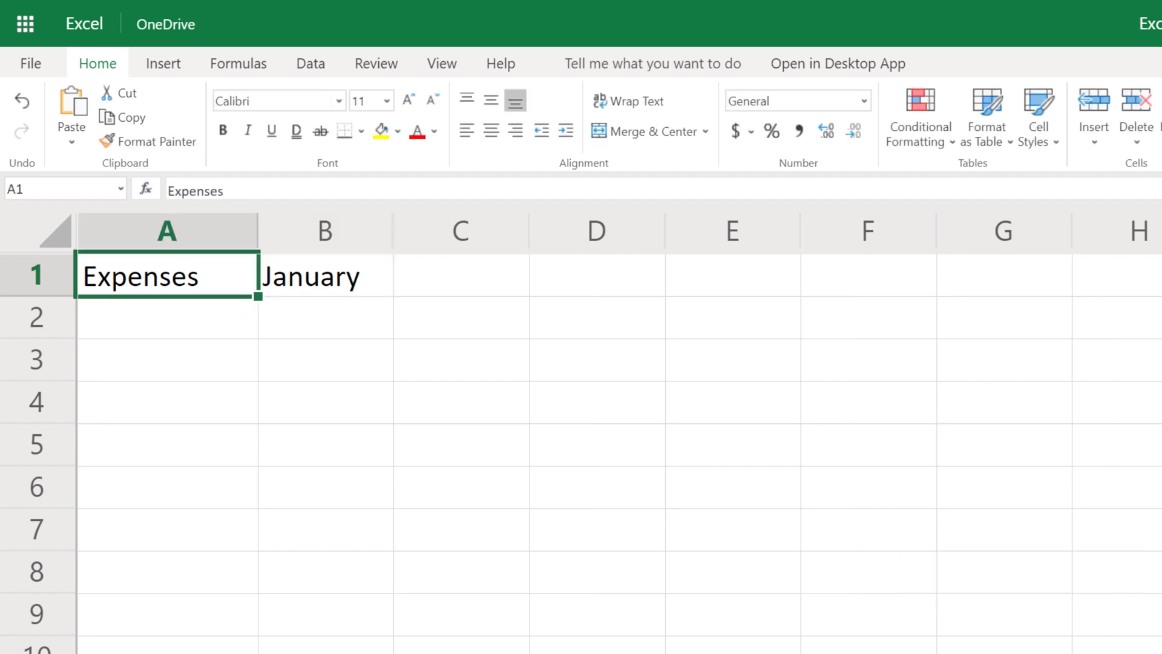
pyautogui.click(182, 329)
pyautogui.click(176, 363)
pyautogui.click(180, 331)
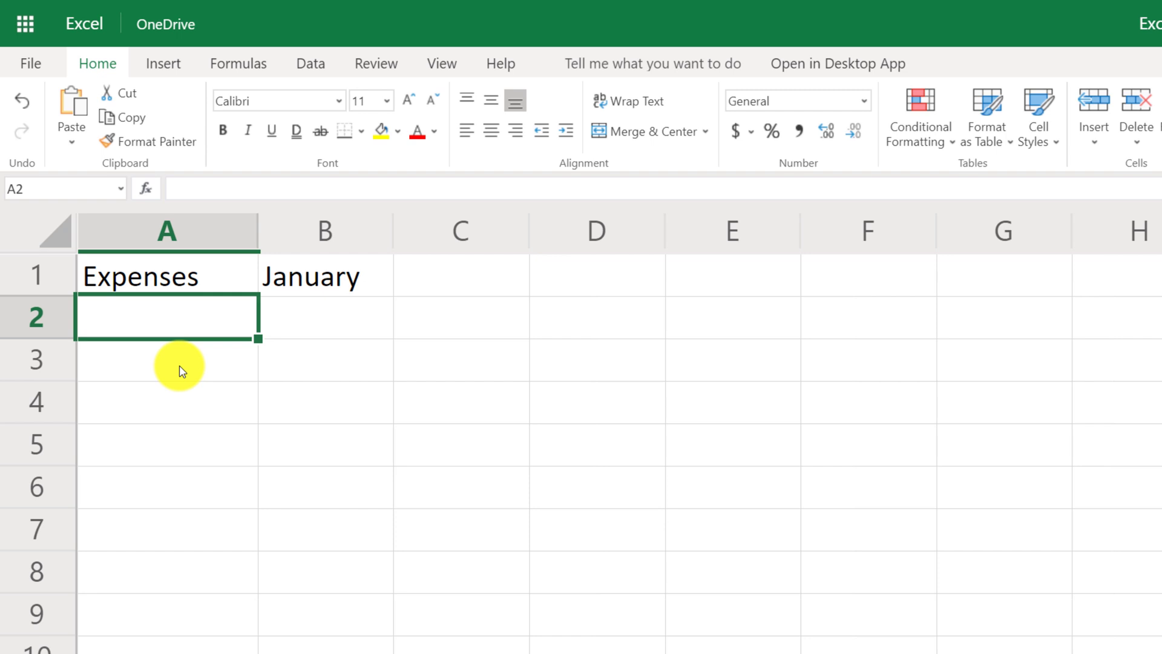
pyautogui.press('Up')
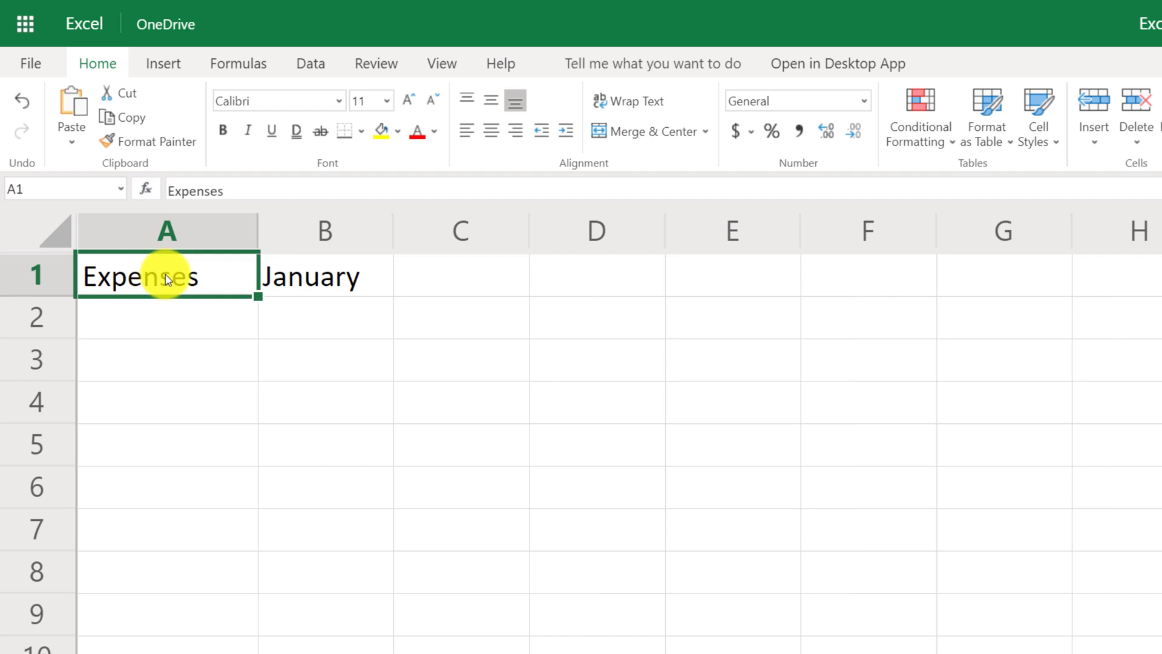
# Step: Enter the categories 'Lease' and 'Utilites' in A2 and A3
pyautogui.press('Down')
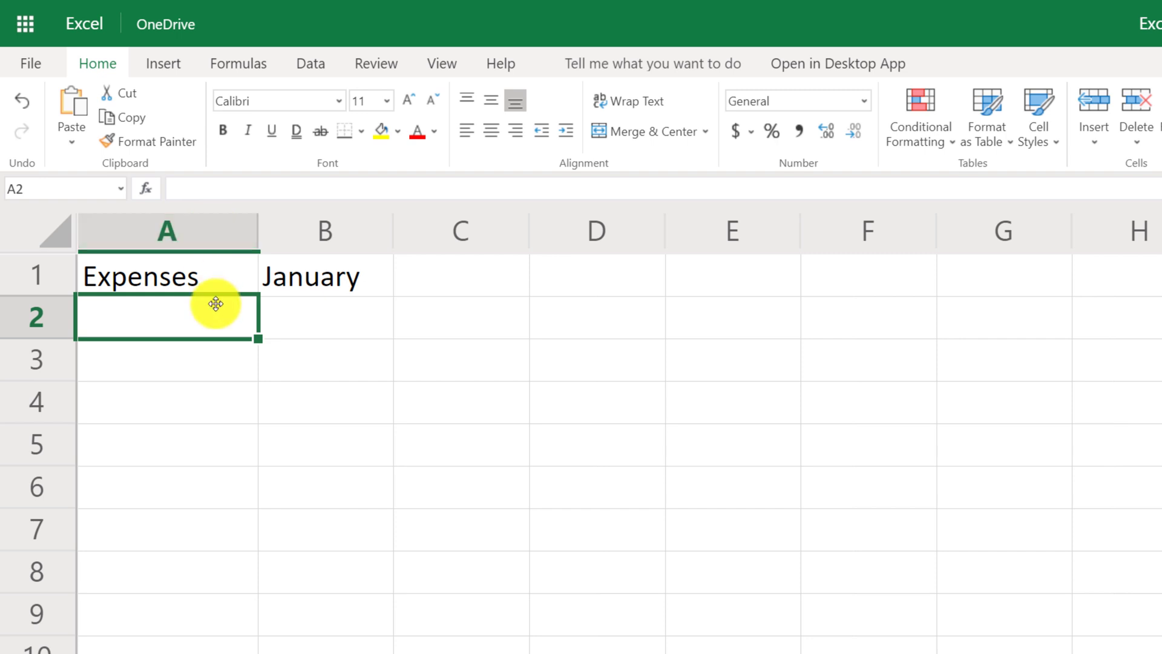
pyautogui.write('Lease')
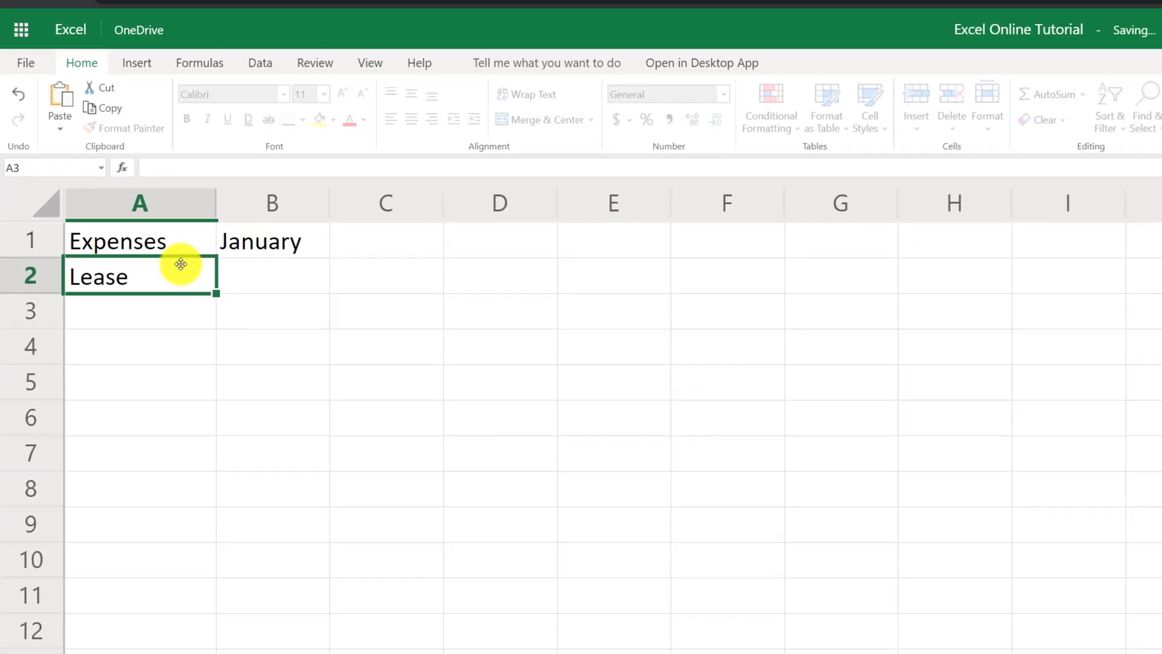
pyautogui.press('Return')
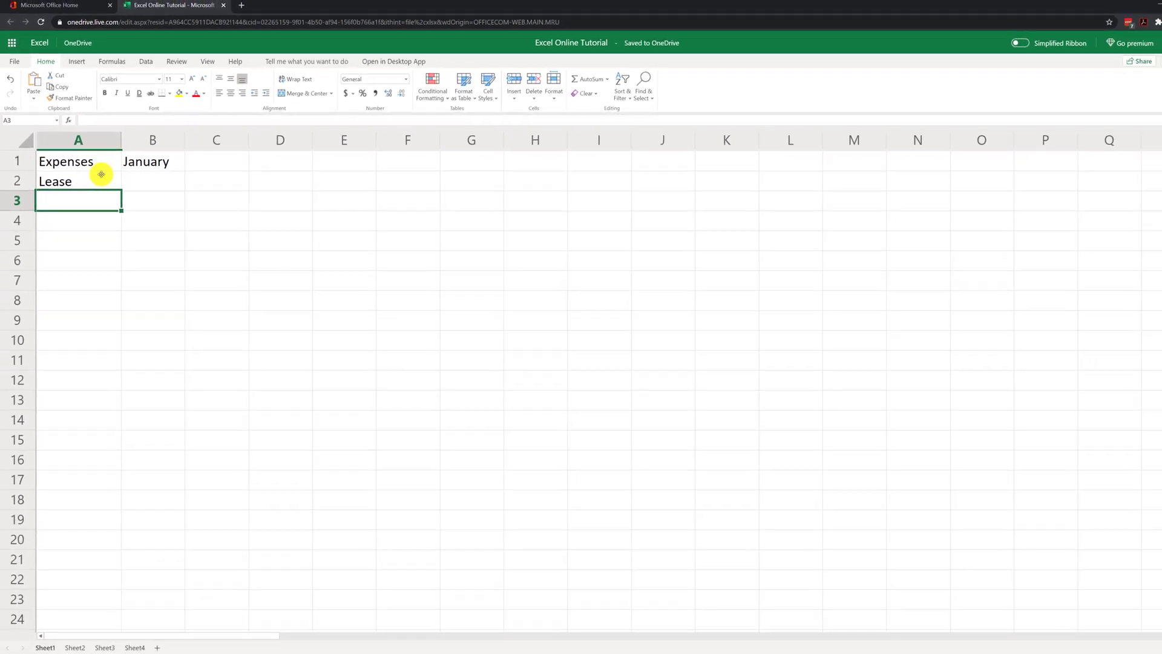
pyautogui.write('Utilites')
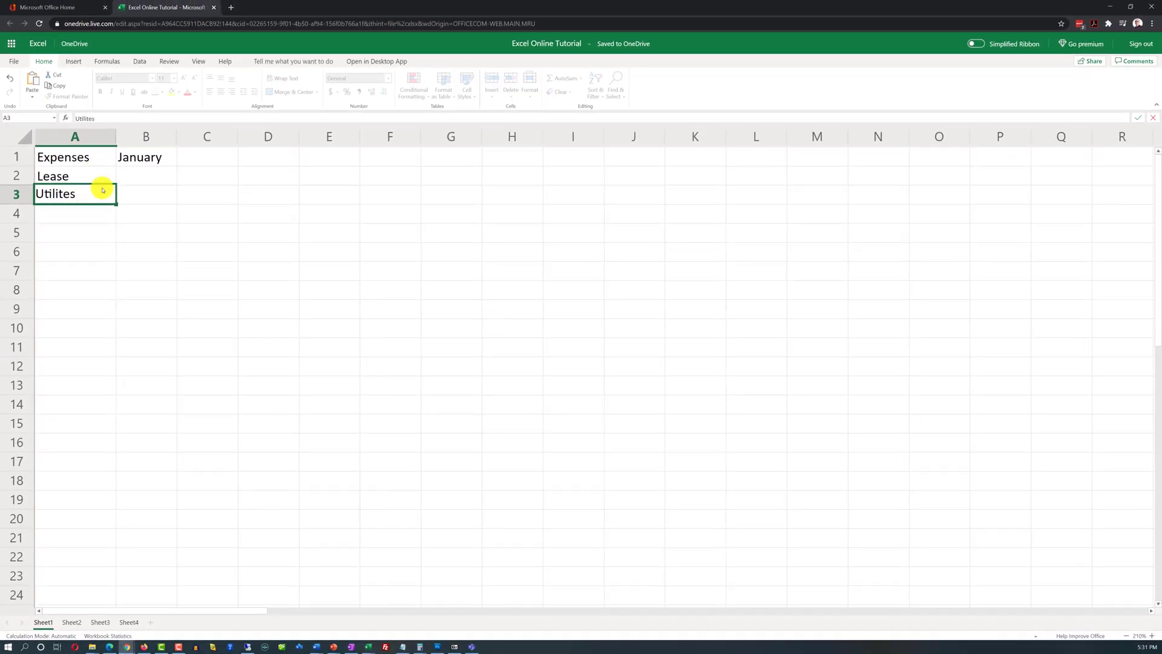
pyautogui.press('Return')
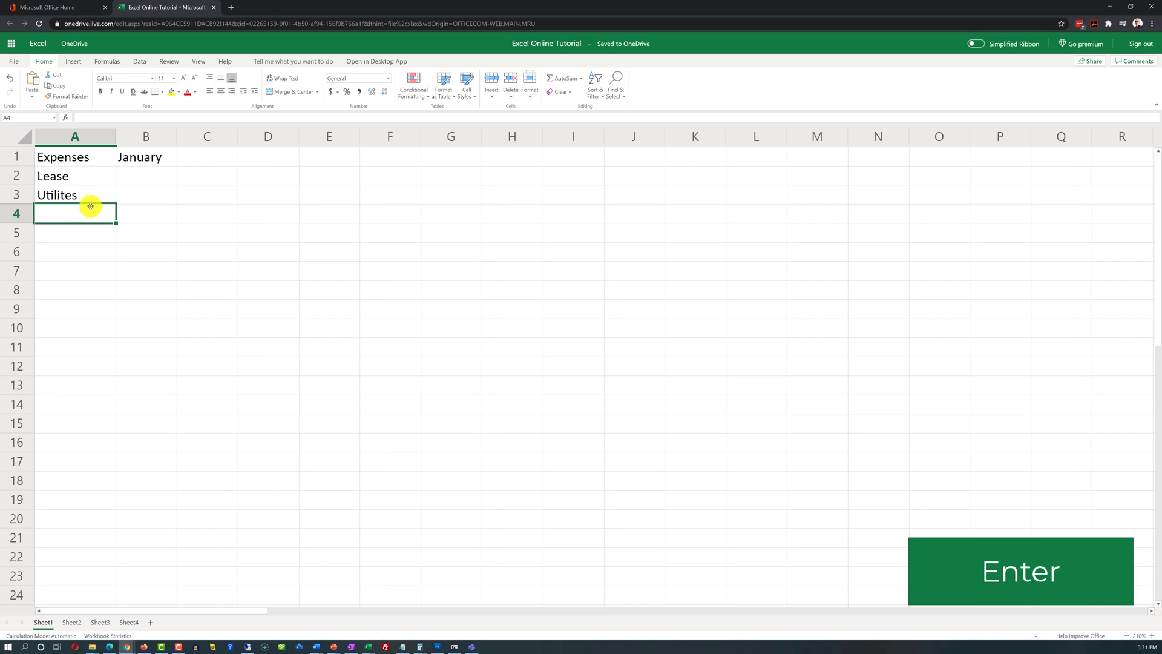
pyautogui.press('Up')
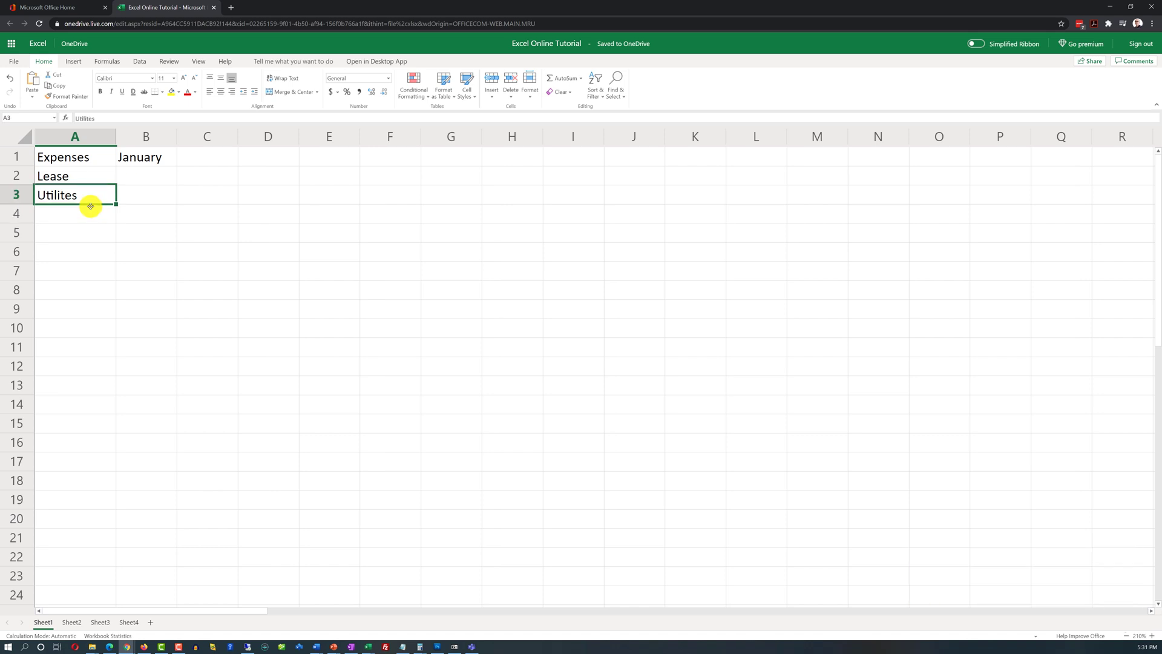
pyautogui.hotkey('shift', 'Return')
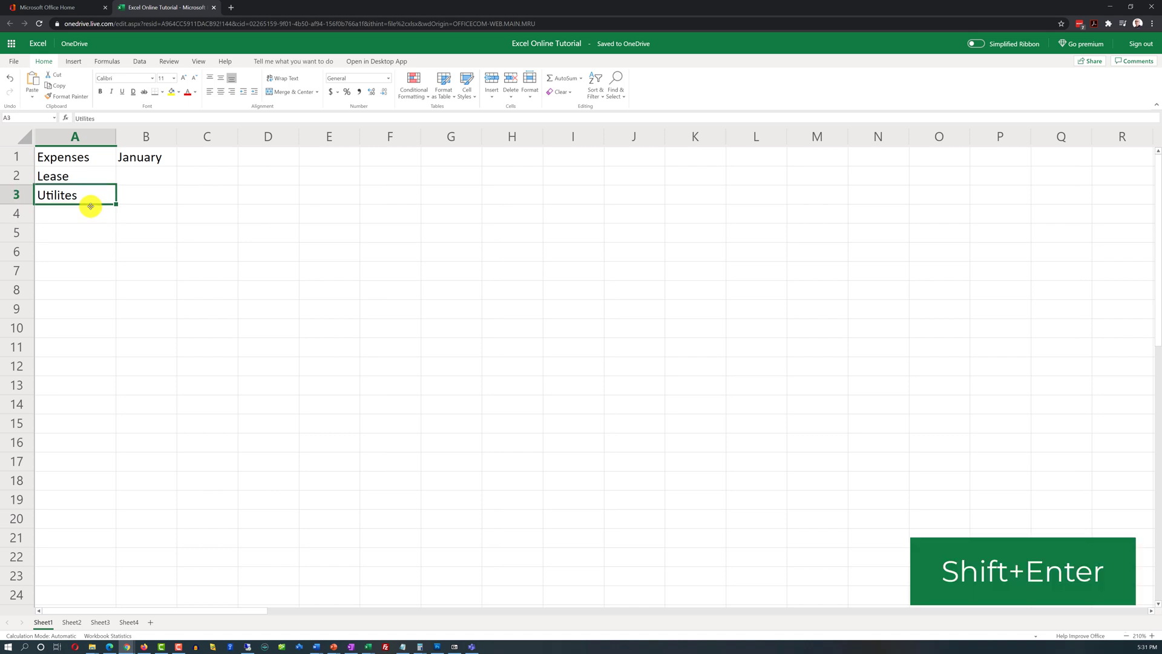
pyautogui.hotkey('shift', 'Return')
pyautogui.hotkey('shift', 'Return')
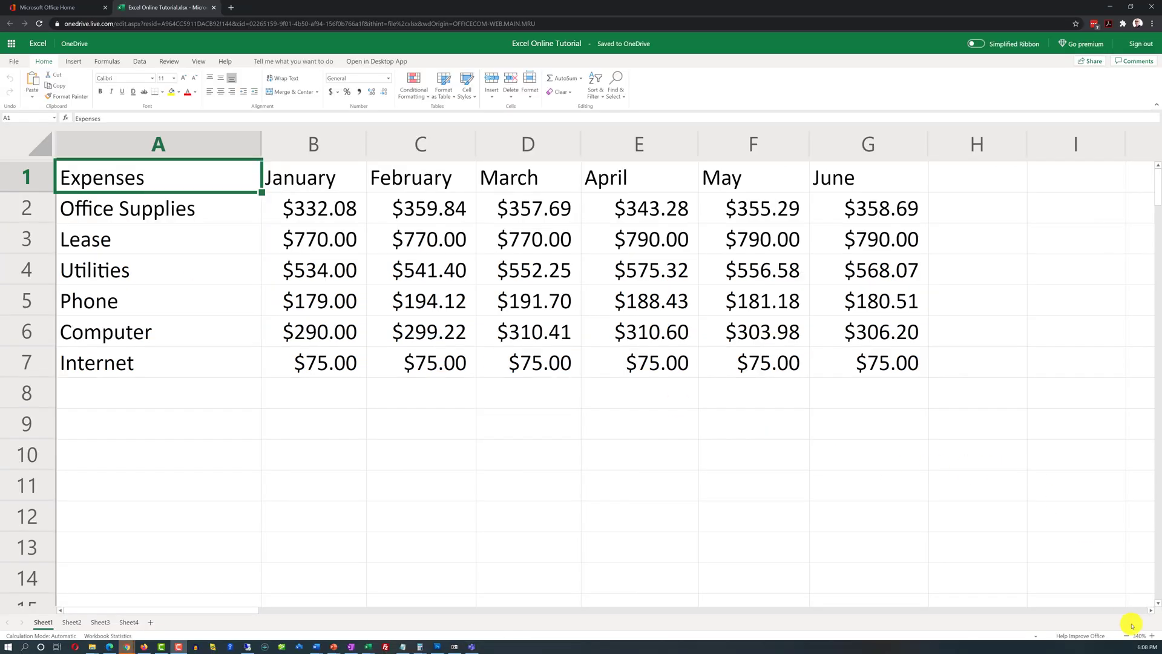
# Step: Apply All Borders to every cell of the Expenses table A1:G7
pyautogui.click(1153, 636)
pyautogui.click(1153, 635)
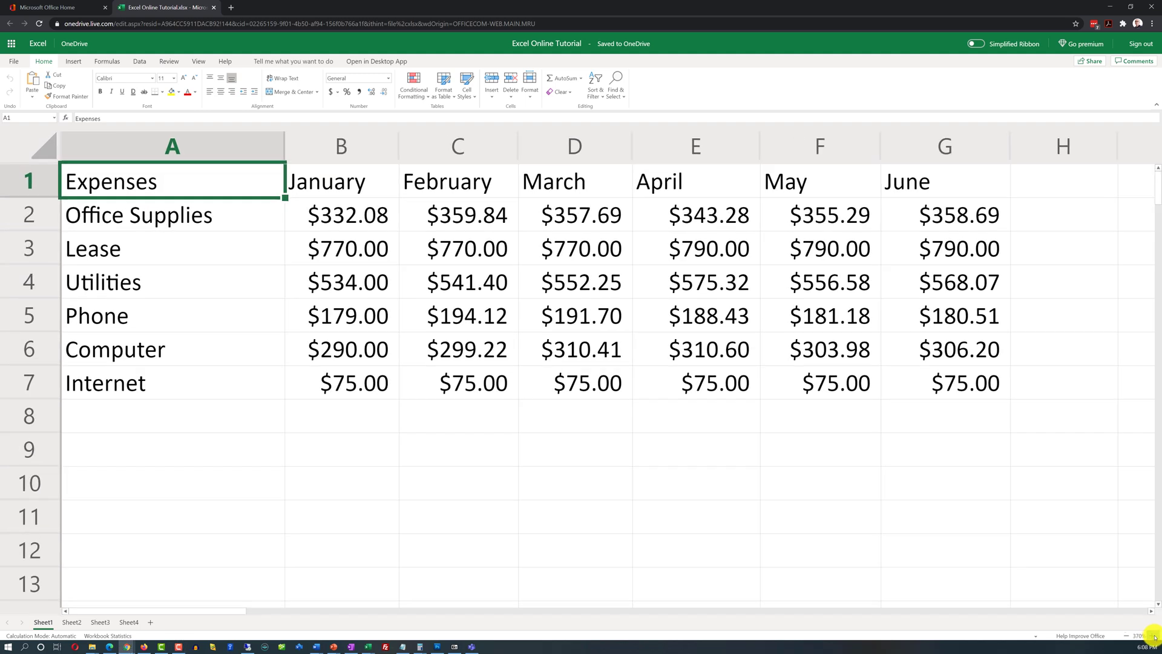
pyautogui.click(1152, 635)
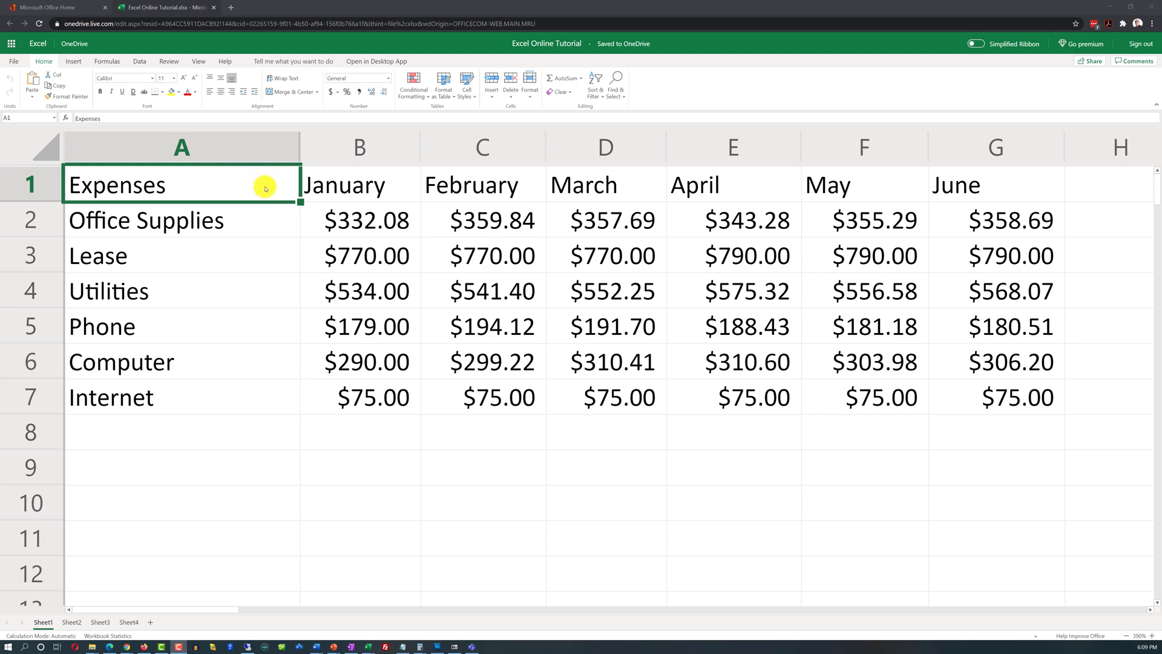
pyautogui.moveTo(265, 189); pyautogui.dragTo(981, 397)
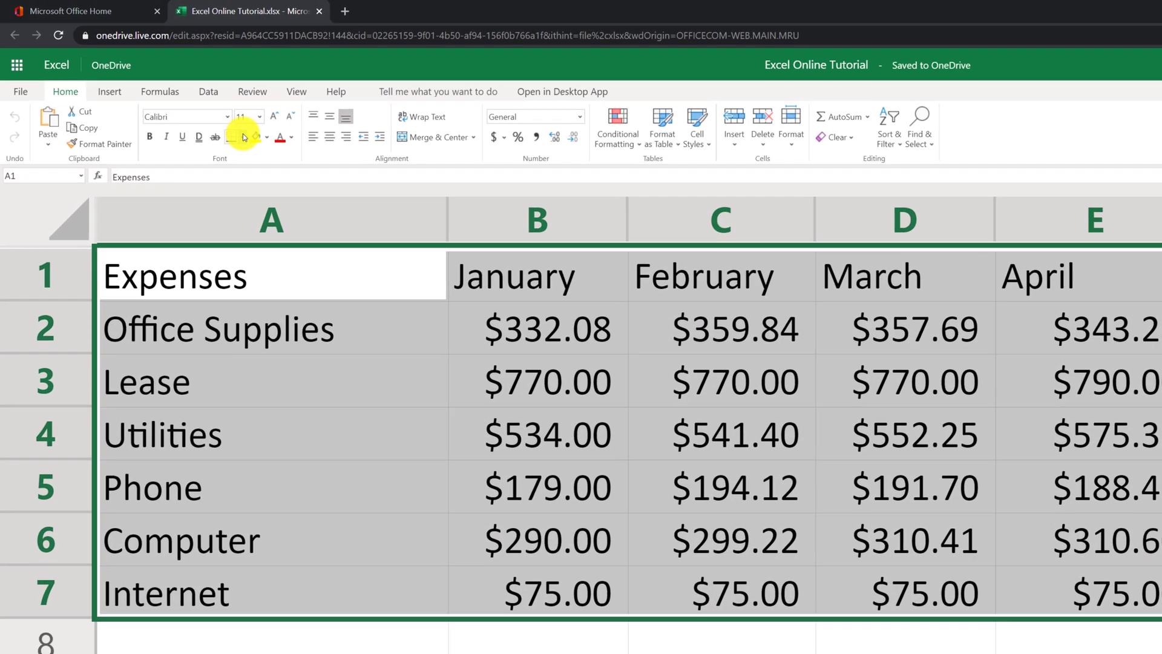
pyautogui.click(244, 137)
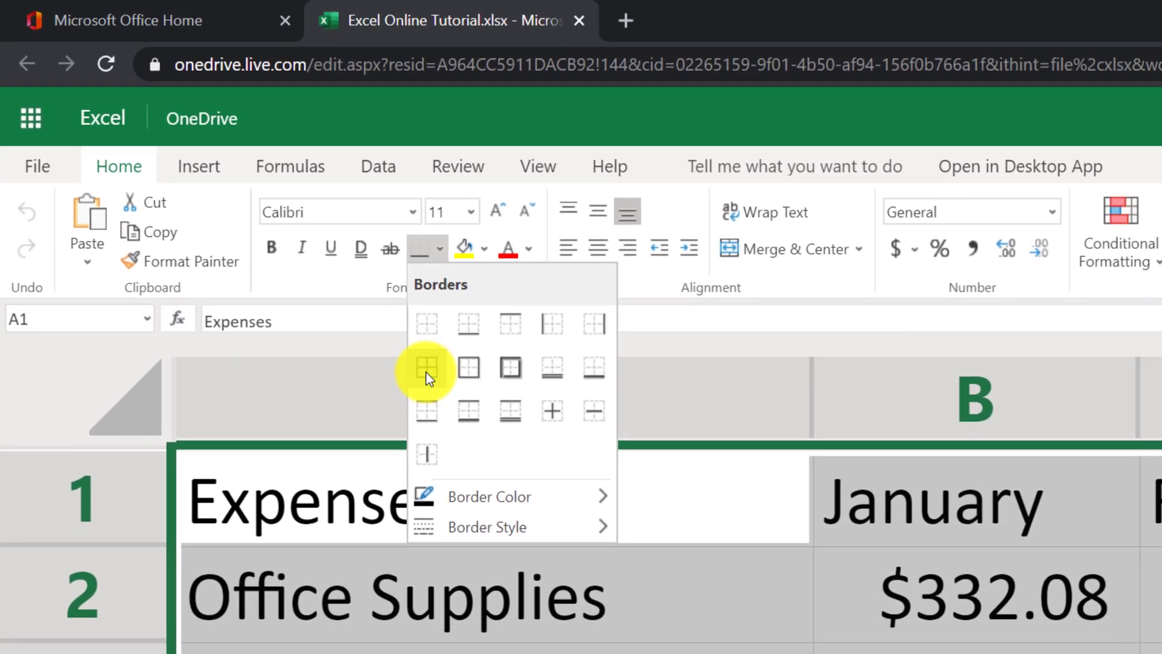
pyautogui.click(477, 411)
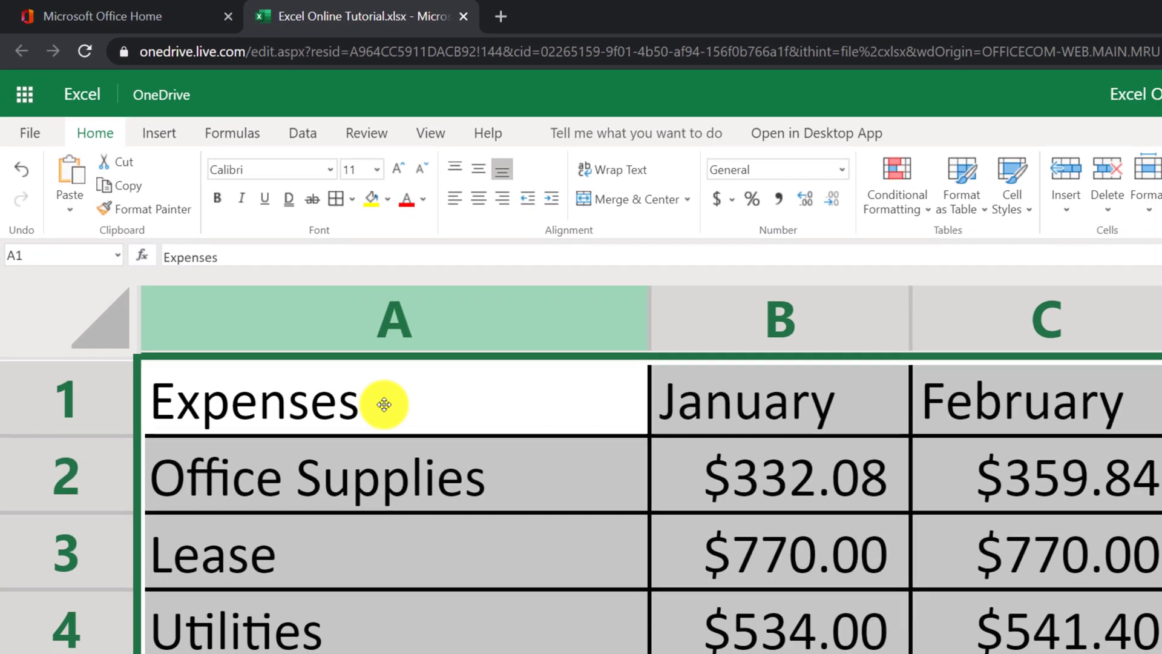
pyautogui.click(327, 548)
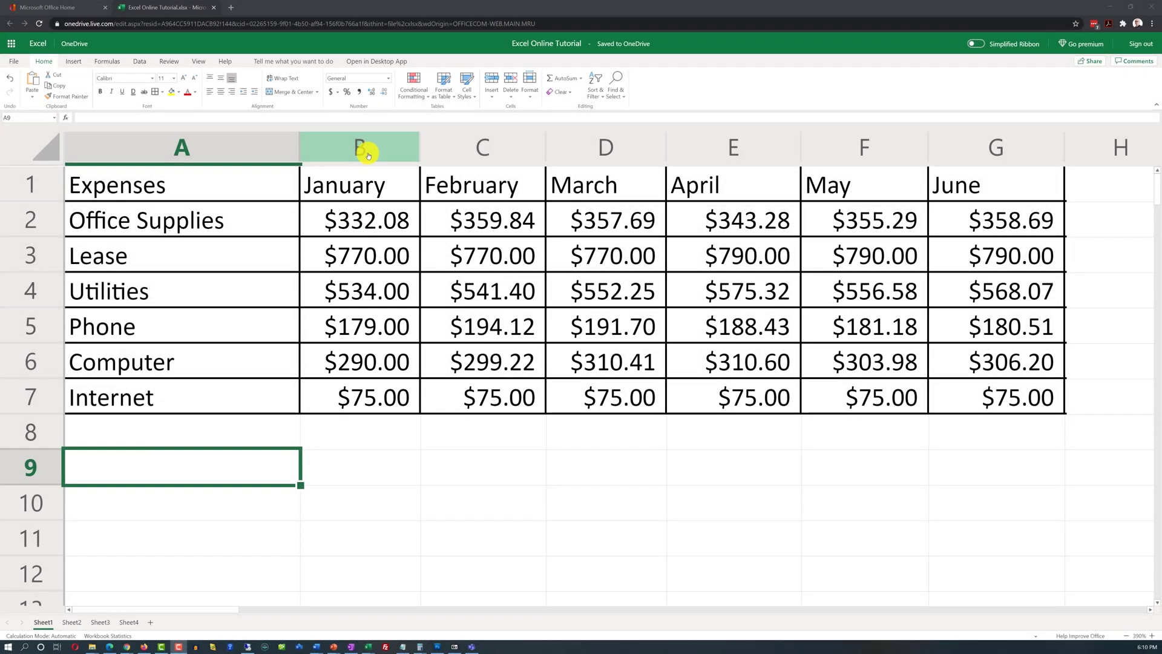
# Step: Center-align the month headings and dollar amounts in columns B through G
pyautogui.moveTo(373, 146)
pyautogui.mouseDown()
pyautogui.moveTo(635, 156)
pyautogui.moveTo(923, 194)
pyautogui.moveTo(950, 182)
pyautogui.mouseUp()
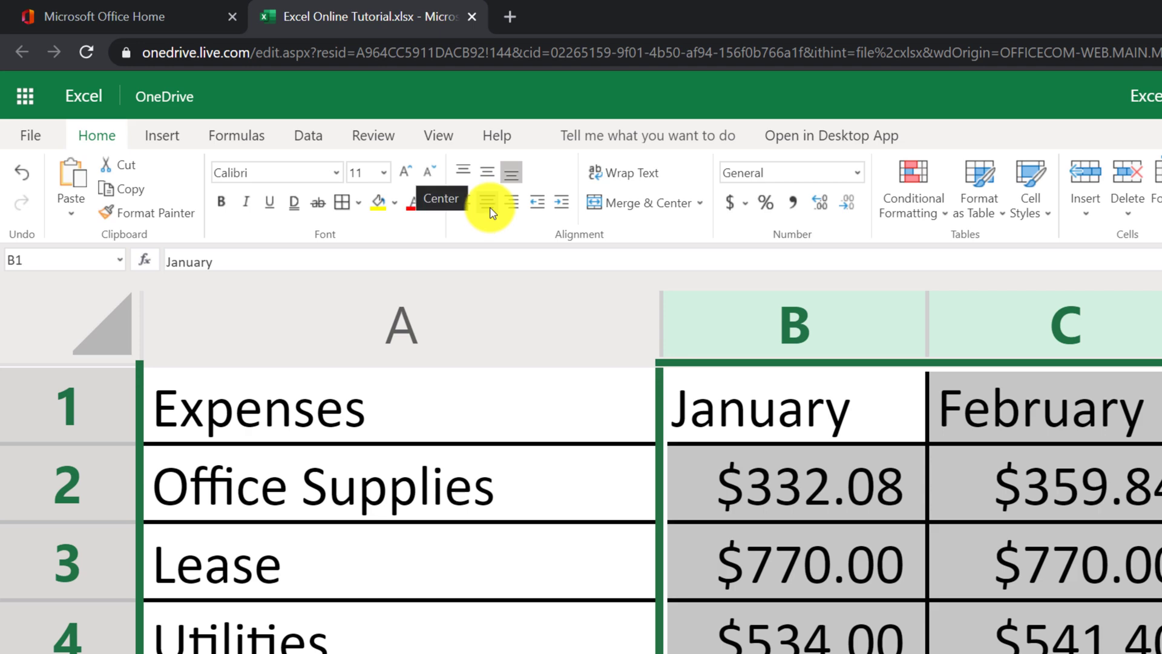
pyautogui.click(489, 207)
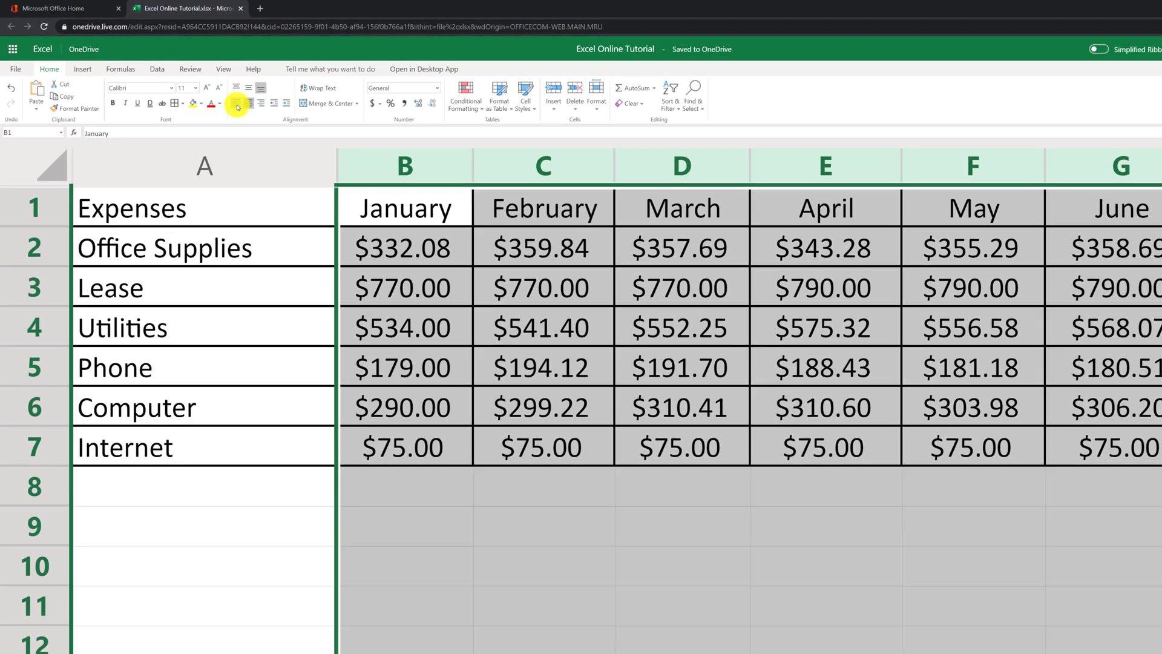
pyautogui.click(423, 184)
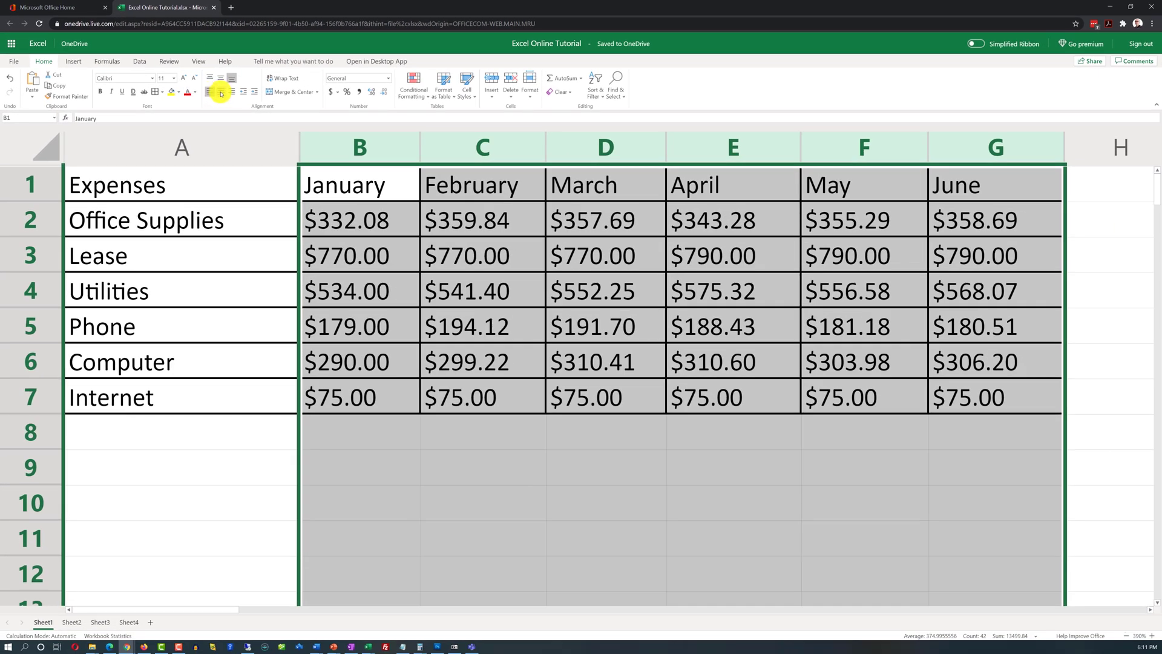
pyautogui.click(220, 92)
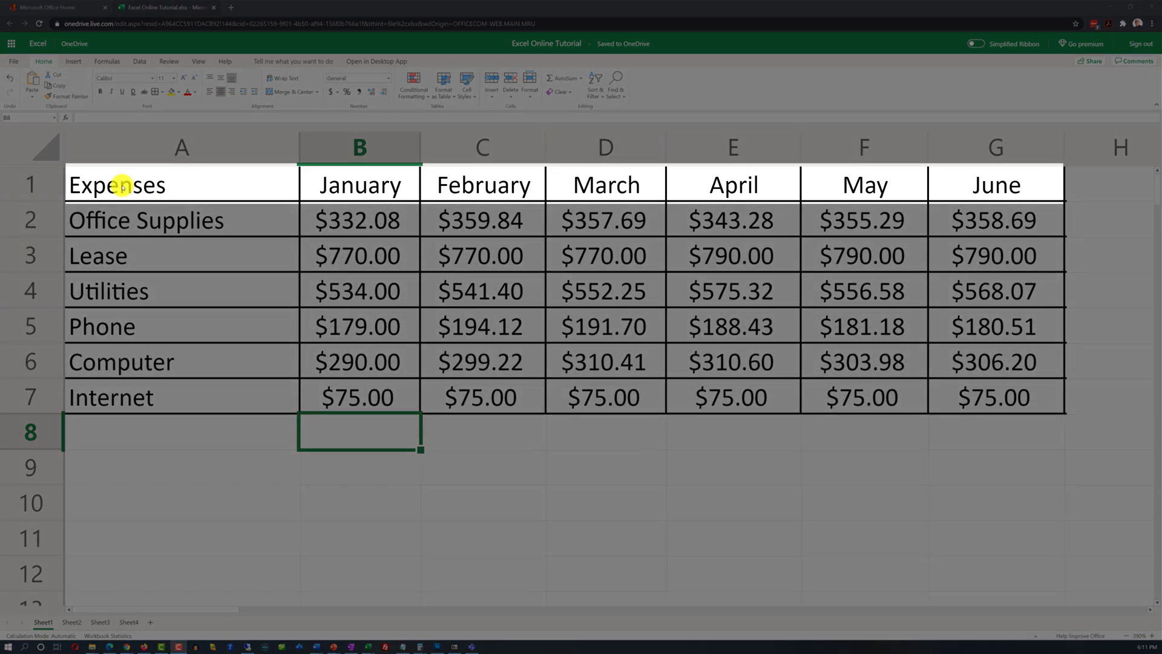
pyautogui.moveTo(123, 188); pyautogui.dragTo(996, 185)
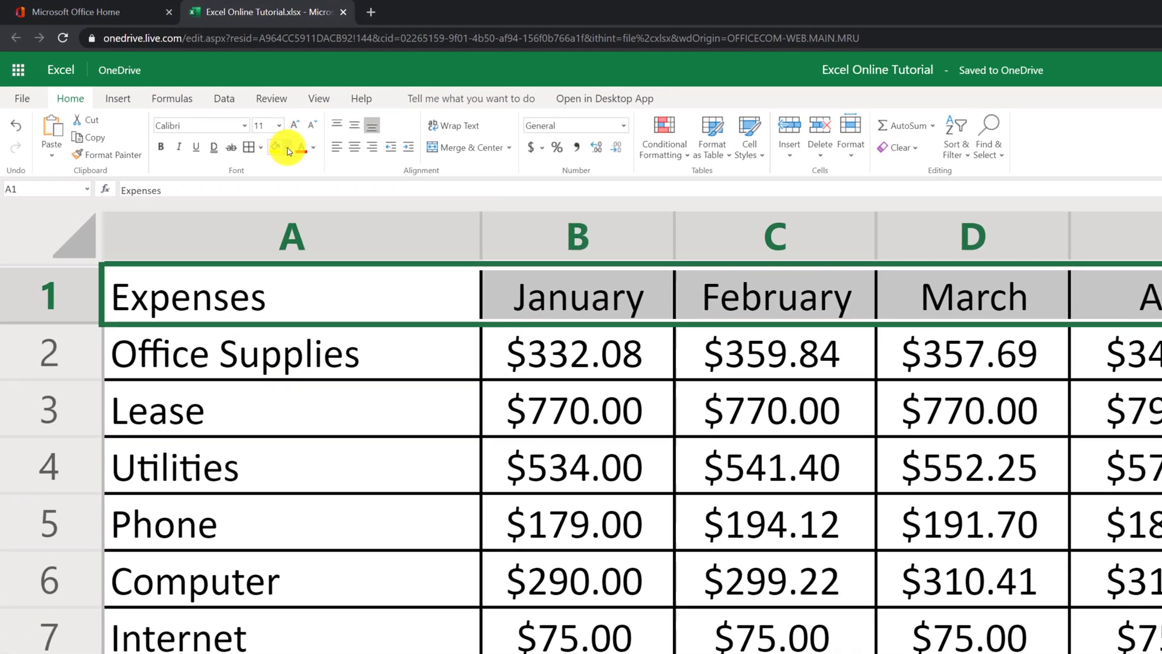
# Step: Give the header row a light gold fill and bold text, then select row 1
pyautogui.click(201, 103)
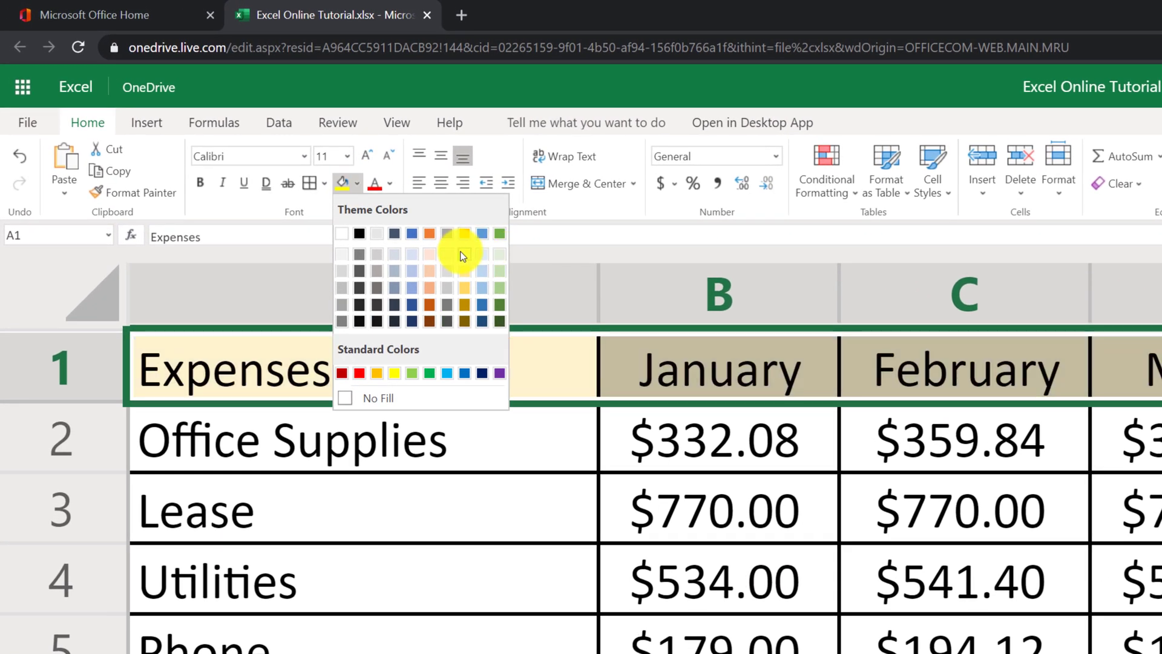
pyautogui.click(457, 250)
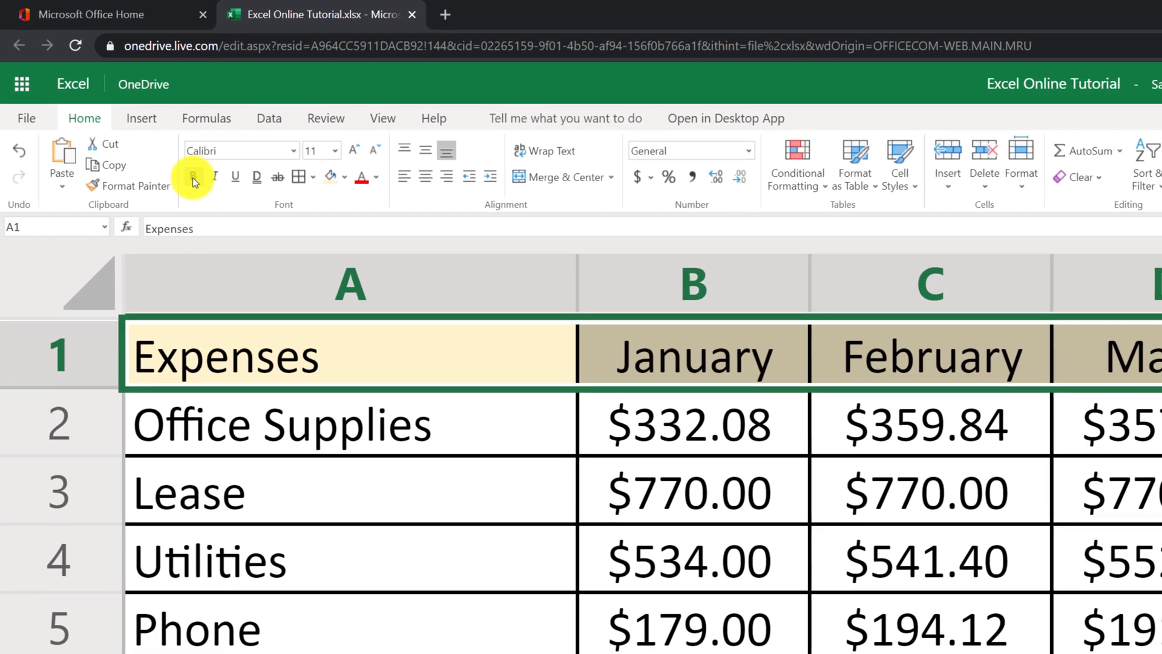
pyautogui.click(200, 183)
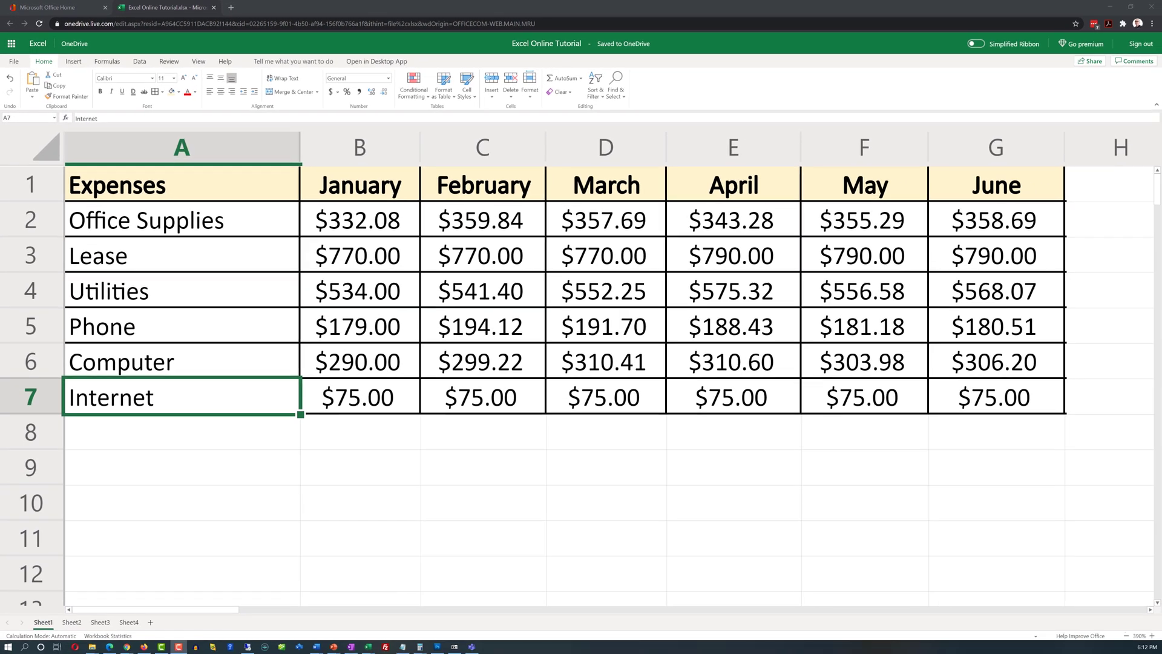
pyautogui.click(47, 185)
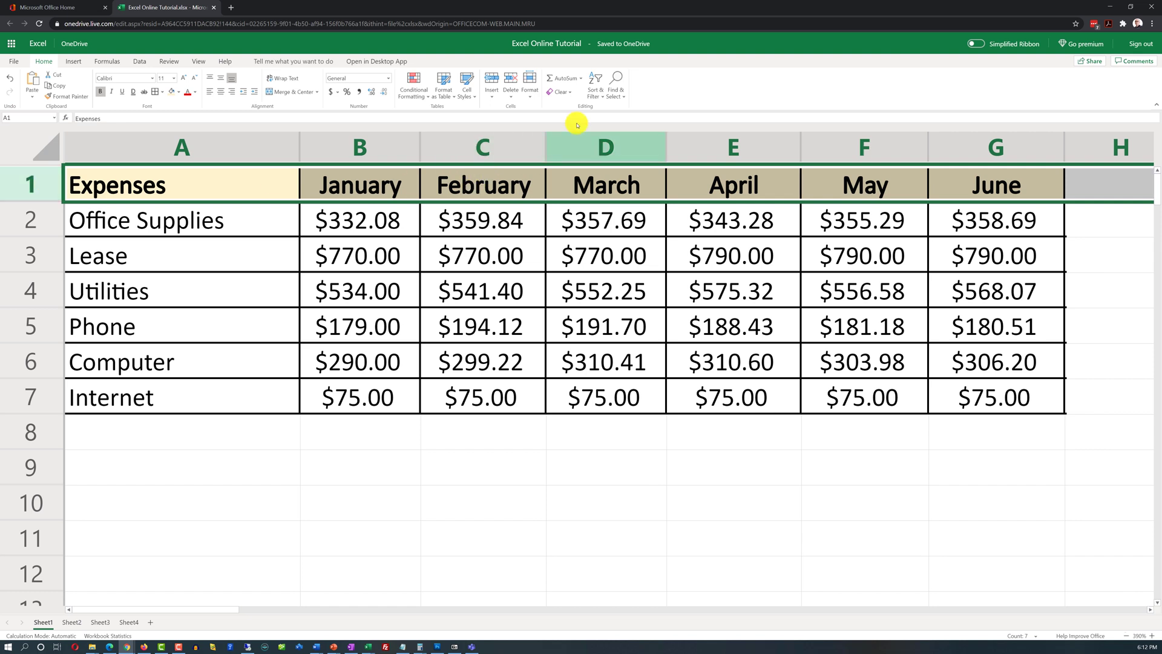
# Step: Turn on Filter for the header row and sort the Expenses column A to Z
pyautogui.click(599, 97)
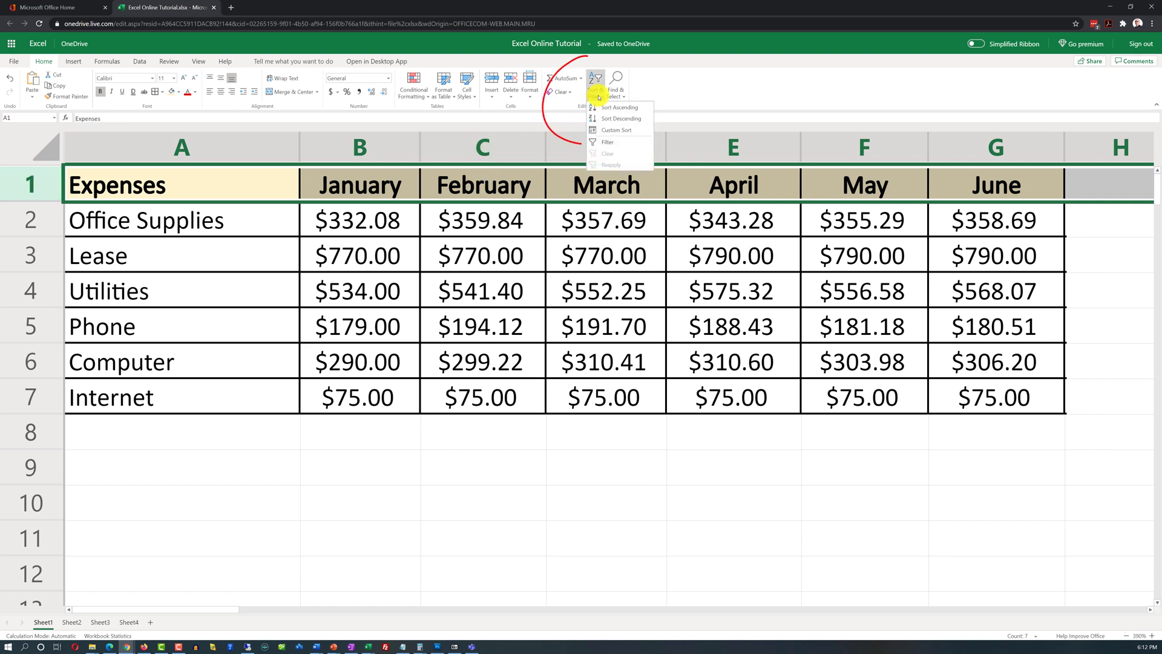
pyautogui.click(603, 143)
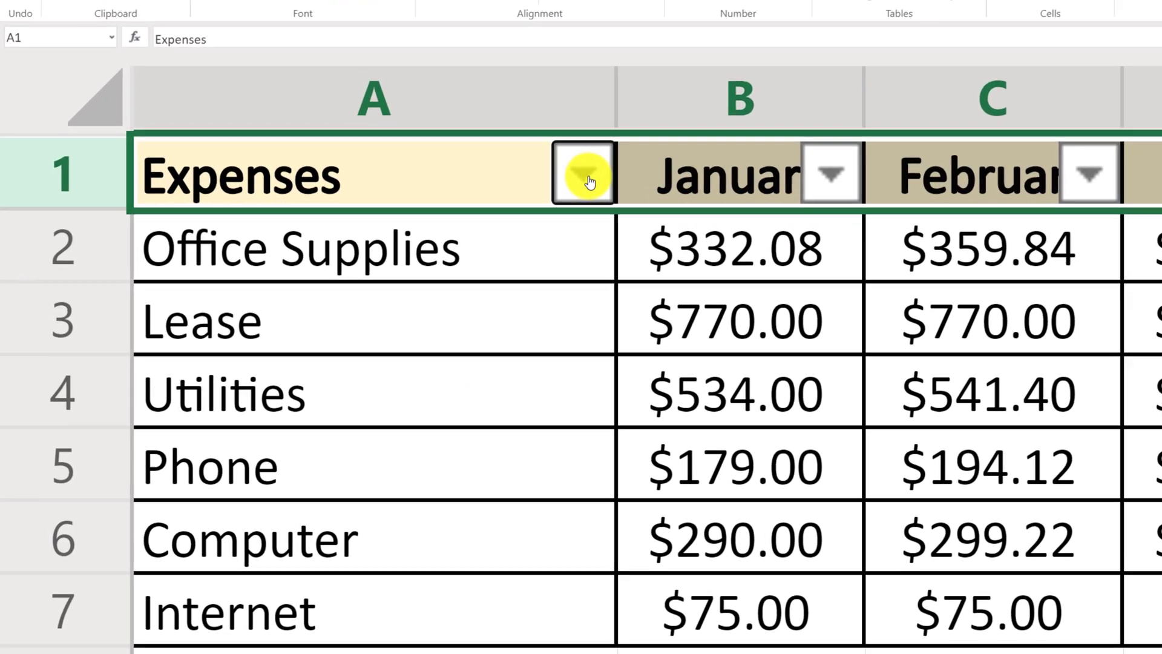
pyautogui.click(588, 177)
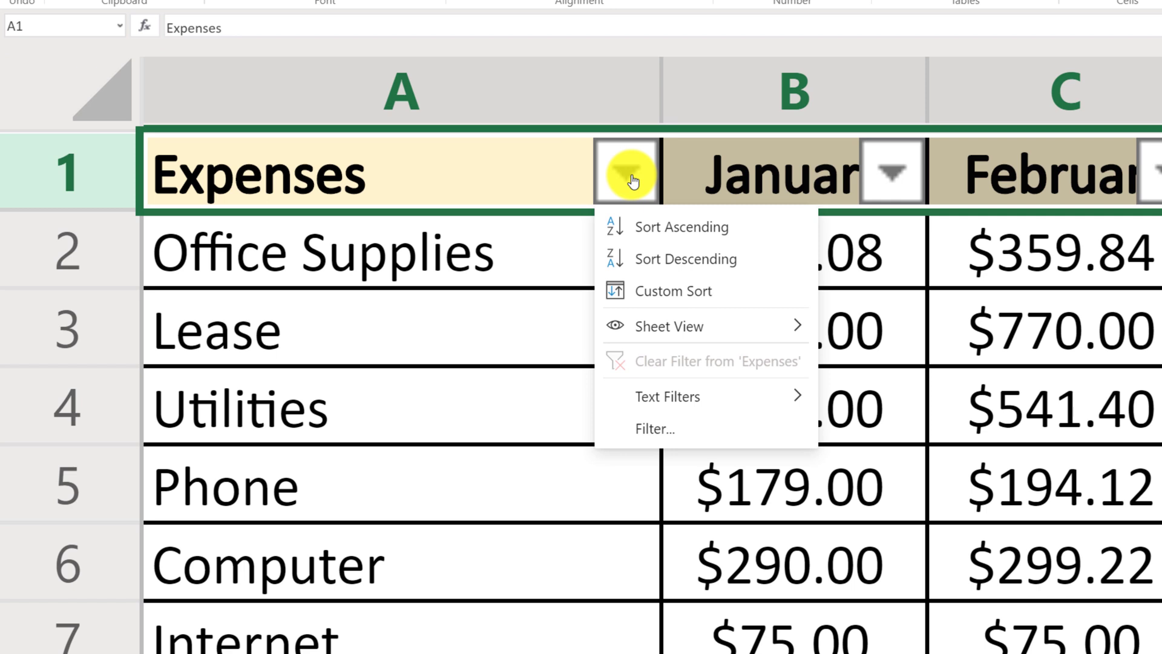
pyautogui.moveTo(714, 315)
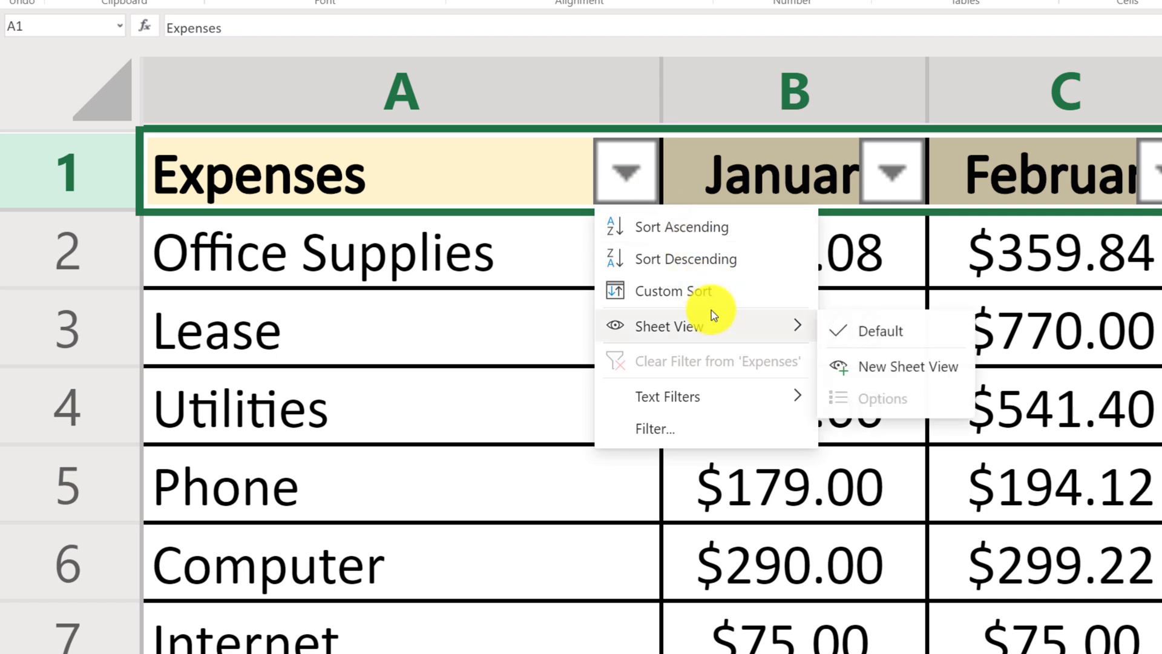
pyautogui.click(583, 278)
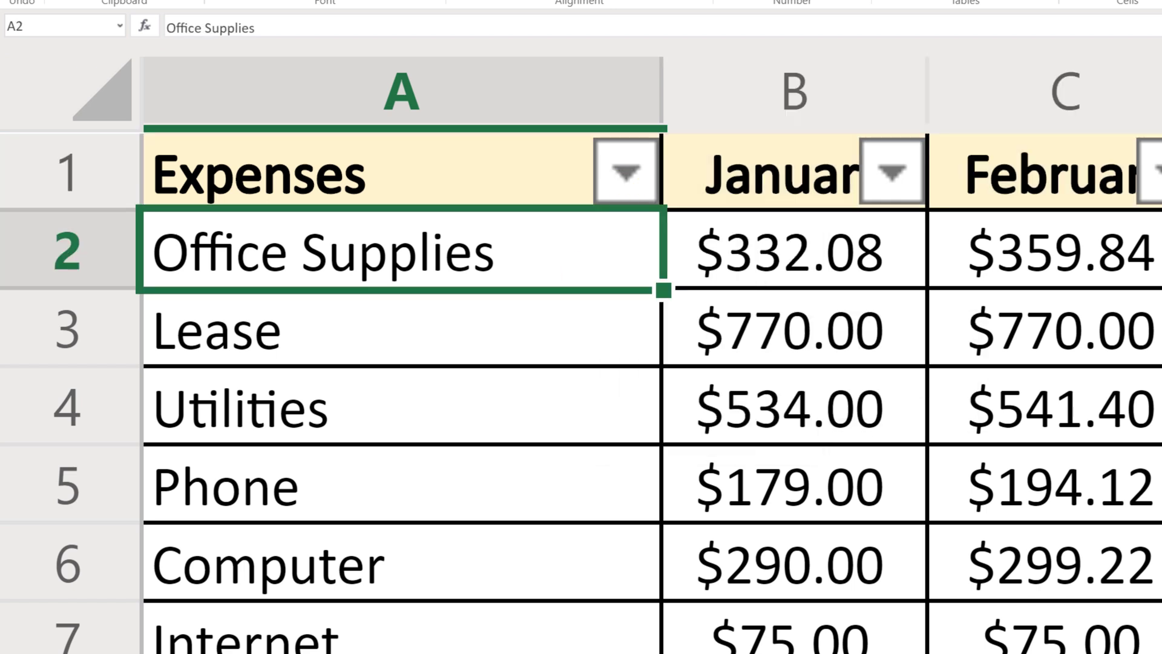
pyautogui.click(632, 173)
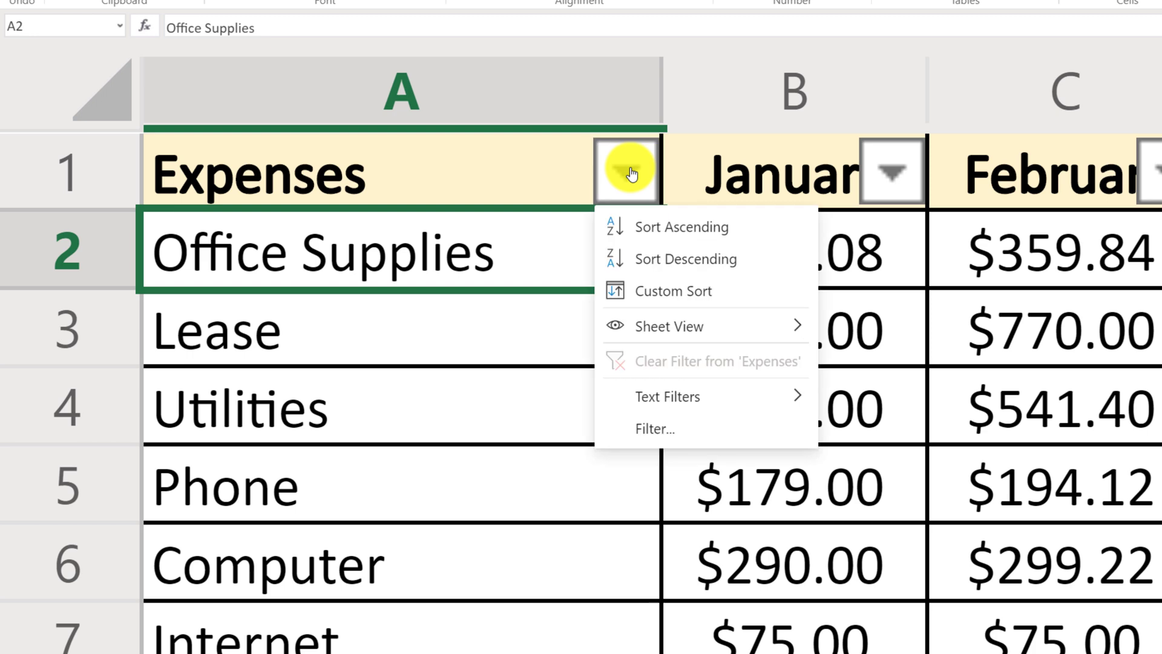
pyautogui.click(681, 228)
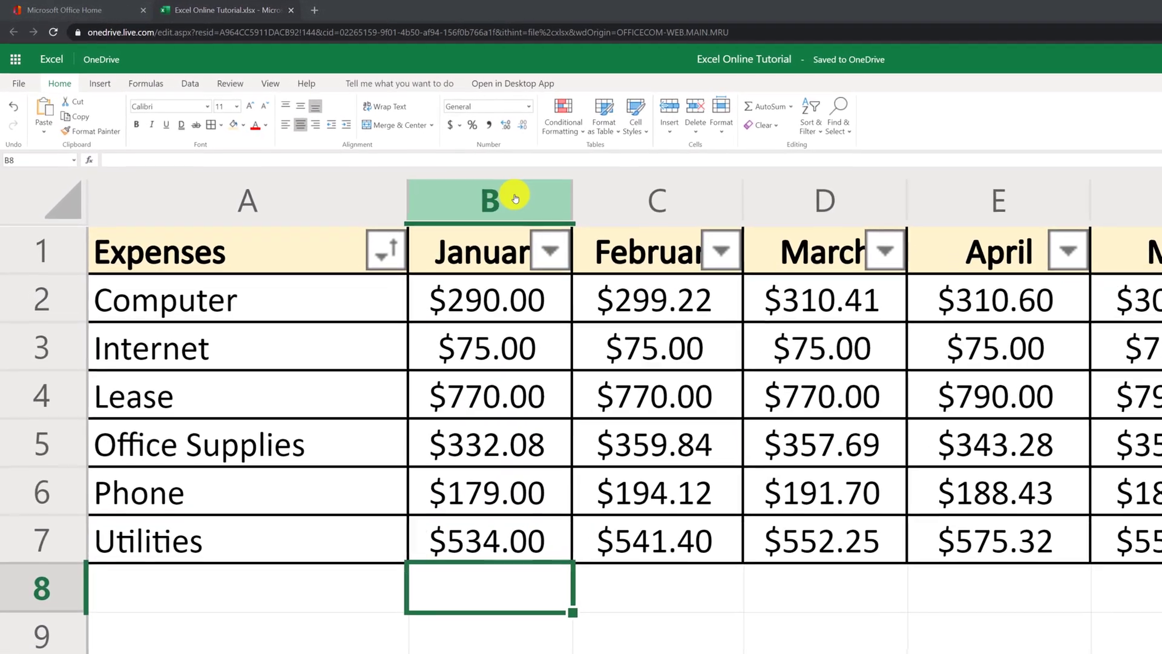
# Step: AutoSum January's expenses in B8 and fill the total across to G8 ($2,180.08 to $2,278.47)
pyautogui.click(780, 109)
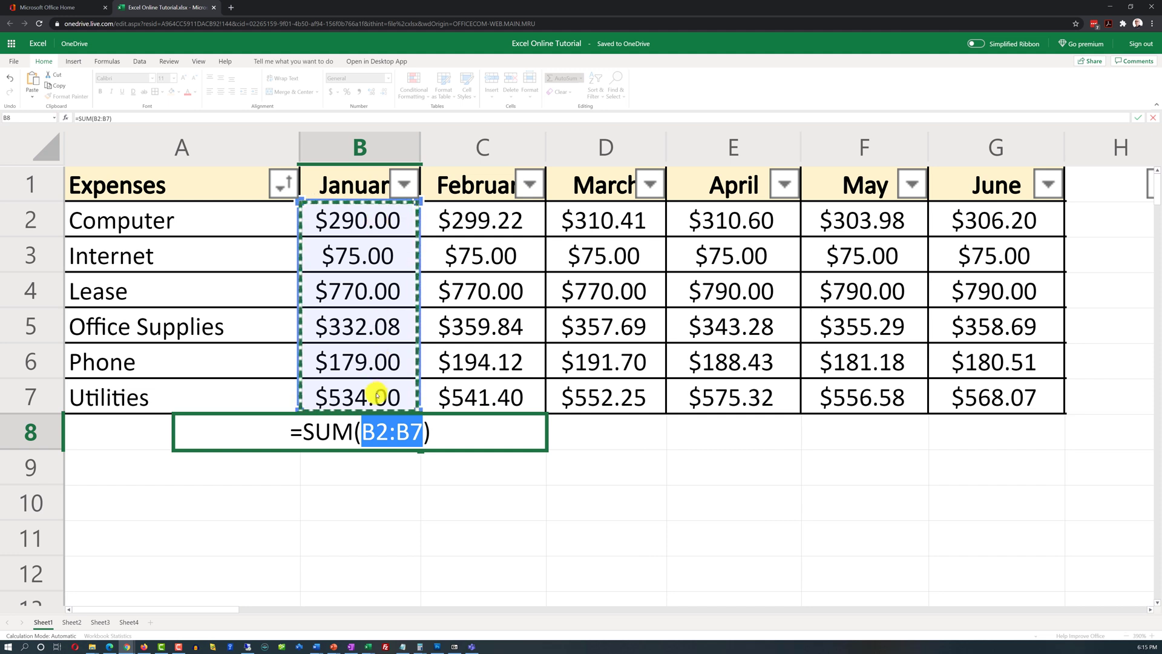
pyautogui.press('Return')
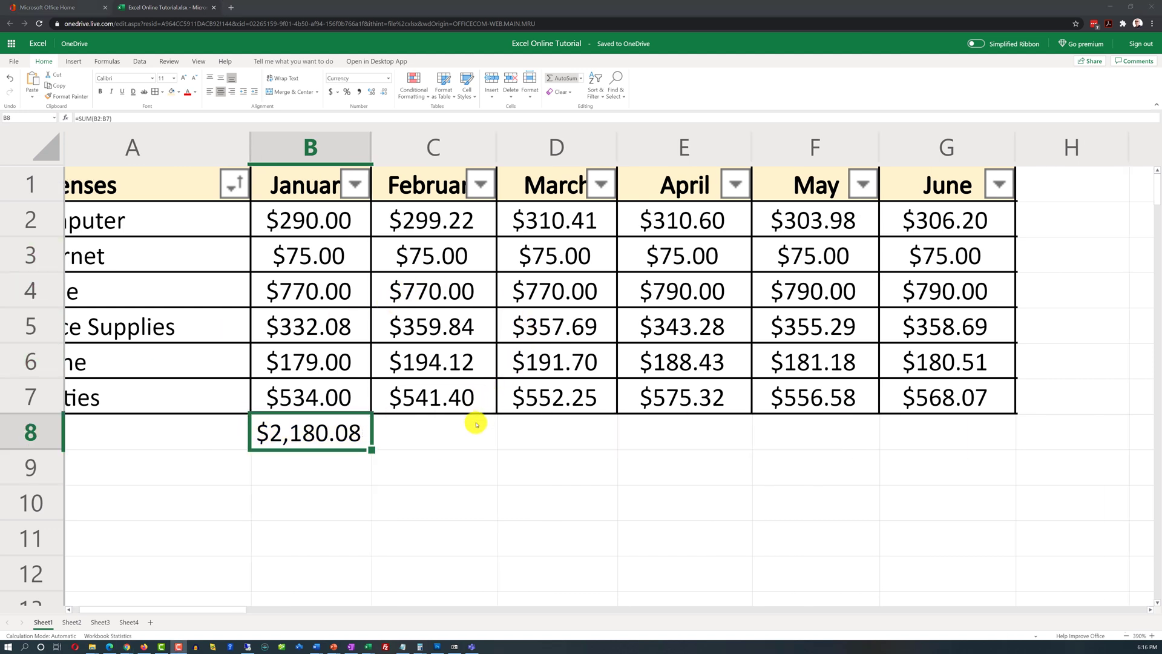
pyautogui.click(451, 436)
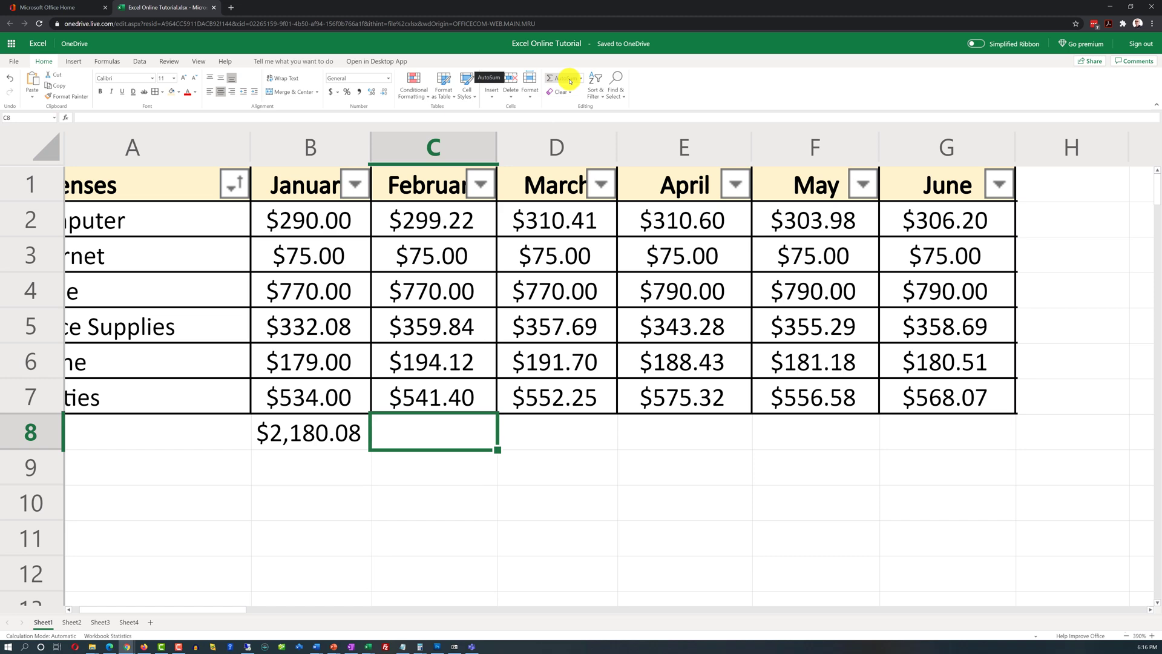
pyautogui.click(330, 437)
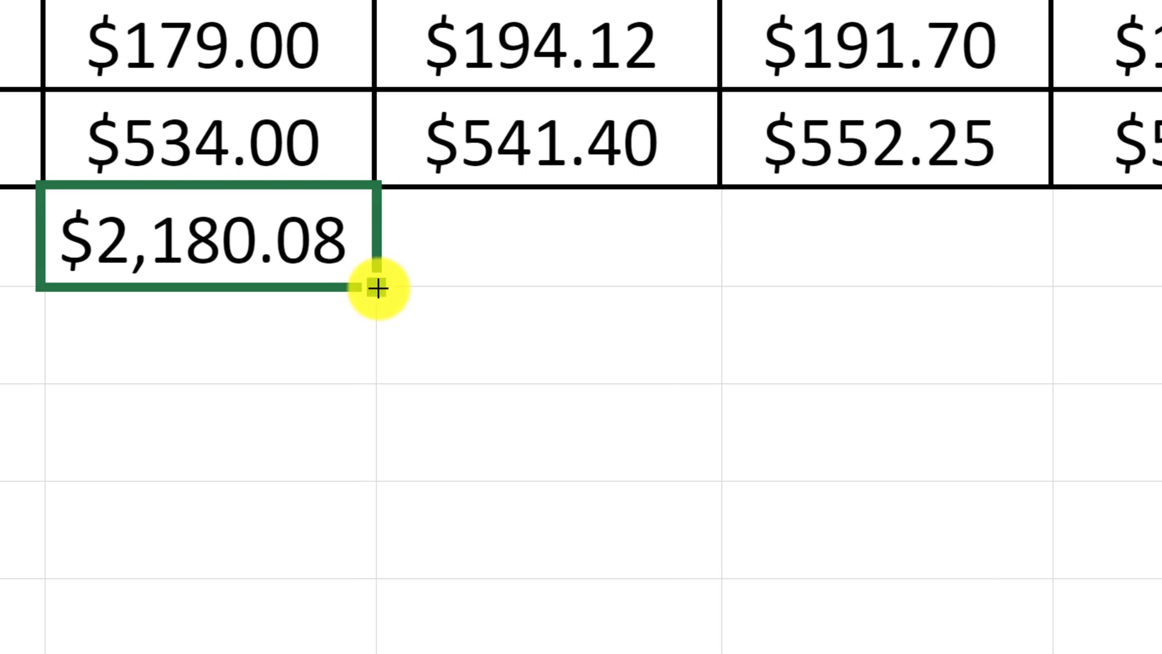
pyautogui.moveTo(377, 288)
pyautogui.mouseDown()
pyautogui.moveTo(1161, 285)
pyautogui.moveTo(1161, 514)
pyautogui.moveTo(1107, 526)
pyautogui.mouseUp()
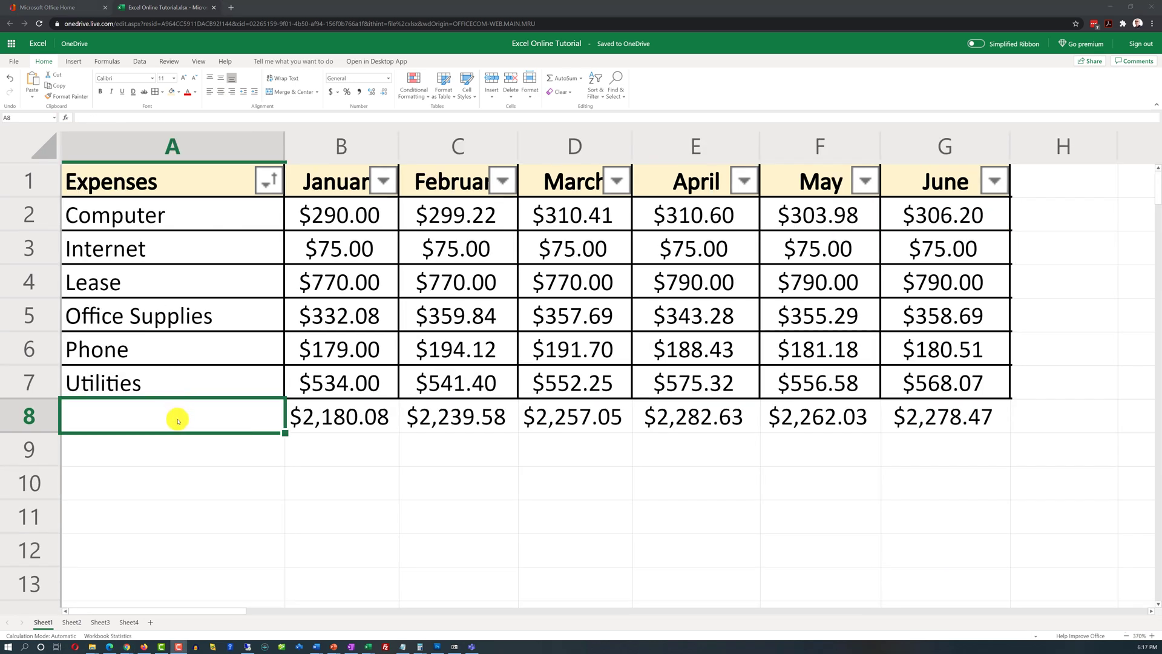
# Step: Enter the label 'Total' in A8 and right-align it
pyautogui.click(179, 418)
pyautogui.doubleClick(180, 418)
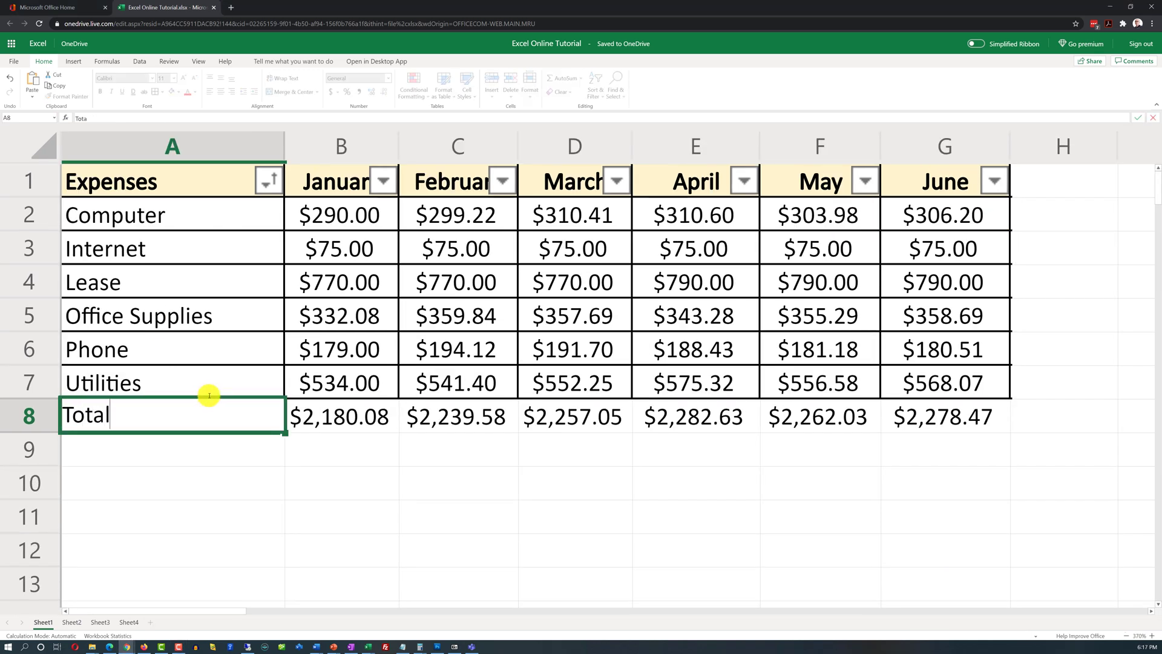
pyautogui.click(139, 478)
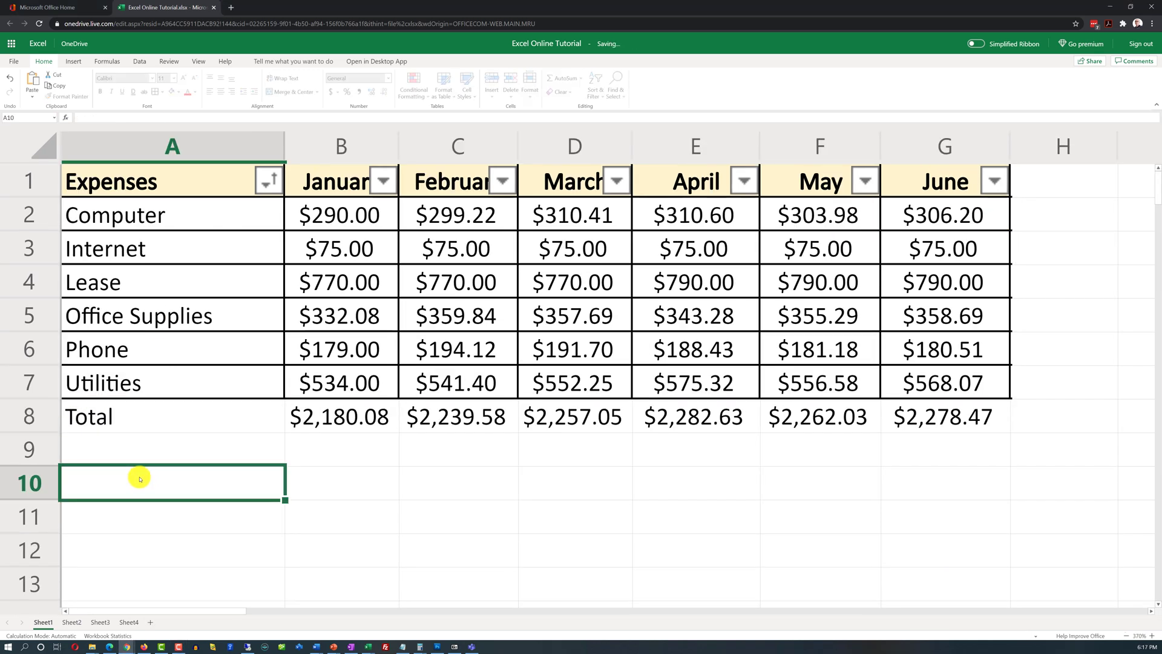
pyautogui.click(169, 416)
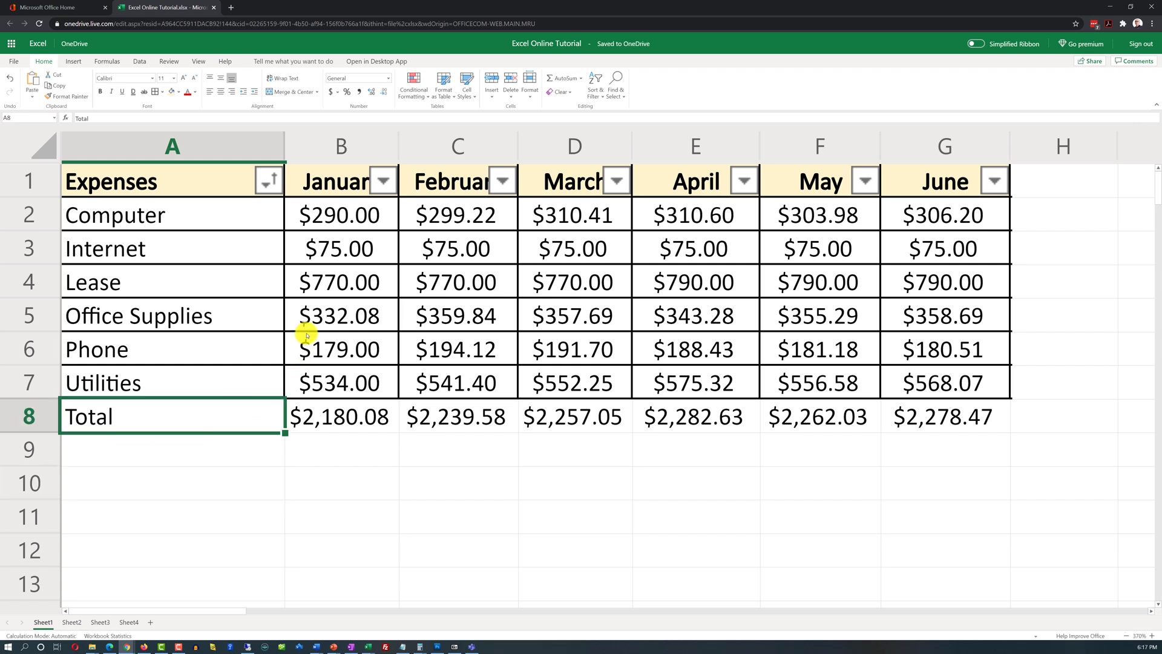
pyautogui.click(232, 93)
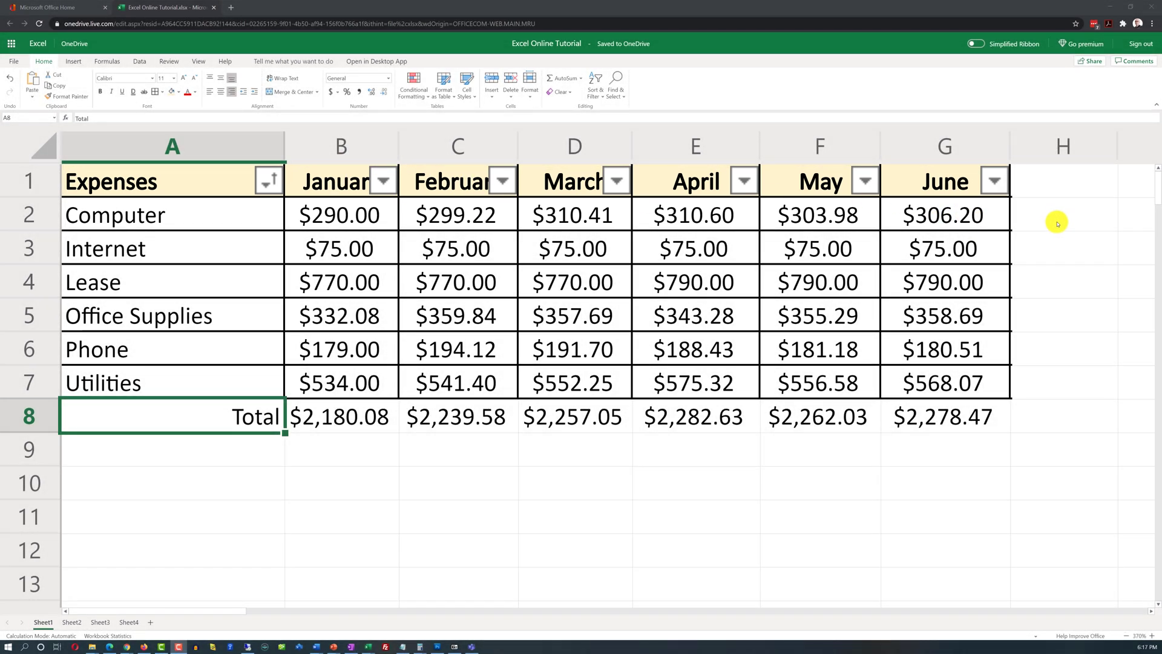
pyautogui.click(1056, 220)
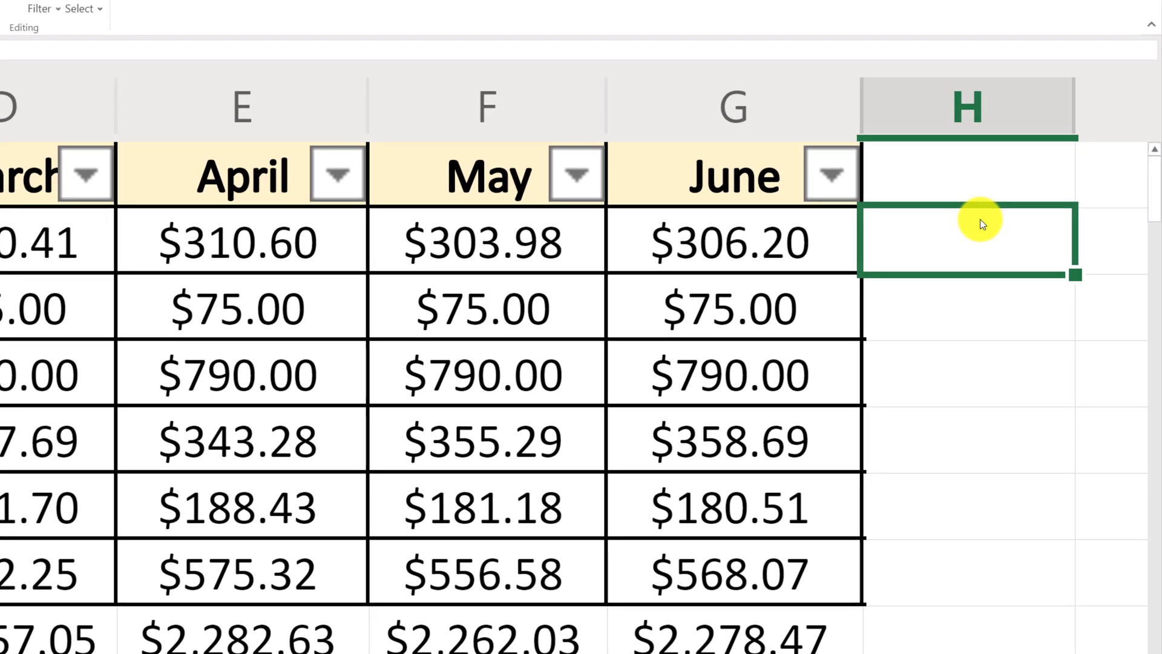
# Step: Enter =SUM(B2:G2) in H2 for the Computer row's $1,820.41 and widen column H to fit
pyautogui.write('=SU')
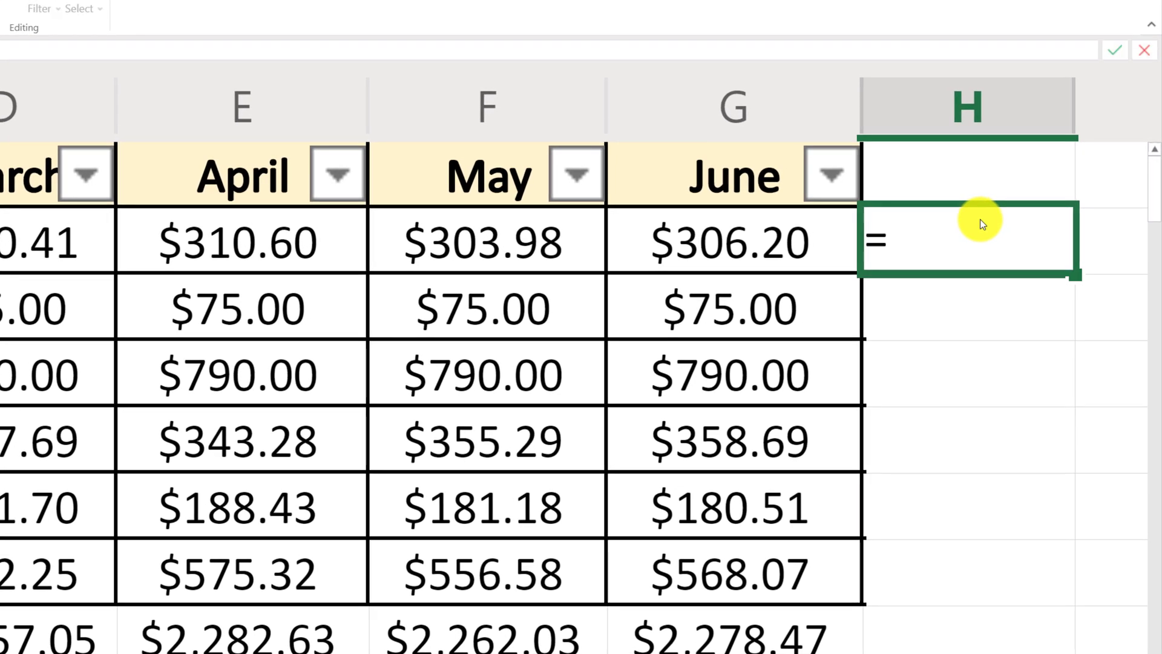
pyautogui.write('M')
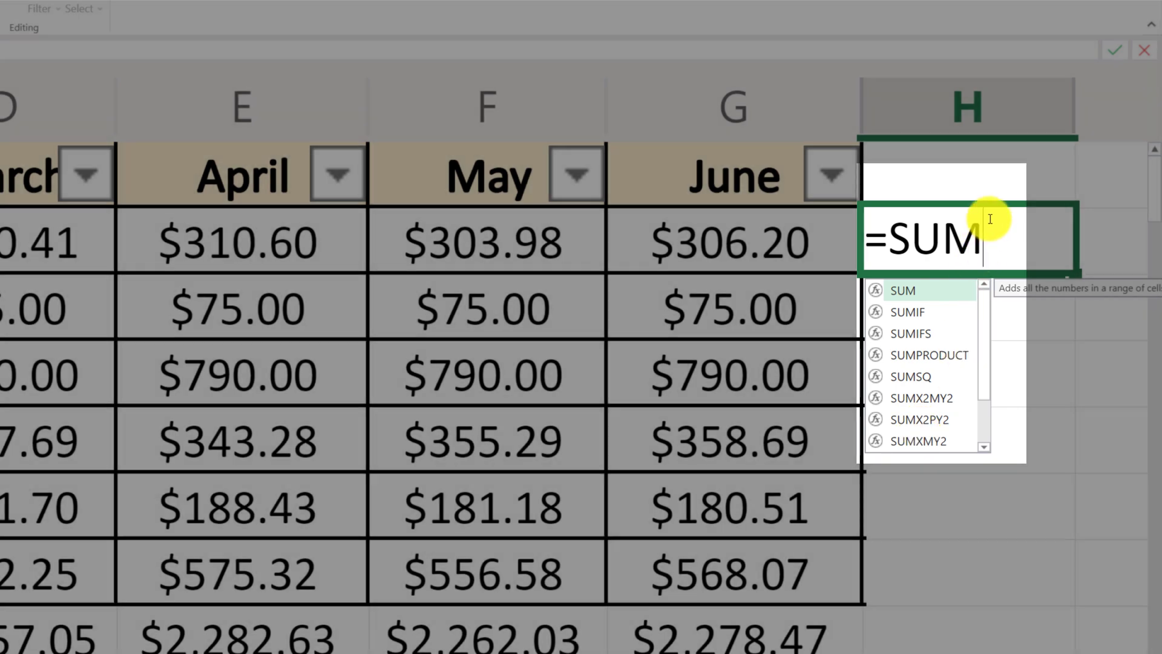
pyautogui.write('(')
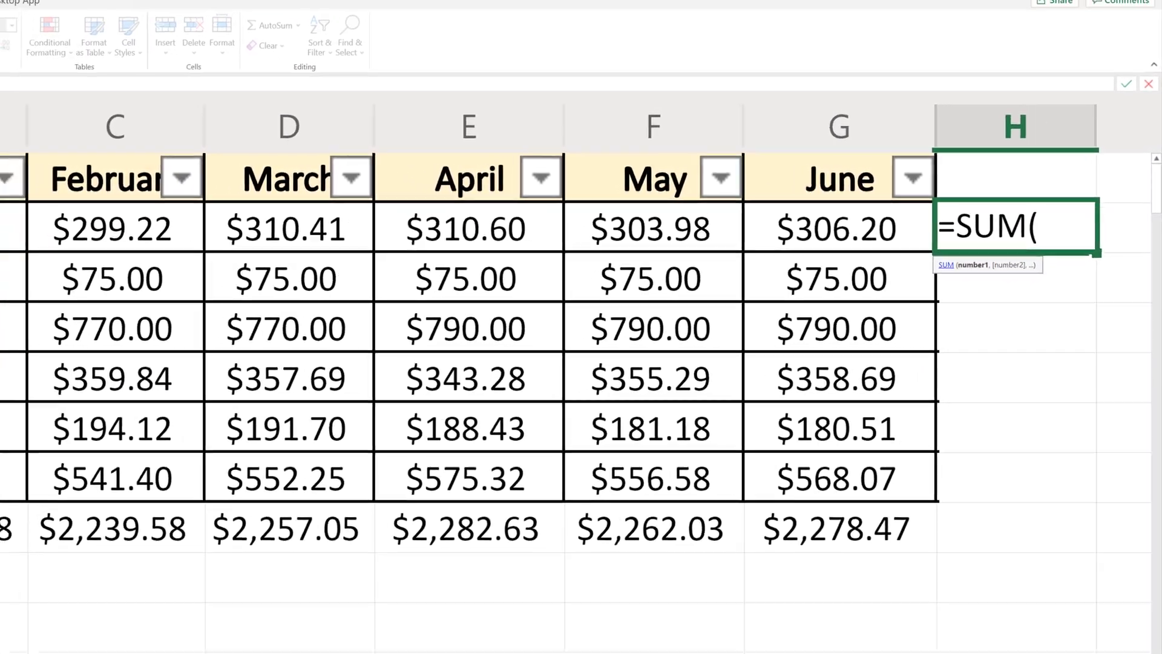
pyautogui.moveTo(78, 224); pyautogui.dragTo(714, 255)
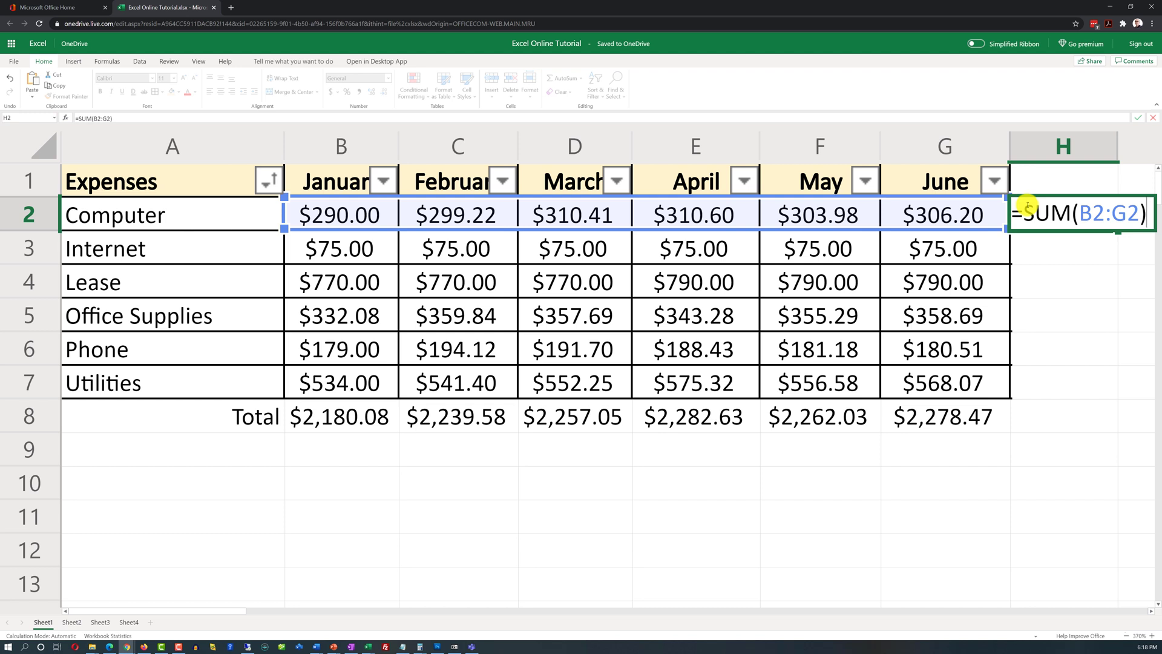
pyautogui.press('Return')
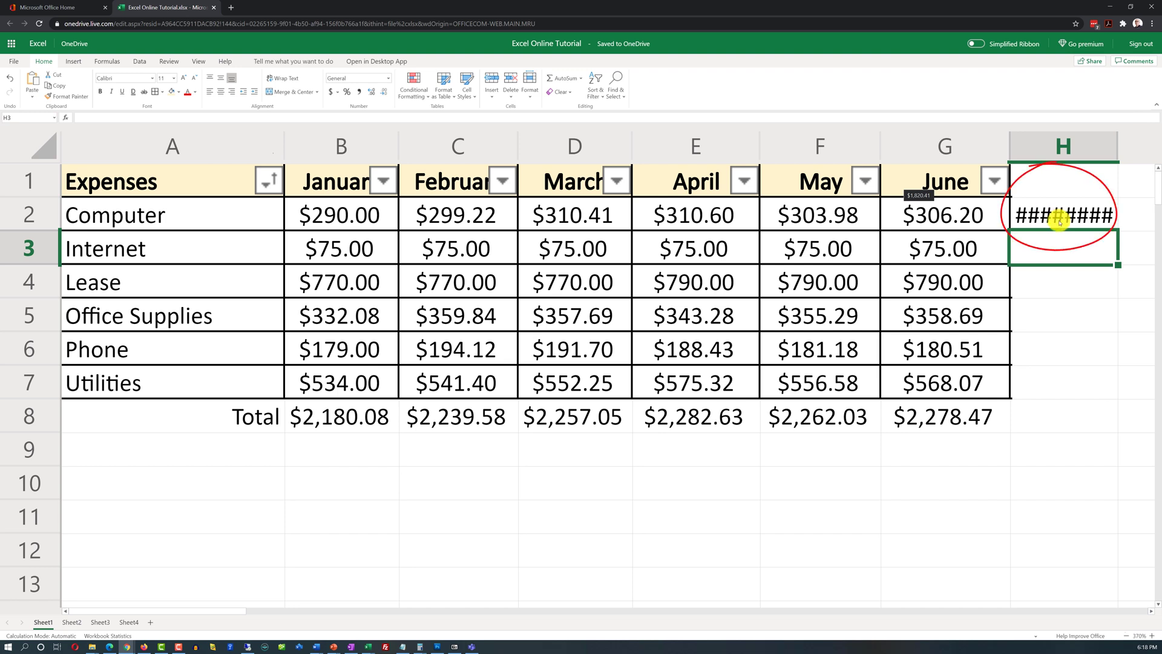
pyautogui.hscroll(2, 1152, 613)
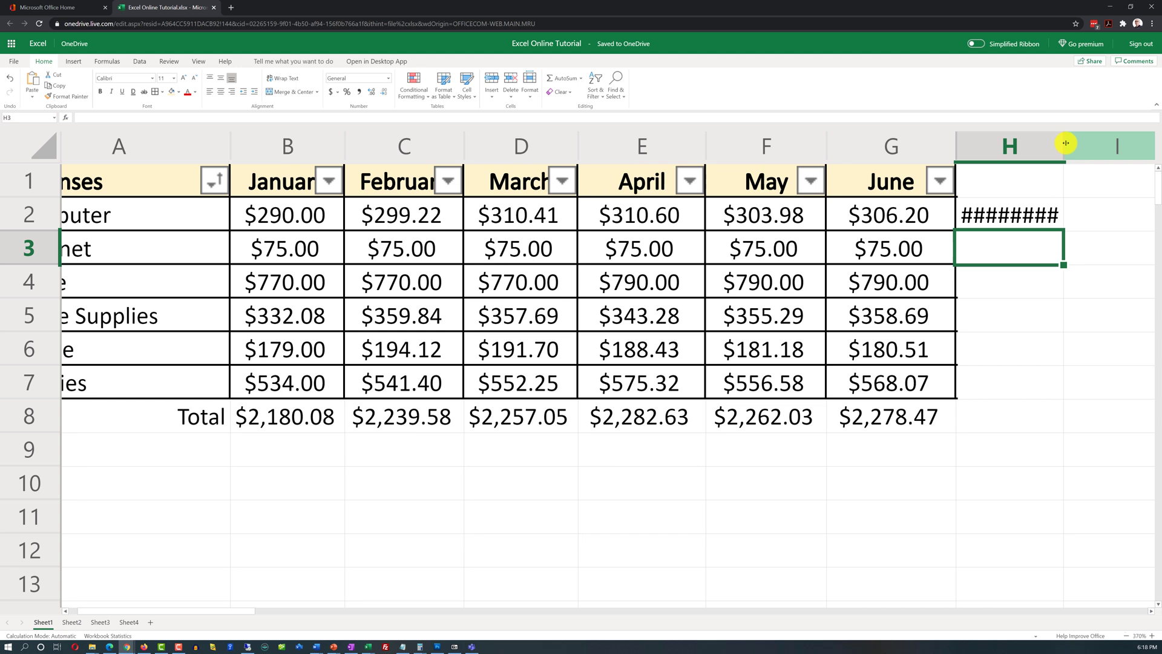
pyautogui.moveTo(1063, 143)
pyautogui.mouseDown()
pyautogui.moveTo(1102, 147)
pyautogui.moveTo(1069, 157)
pyautogui.moveTo(1069, 147)
pyautogui.mouseUp()
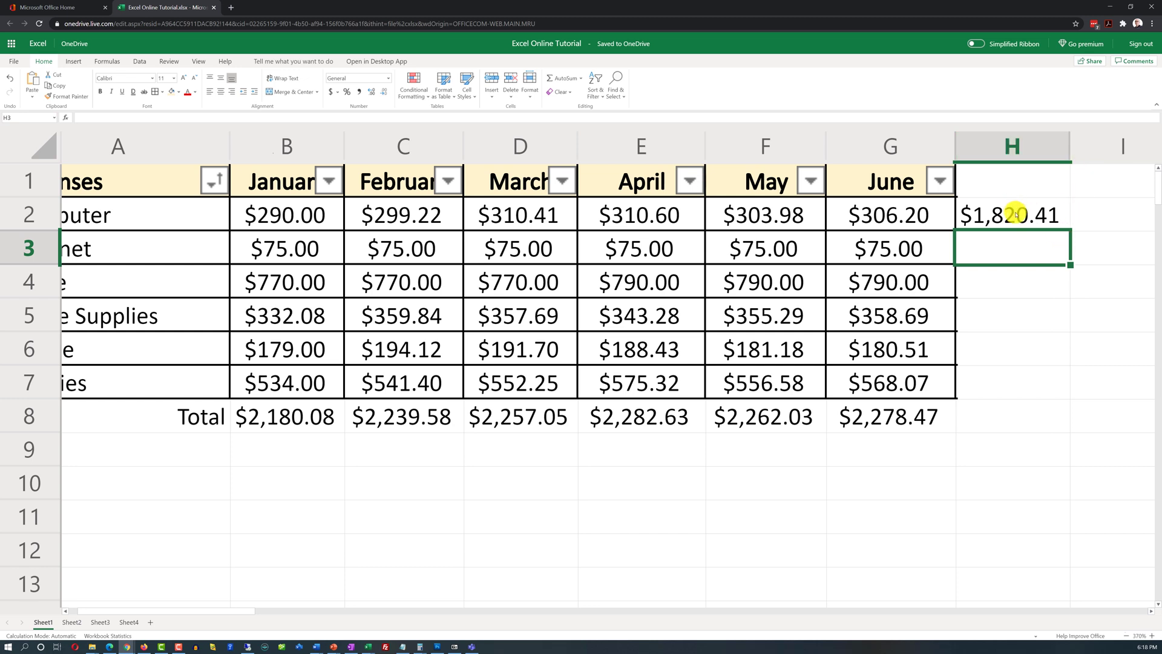
# Step: Copy H2's SUM formula into H3:H7, giving row totals from $450.00 to $3,327.62
pyautogui.click(1068, 219)
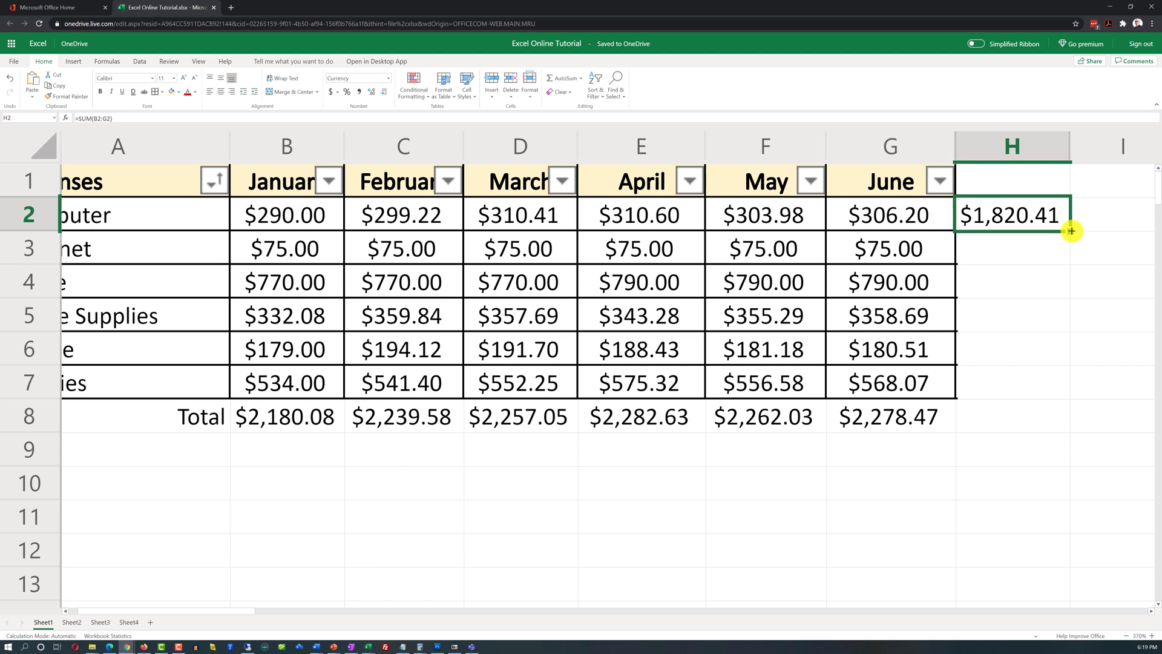
pyautogui.click(1009, 257)
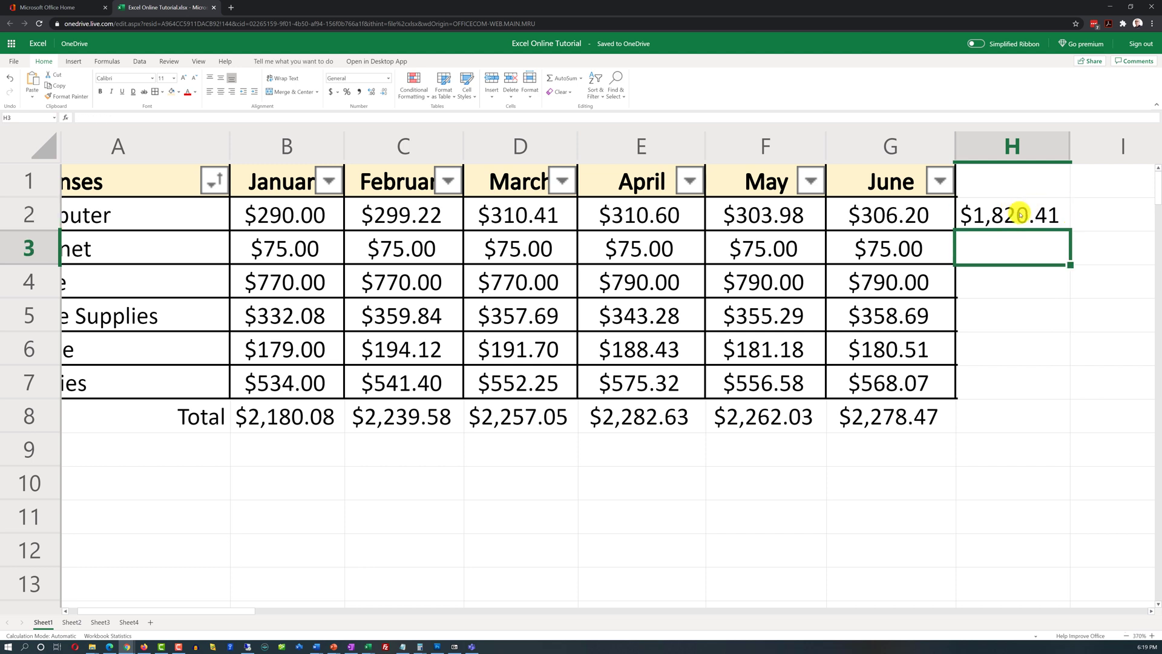
pyautogui.click(1021, 216)
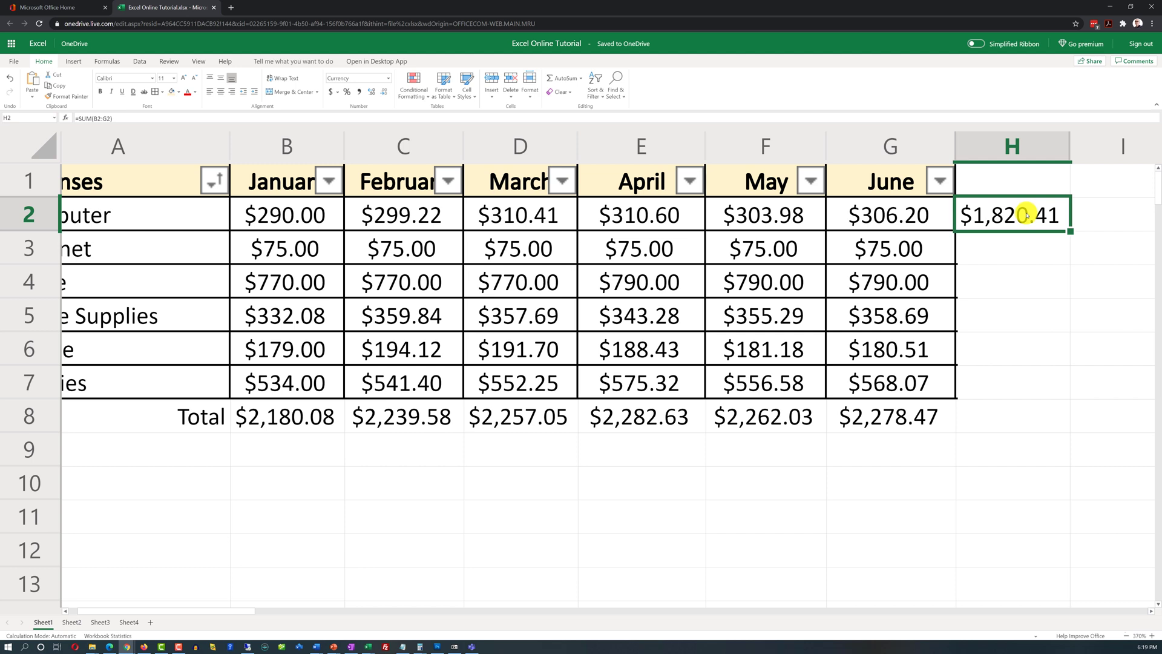
pyautogui.hotkey('ctrl', 'c')
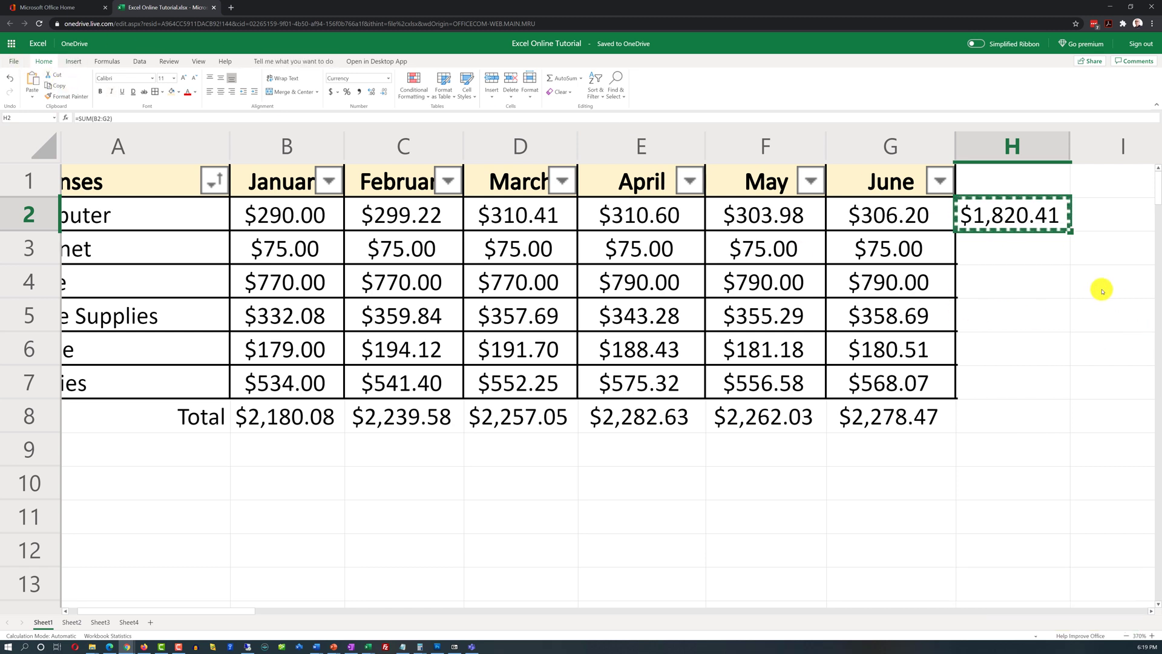
pyautogui.moveTo(1024, 252); pyautogui.dragTo(1025, 378)
pyautogui.hotkey('ctrl', 'v')
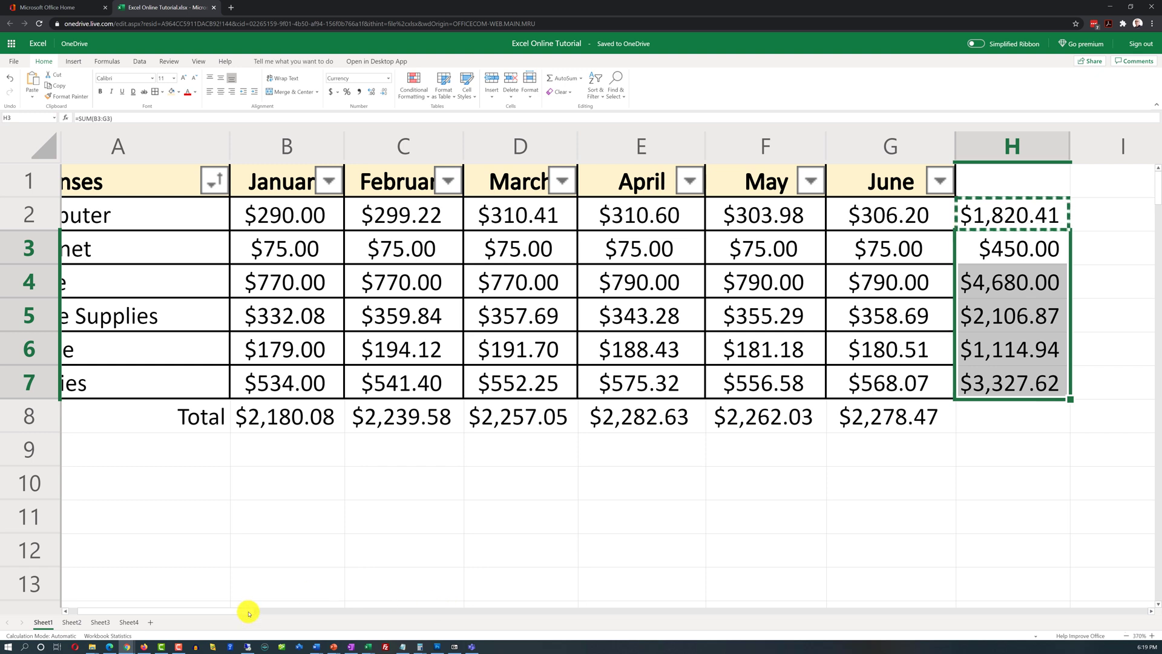
pyautogui.moveTo(249, 612); pyautogui.dragTo(228, 615)
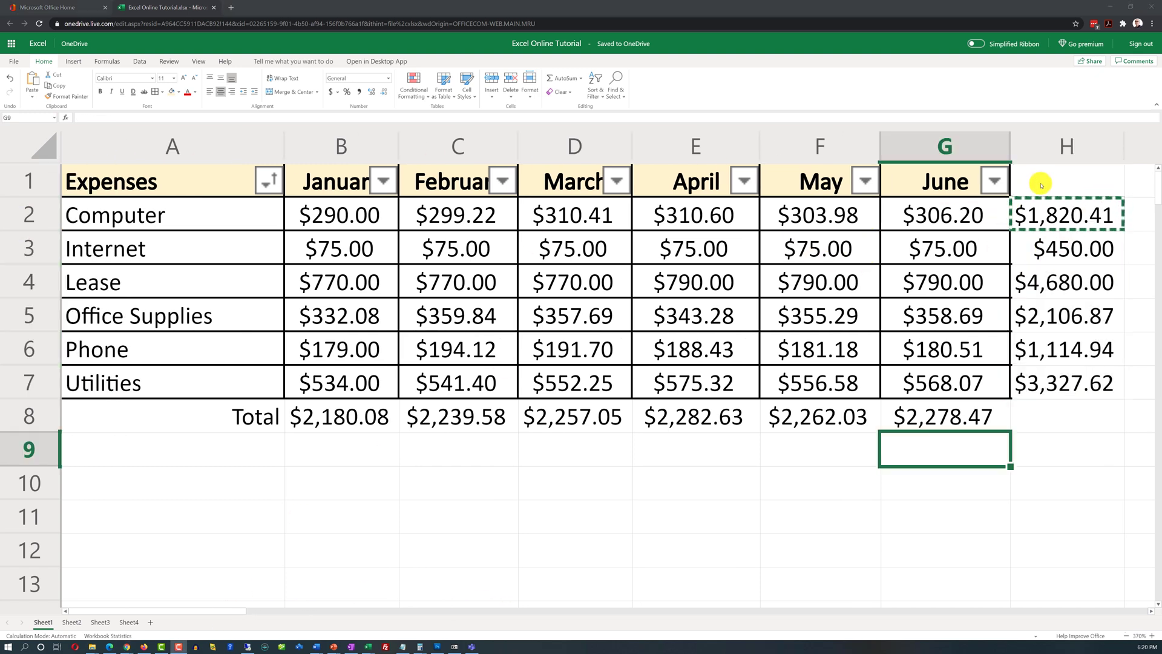
# Step: Enter the heading 'Total' in H1 and center all of column H
pyautogui.click(1044, 183)
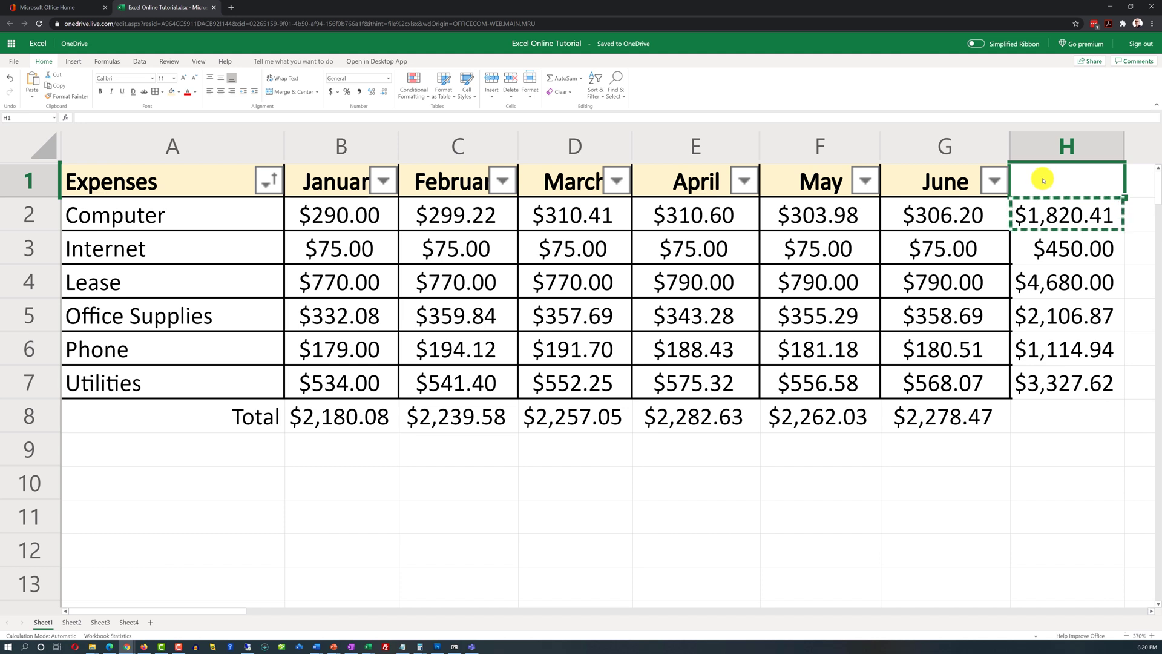
pyautogui.write('Total')
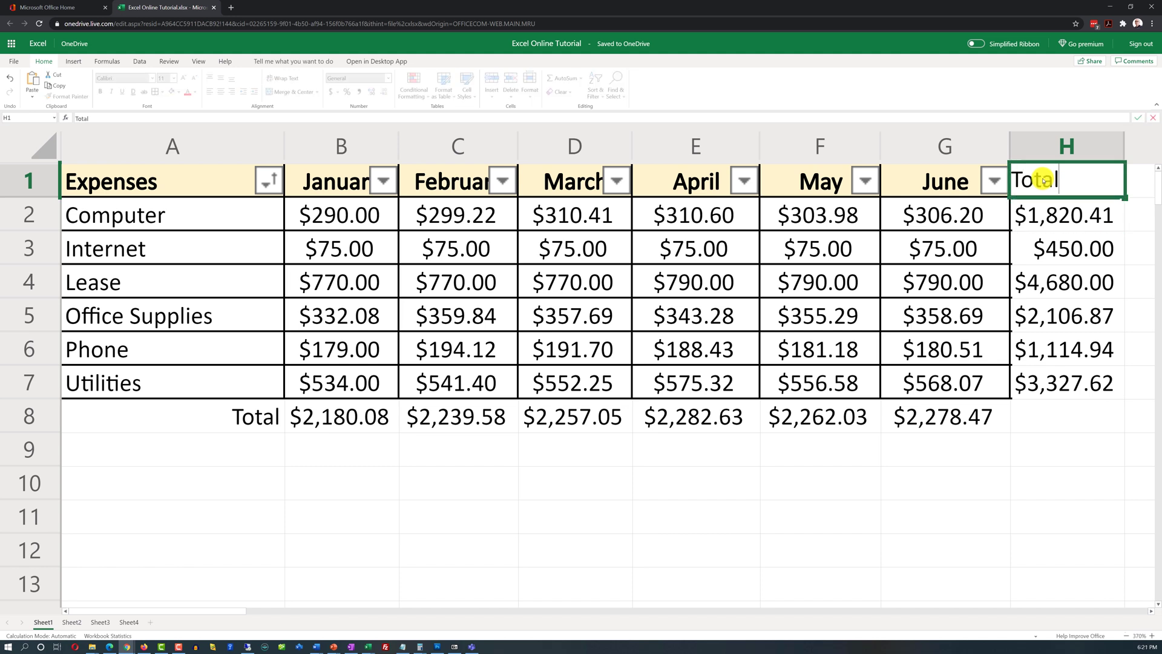
pyautogui.click(1060, 427)
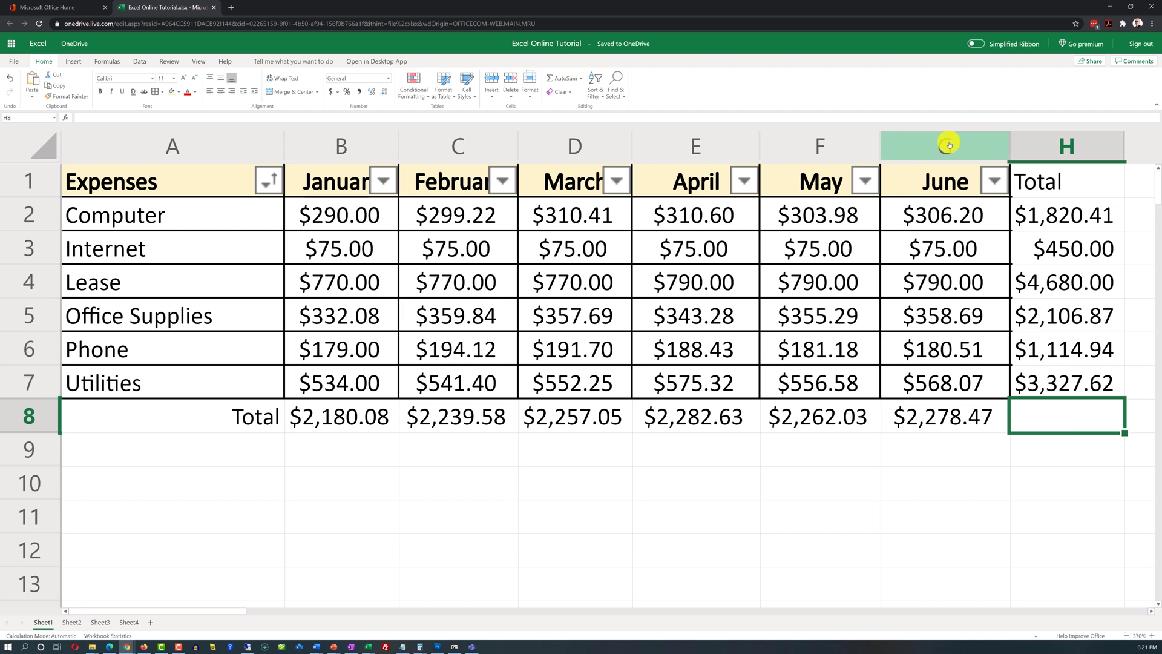
pyautogui.click(1070, 147)
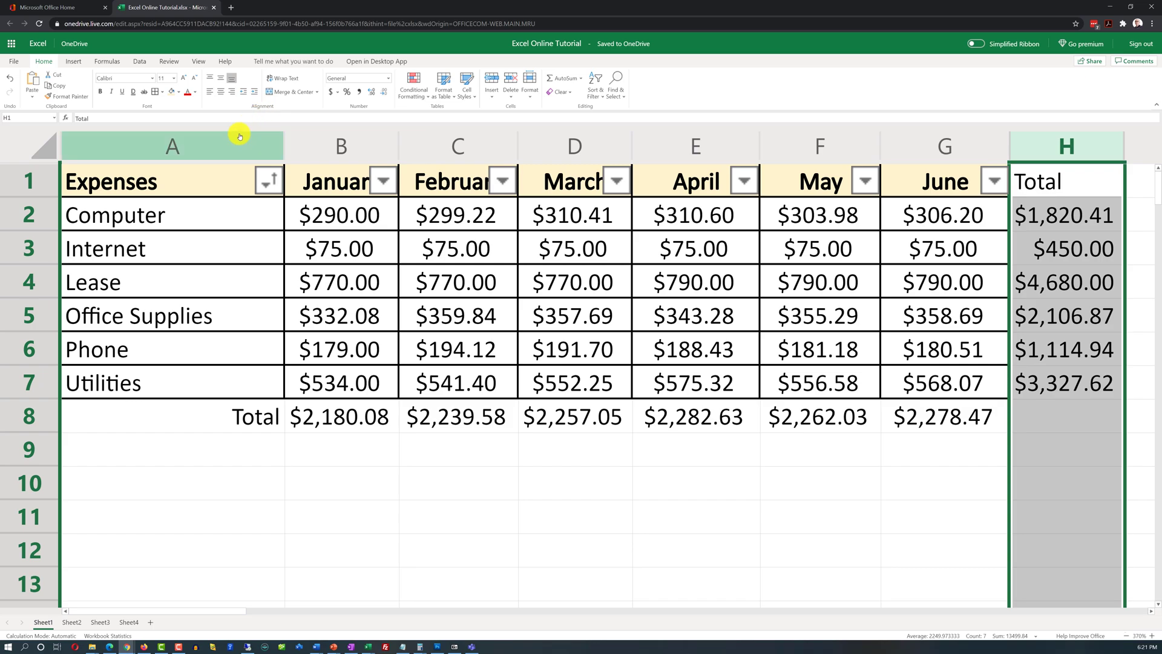
pyautogui.click(222, 92)
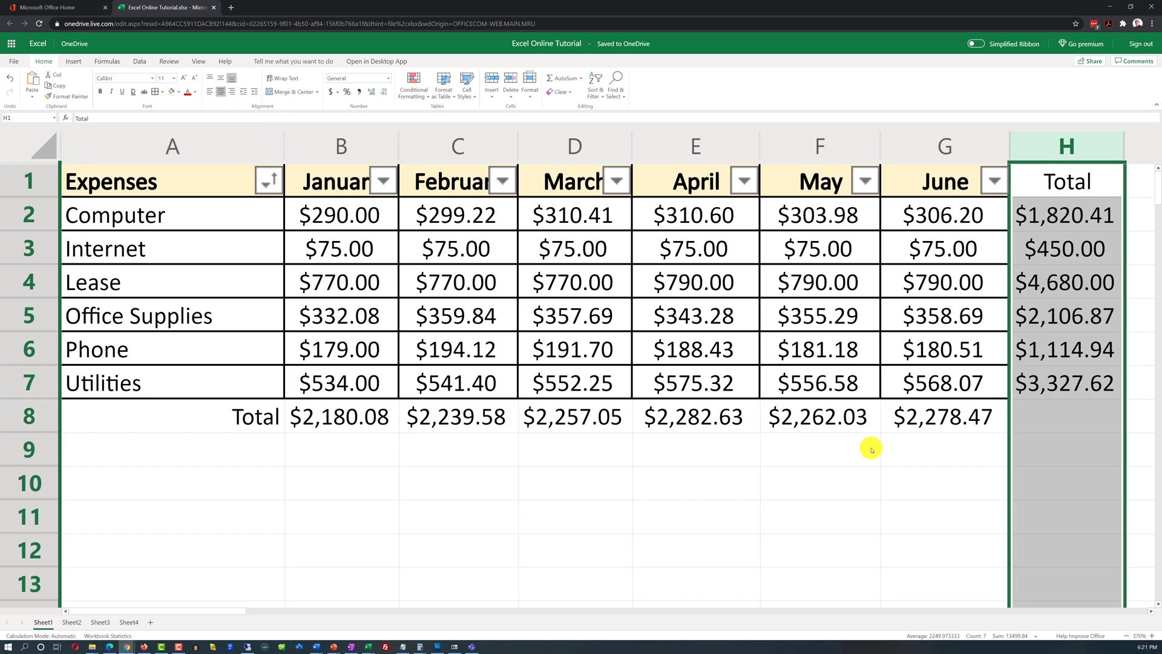
pyautogui.click(921, 505)
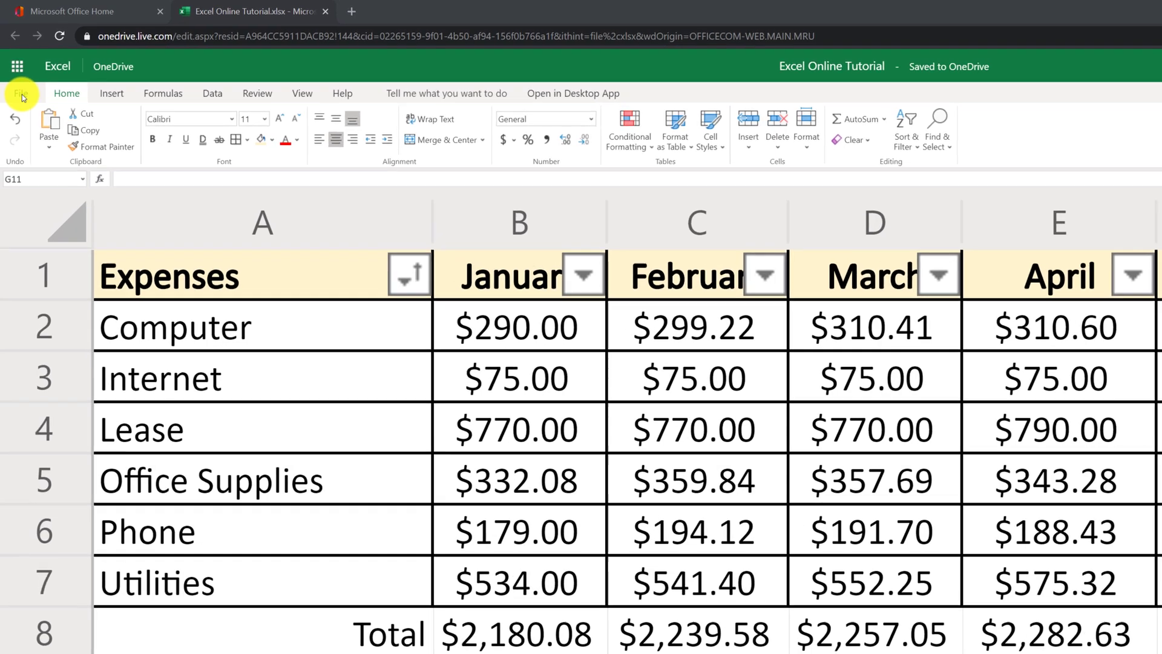
# Step: Set the print page orientation to Landscape in Print Settings and continue
pyautogui.click(23, 97)
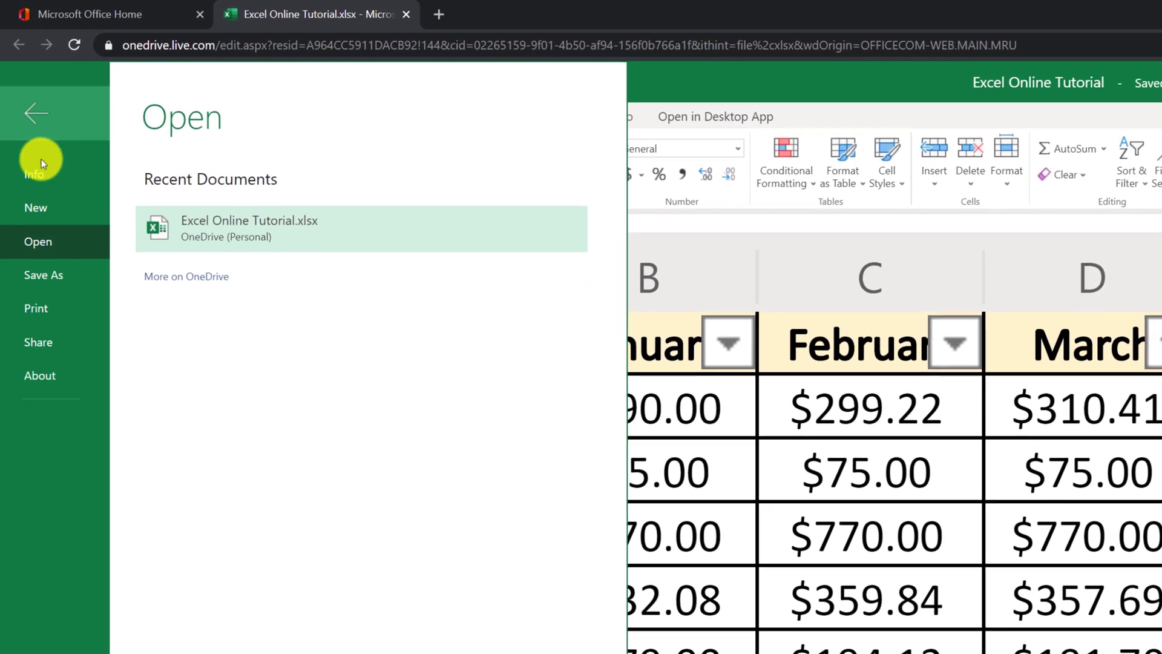
pyautogui.click(35, 256)
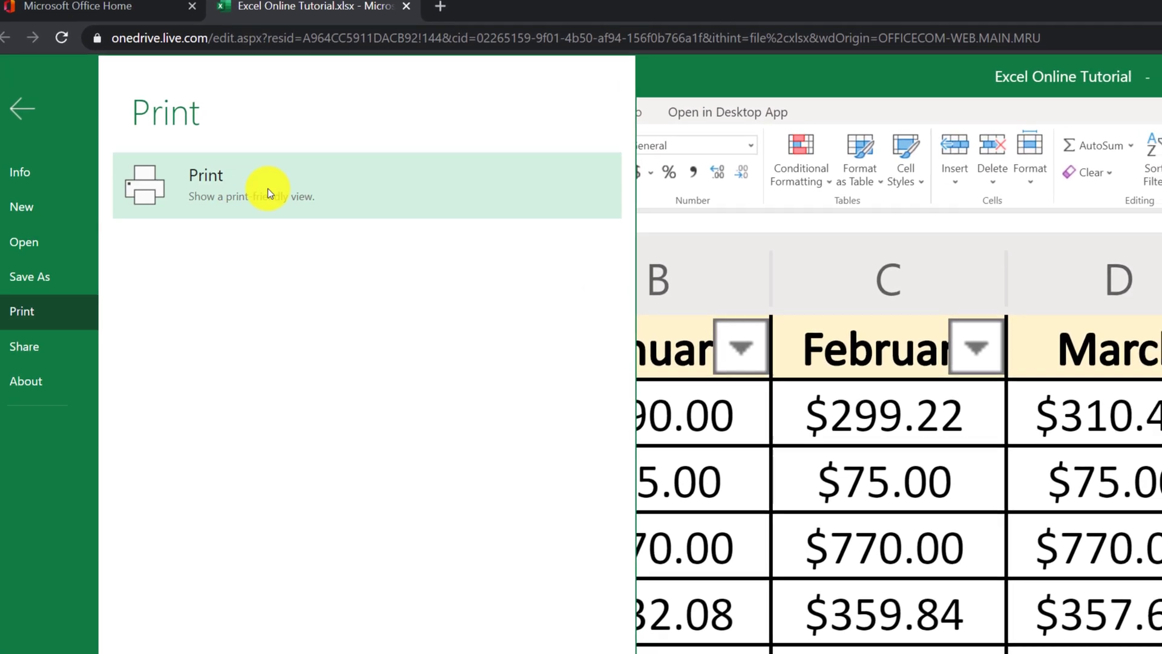
pyautogui.click(266, 200)
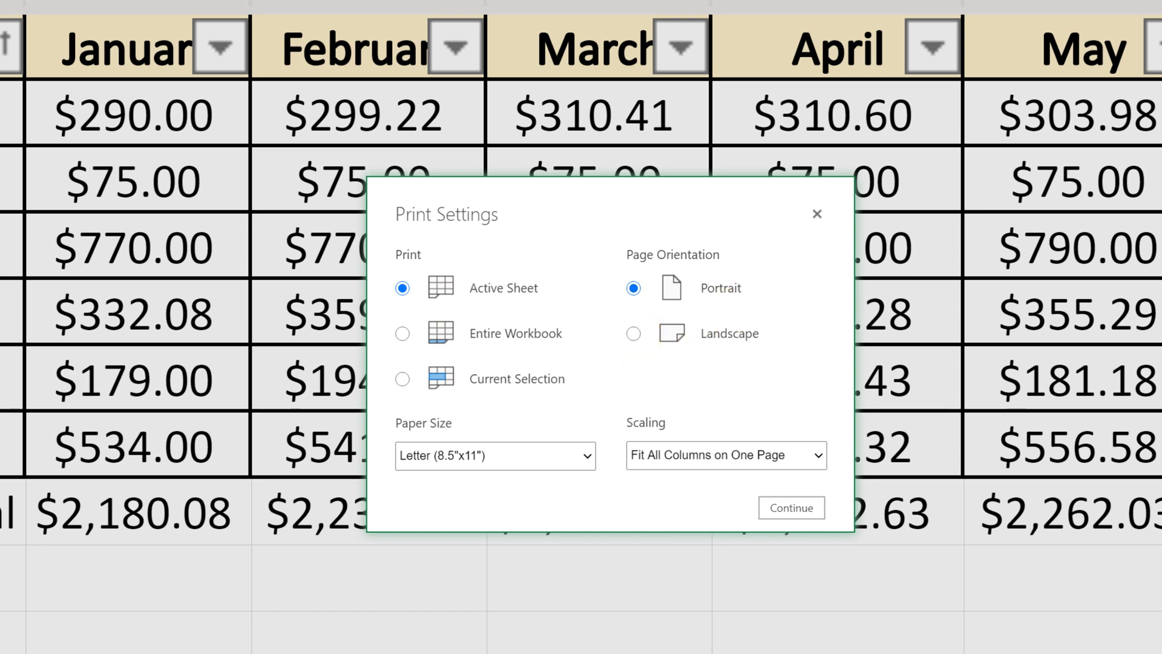
pyautogui.click(633, 334)
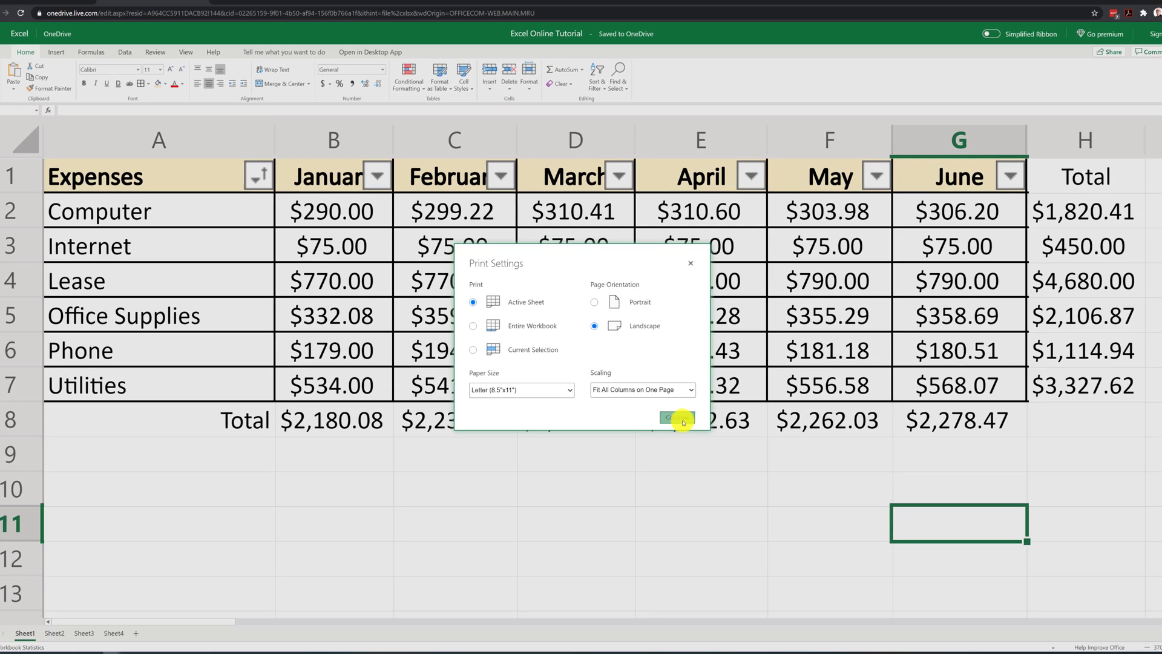
pyautogui.click(681, 419)
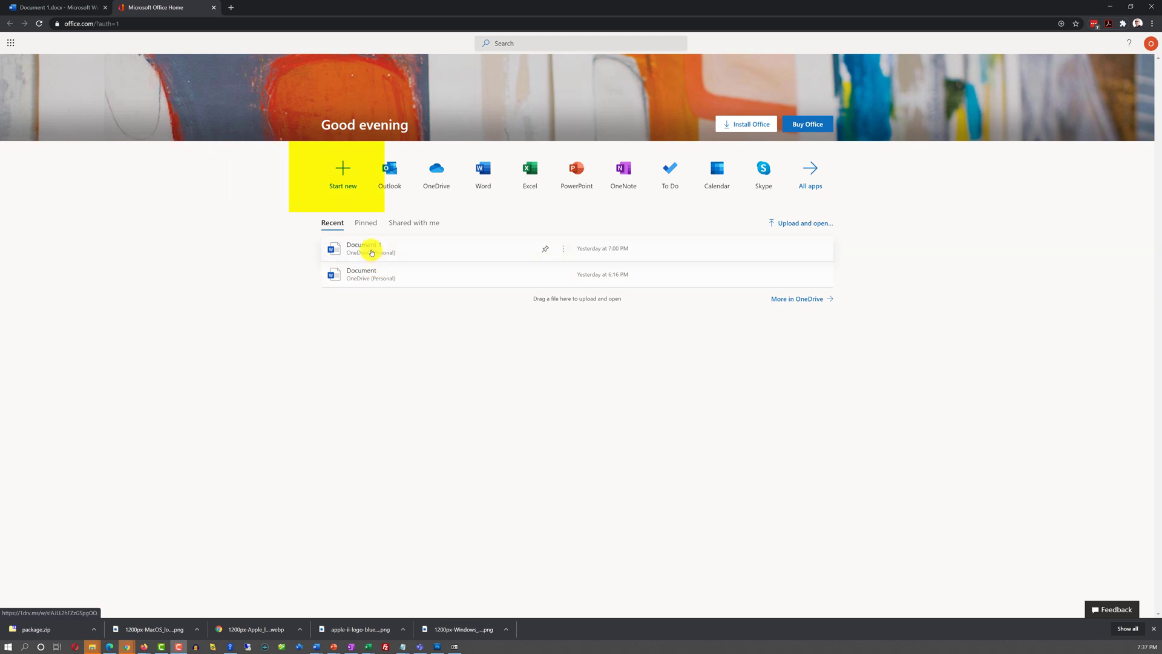
# Step: Create blank Word documents from Start new and from the Word start page, returning to Word's start page
pyautogui.click(343, 177)
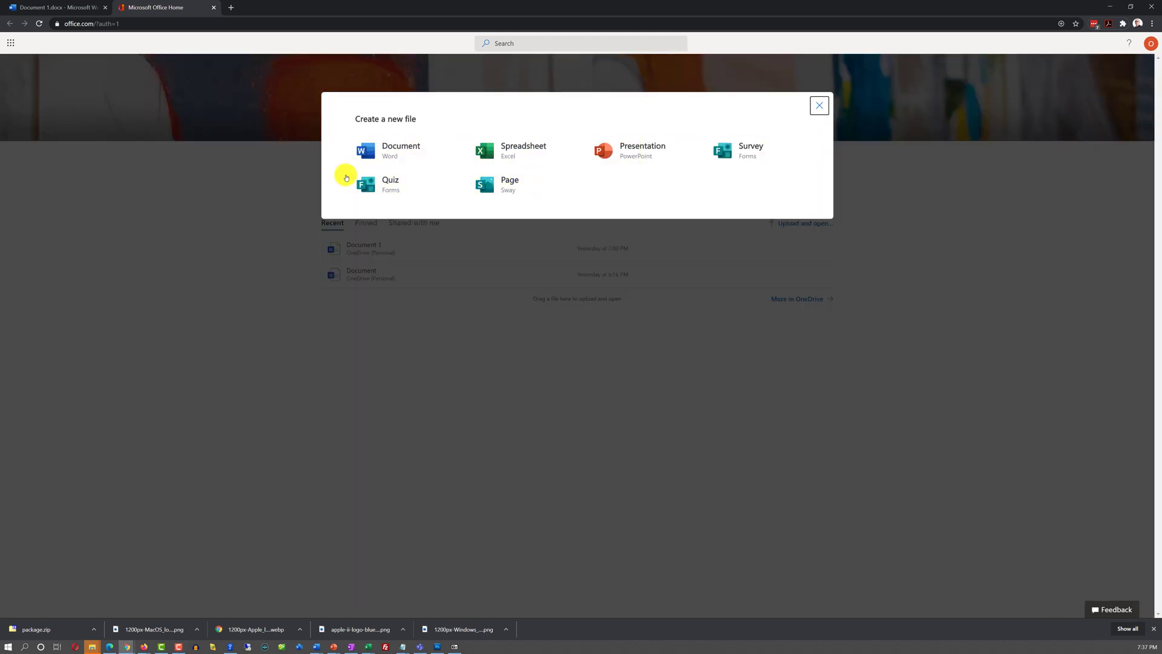
pyautogui.click(398, 154)
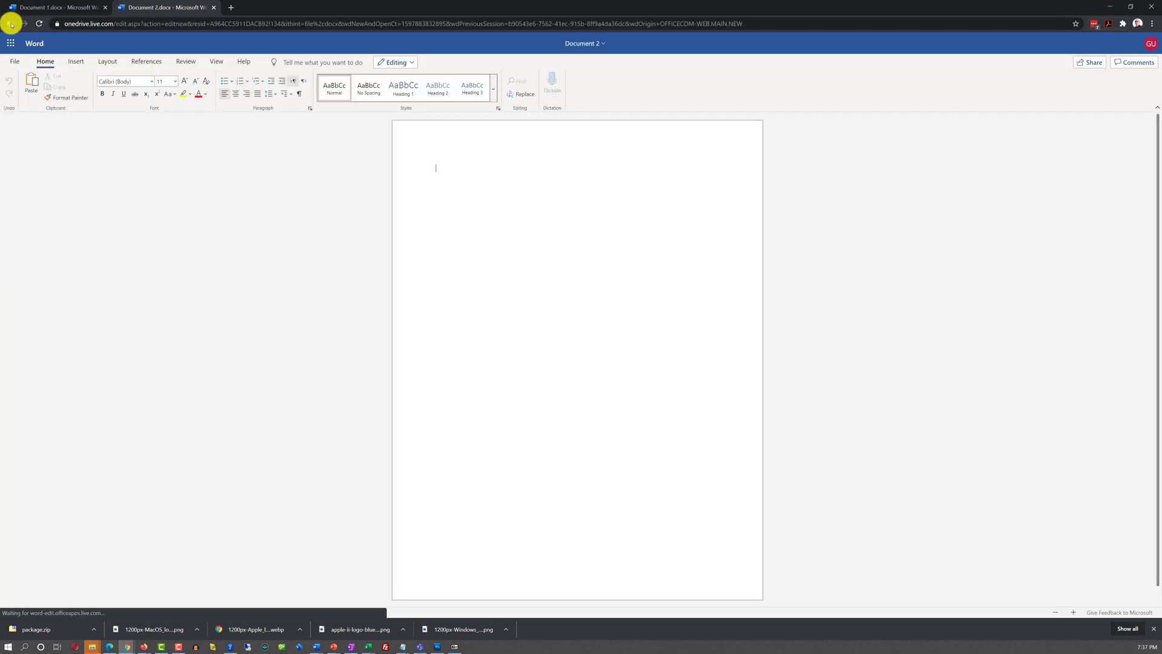
pyautogui.click(10, 23)
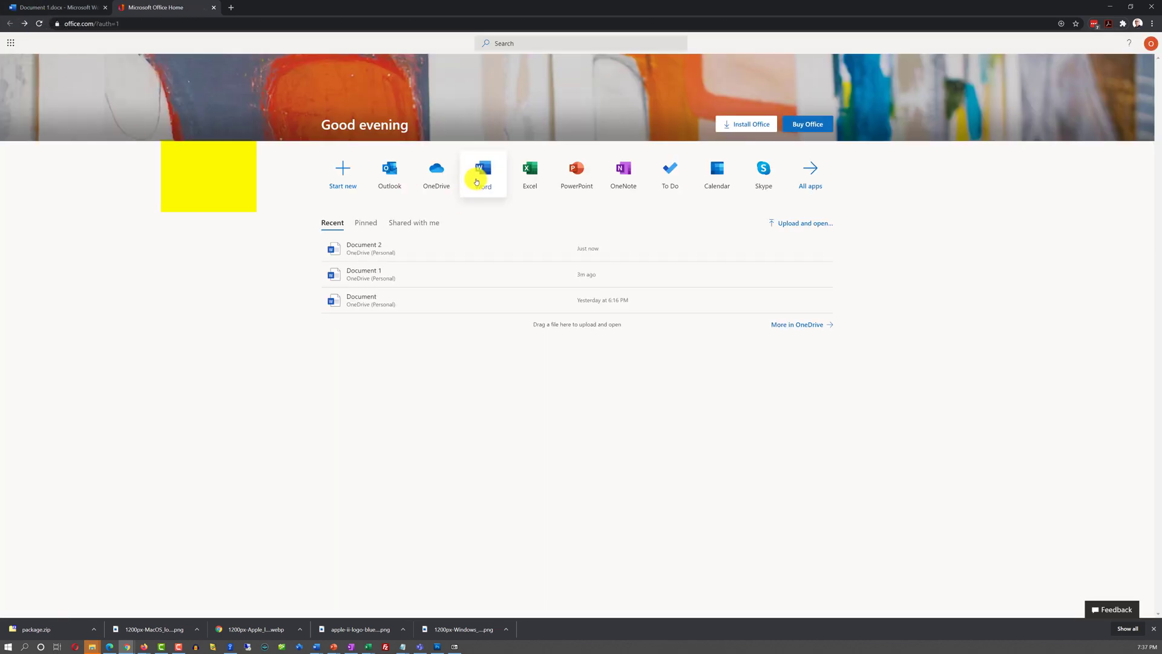
pyautogui.click(484, 180)
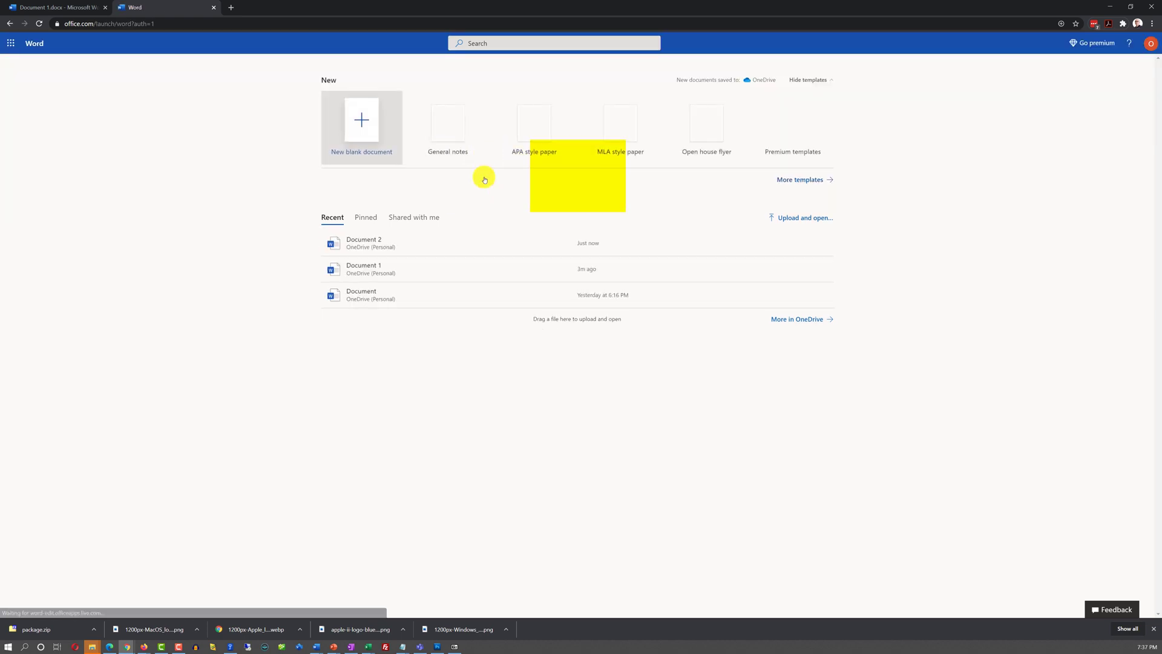
pyautogui.click(364, 135)
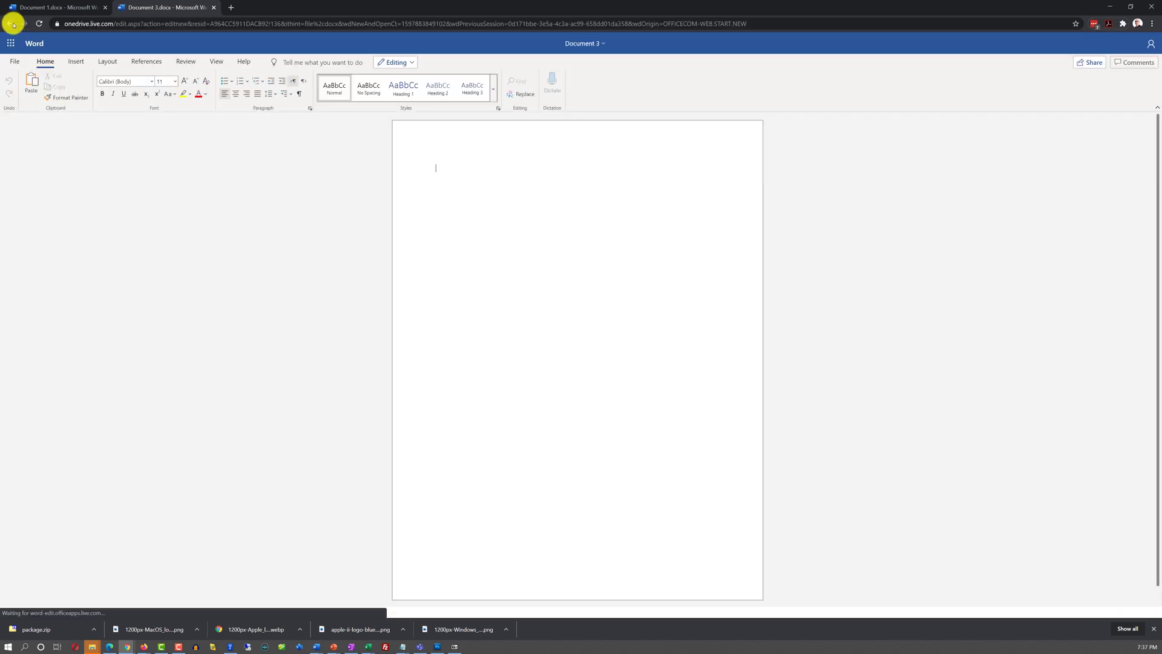
pyautogui.click(10, 23)
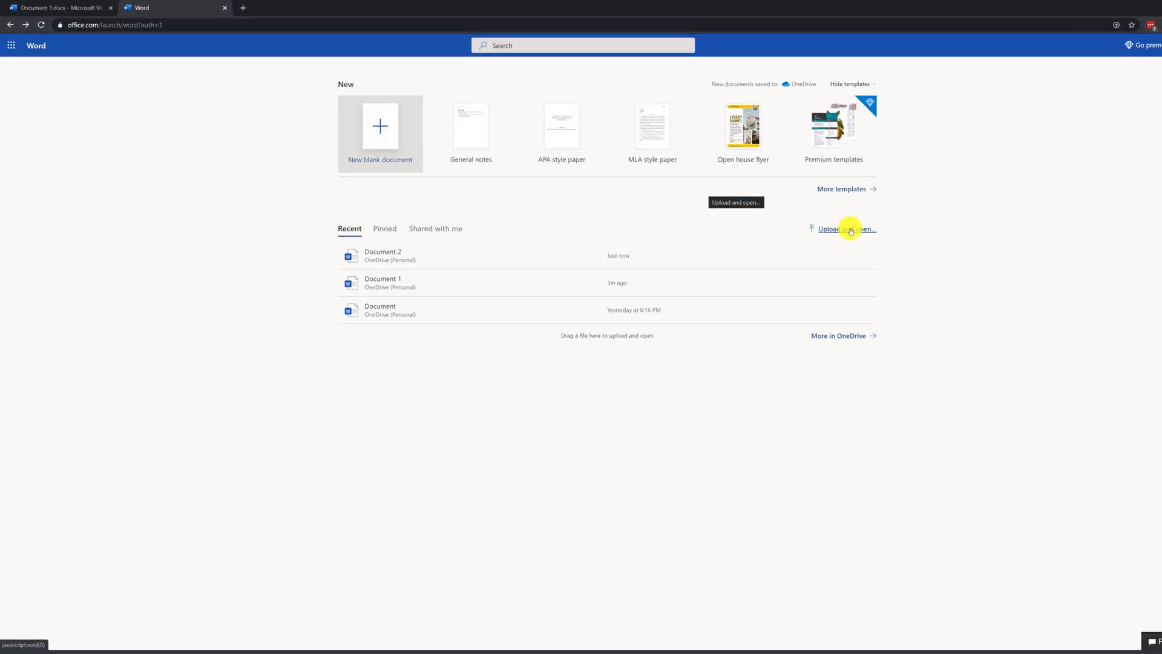
# Step: Upload and open Lab - Help Desk Tickets.docx from OneDrive's Practice Labs folder
pyautogui.click(808, 219)
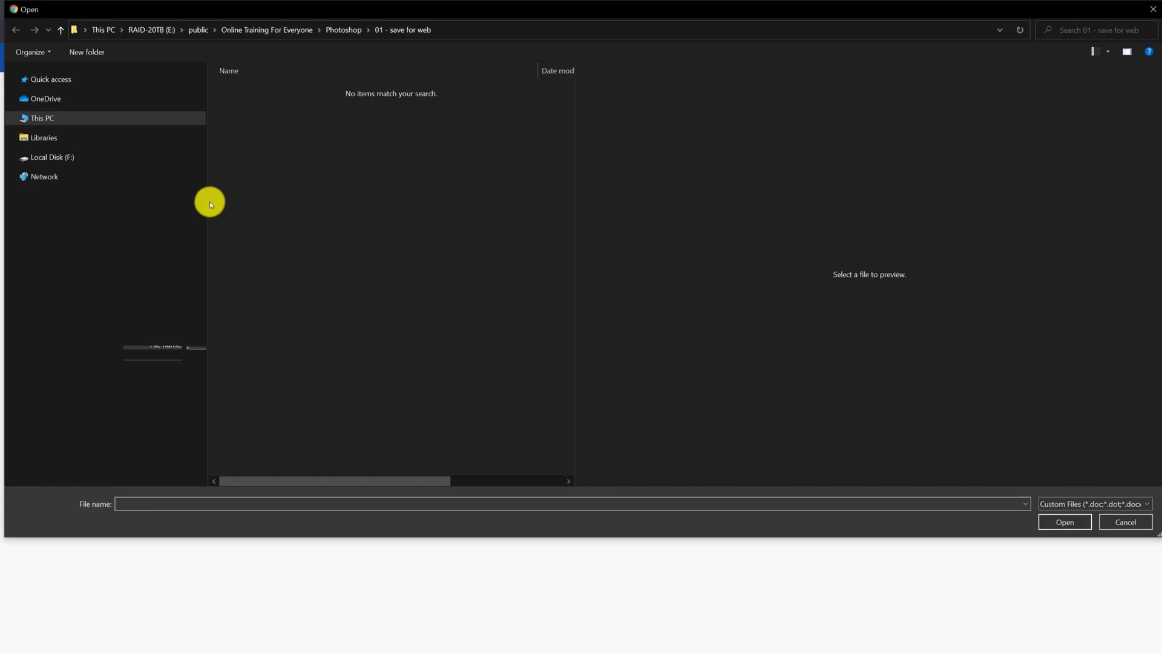
pyautogui.click(37, 102)
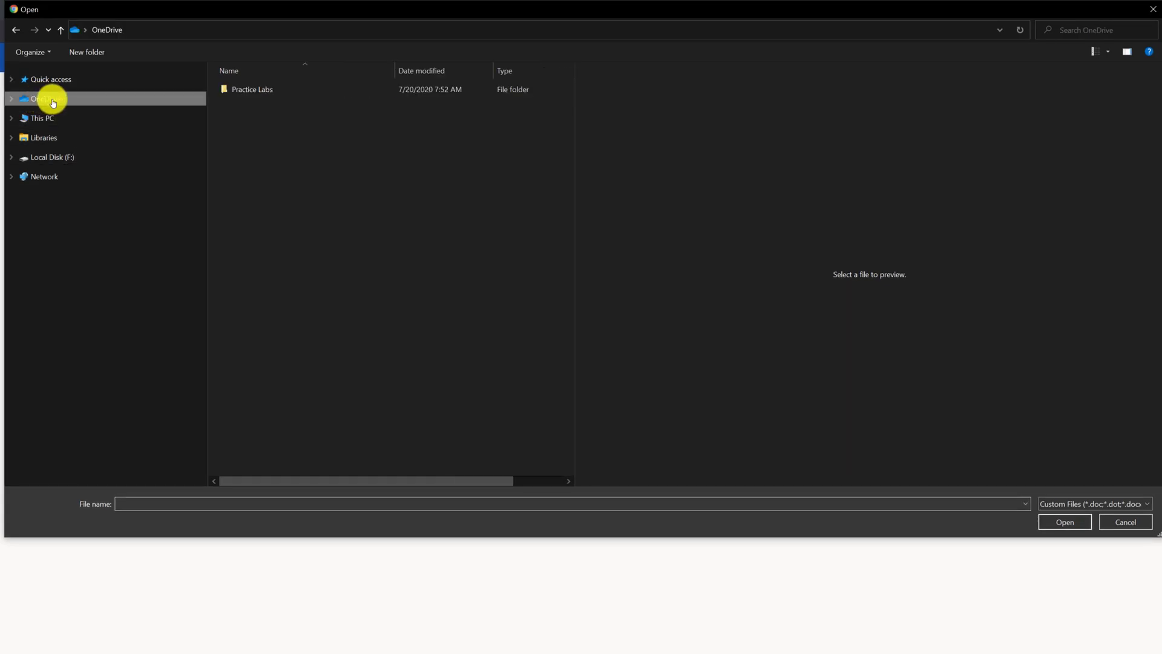
pyautogui.doubleClick(253, 91)
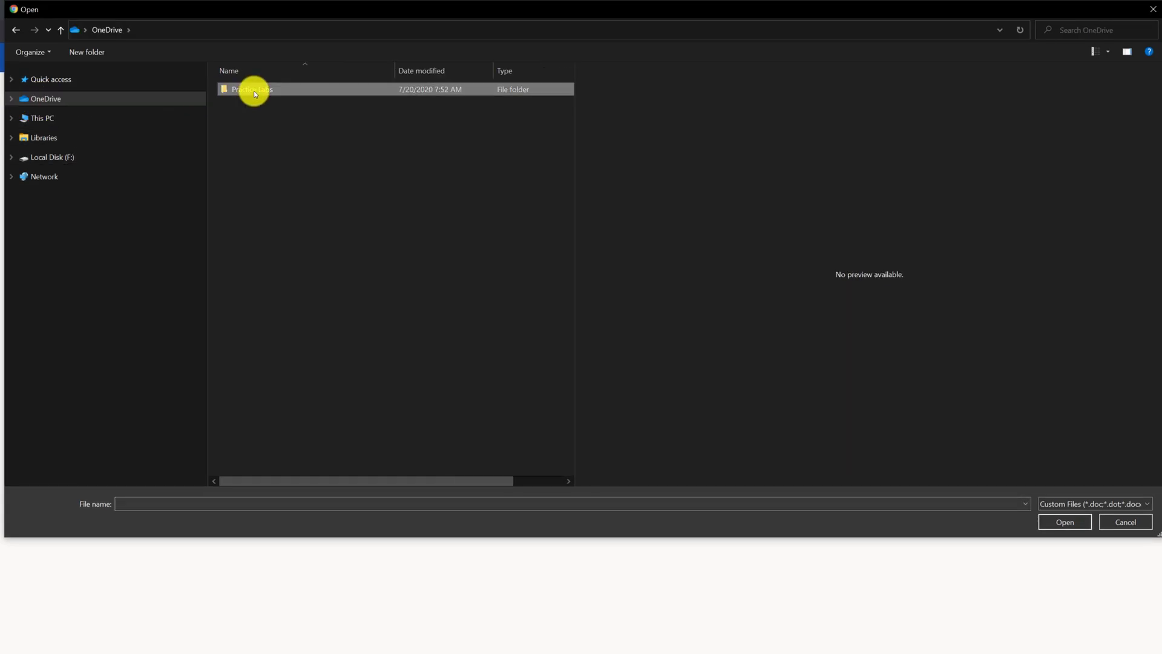
pyautogui.click(312, 103)
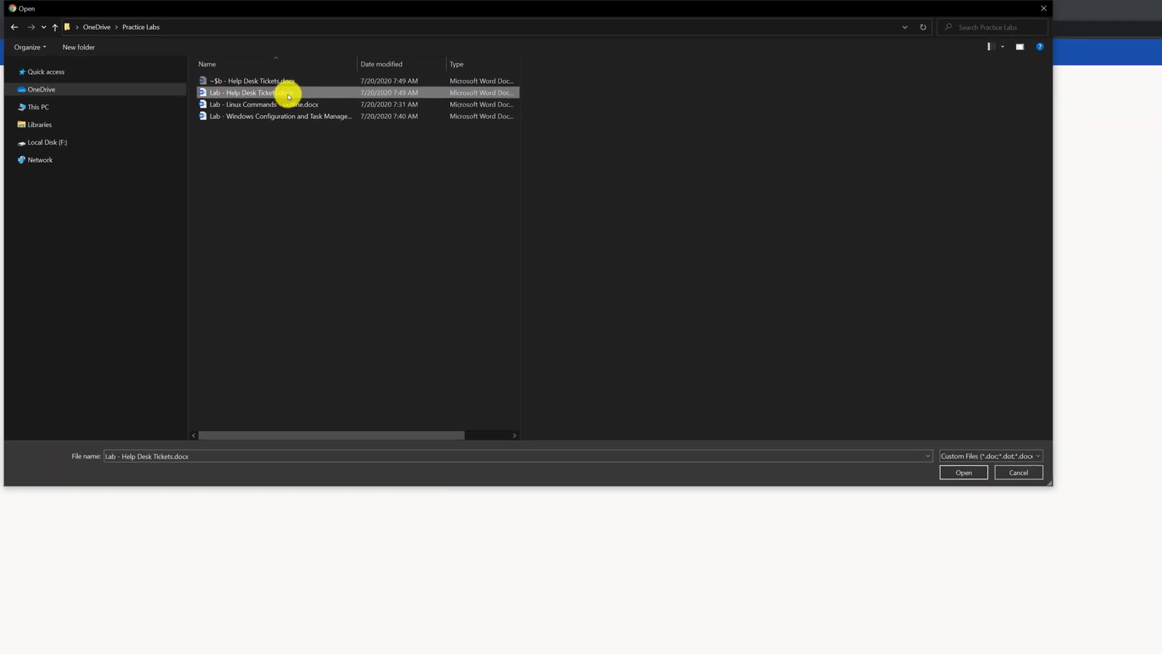
pyautogui.click(311, 103)
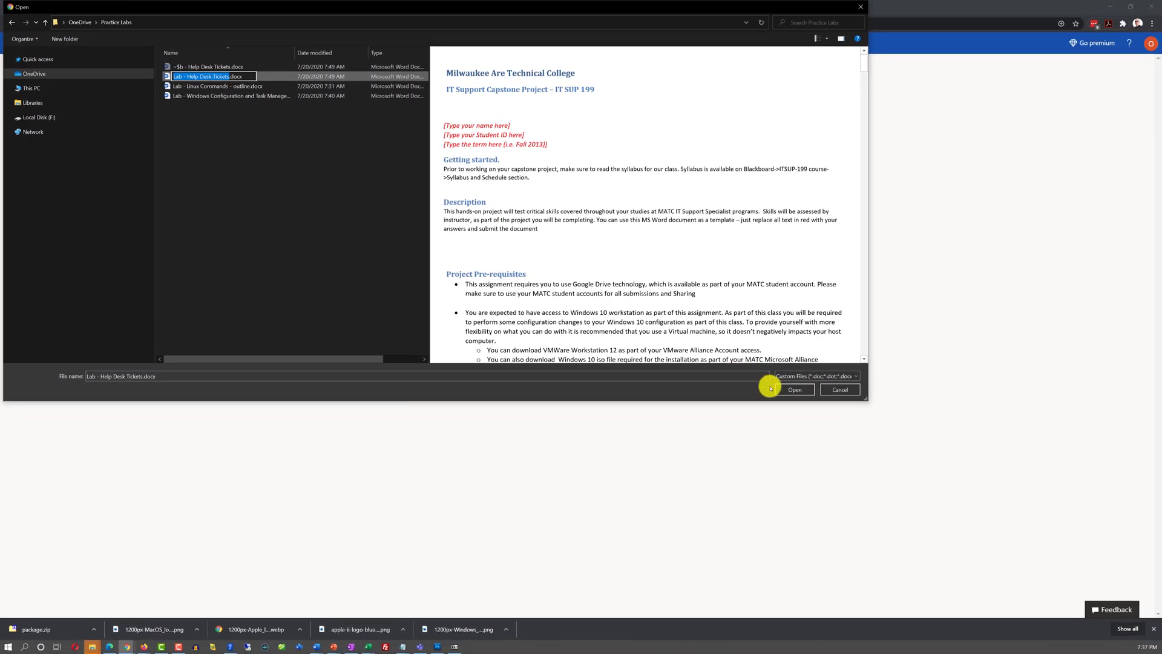
pyautogui.click(788, 393)
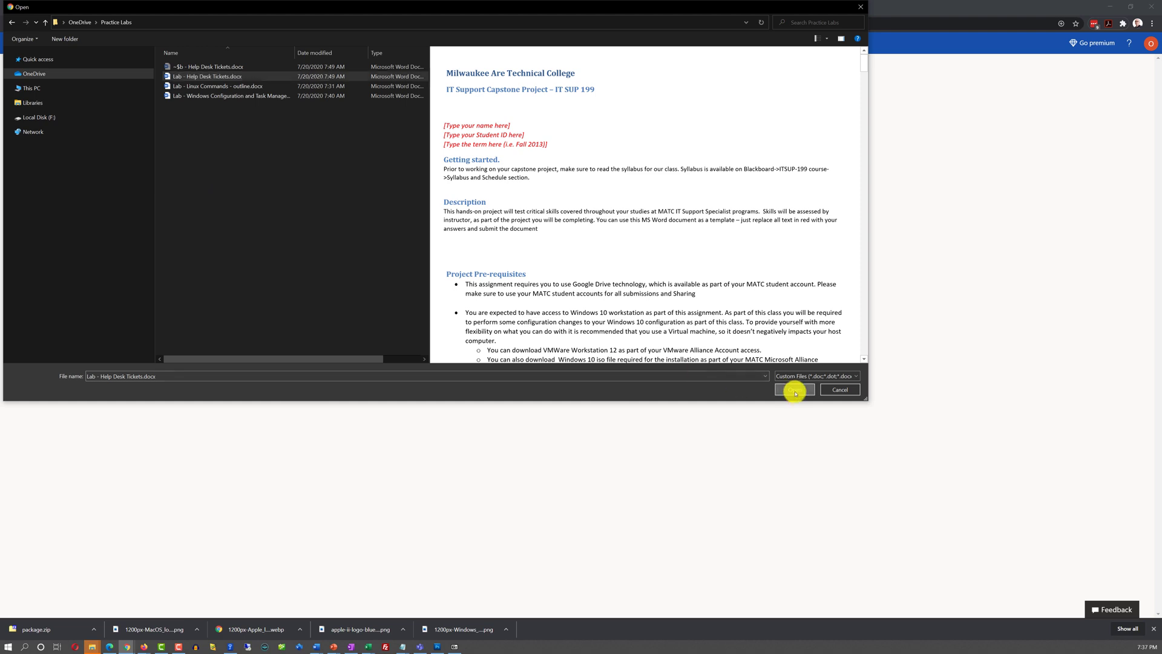
pyautogui.click(794, 389)
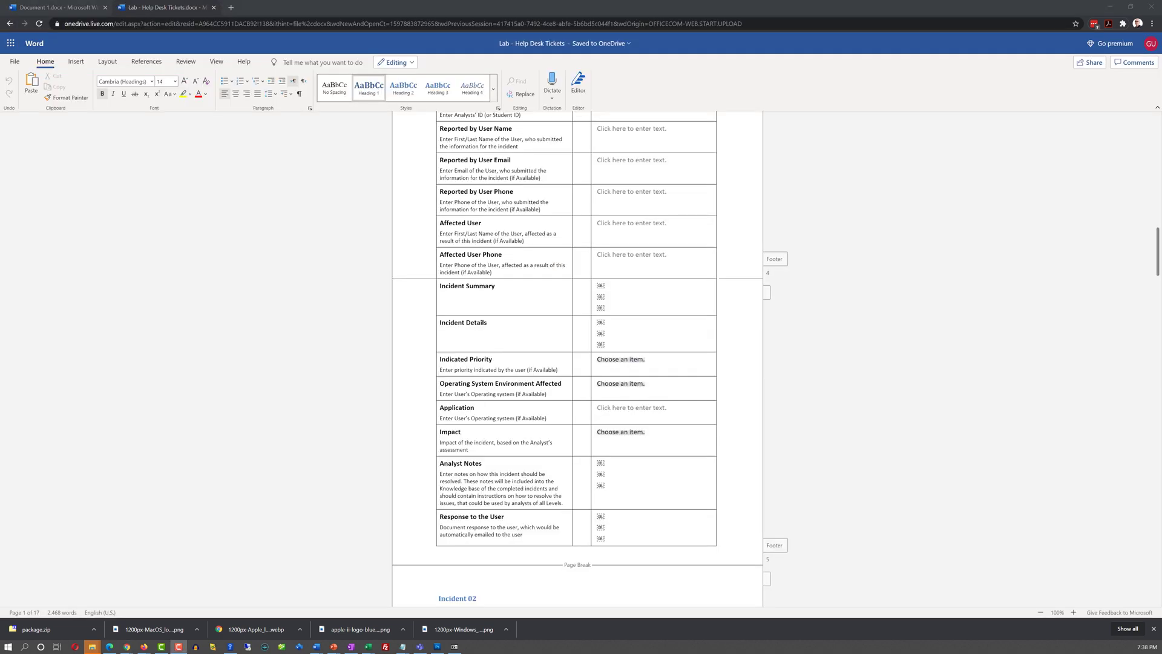
# Step: Create blank Document 4 from Start new and switch to the full classic ribbon
pyautogui.click(9, 23)
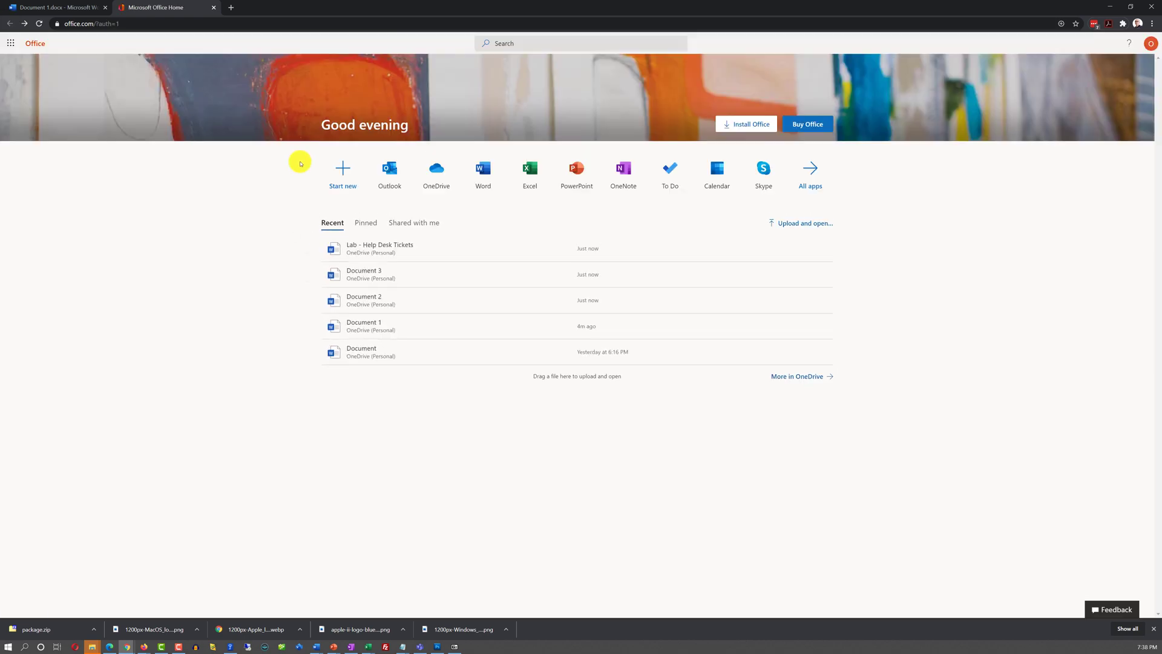
pyautogui.click(348, 179)
pyautogui.click(400, 155)
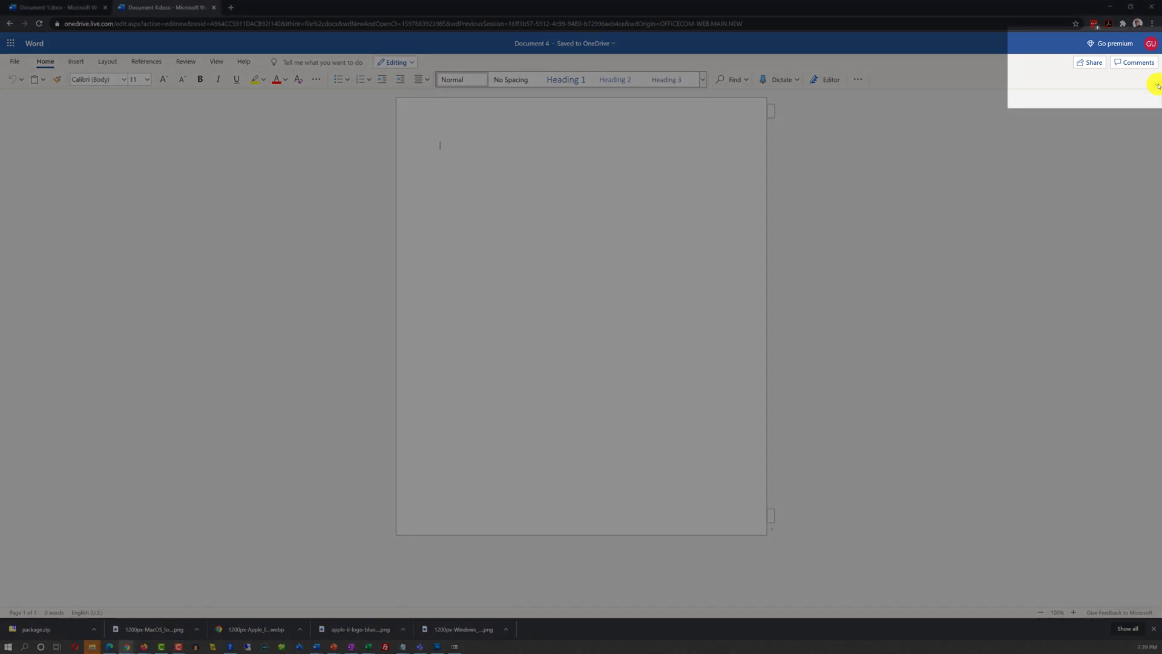
pyautogui.click(1156, 86)
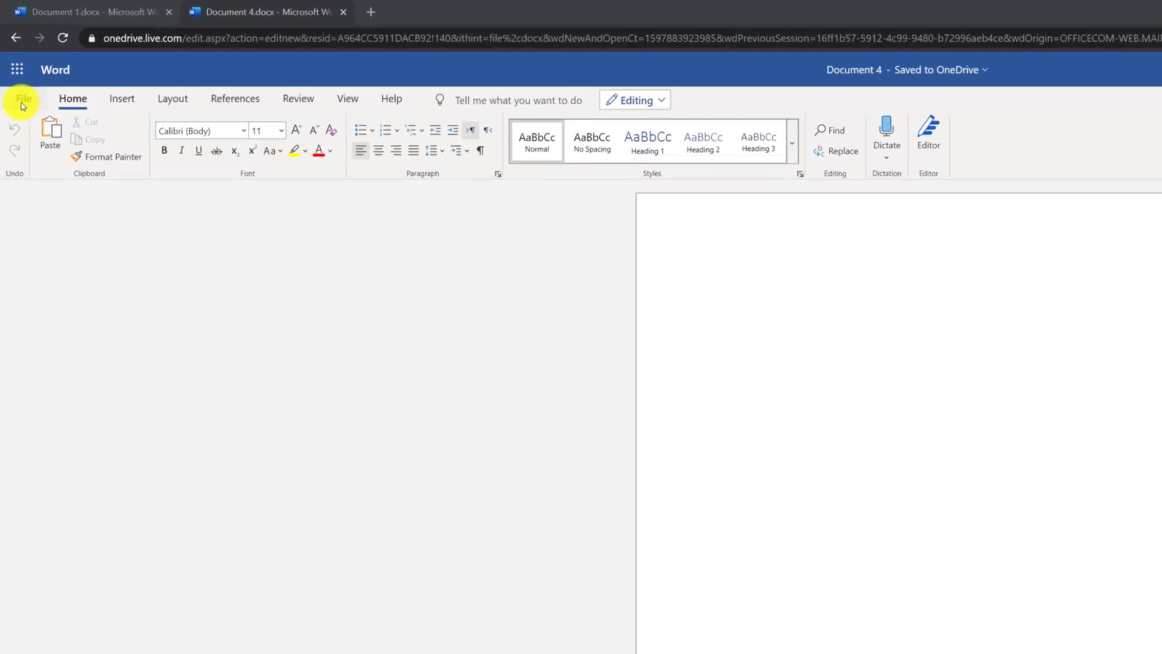
pyautogui.click(20, 85)
pyautogui.click(22, 93)
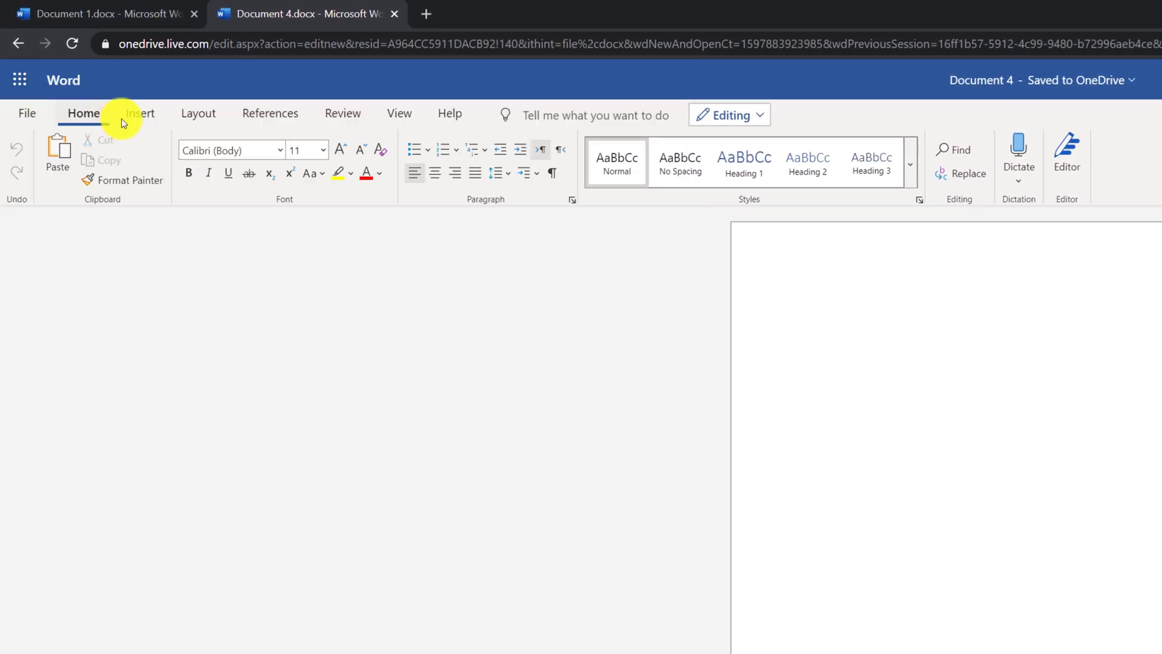
pyautogui.click(145, 114)
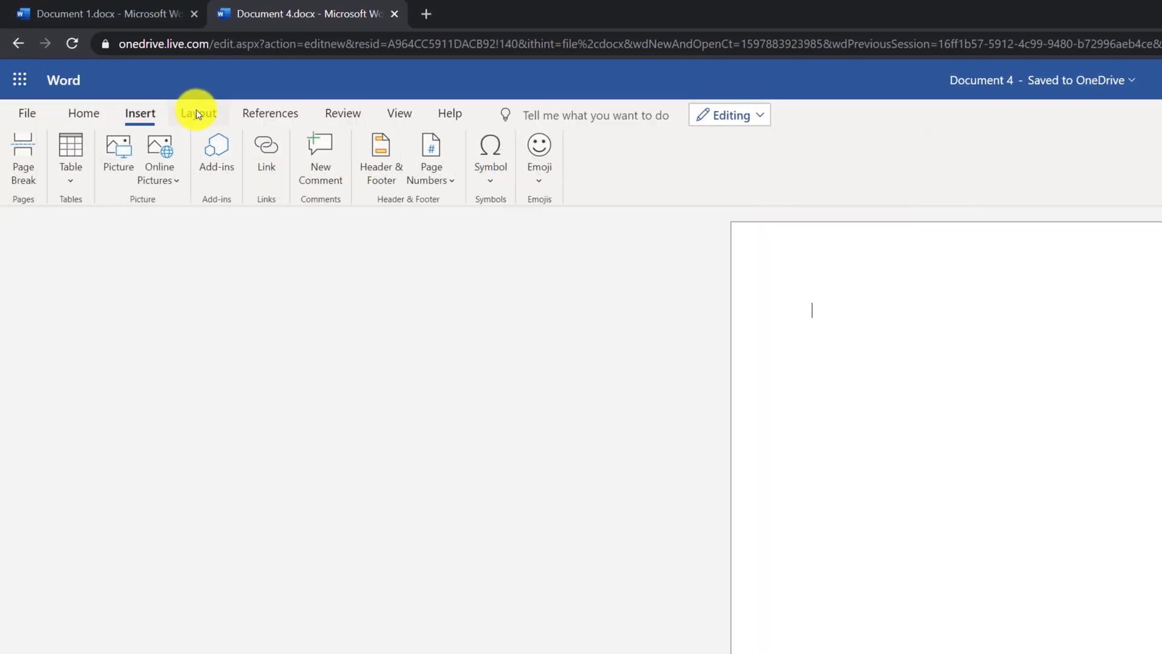
pyautogui.click(196, 112)
pyautogui.click(267, 113)
pyautogui.click(340, 113)
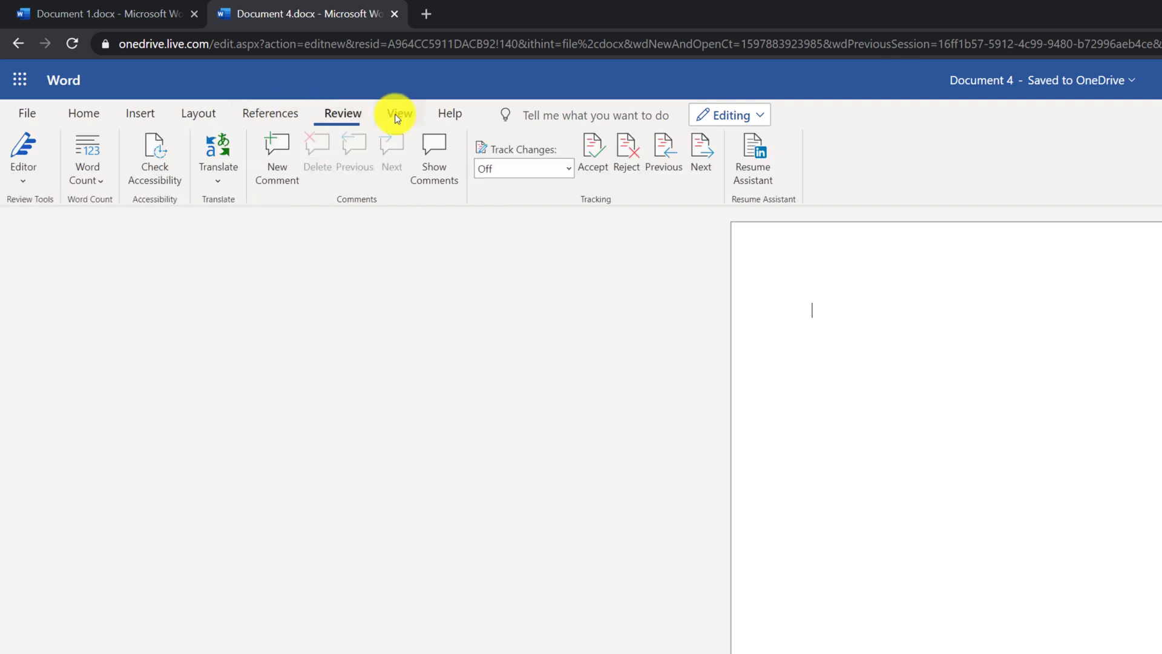
pyautogui.click(396, 113)
pyautogui.click(450, 113)
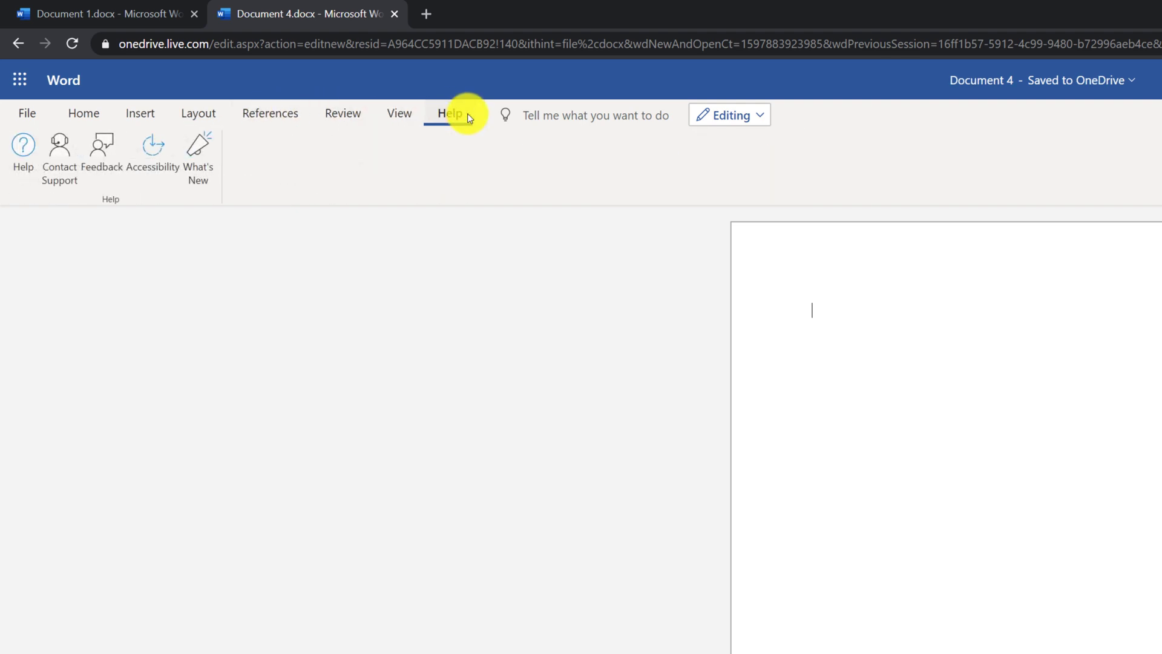
pyautogui.click(92, 113)
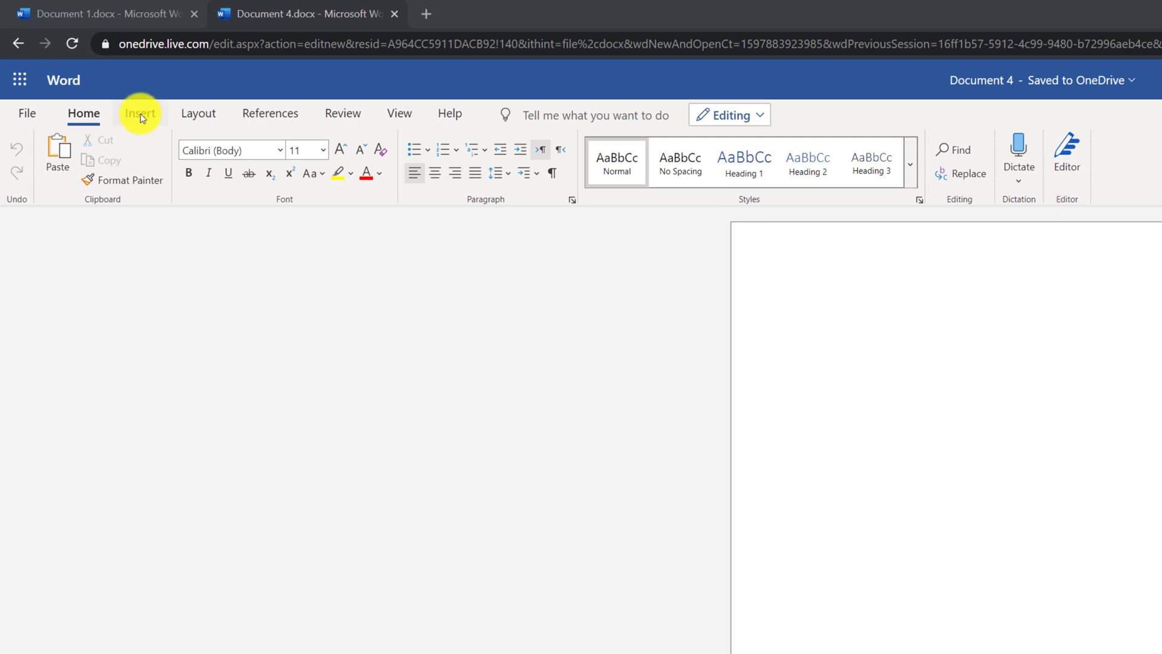
pyautogui.click(141, 115)
pyautogui.click(198, 111)
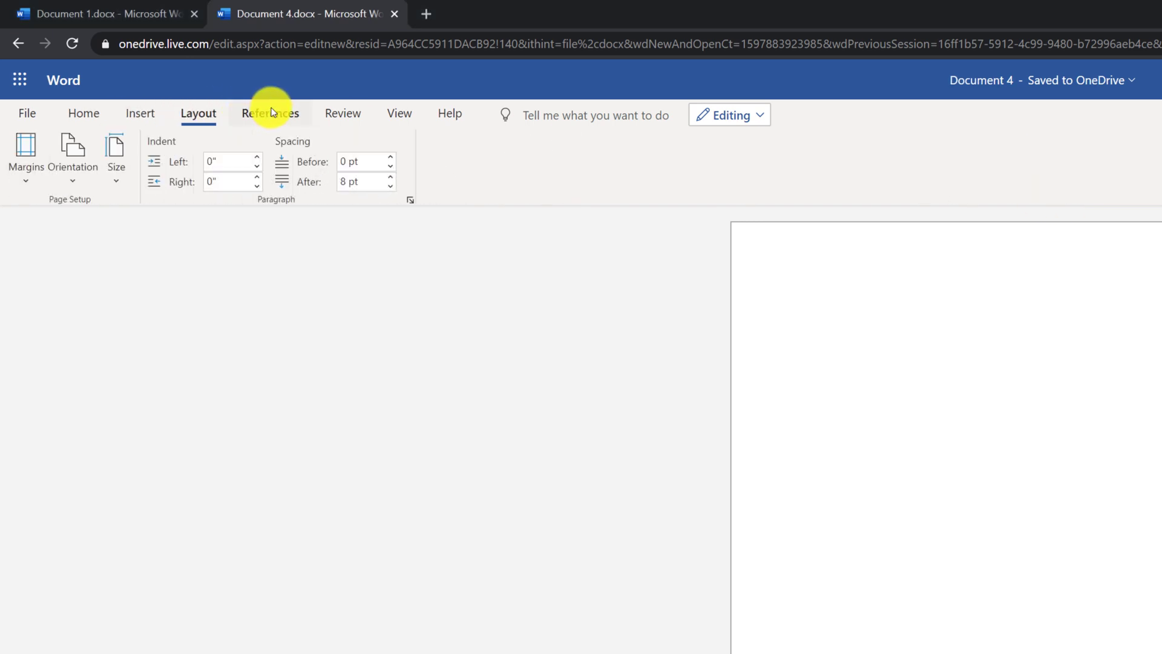
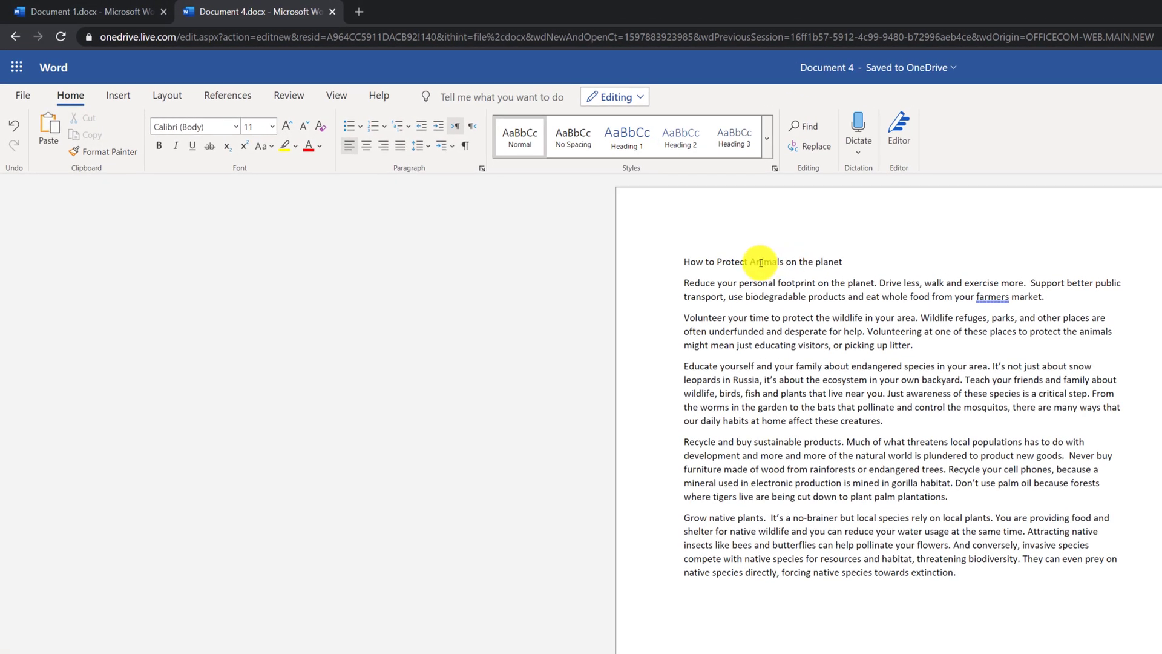
# Step: Make the title Heading 1 and format the first body paragraph bold and underlined, without italic
pyautogui.click(768, 262)
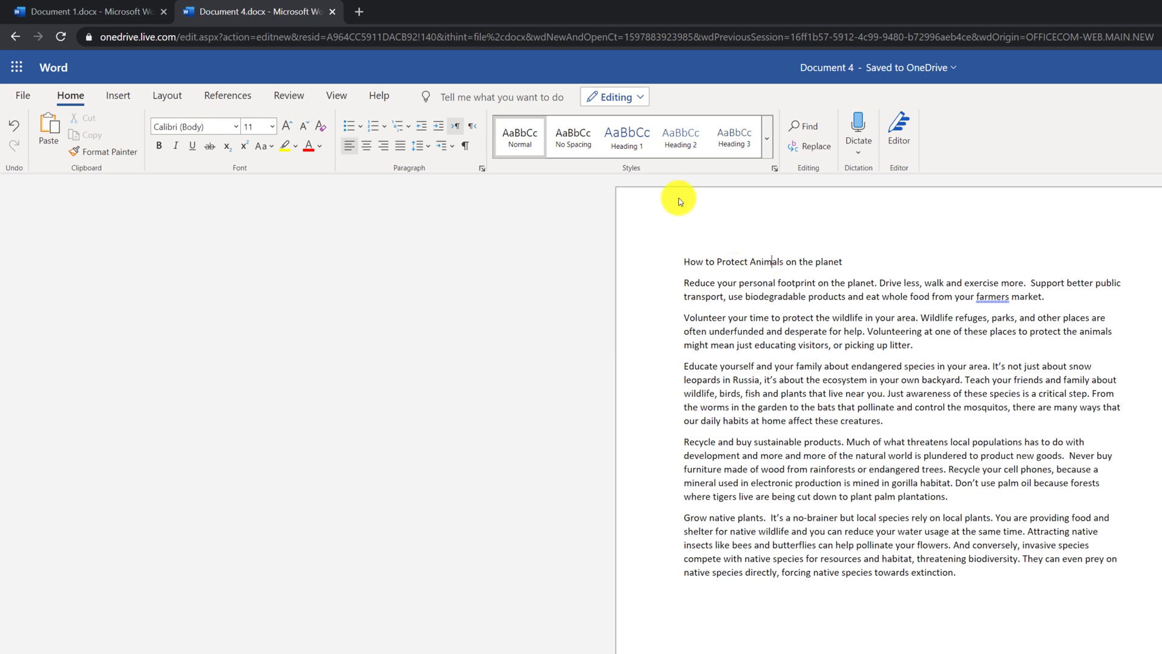
pyautogui.click(627, 148)
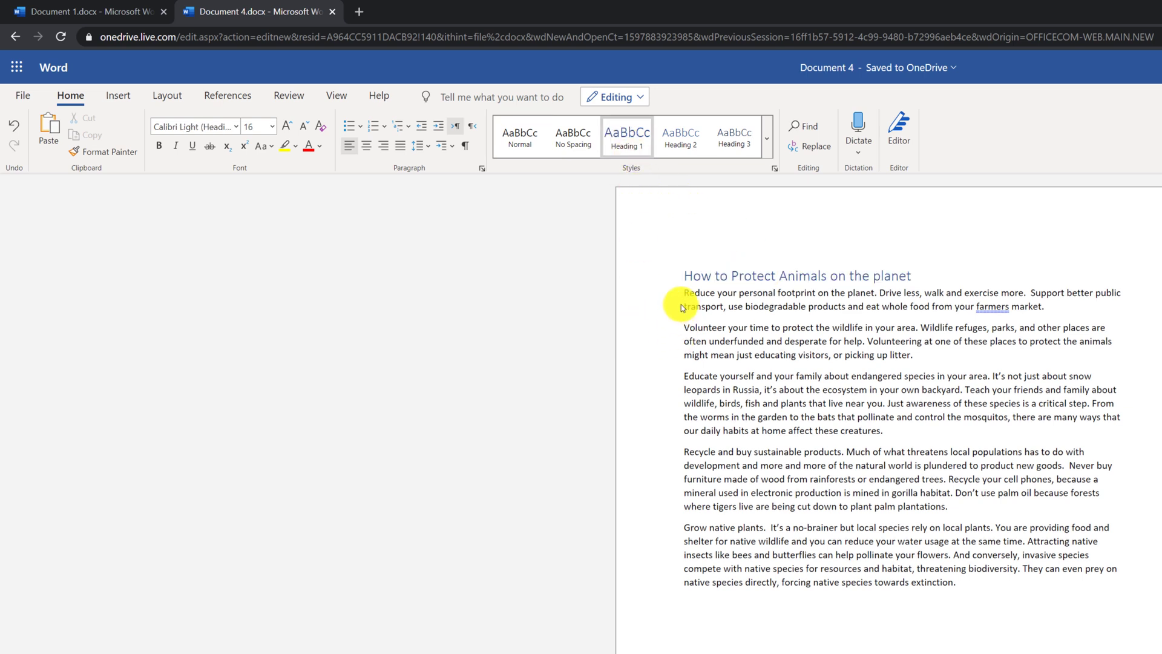
pyautogui.moveTo(685, 293); pyautogui.dragTo(1053, 311)
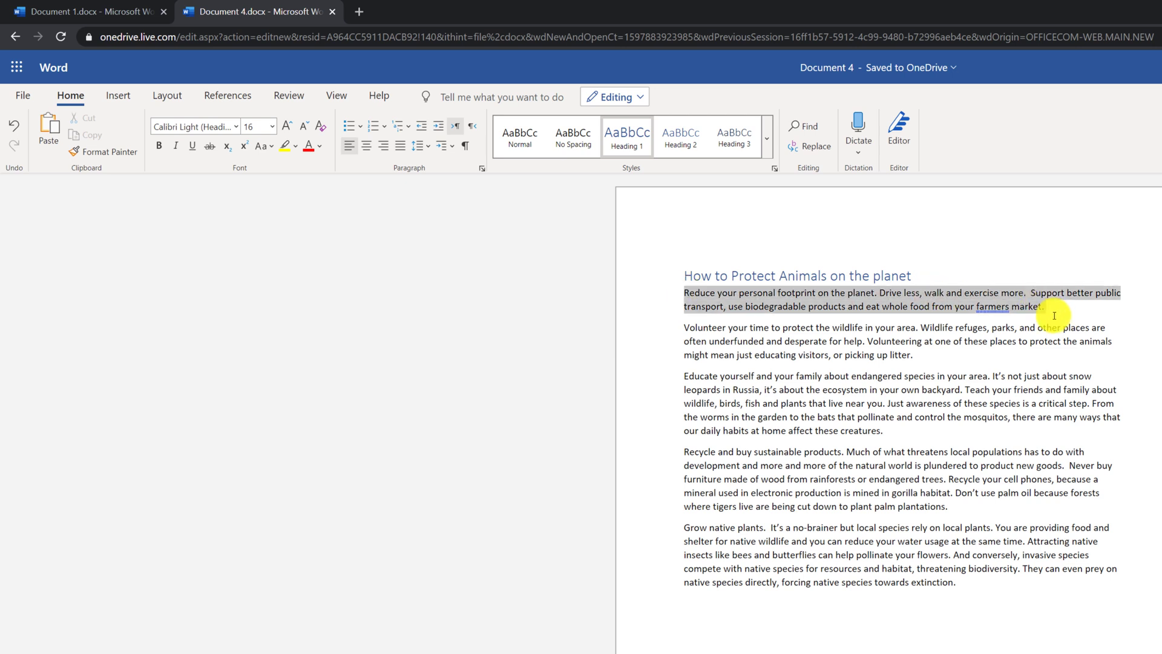
pyautogui.click(159, 147)
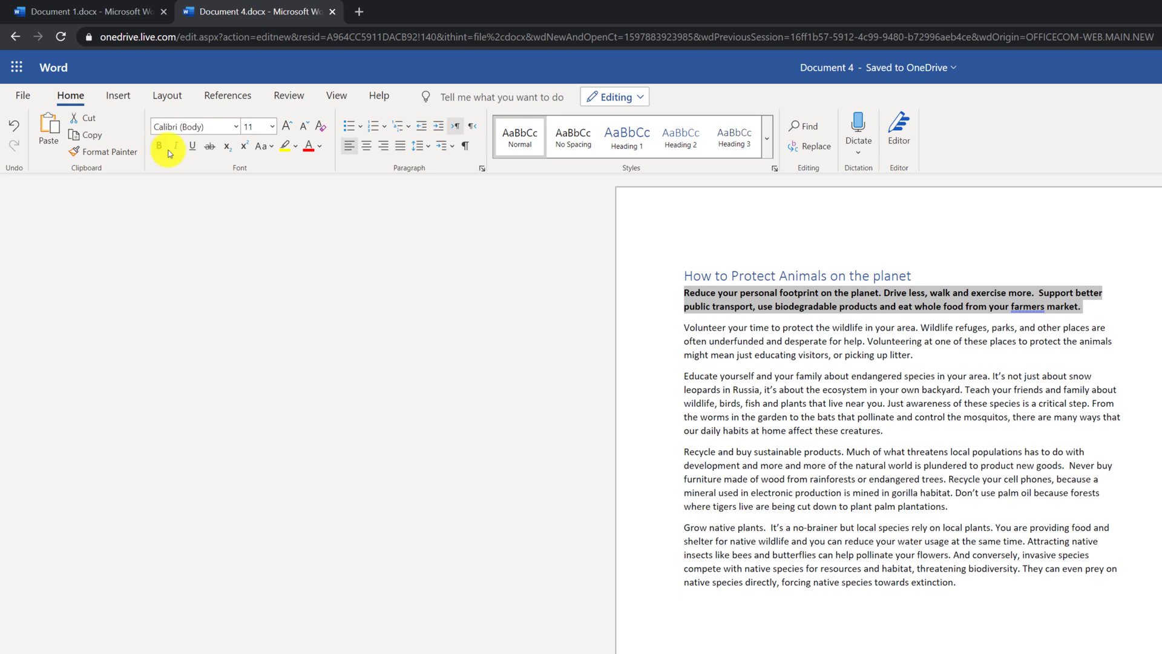
pyautogui.click(176, 146)
pyautogui.click(192, 146)
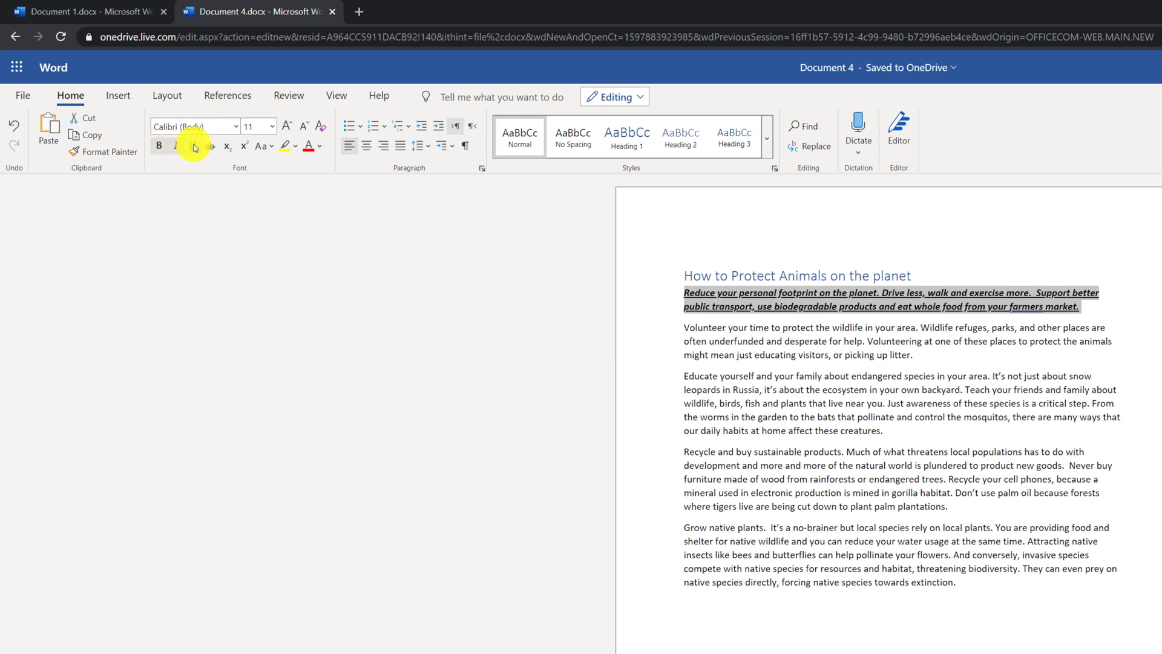
pyautogui.click(176, 146)
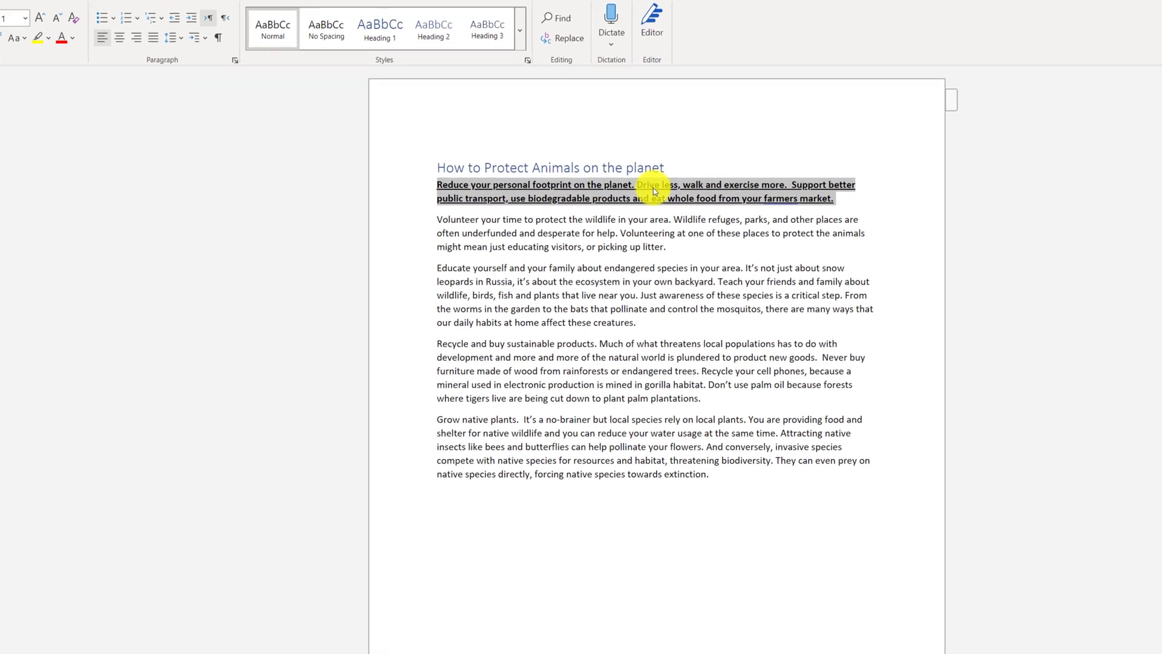
# Step: Clear the opening paragraph's formatting and copy the 'Educate yourself' paragraph toward the document's end
pyautogui.rightClick(781, 245)
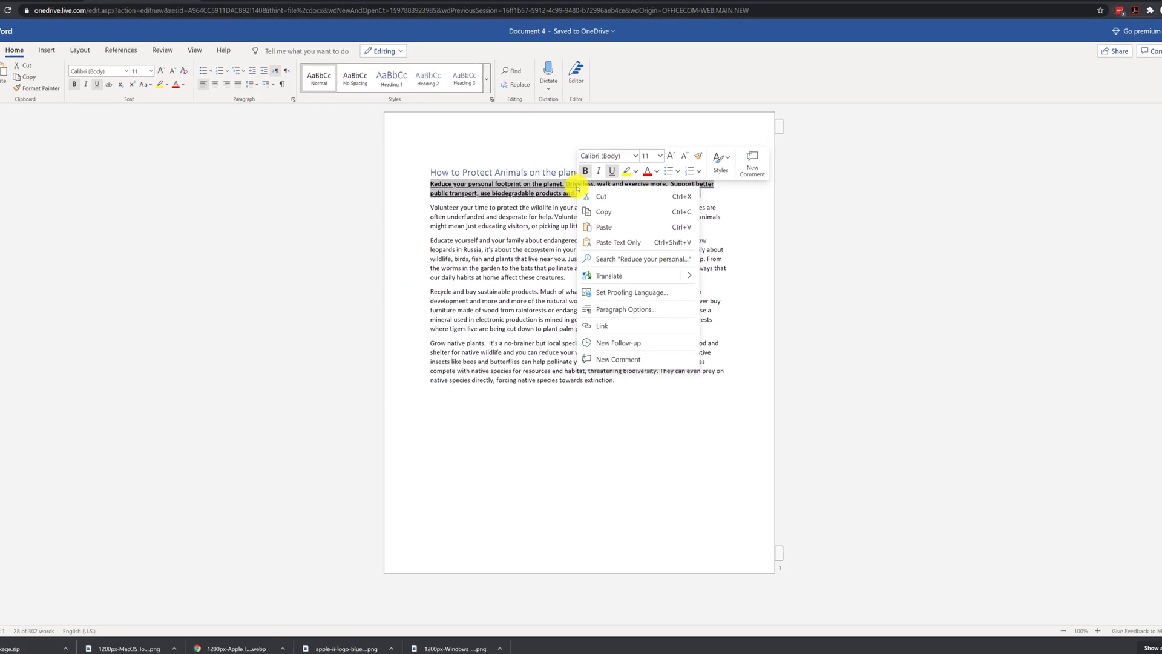
pyautogui.click(585, 171)
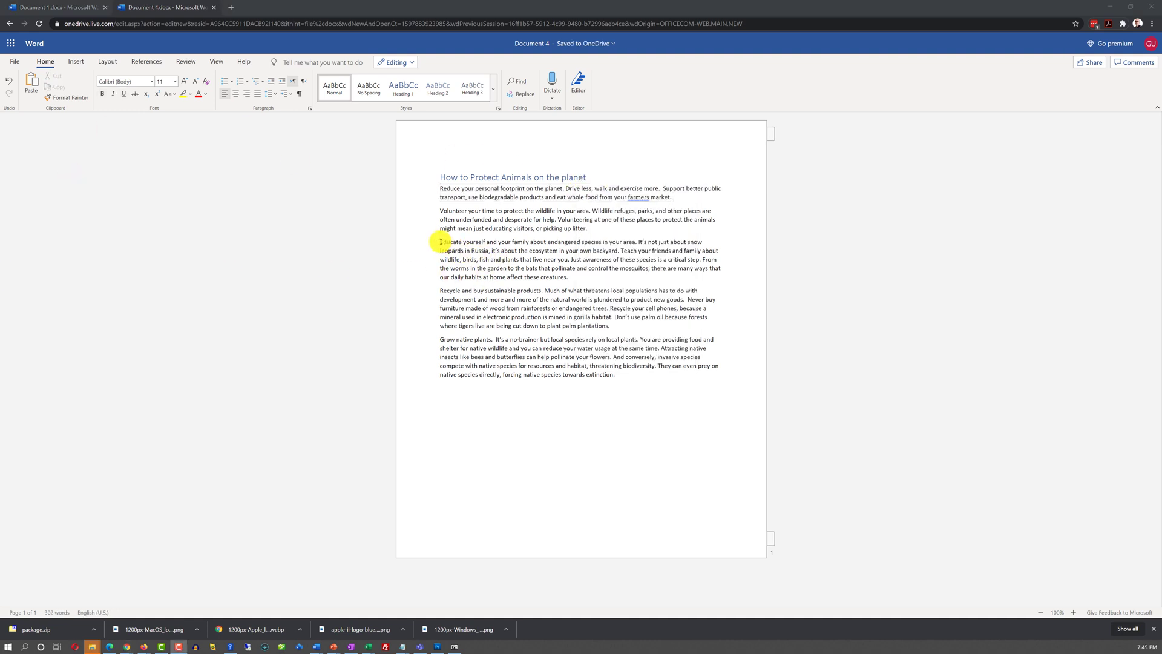
pyautogui.moveTo(440, 241); pyautogui.dragTo(610, 280)
pyautogui.hotkey('ctrl', 'c')
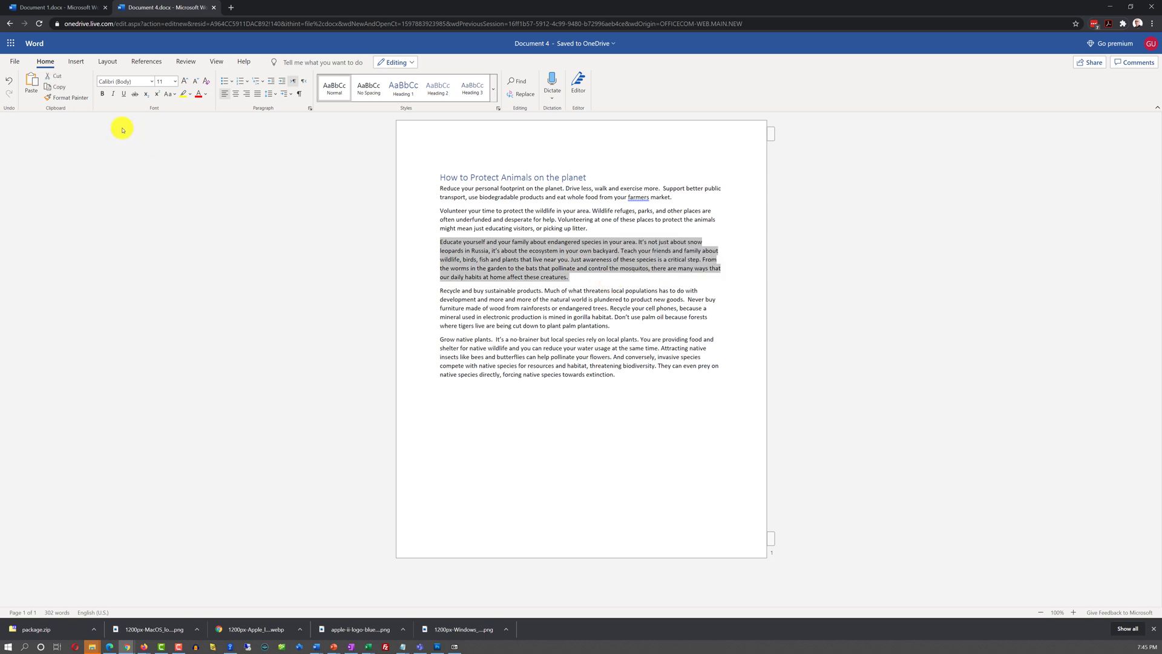
pyautogui.click(621, 374)
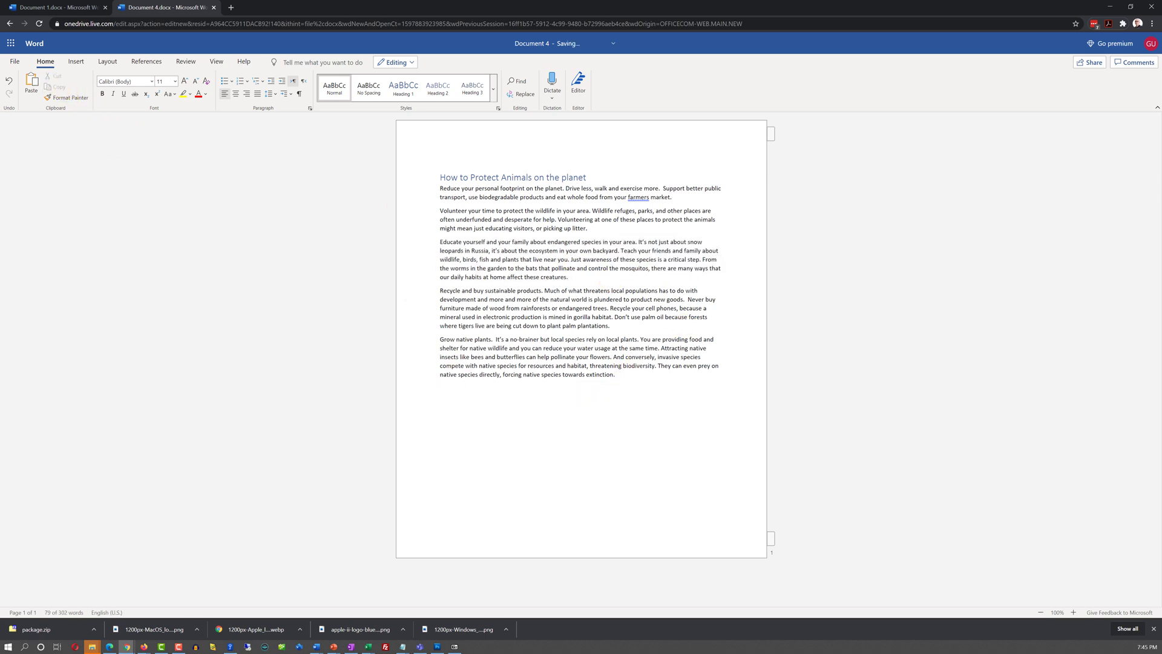
pyautogui.click(36, 78)
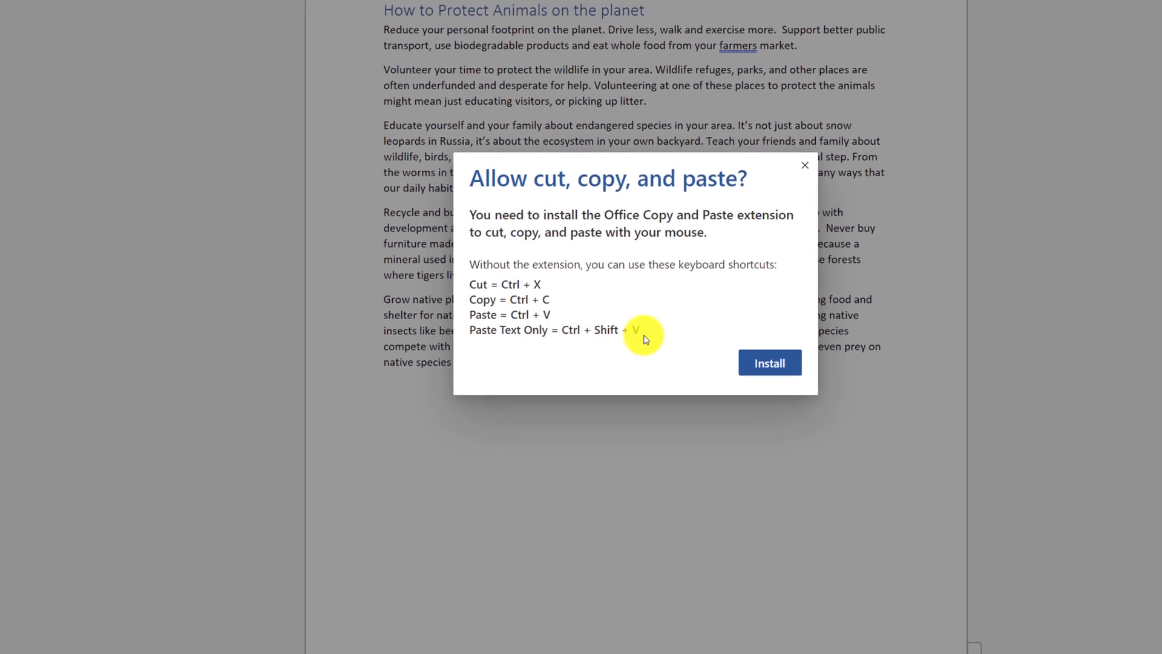
# Step: Add the Copy and Paste browser extension and paste the 'Educate yourself' paragraph at the end
pyautogui.click(696, 369)
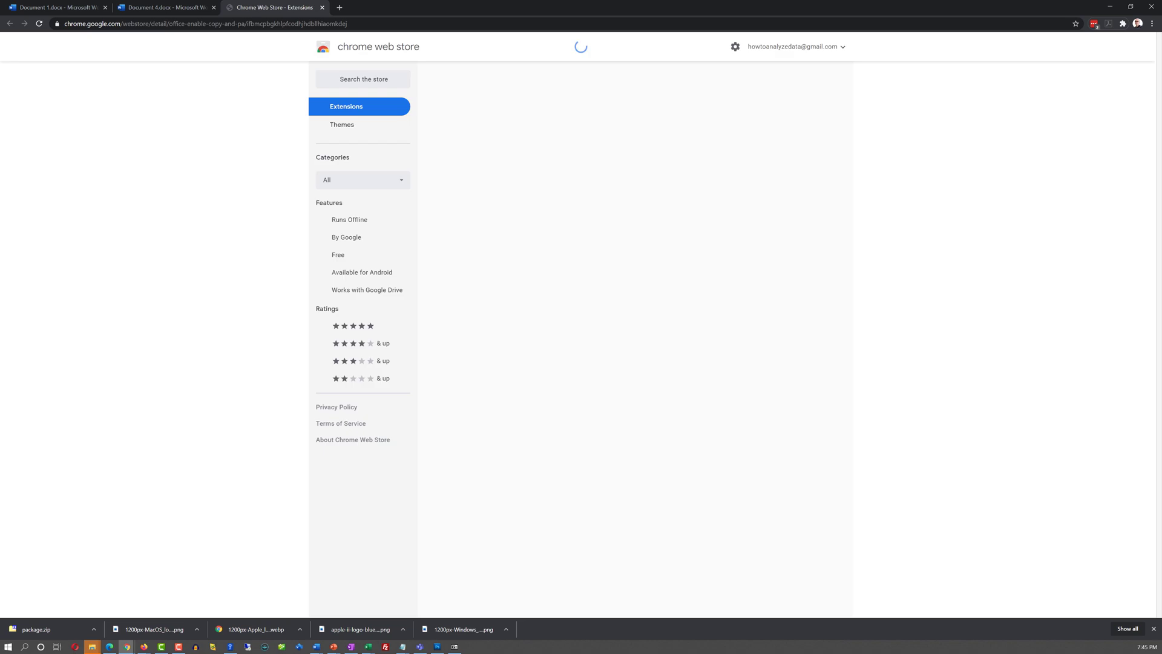
pyautogui.click(771, 109)
pyautogui.click(599, 98)
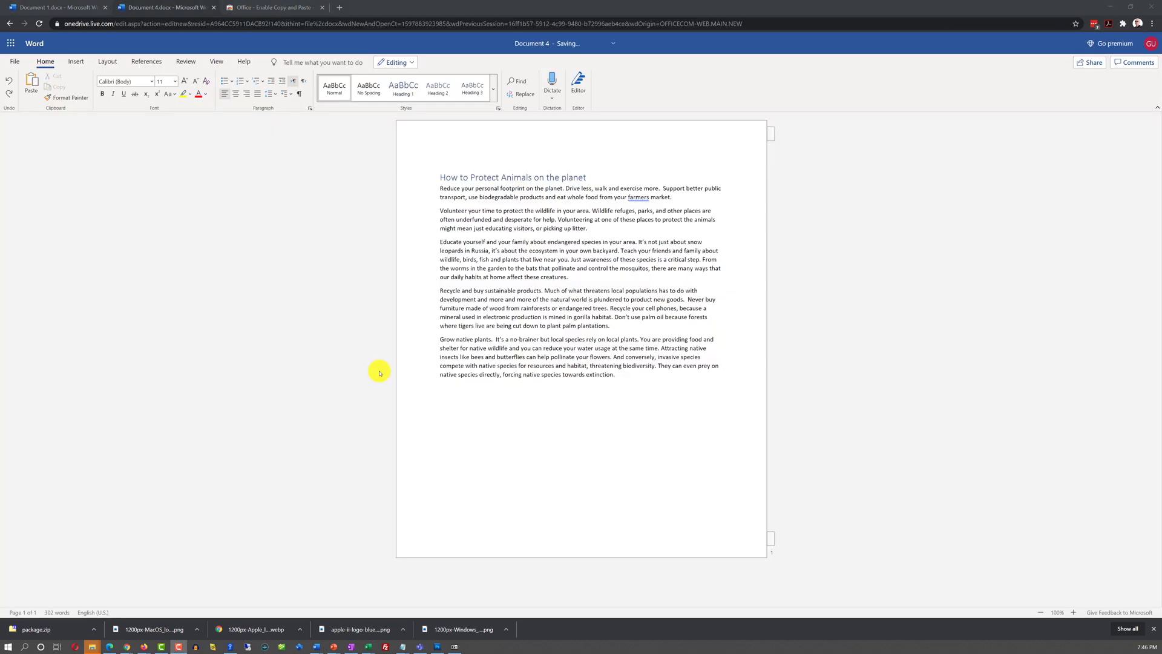
pyautogui.click(35, 86)
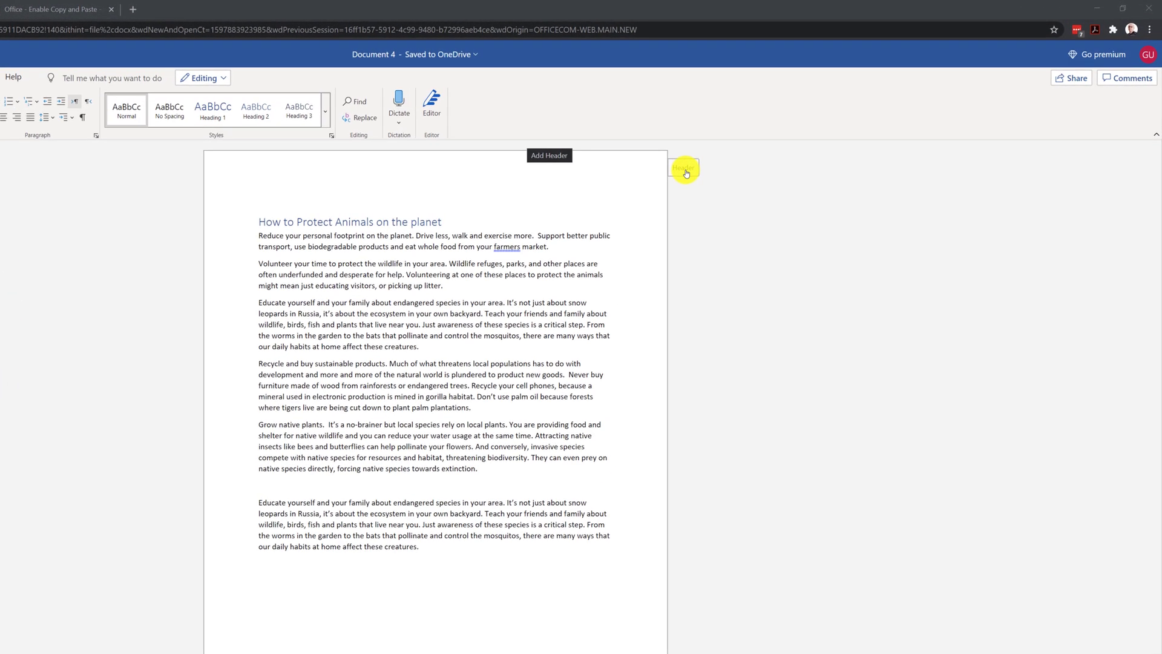
# Step: Fill the header with 'August 31' and 'Protecting the environment', then open the footer for editing
pyautogui.click(686, 173)
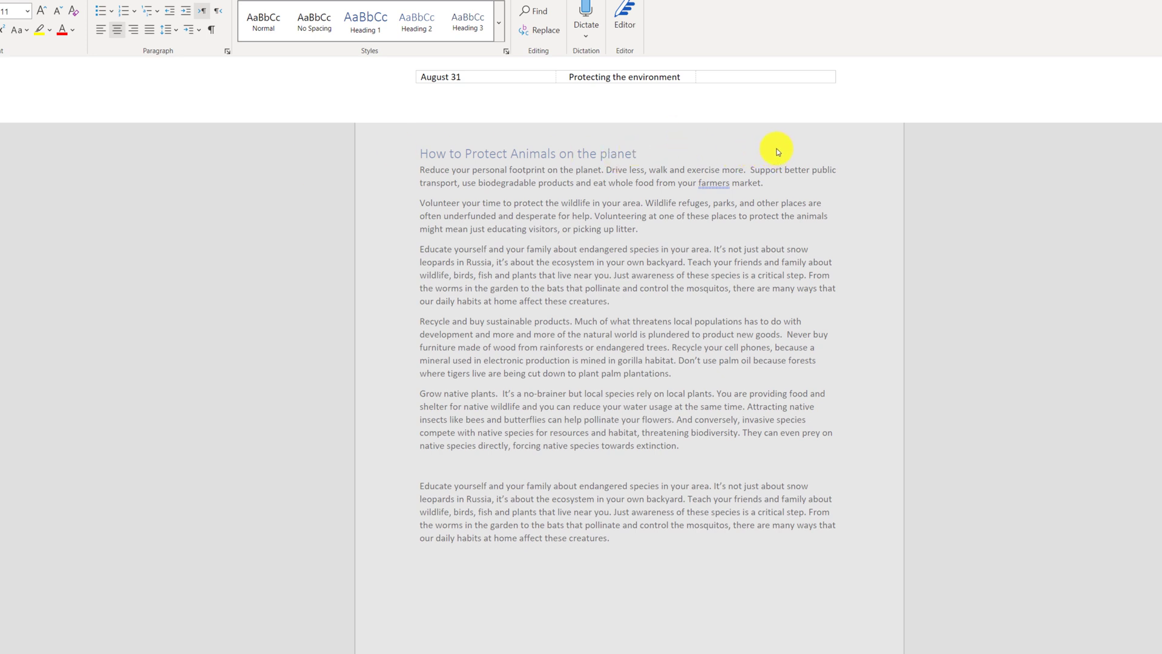
pyautogui.press('Escape')
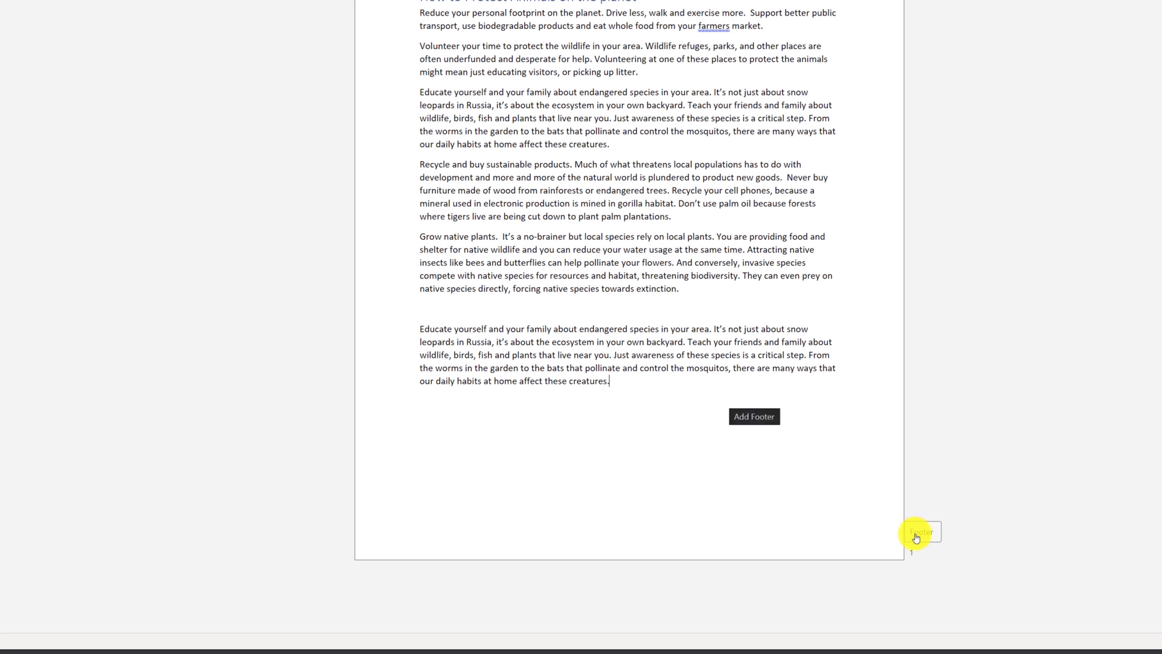
pyautogui.doubleClick(923, 535)
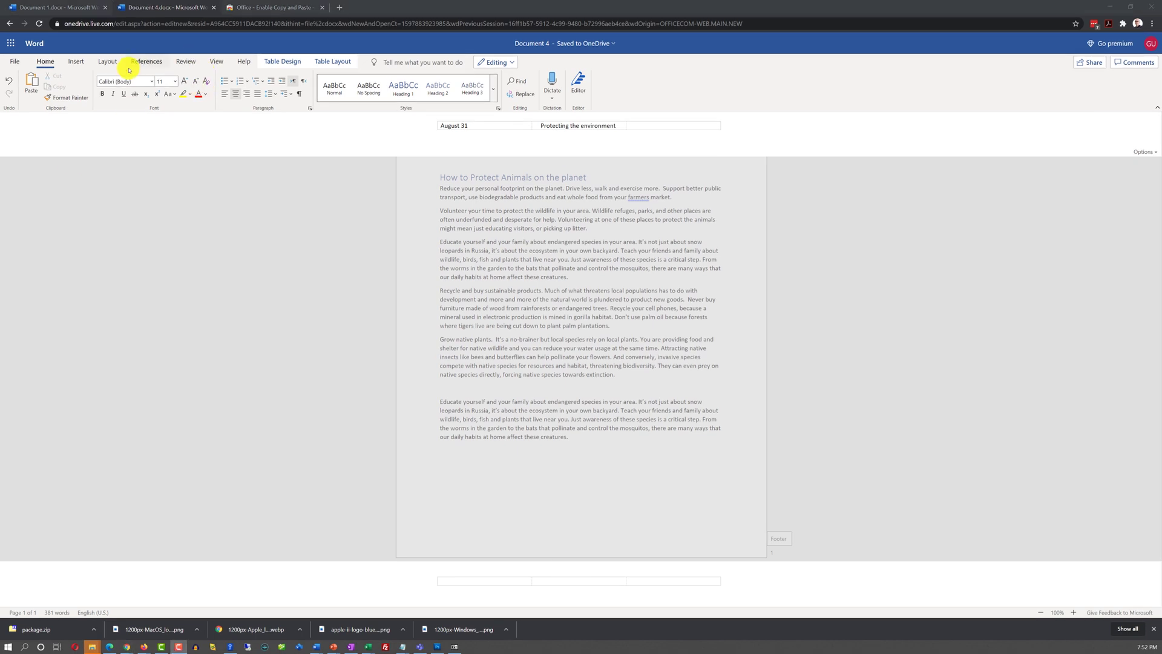
# Step: Insert a bottom-centre page number in the footer and go back to the body text
pyautogui.click(76, 62)
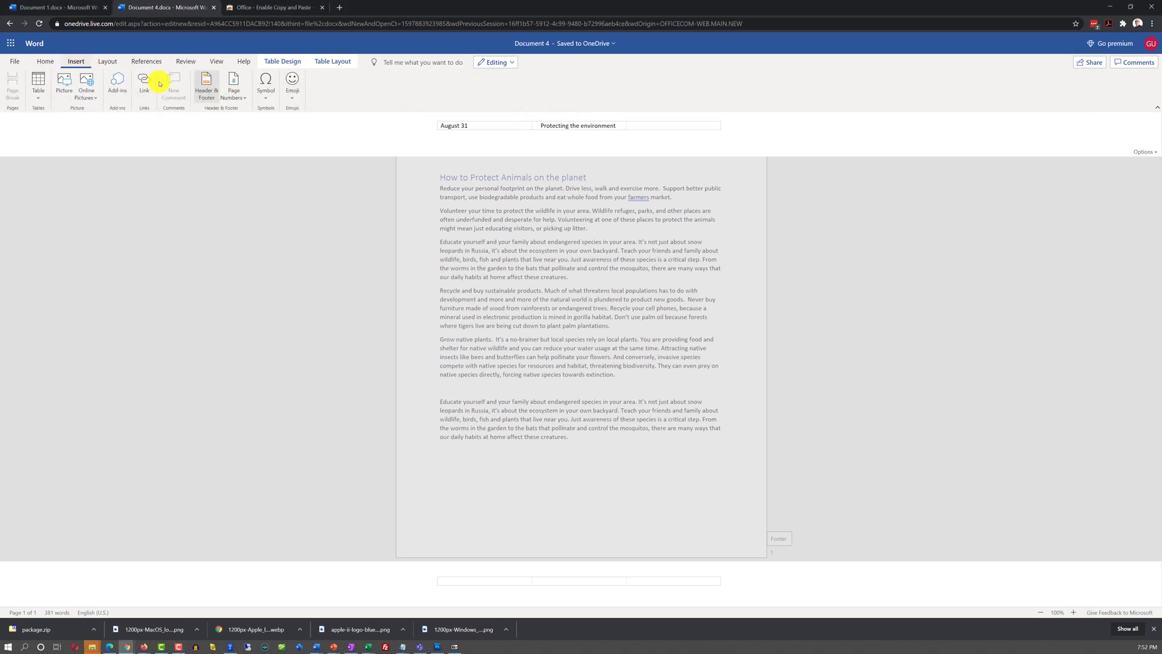
pyautogui.click(236, 97)
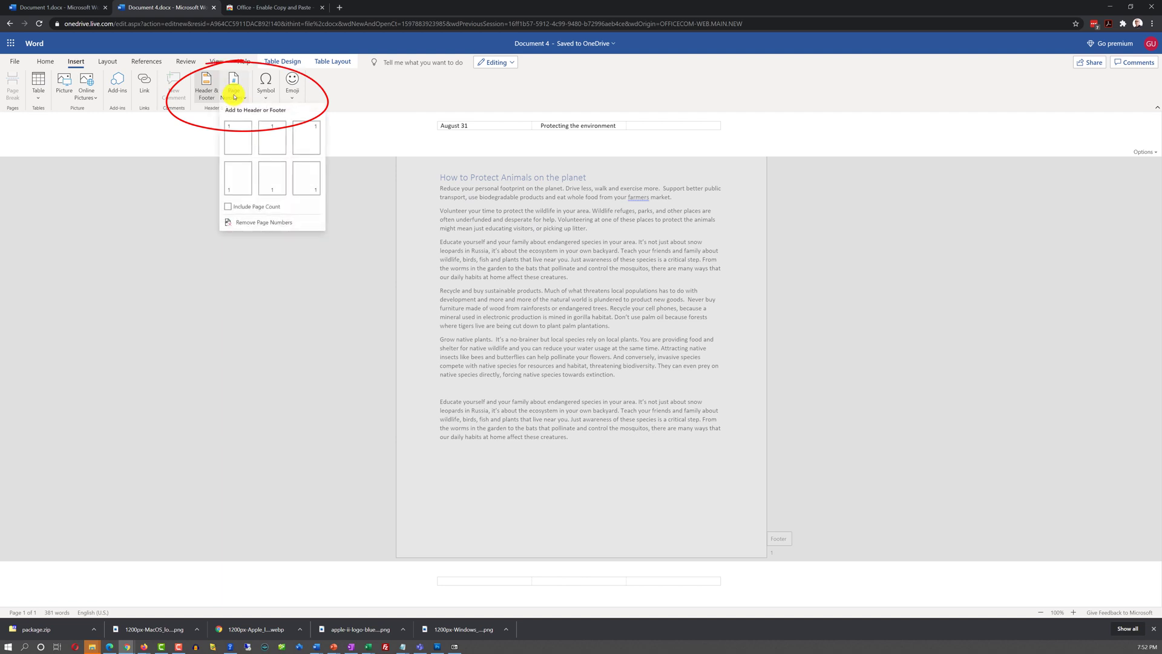
pyautogui.click(270, 186)
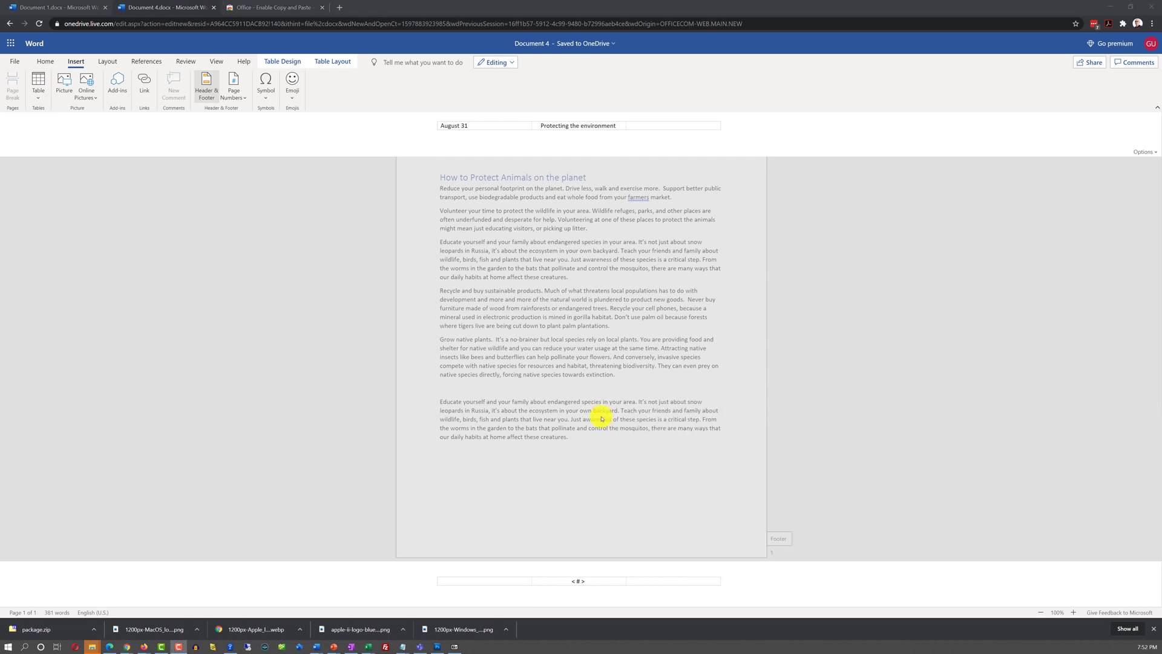
pyautogui.doubleClick(654, 469)
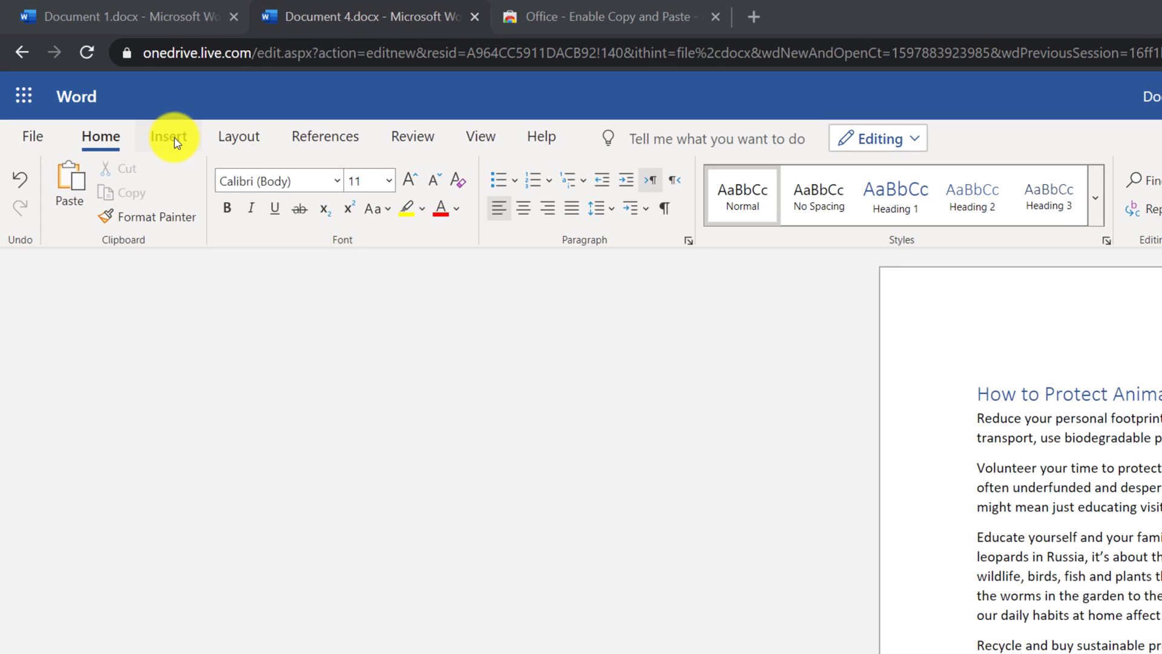
# Step: Insert a 6x6 table and paste the employee pay data, starting with Employee Name
pyautogui.click(97, 76)
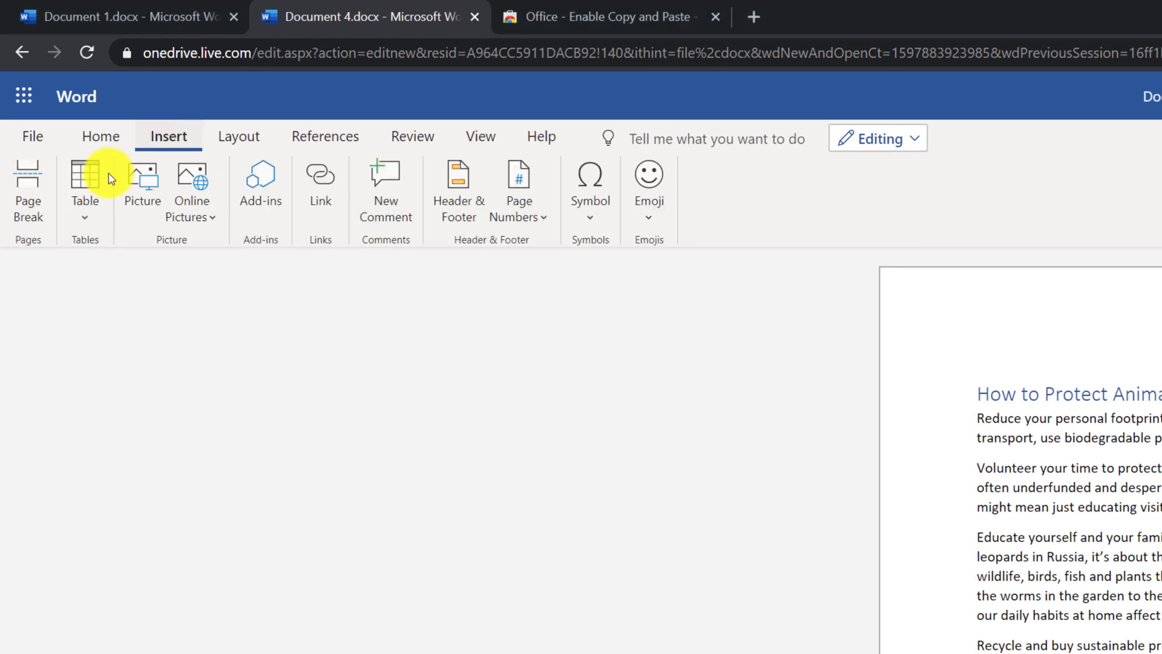
pyautogui.click(91, 209)
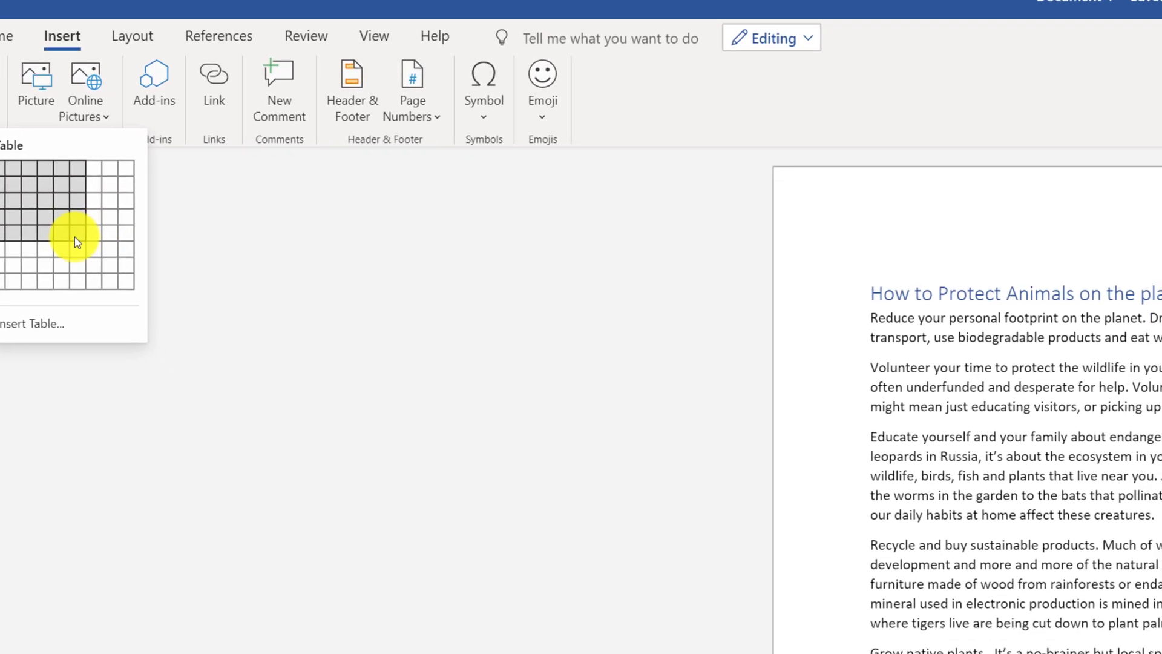
pyautogui.click(0, 85)
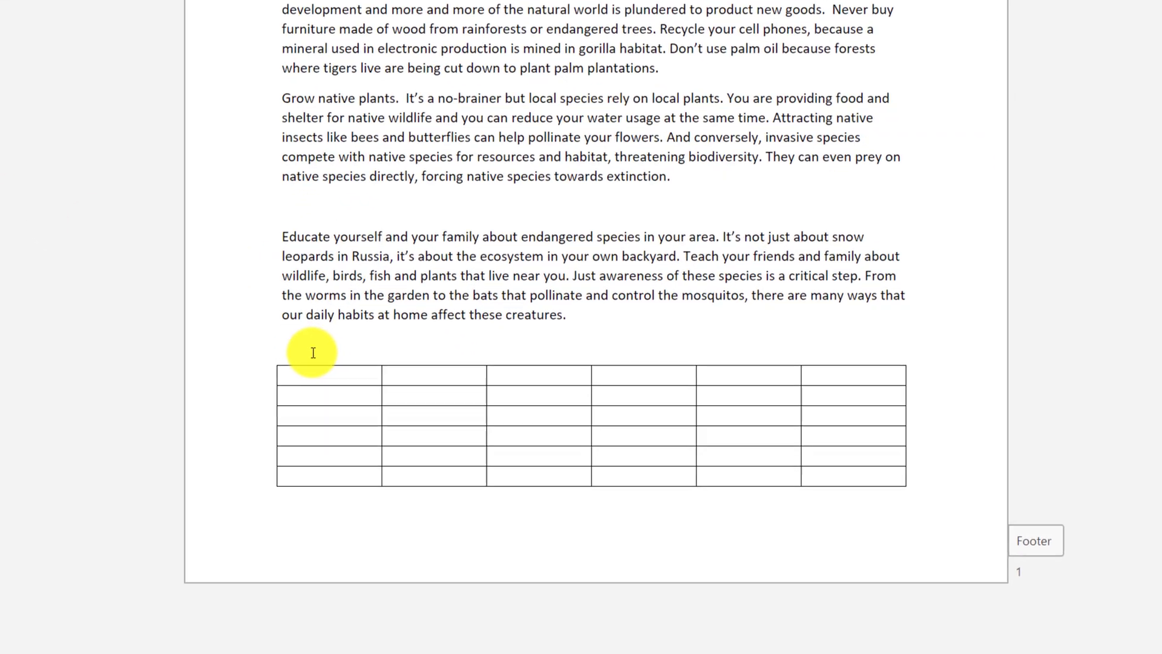
pyautogui.click(276, 355)
pyautogui.write('Employee Name')
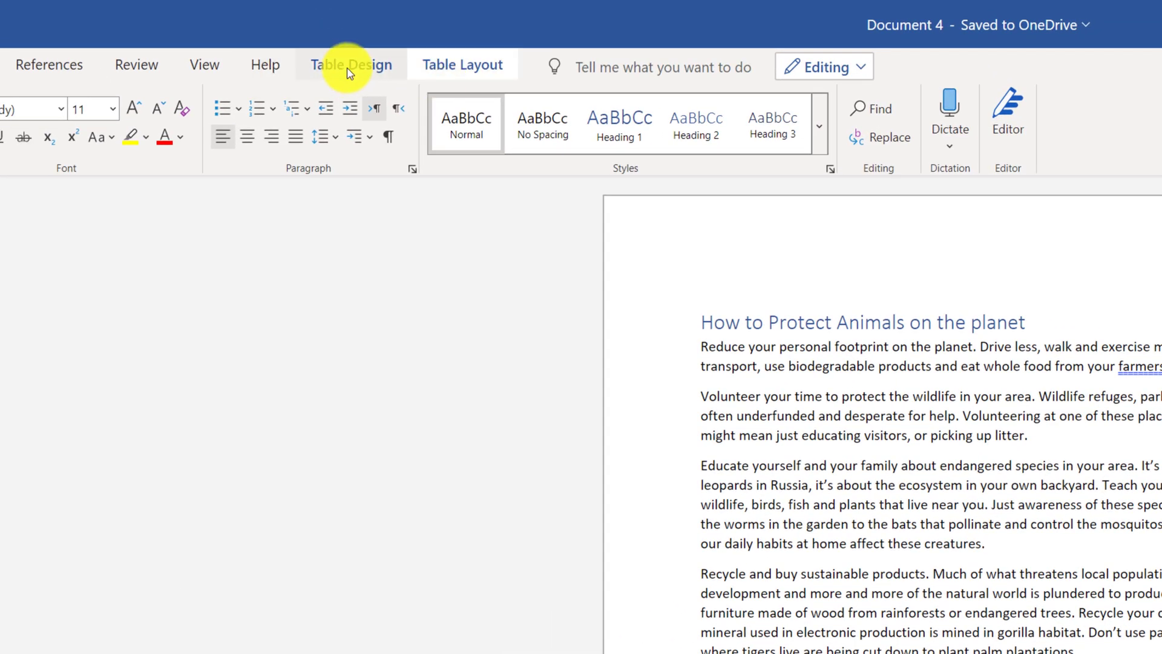
# Step: Apply a light-blue banded table style with italic first column to the employee pay table
pyautogui.click(350, 72)
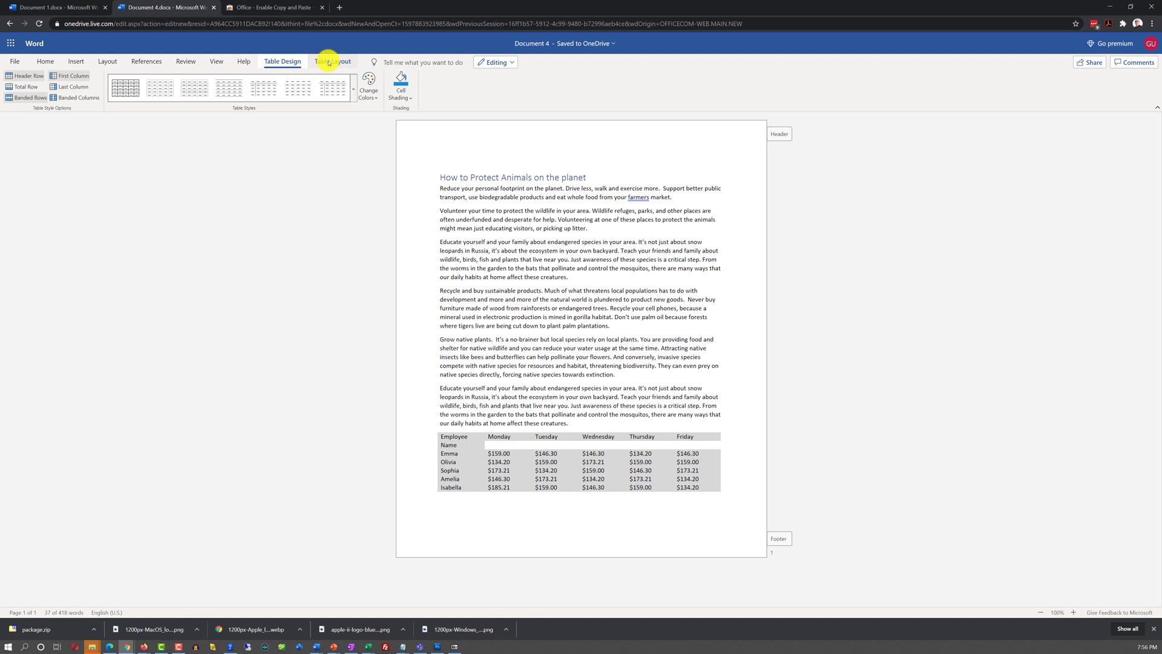
pyautogui.click(329, 62)
pyautogui.click(282, 62)
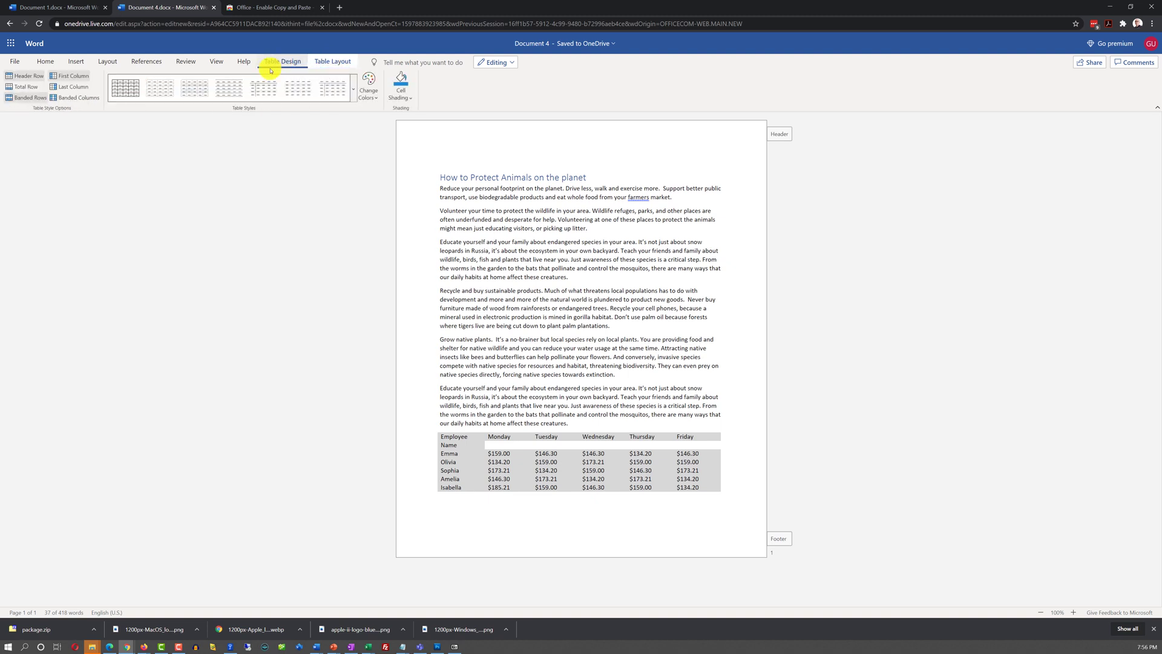
pyautogui.click(354, 92)
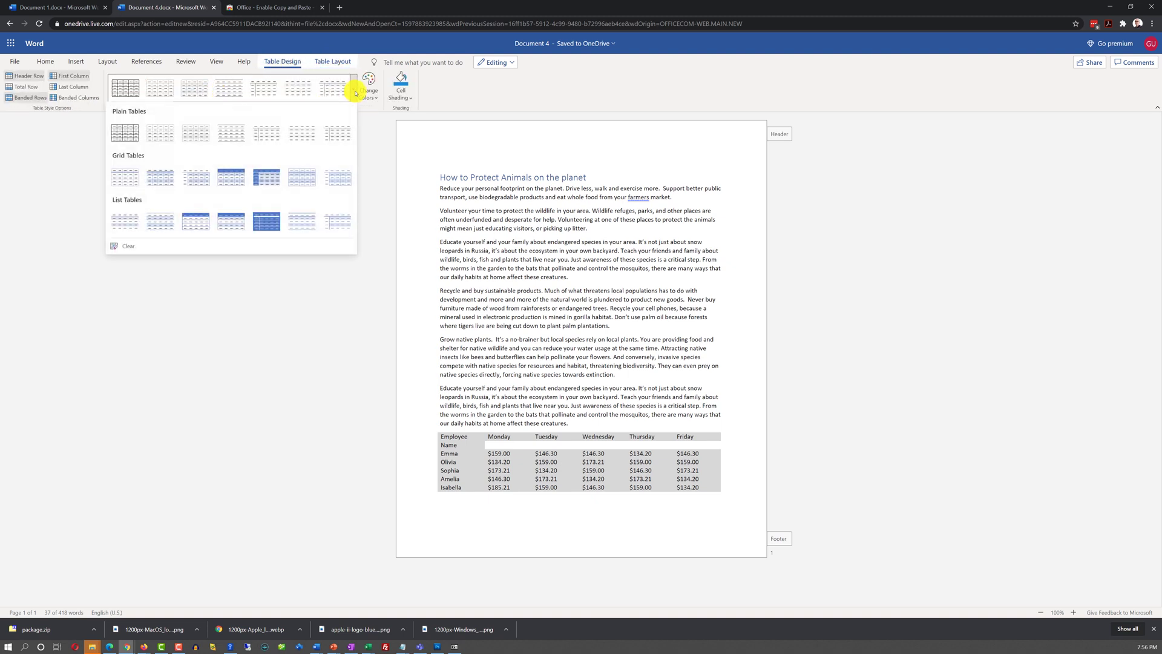
pyautogui.click(234, 186)
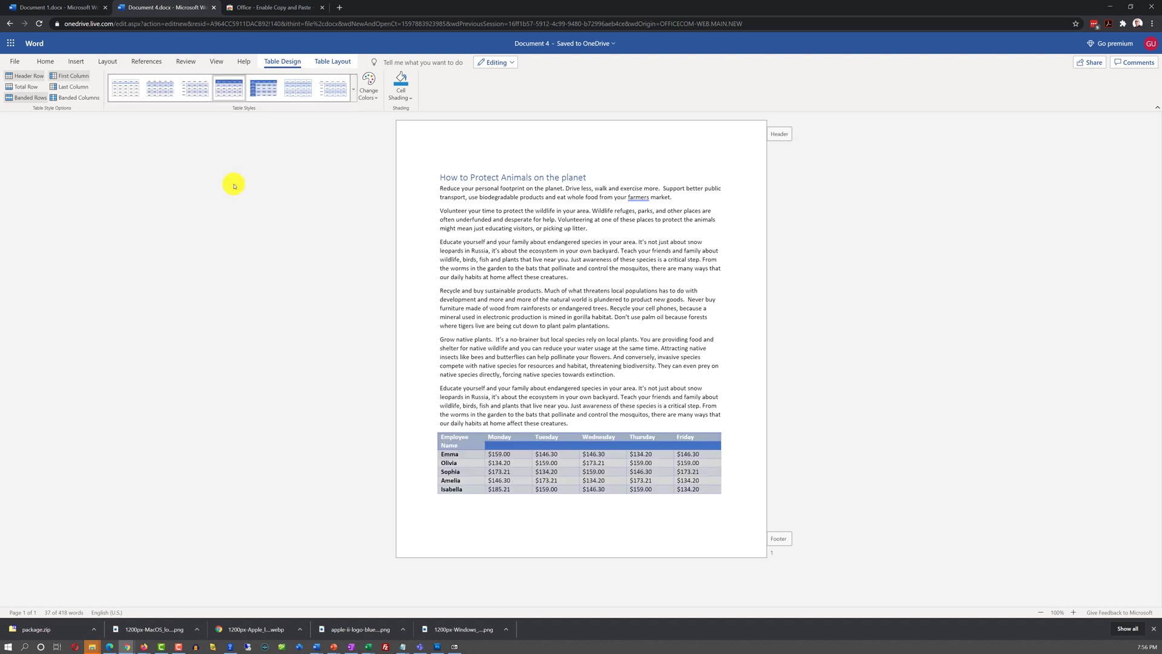
pyautogui.click(305, 91)
pyautogui.click(332, 95)
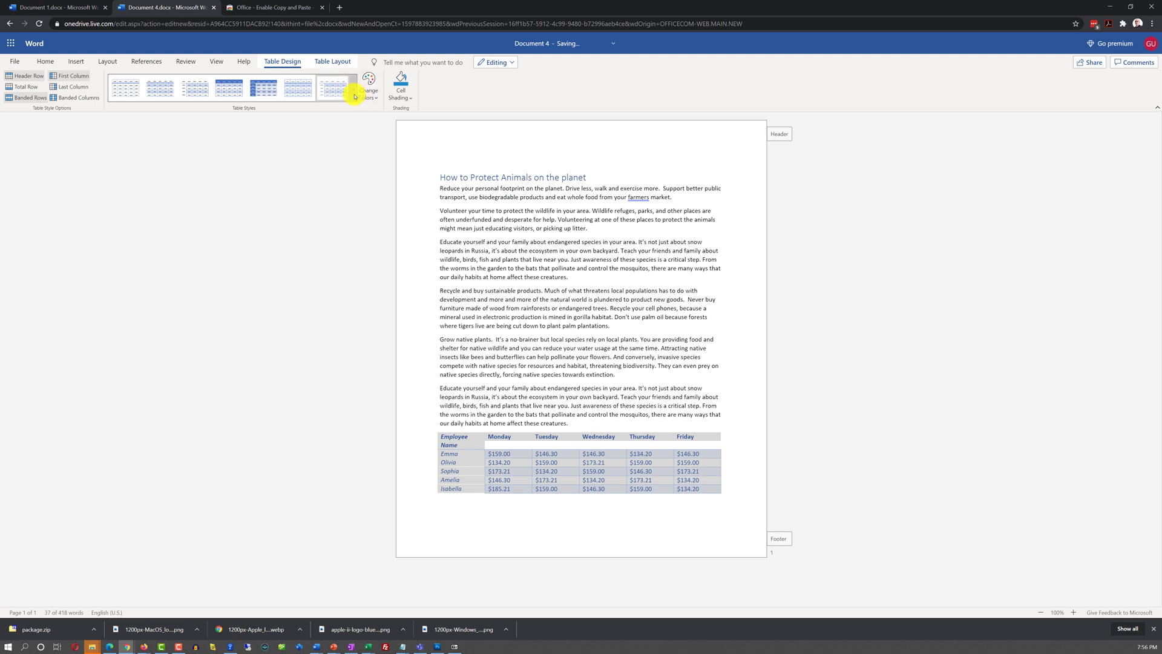
pyautogui.click(354, 96)
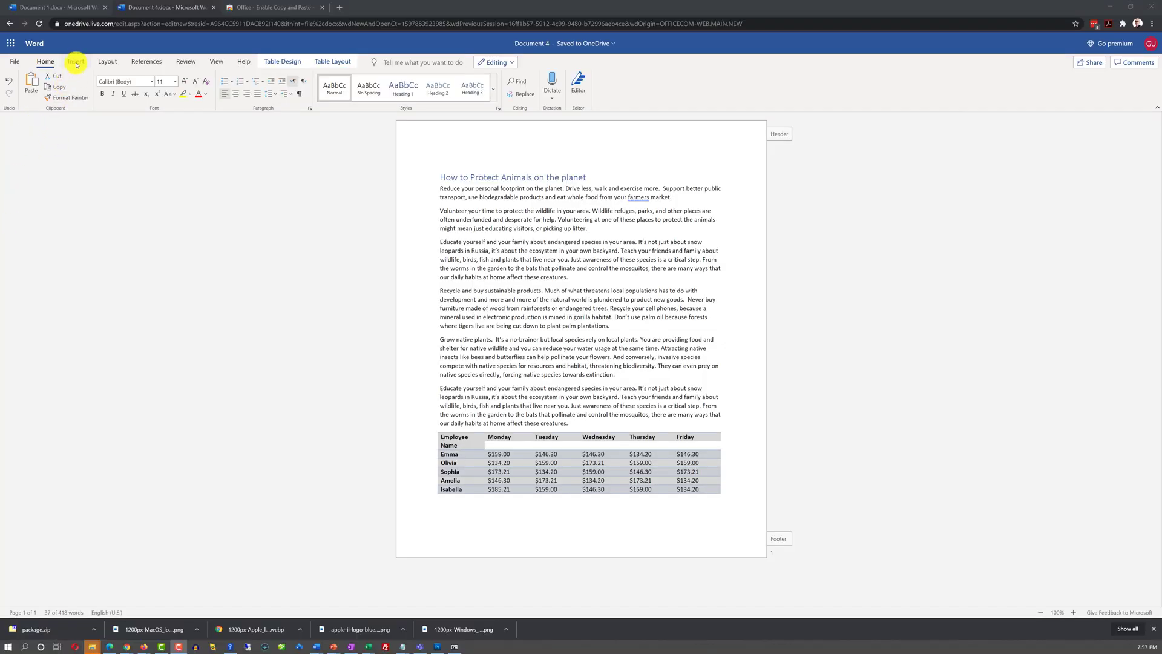
# Step: Insert the first Bing 'Airplane' cartoon picture on a new line after the third paragraph
pyautogui.click(317, 309)
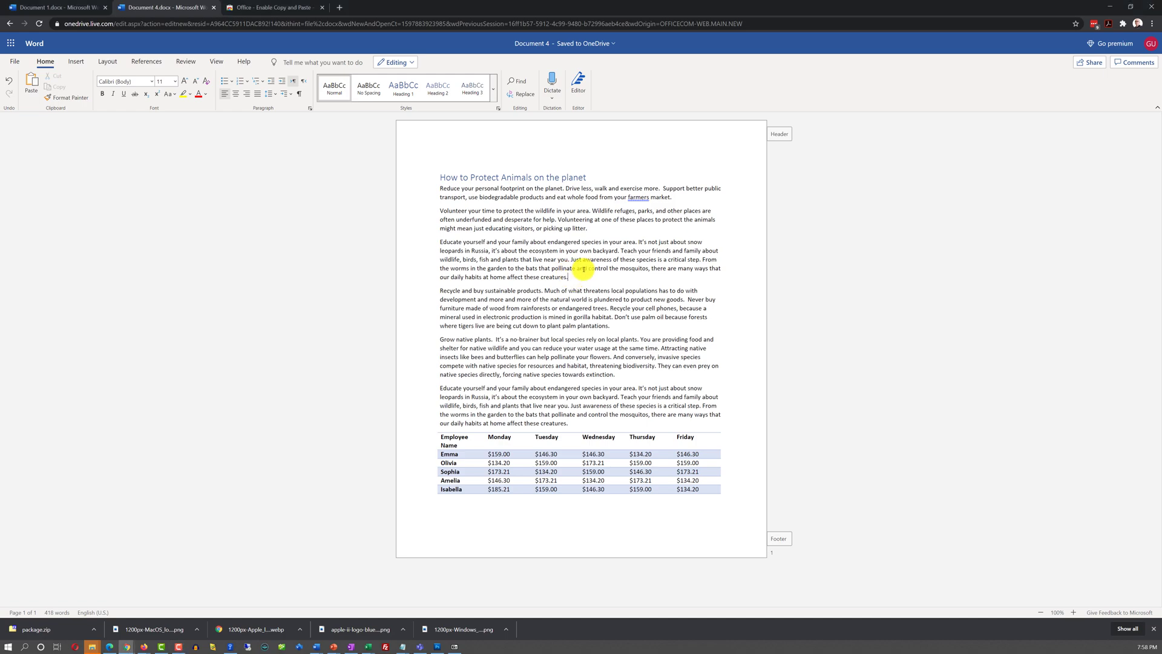
pyautogui.press('Return')
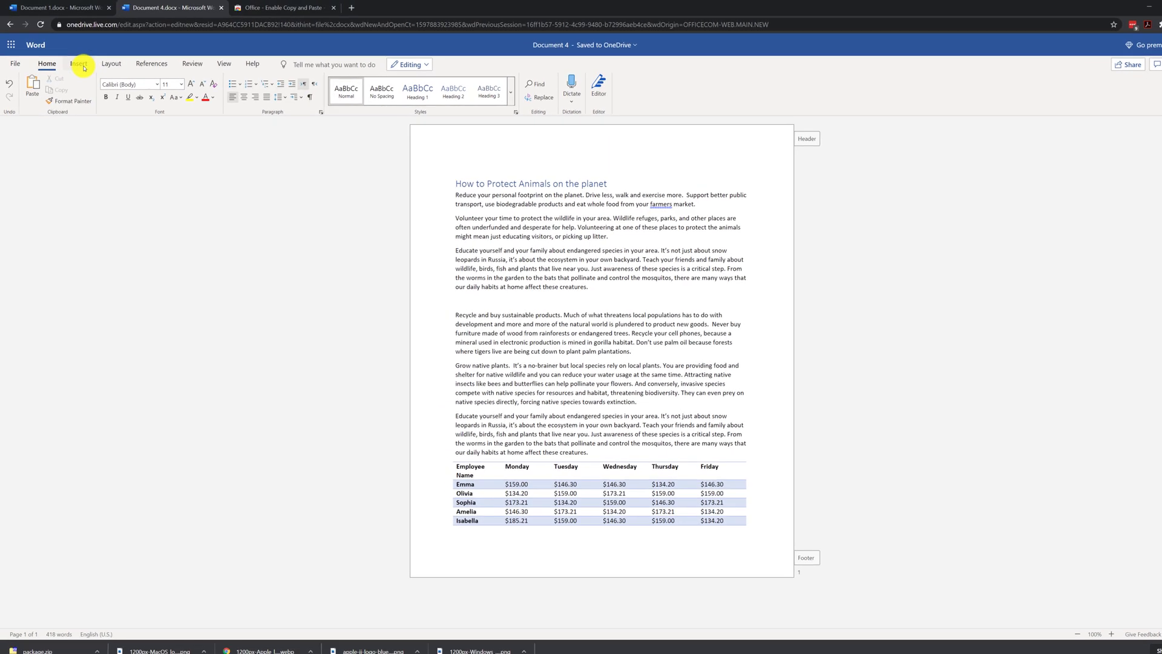
pyautogui.click(77, 61)
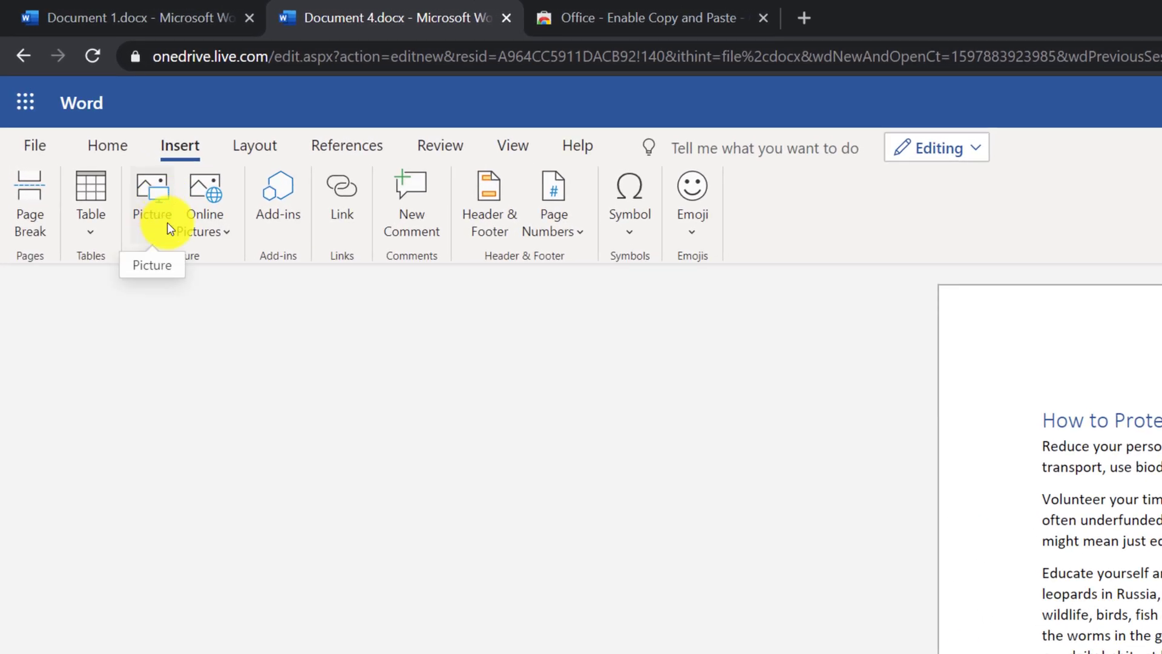
pyautogui.click(220, 233)
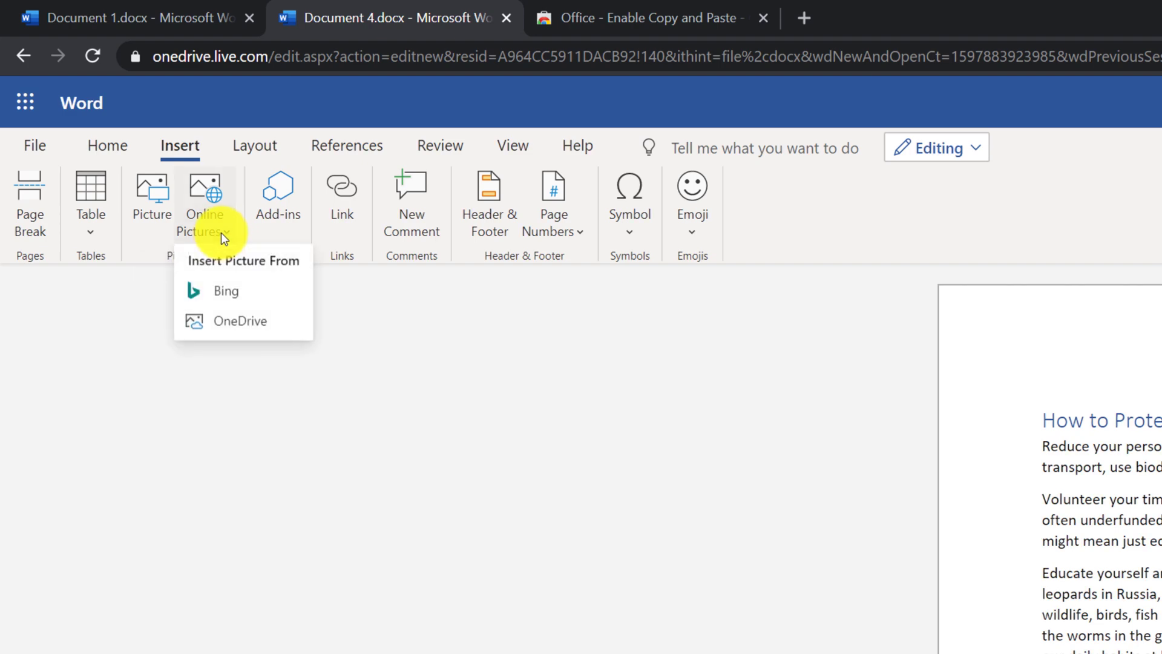
pyautogui.click(229, 291)
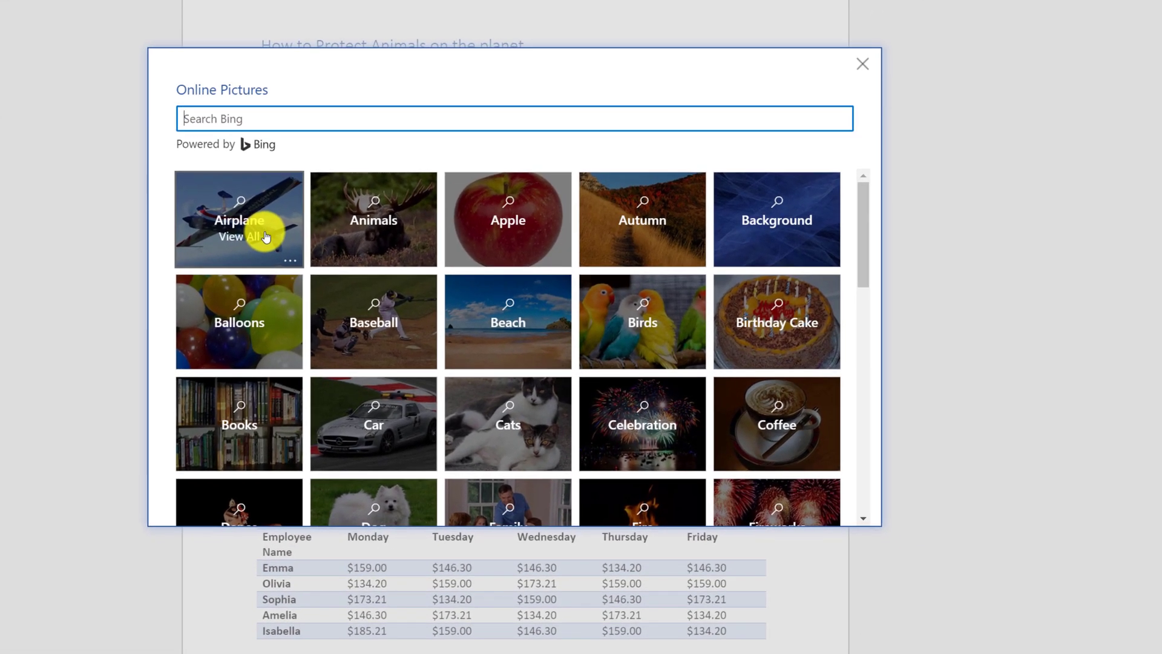
pyautogui.click(309, 260)
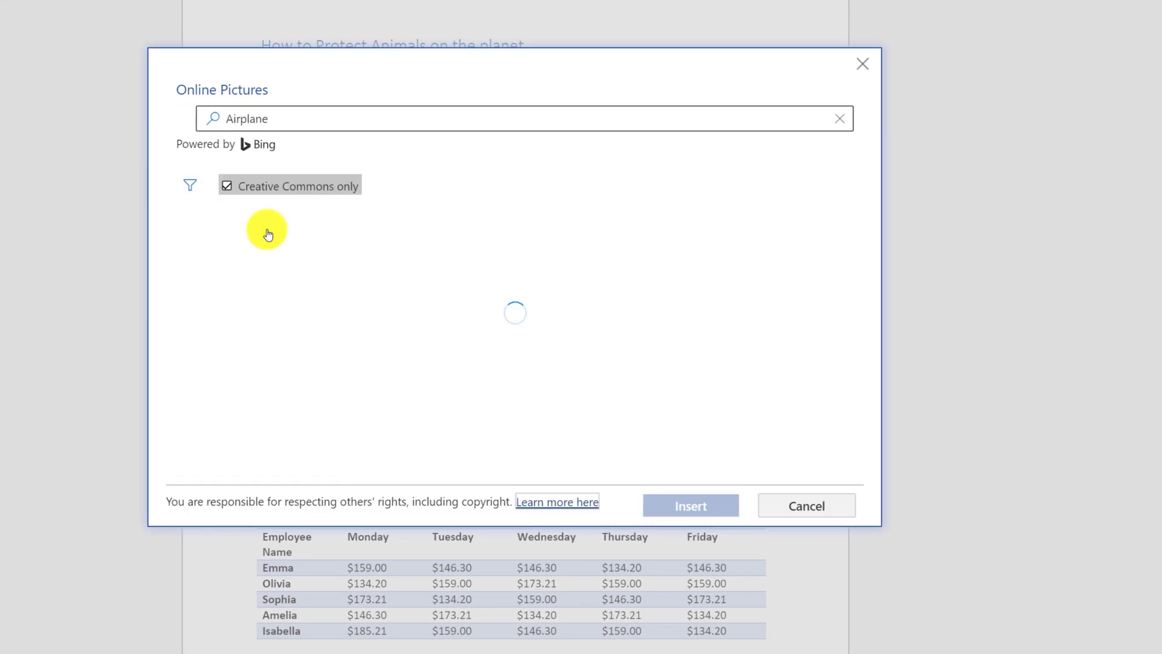
pyautogui.click(337, 260)
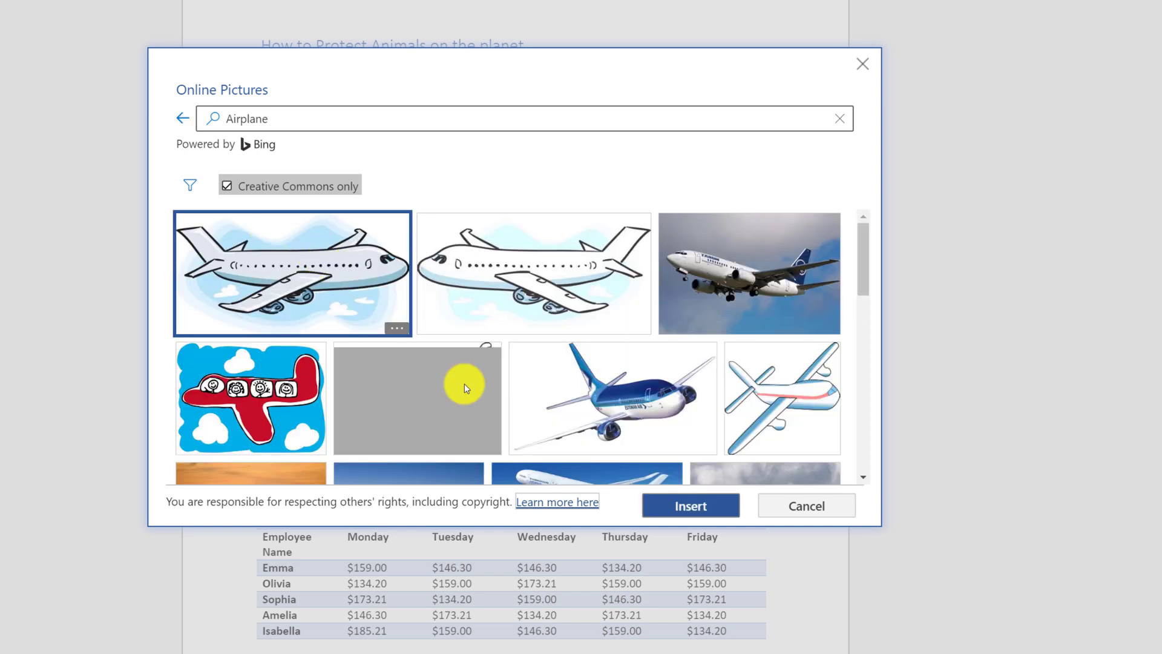
pyautogui.click(678, 506)
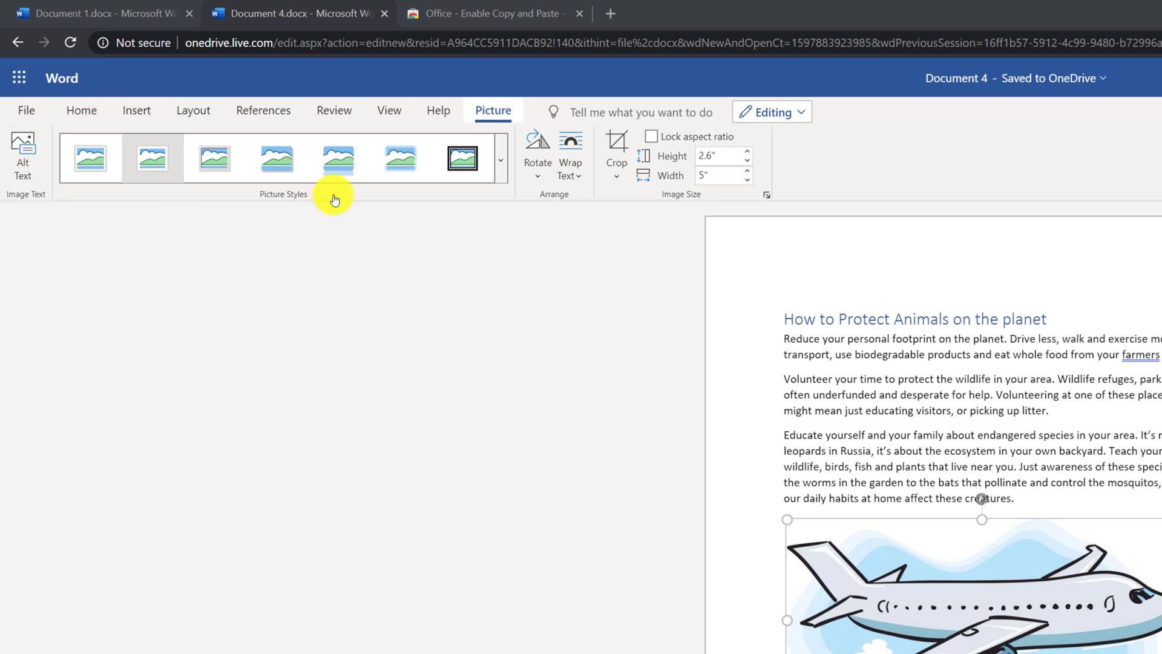
pyautogui.click(501, 171)
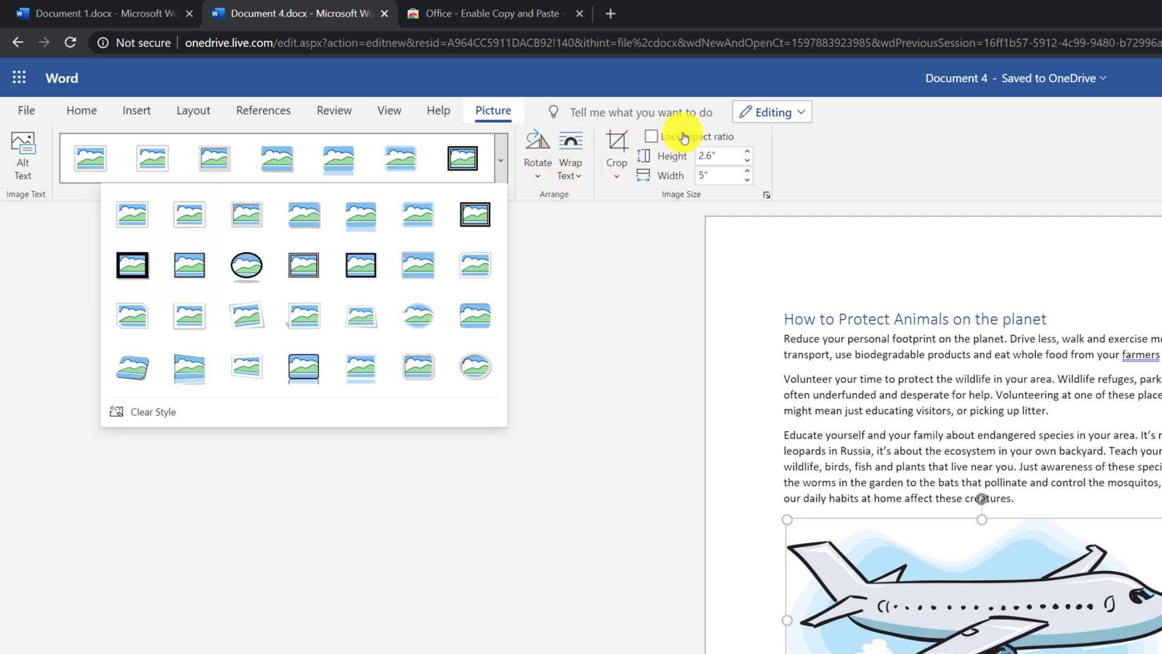
pyautogui.click(694, 624)
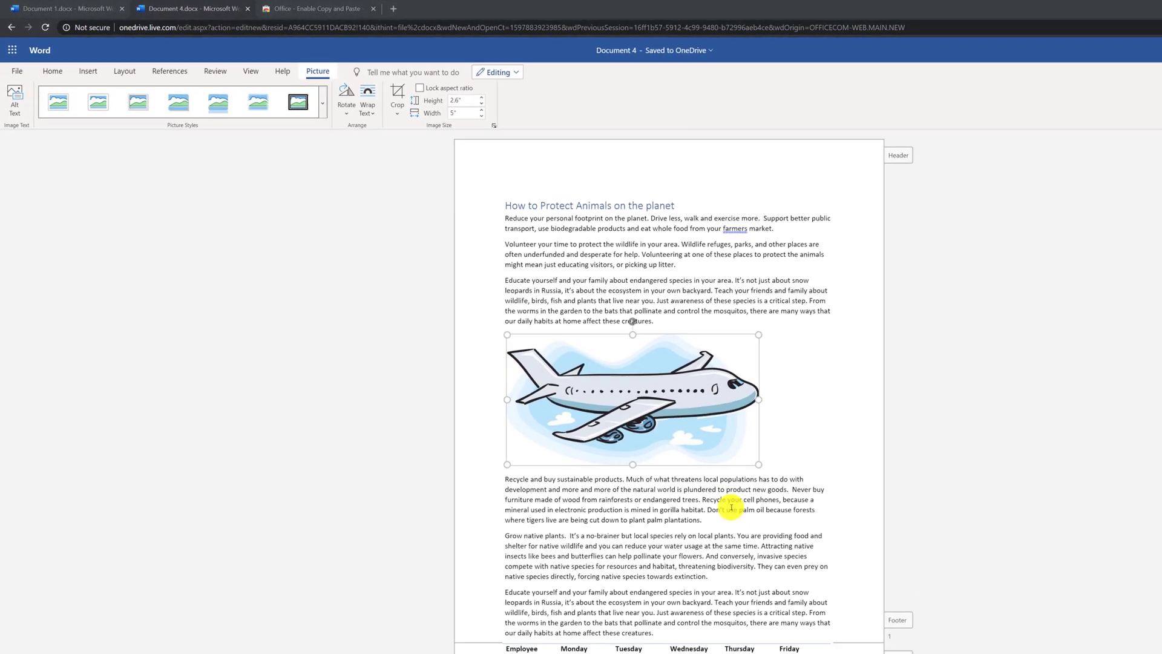
pyautogui.scroll(-3, 852, 602)
pyautogui.scroll(-3, 637, 451)
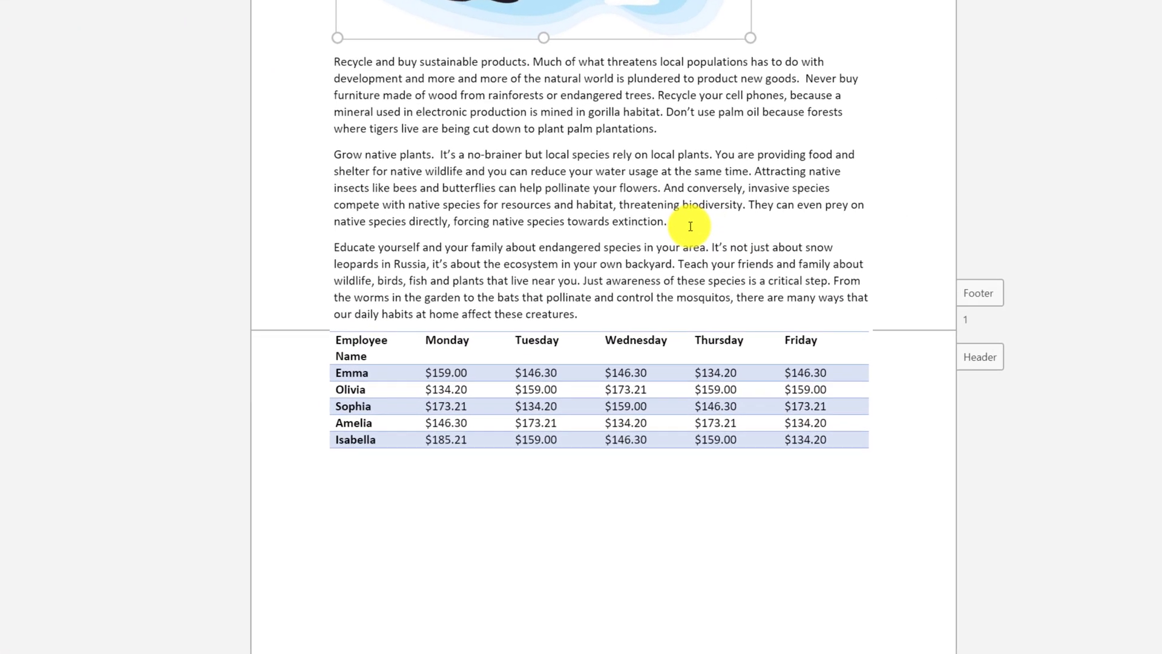
# Step: Insert a page break after 'extinction.' so the last paragraph and pay table start page 2
pyautogui.click(704, 184)
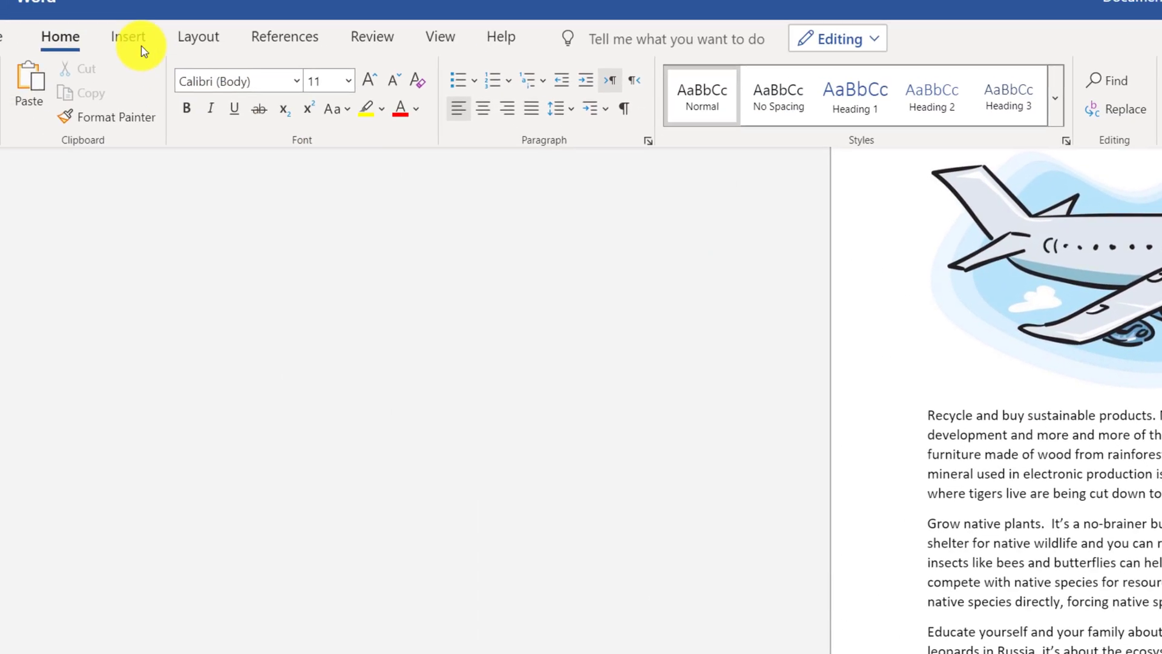
pyautogui.click(129, 37)
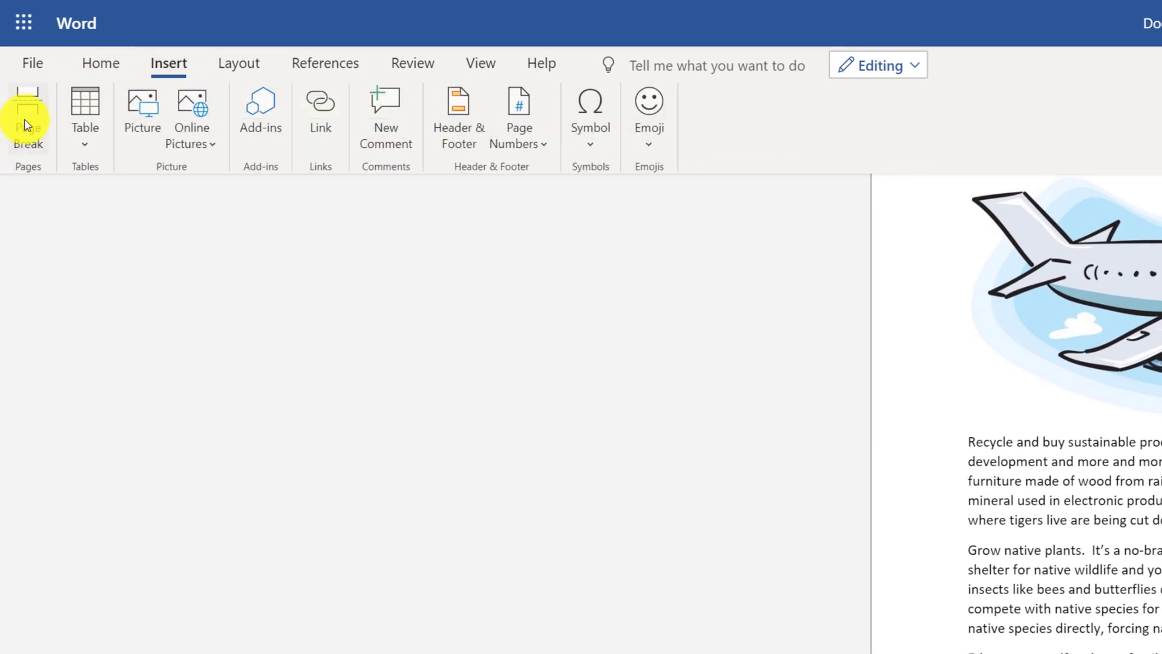
pyautogui.click(28, 125)
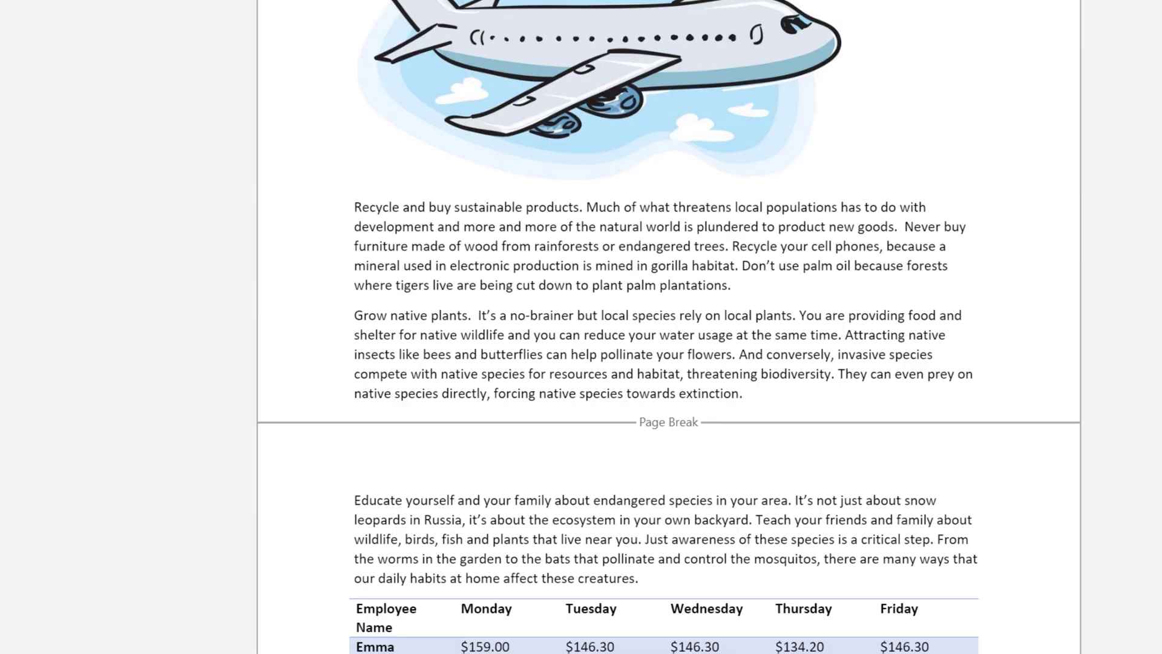
pyautogui.scroll(6, 665, 327)
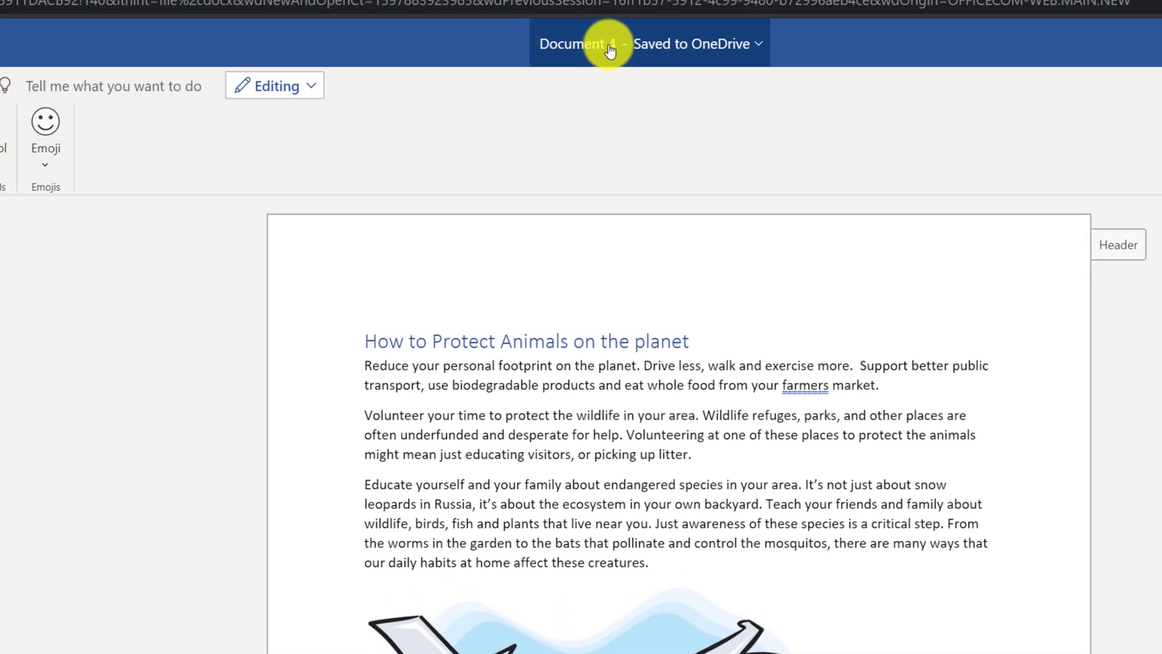
# Step: Enter 'How to protect Animals on the planet' as the new file name in the title's File Name box
pyautogui.click(609, 51)
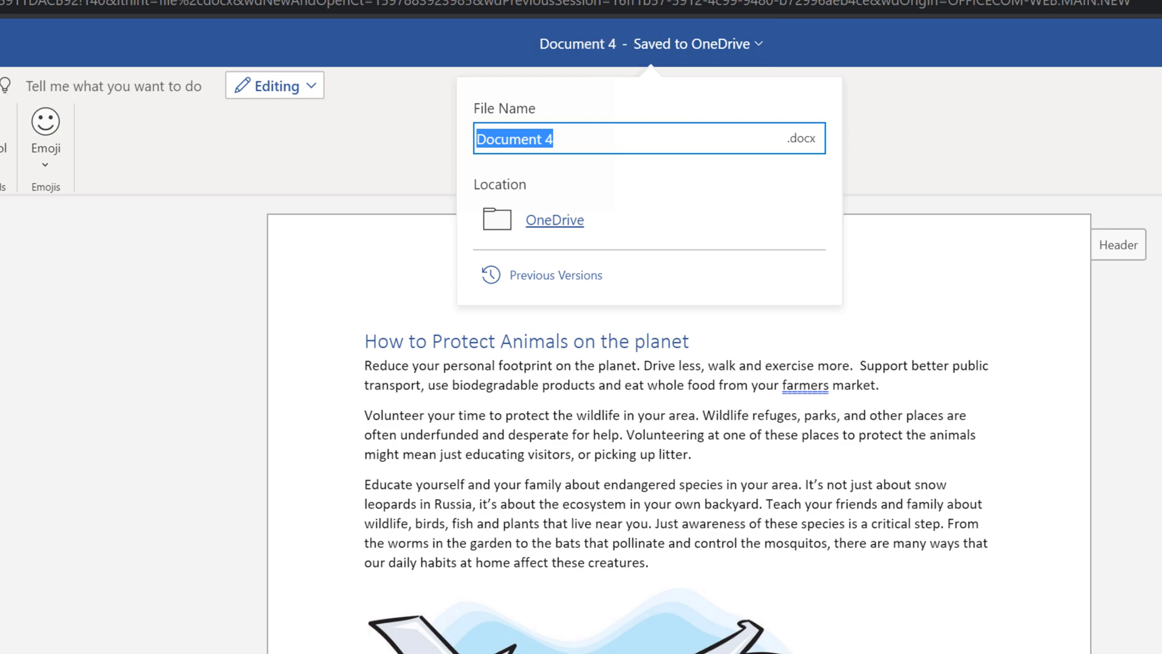
pyautogui.write('How to protect Animals on the planet')
pyautogui.click(726, 135)
pyautogui.press('Return')
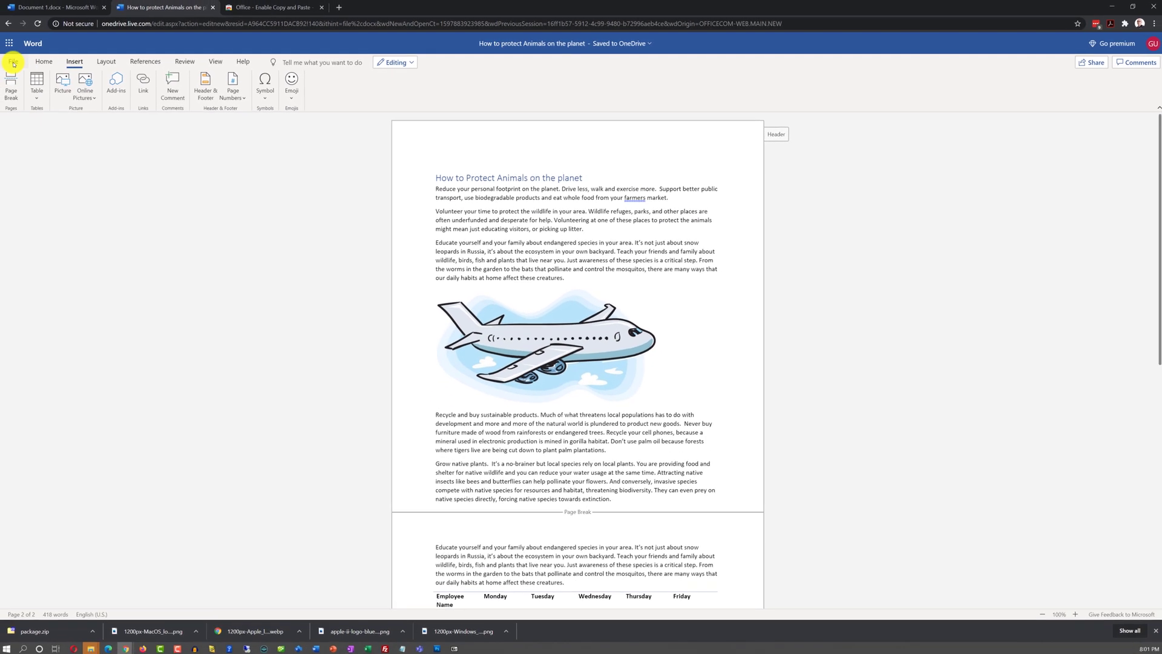
# Step: View the File menu's Save as options, then return to the document
pyautogui.click(15, 63)
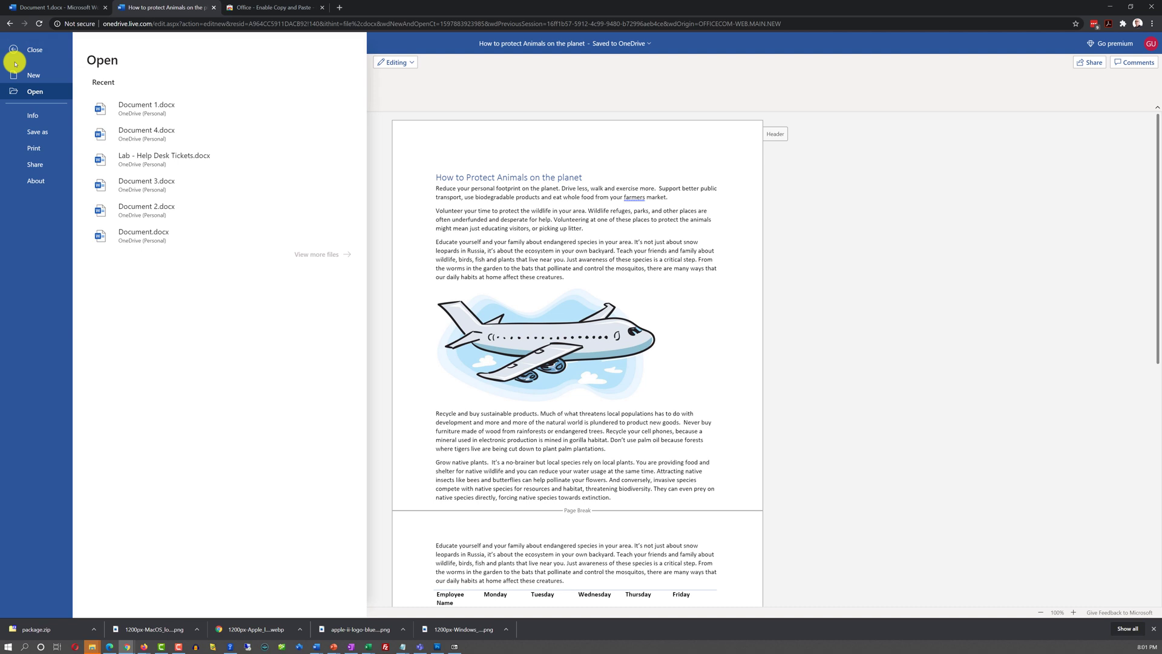
pyautogui.click(38, 133)
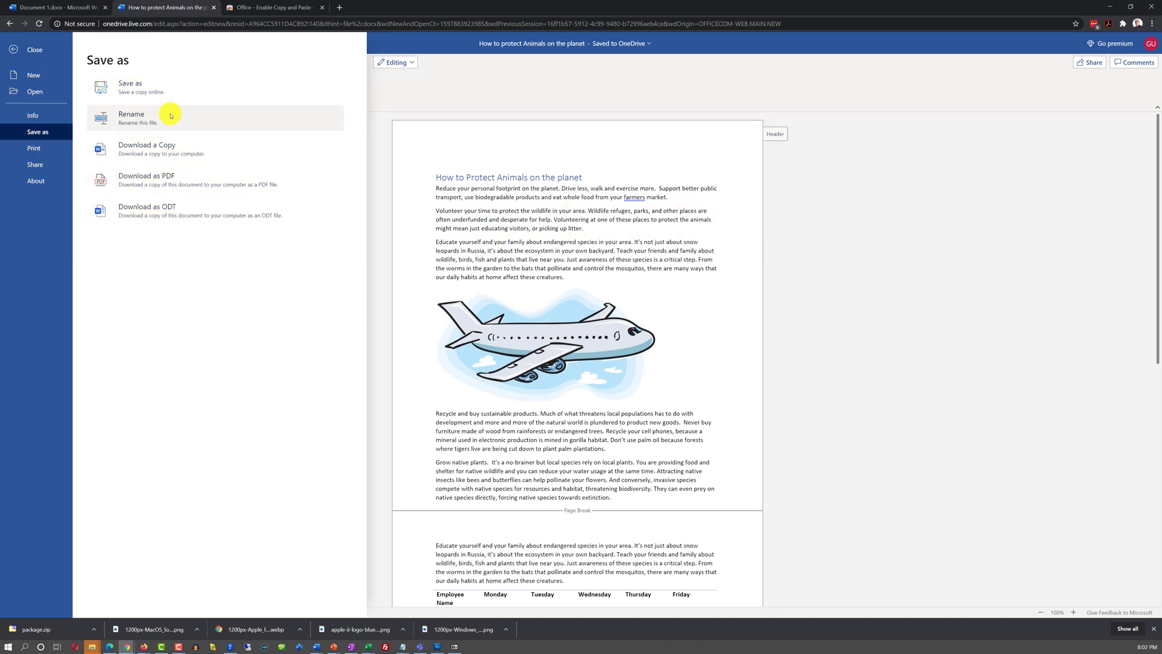
pyautogui.click(153, 217)
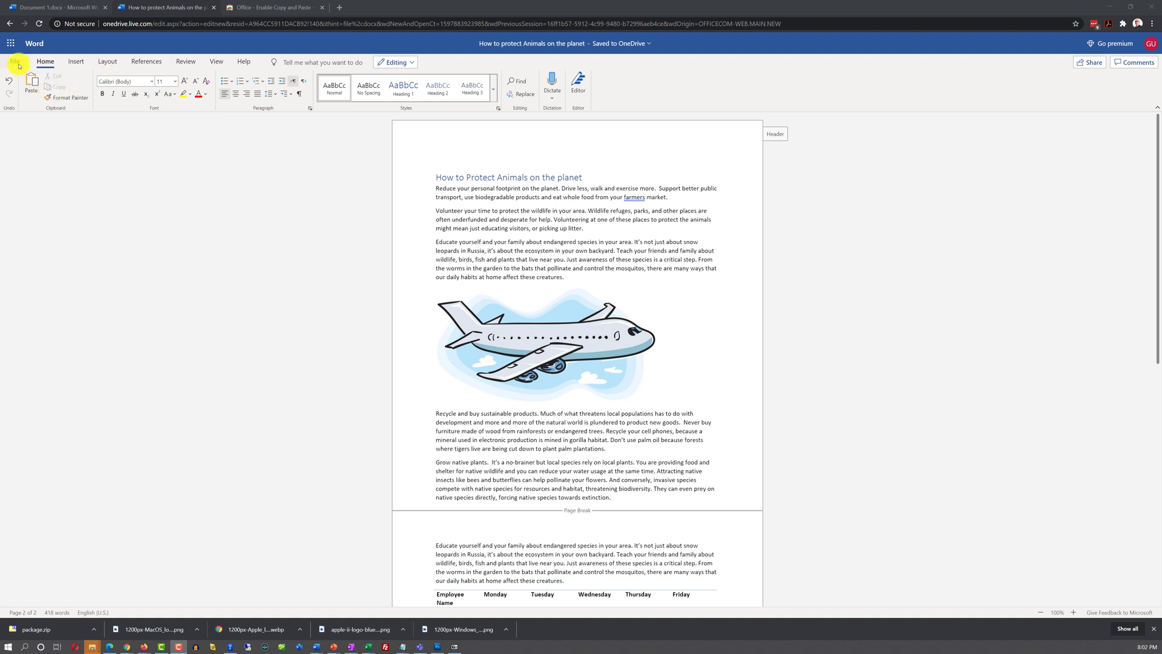
# Step: Print the document as a PDF, then view the Share embed and Save as options
pyautogui.click(18, 61)
pyautogui.click(31, 146)
pyautogui.click(115, 94)
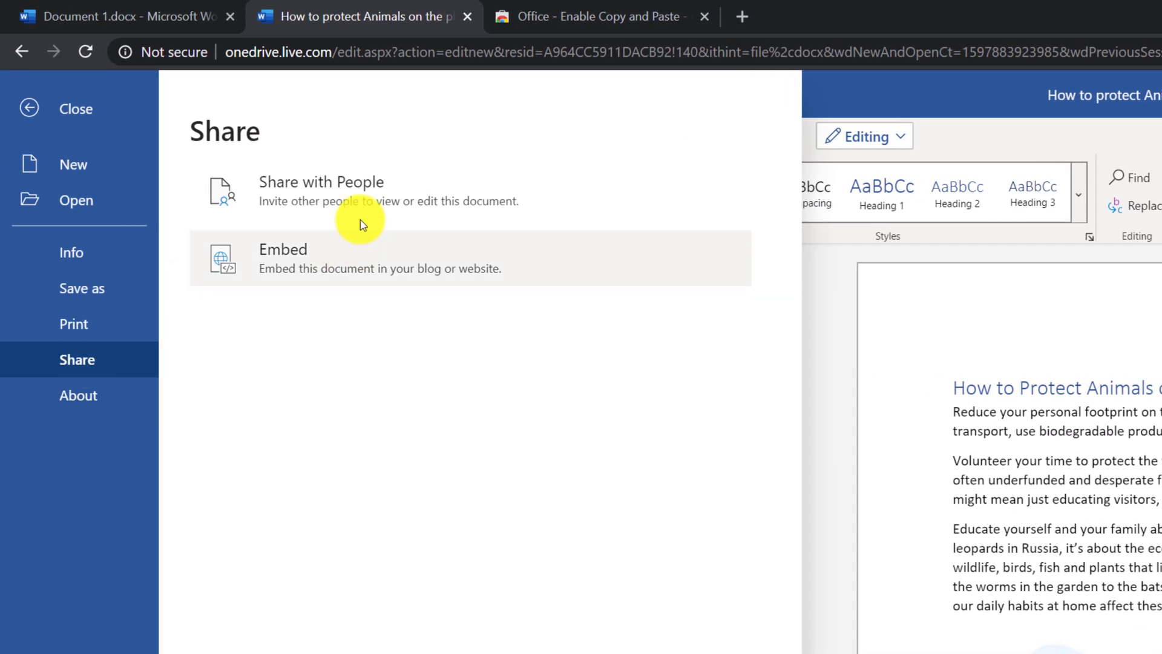
pyautogui.click(350, 278)
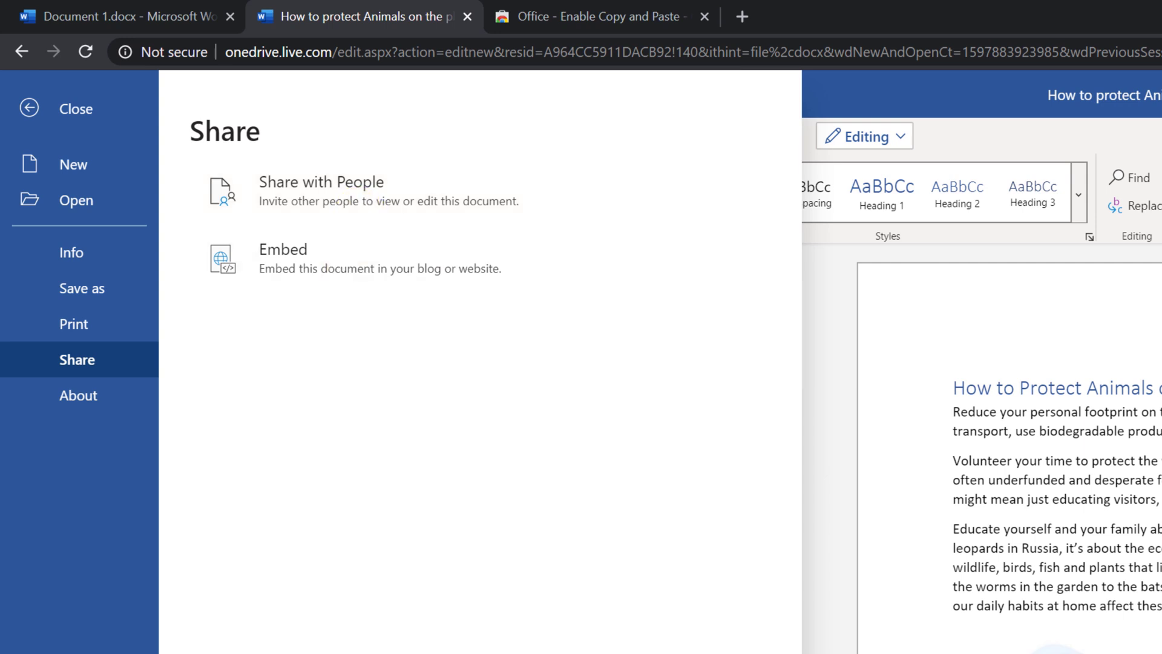
pyautogui.click(83, 291)
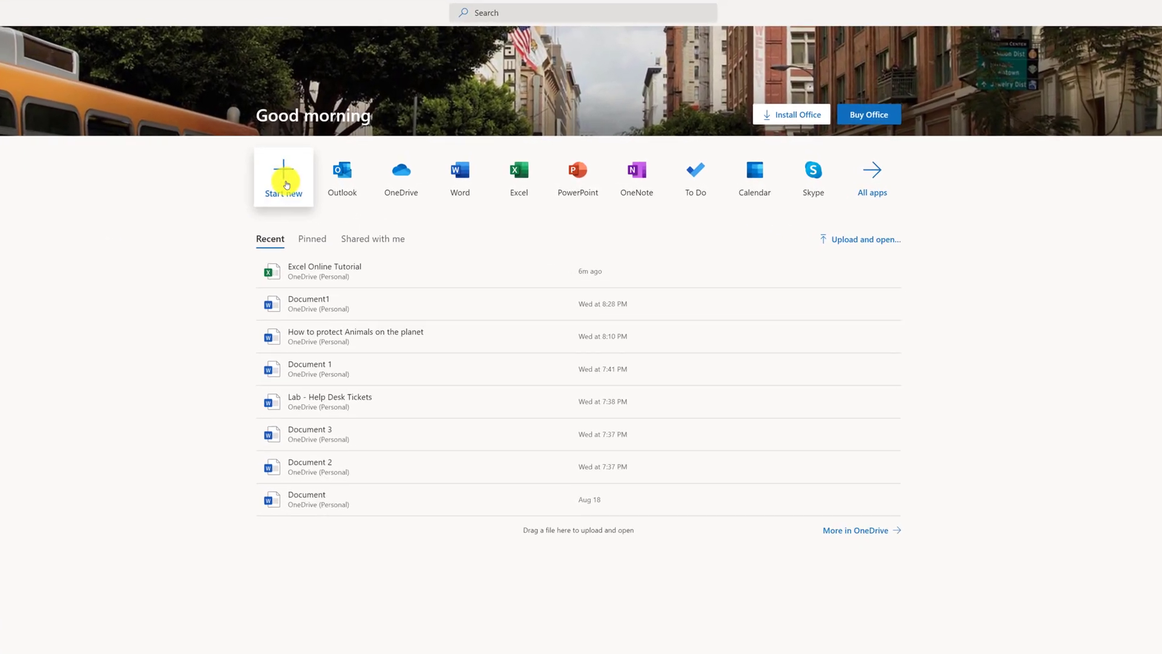
# Step: Preview the new-file types on Office.com, then go to the PowerPoint start page
pyautogui.click(267, 175)
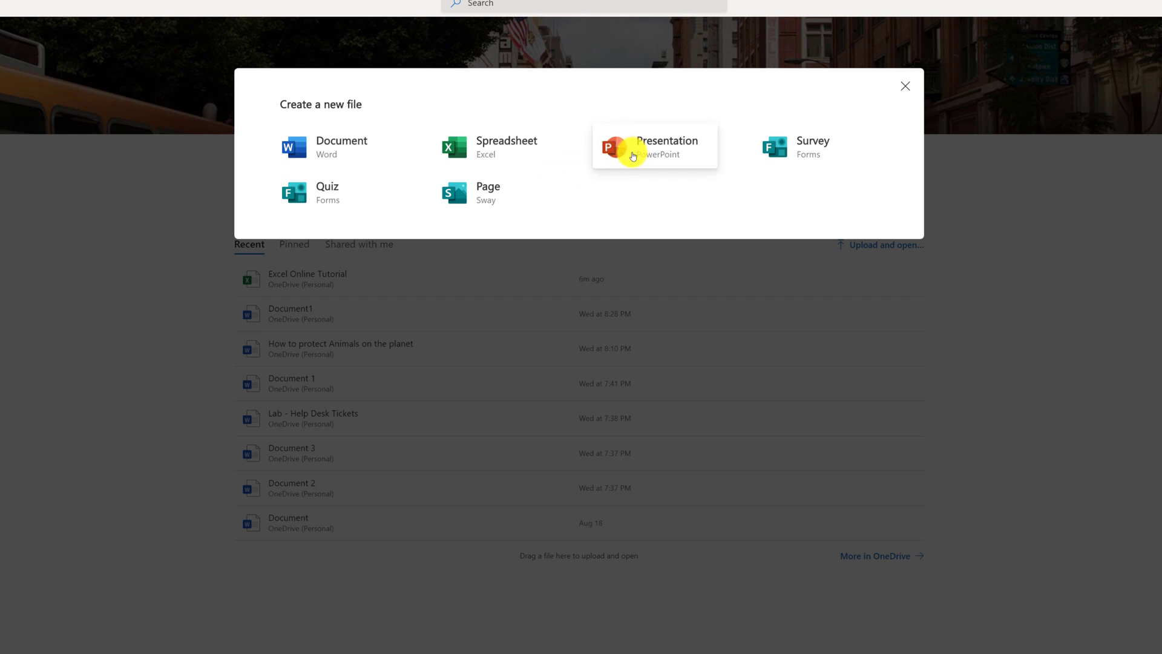
pyautogui.click(161, 246)
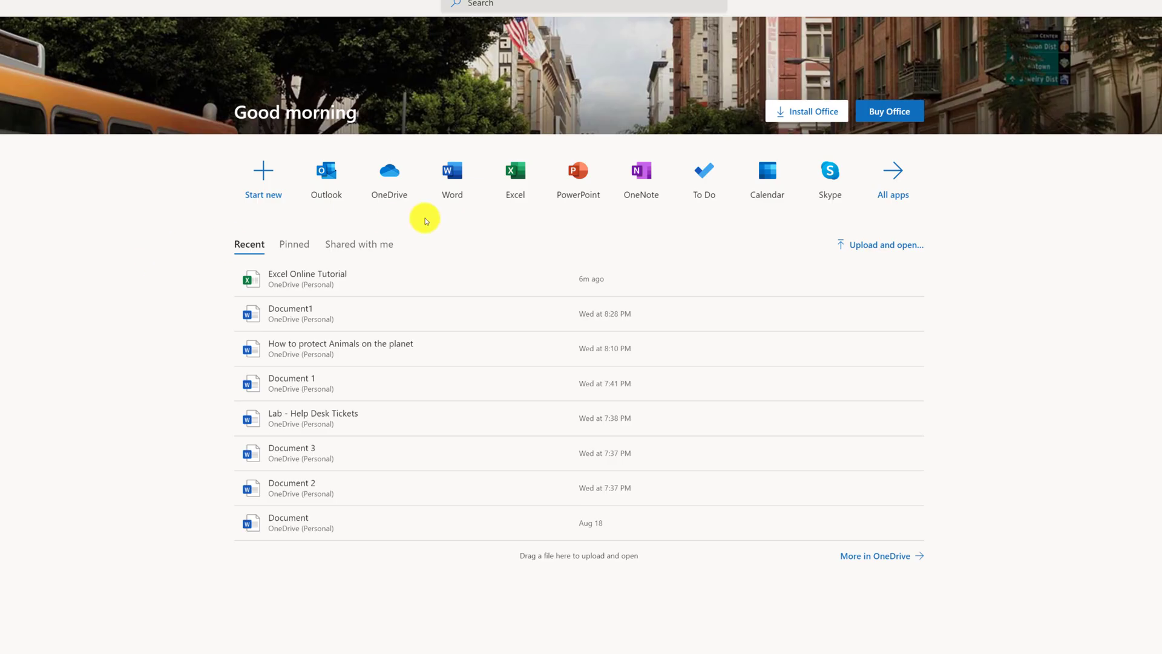
pyautogui.click(579, 180)
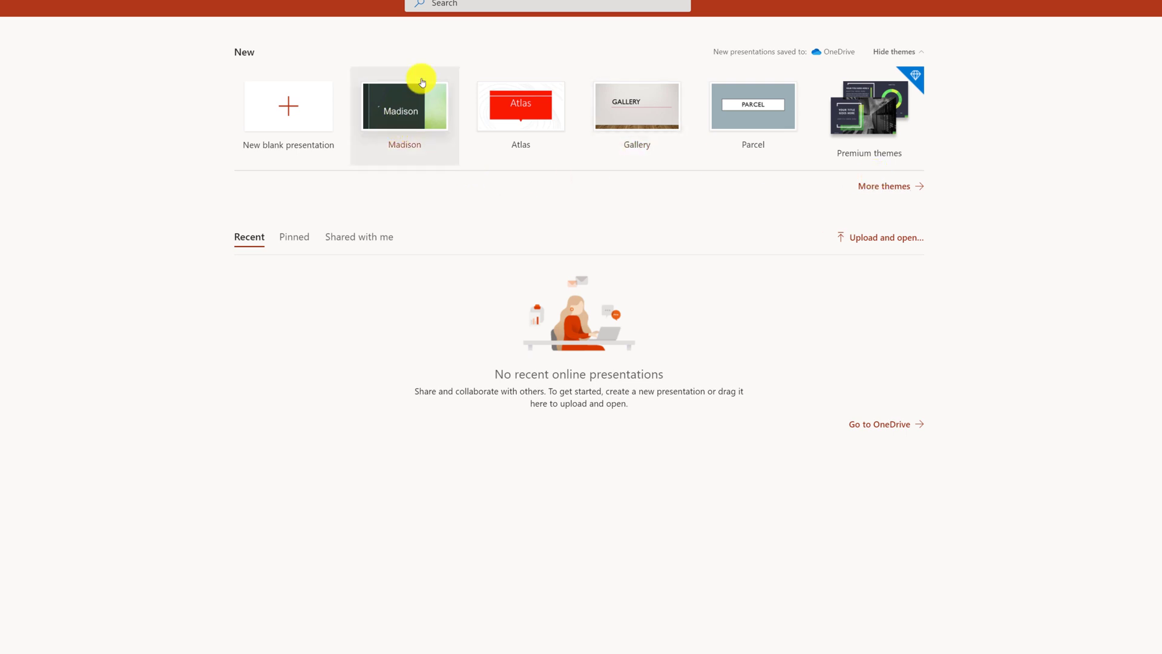
# Step: Browse the additional presentation themes, then return to the PowerPoint start page
pyautogui.click(895, 189)
pyautogui.scroll(-2, 727, 272)
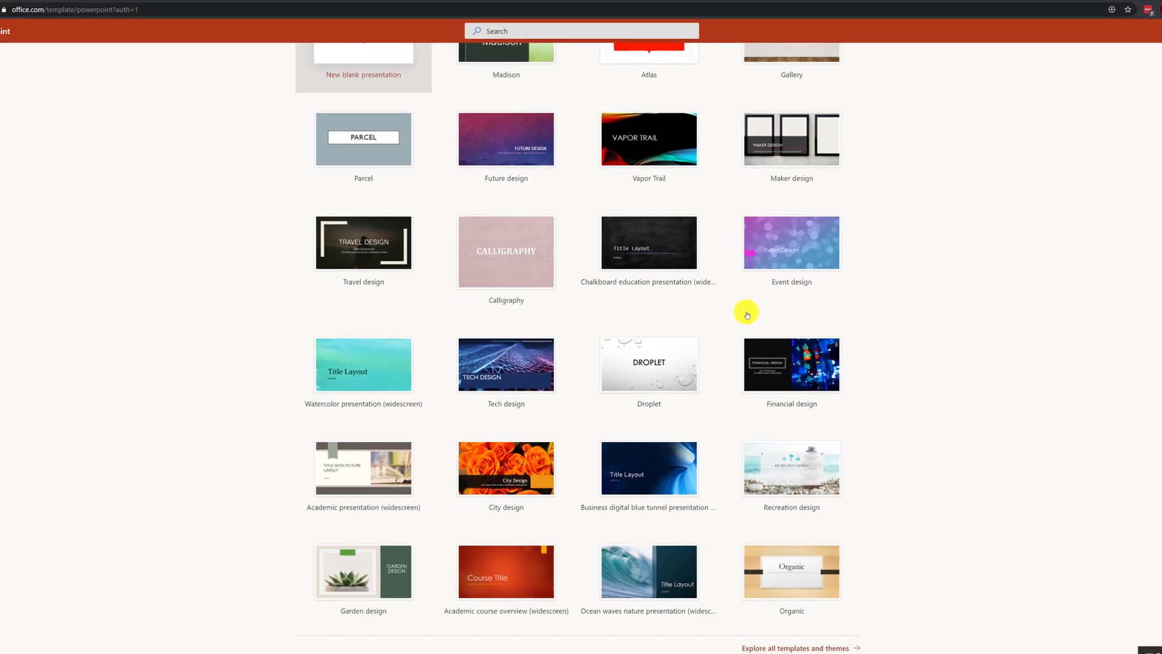
pyautogui.scroll(2, 748, 315)
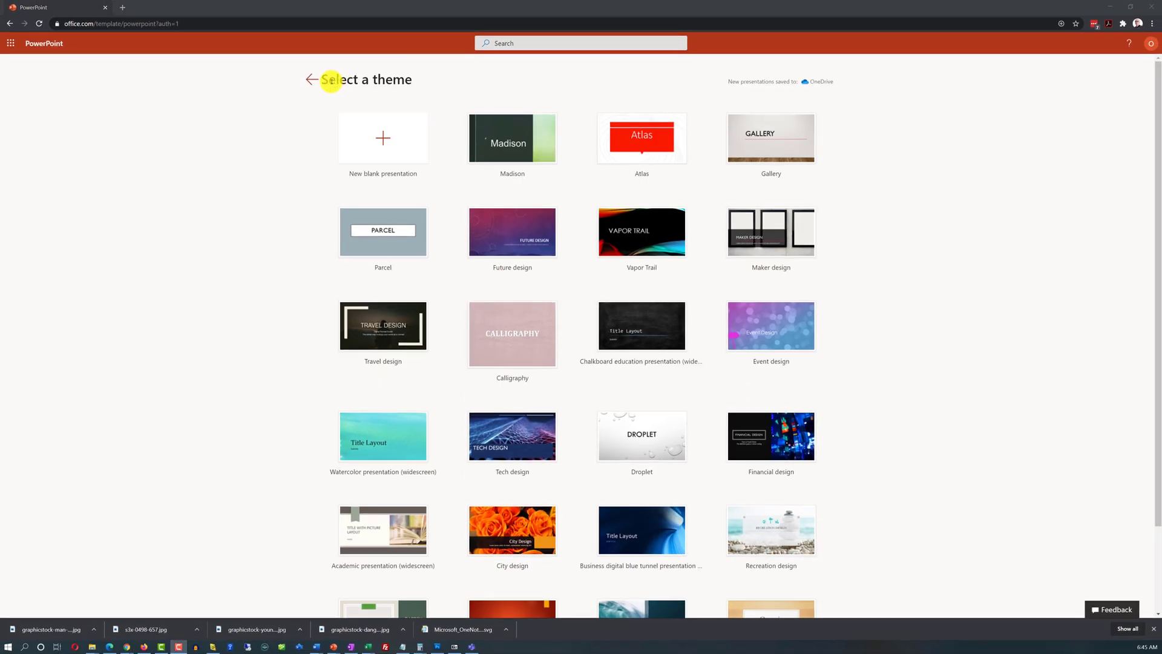
pyautogui.click(312, 81)
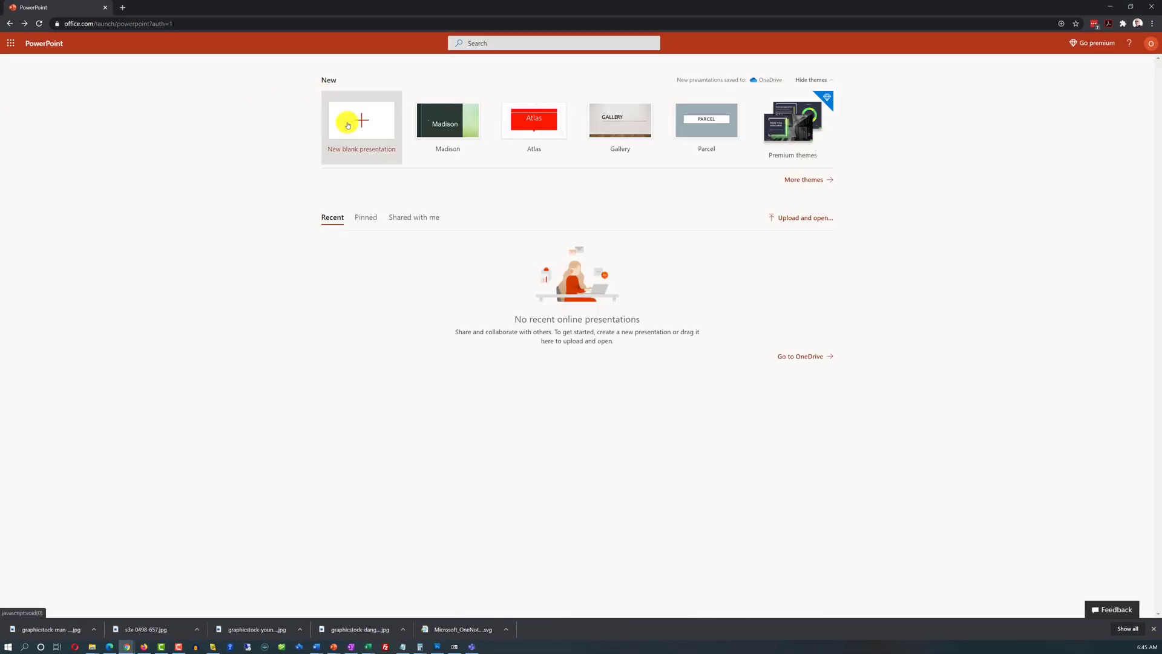